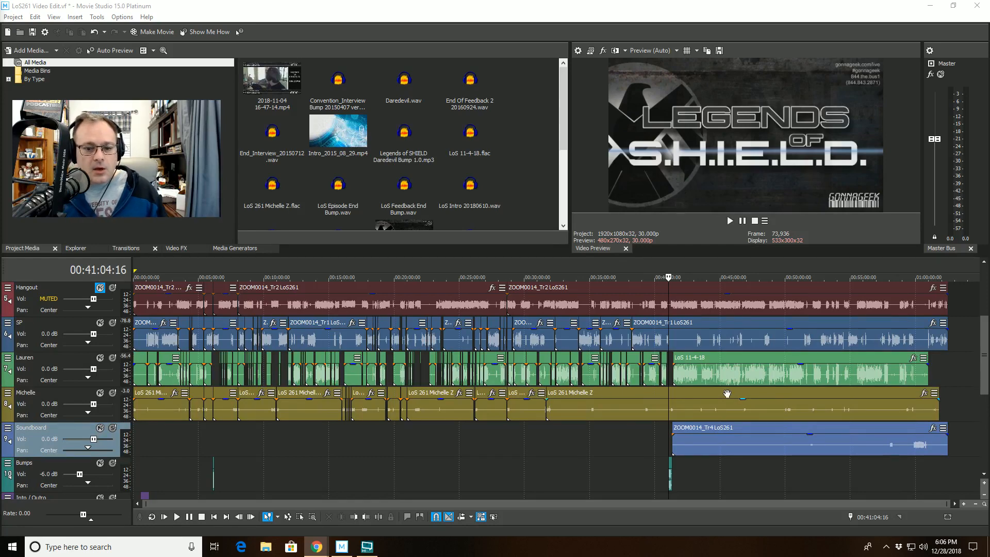
- Inspect the final clips on the SP, Hangout, Soundboard, green and yellow tracks
{"action": "left_click_drag", "start_coordinate": [984, 325], "coordinate": [983, 299]}
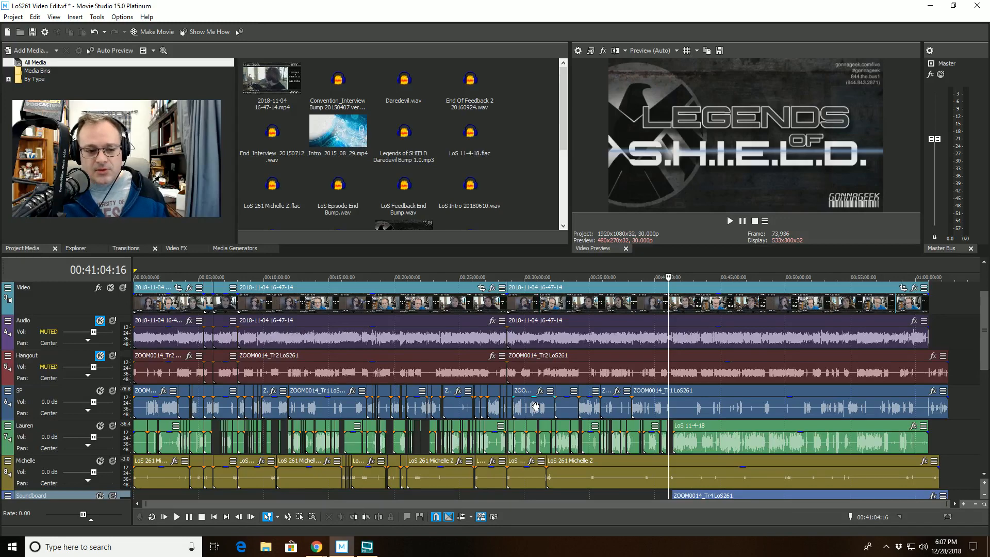
{"action": "left_click", "coordinate": [739, 406]}
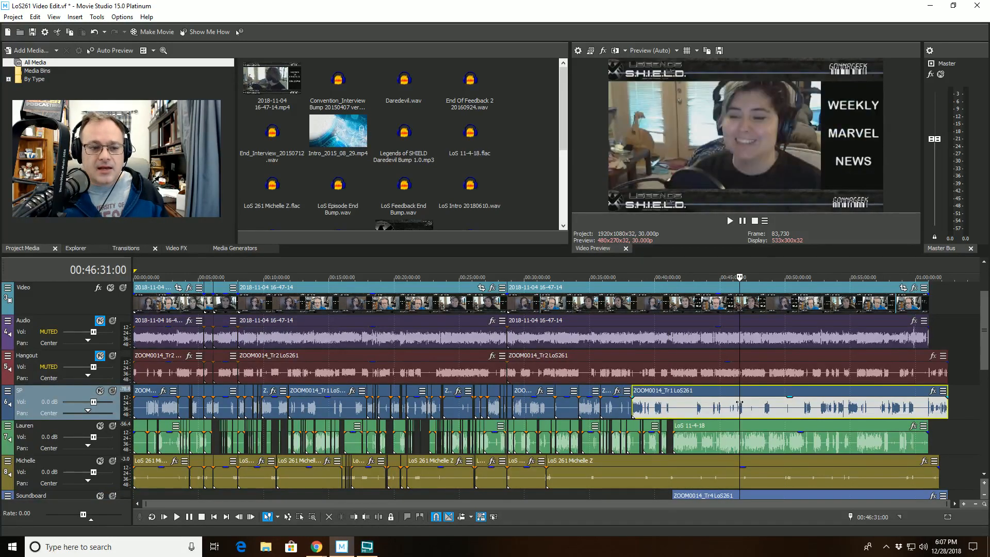
{"action": "left_click", "coordinate": [762, 368]}
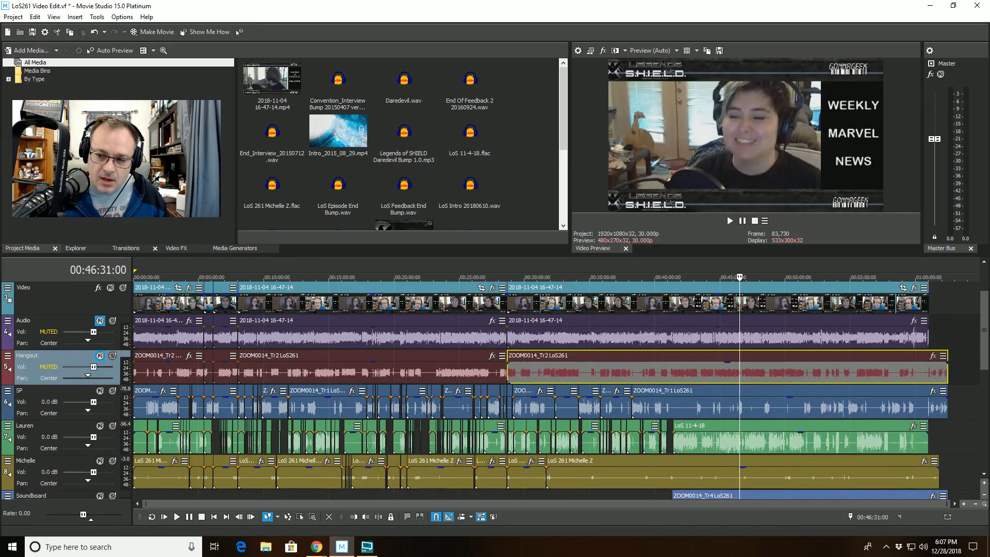
{"action": "scroll", "coordinate": [752, 484], "scroll_direction": "down", "scroll_amount": 1}
{"action": "left_click", "coordinate": [769, 481]}
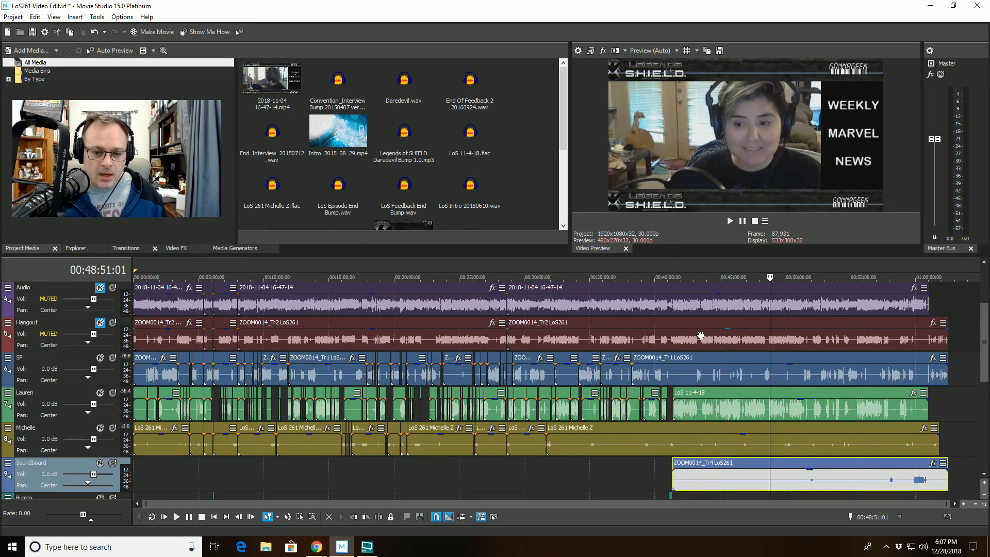
{"action": "left_click", "coordinate": [701, 409]}
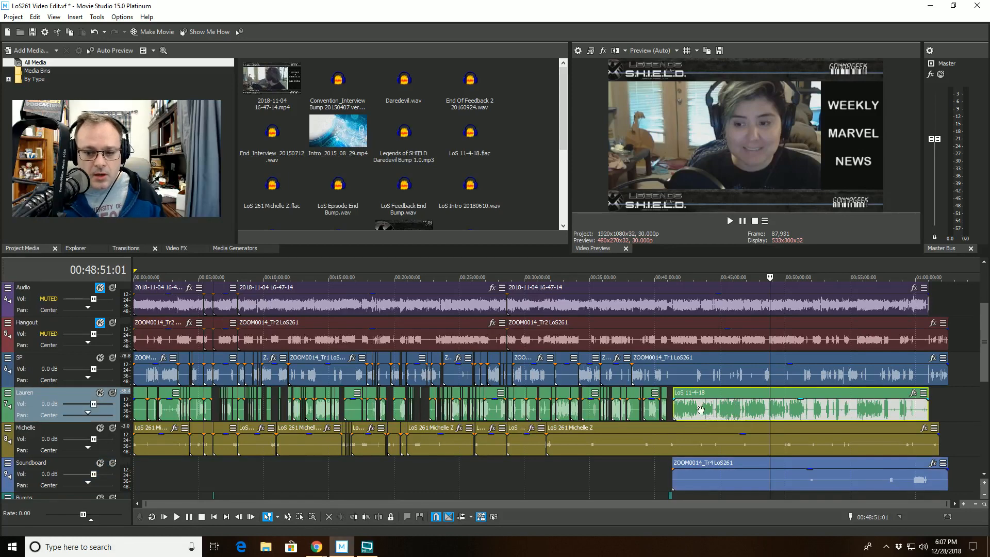
{"action": "left_click", "coordinate": [699, 441]}
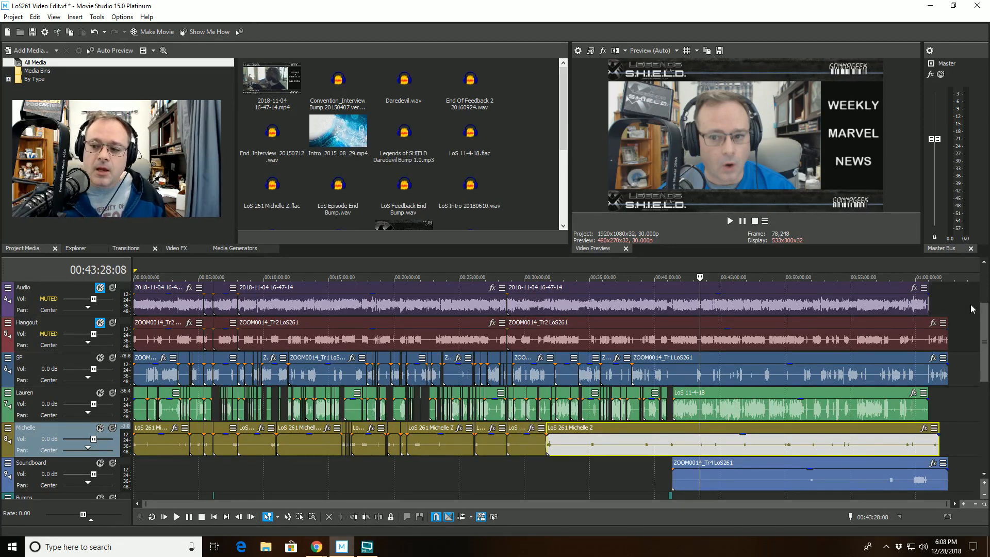
{"action": "scroll", "coordinate": [984, 321], "scroll_direction": "down", "scroll_amount": 4}
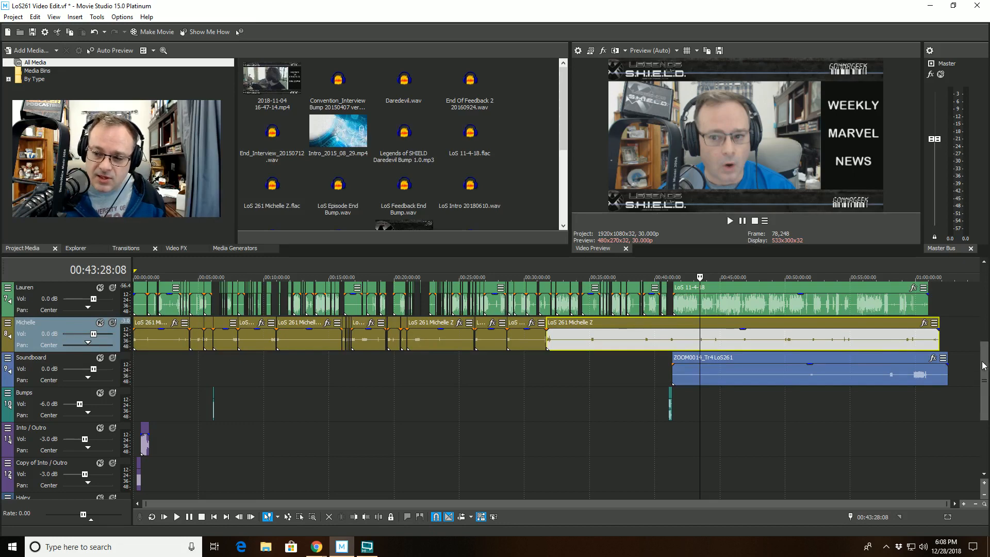
{"action": "scroll", "coordinate": [986, 352], "scroll_direction": "up", "scroll_amount": 1}
{"action": "scroll", "coordinate": [985, 352], "scroll_direction": "up", "scroll_amount": 2}
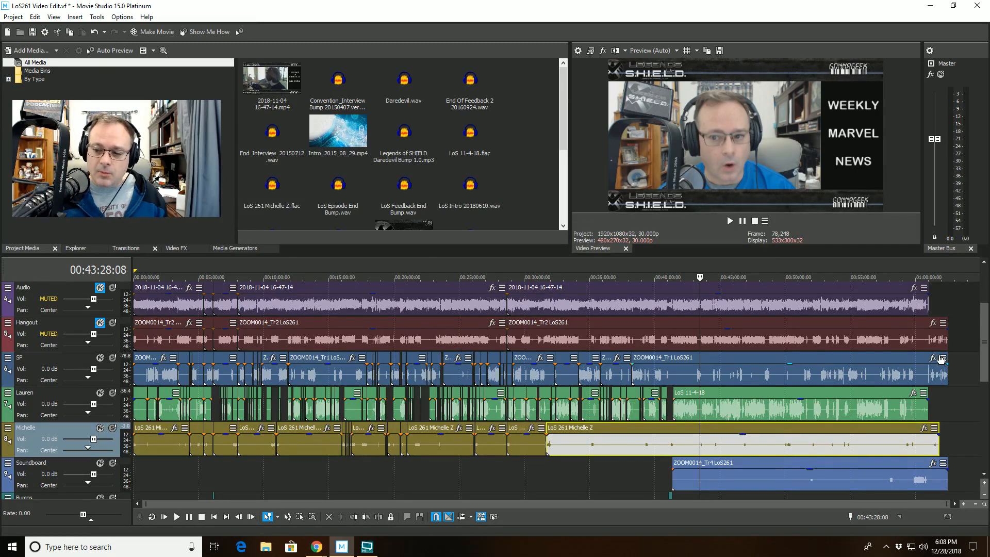
{"action": "scroll", "coordinate": [984, 338], "scroll_direction": "down", "scroll_amount": 2}
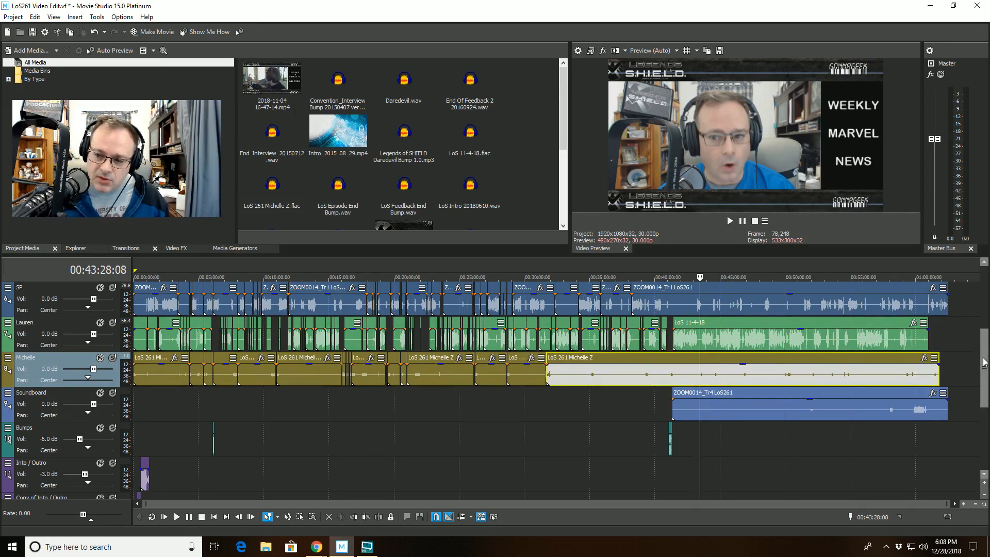
{"action": "left_click_drag", "start_coordinate": [985, 362], "coordinate": [985, 389]}
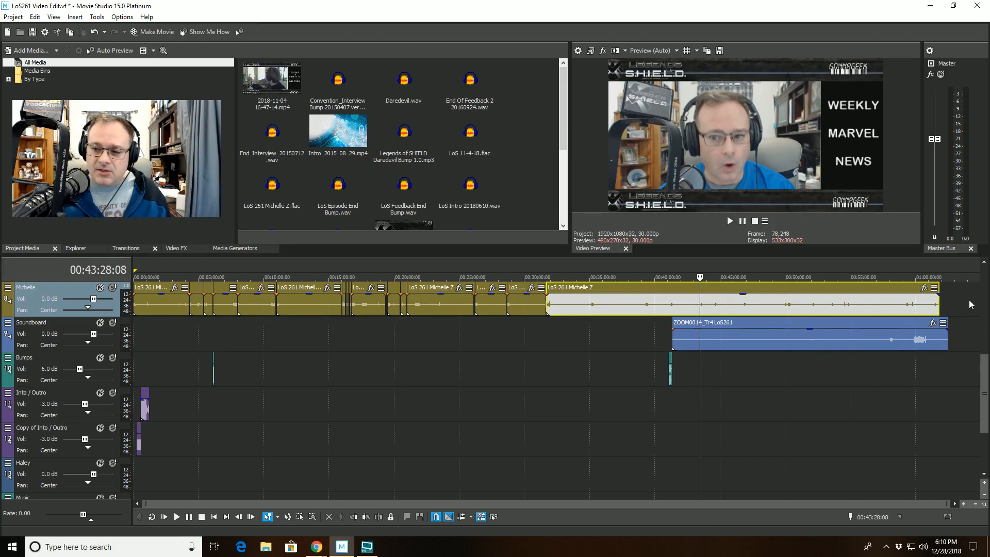
- Turn on View > Show Envelopes and test-drag the last SP clip's volume line
{"action": "left_click", "coordinate": [984, 263]}
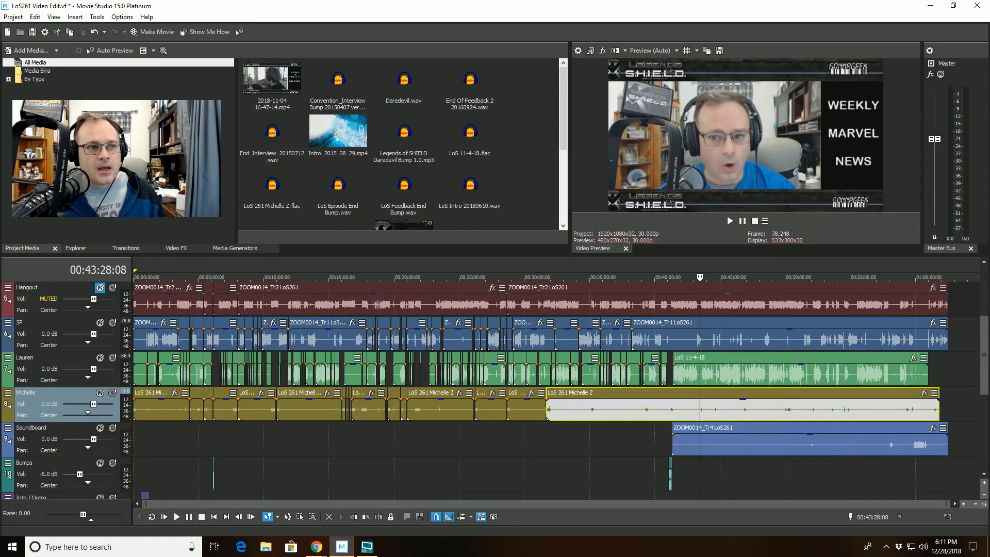
{"action": "left_click", "coordinate": [54, 17]}
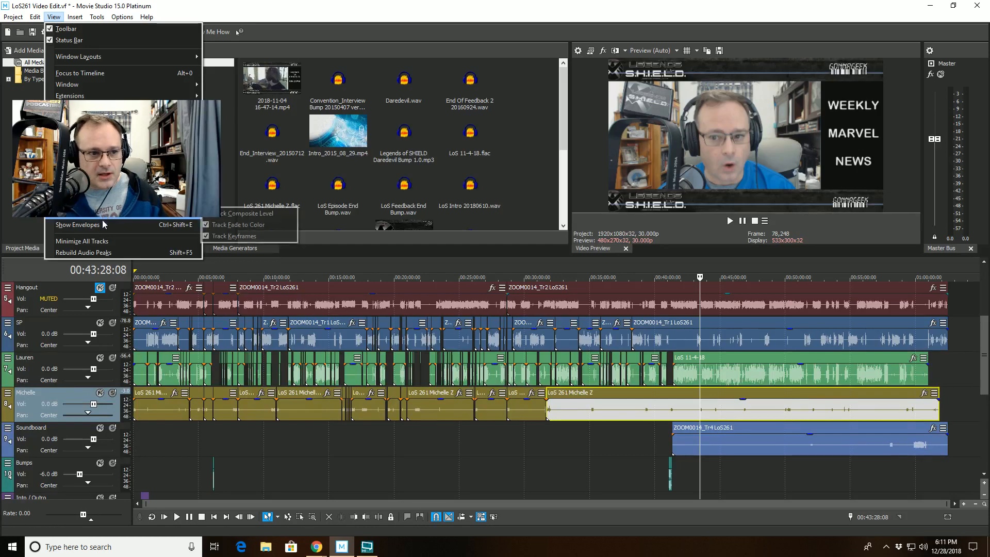
{"action": "left_click", "coordinate": [102, 224]}
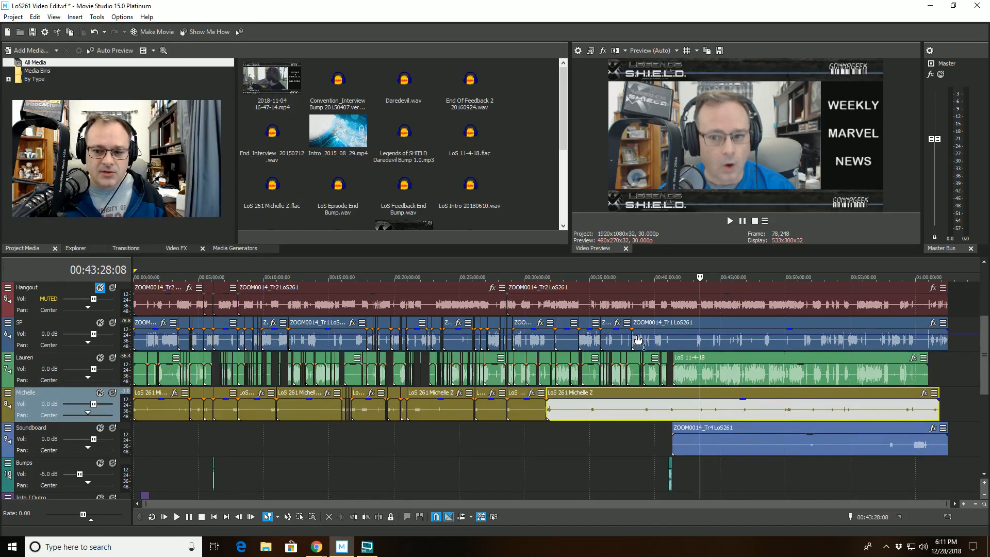
{"action": "left_click", "coordinate": [683, 334]}
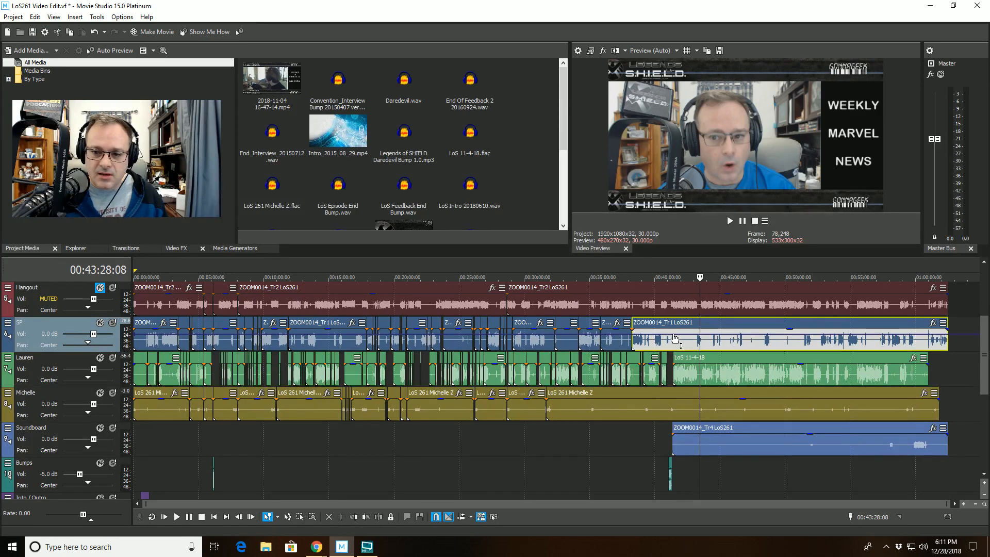
{"action": "left_click_drag", "start_coordinate": [673, 334], "coordinate": [673, 338]}
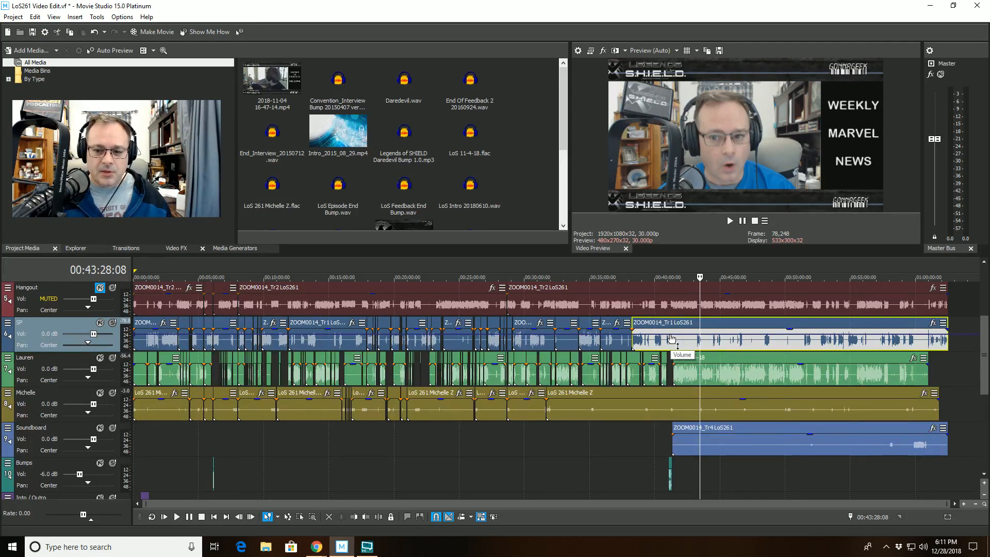
- Add three volume points to the SP clip envelope, pull one to -7.4 dB, then raise the line
{"action": "right_click", "coordinate": [670, 337]}
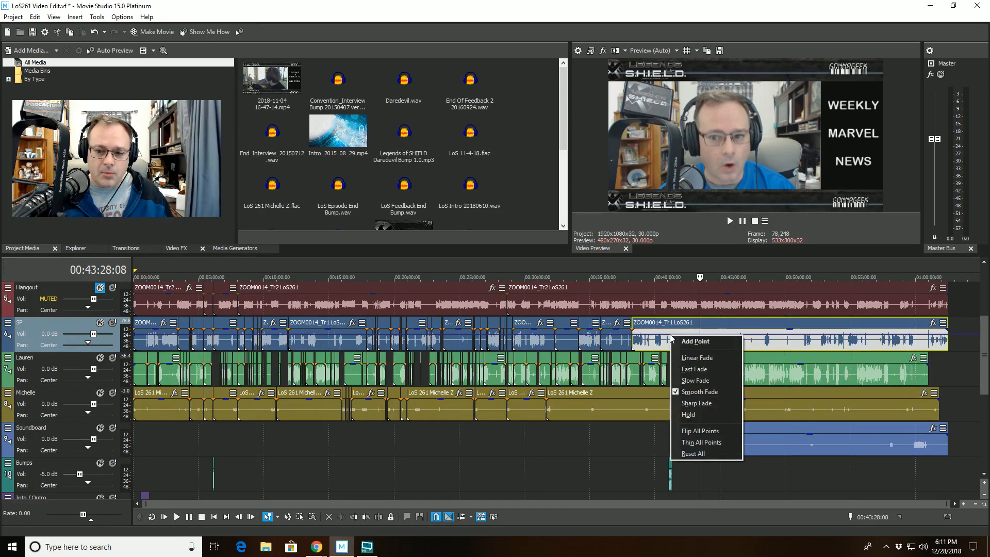
{"action": "key", "text": "Escape"}
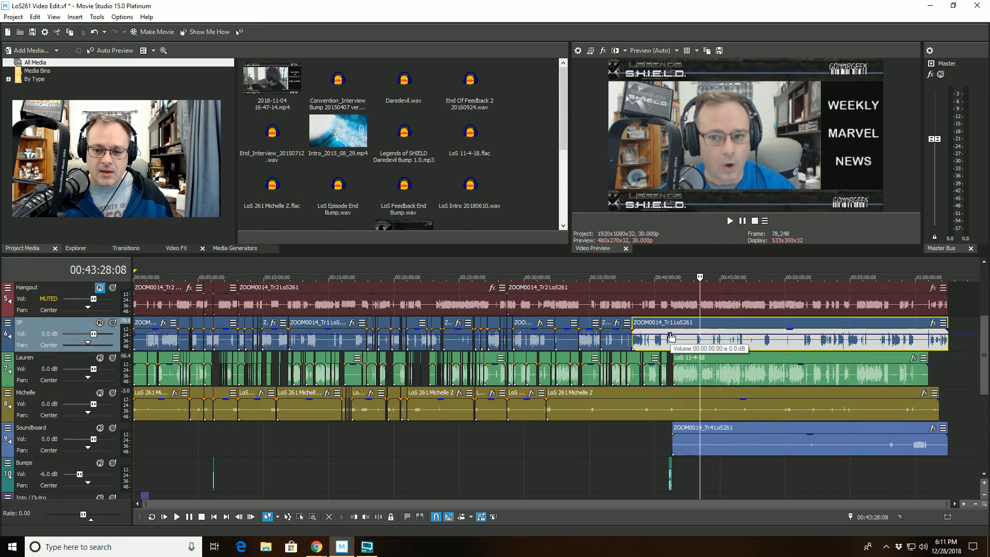
{"action": "right_click", "coordinate": [673, 335]}
{"action": "left_click", "coordinate": [684, 338]}
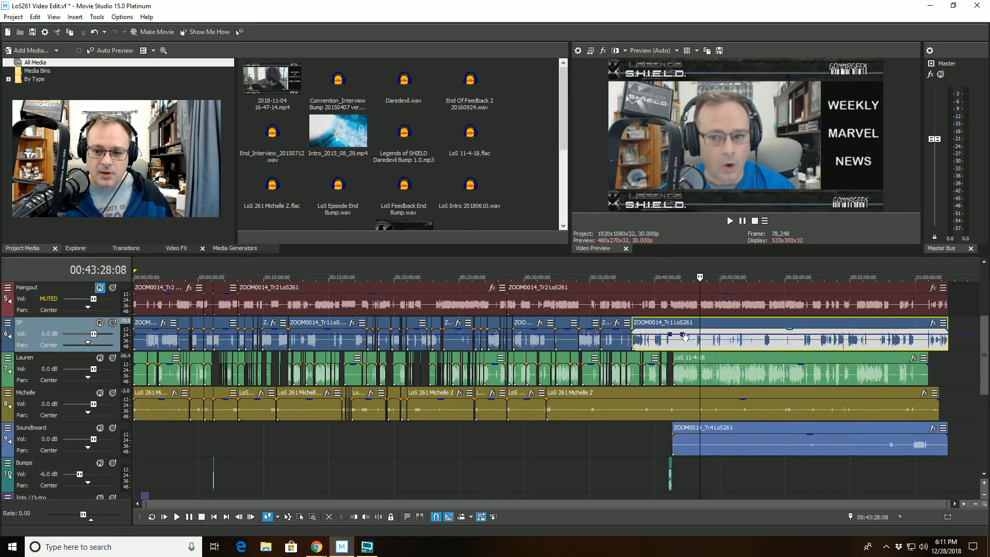
{"action": "right_click", "coordinate": [729, 338]}
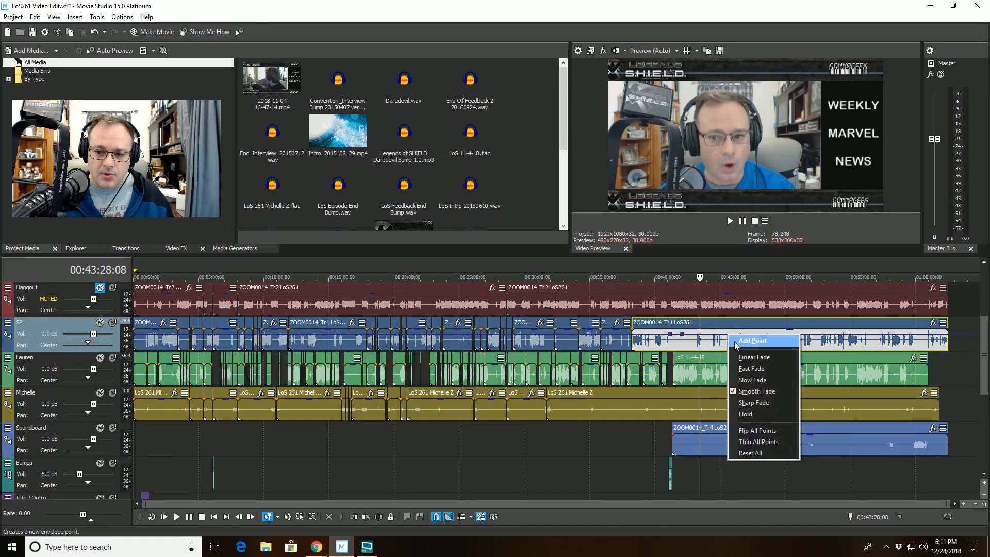
{"action": "left_click", "coordinate": [738, 342]}
{"action": "right_click", "coordinate": [741, 338]}
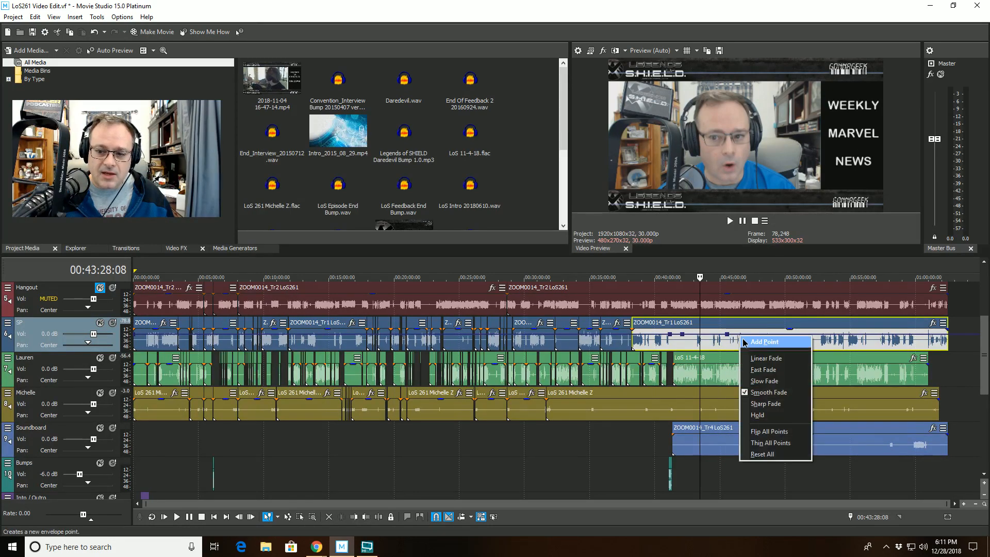
{"action": "left_click", "coordinate": [750, 342]}
{"action": "left_click_drag", "start_coordinate": [683, 334], "coordinate": [727, 352]}
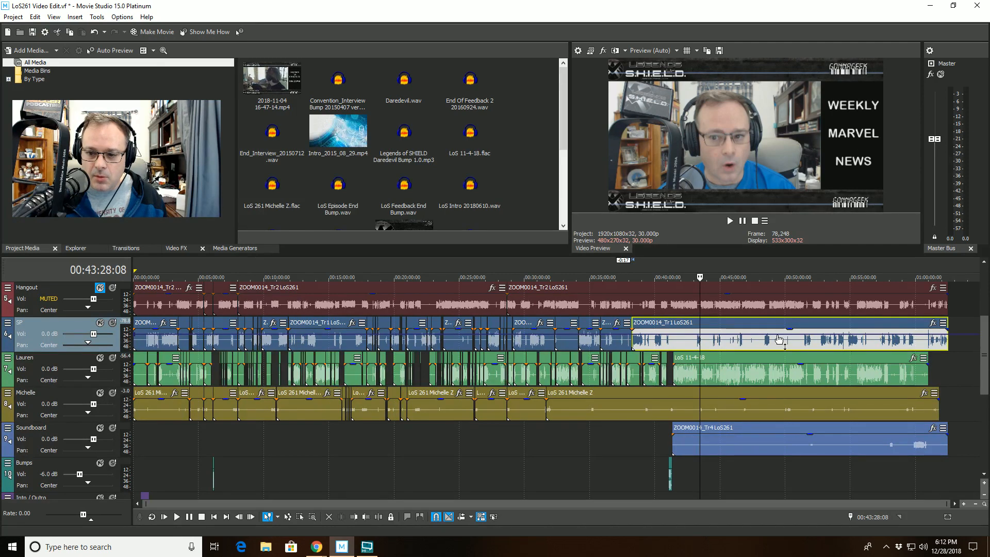
{"action": "left_click_drag", "start_coordinate": [779, 334], "coordinate": [782, 338]}
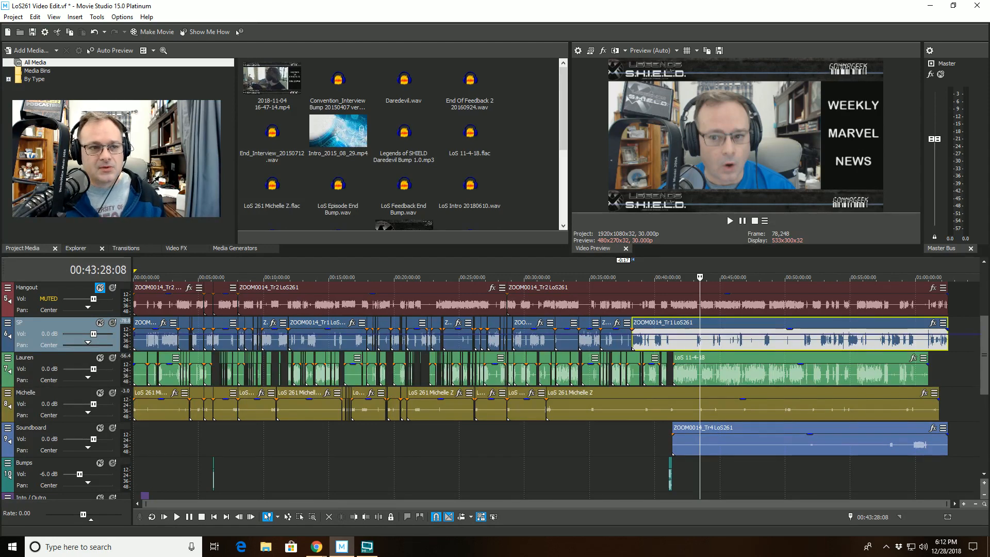
- Hide the track envelopes and open the SP track's Audio Track FX chain
{"action": "left_click", "coordinate": [59, 19]}
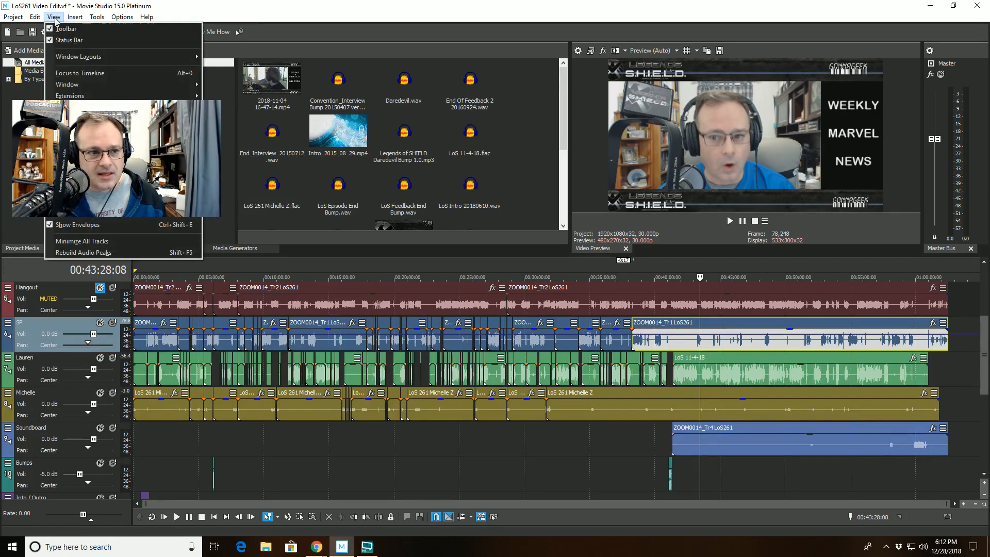
{"action": "left_click", "coordinate": [82, 223]}
{"action": "right_click", "coordinate": [7, 329]}
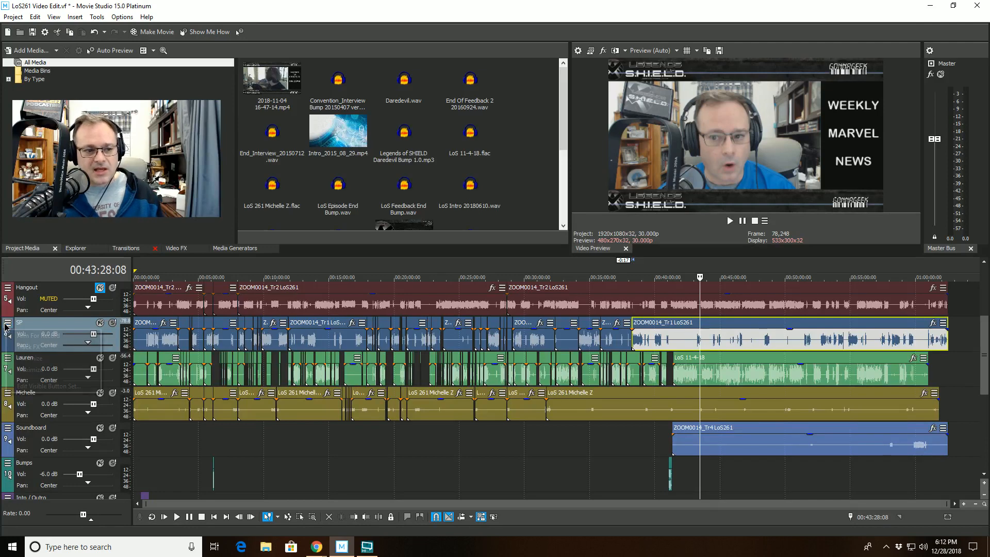
{"action": "left_click", "coordinate": [28, 347]}
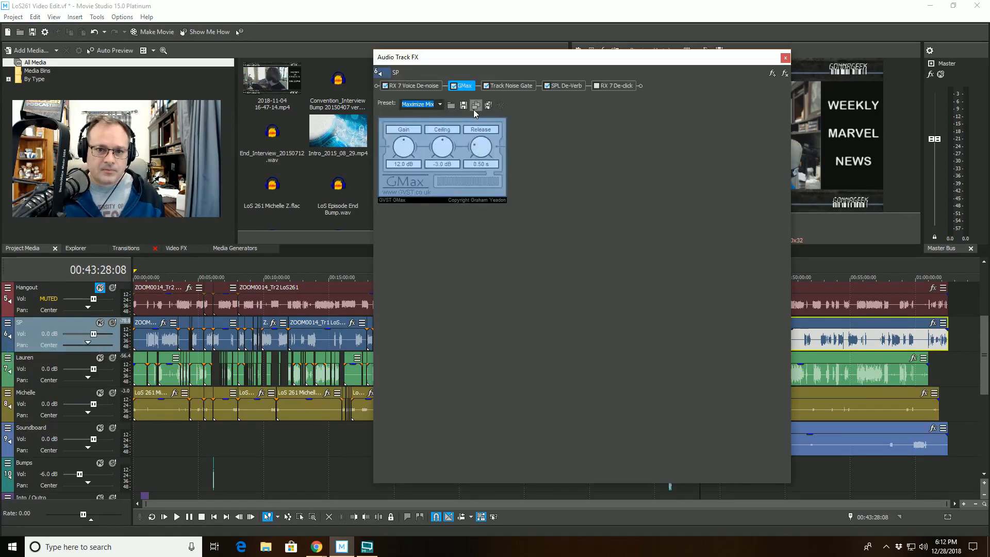
- Review the SP track's GMax, RX 7 Voice De-noise and De-click plug-ins, ending on Track Noise Gate
{"action": "left_click", "coordinate": [448, 164]}
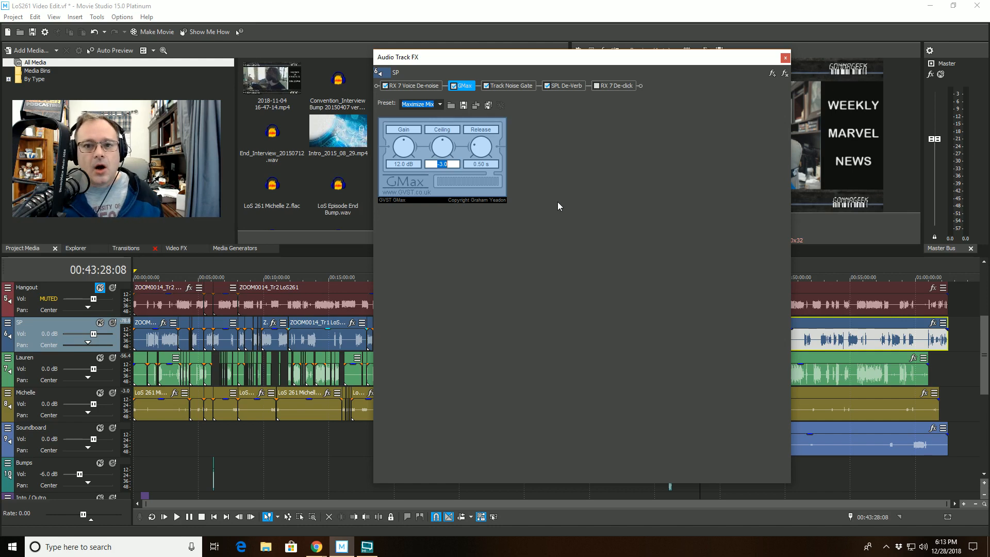
{"action": "left_click", "coordinate": [430, 92]}
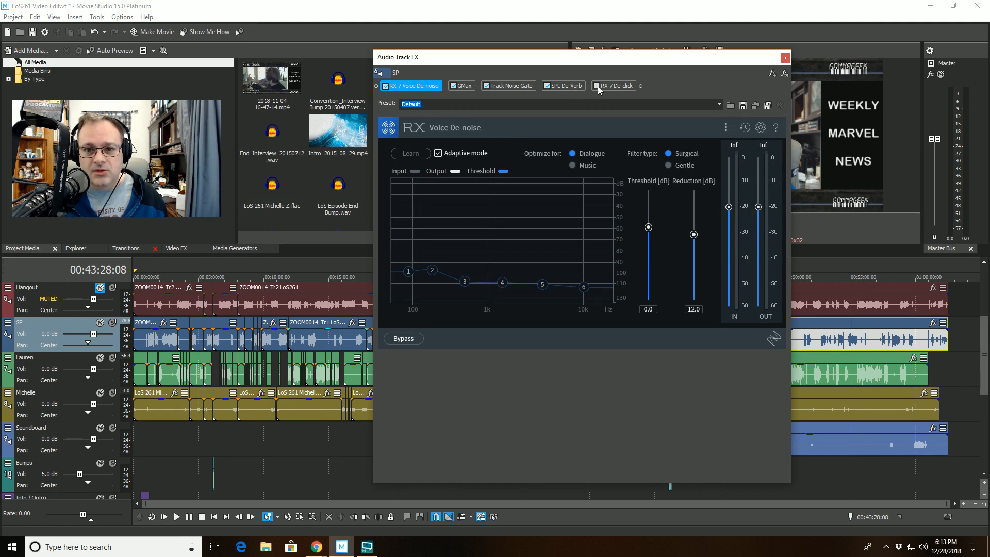
{"action": "left_click", "coordinate": [622, 89]}
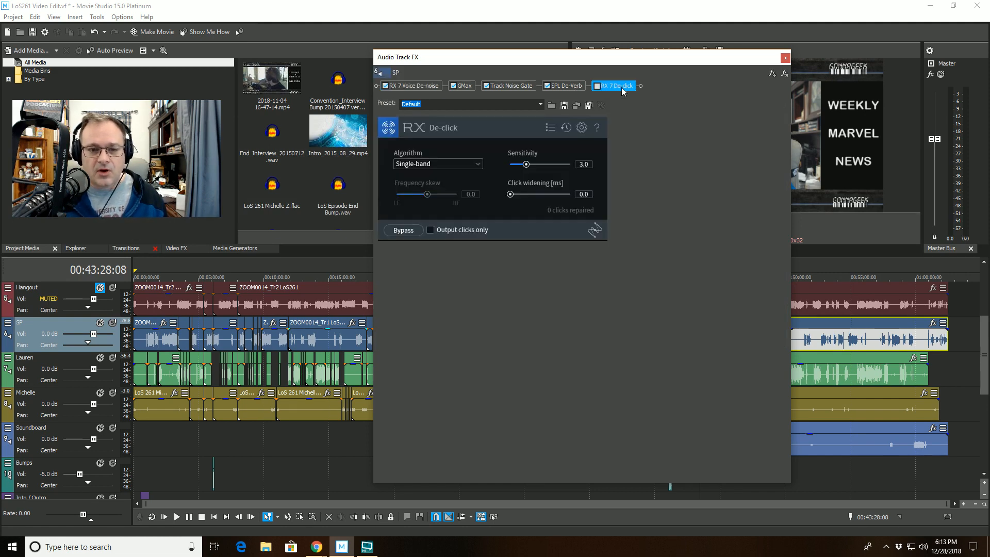
{"action": "left_click", "coordinate": [466, 87]}
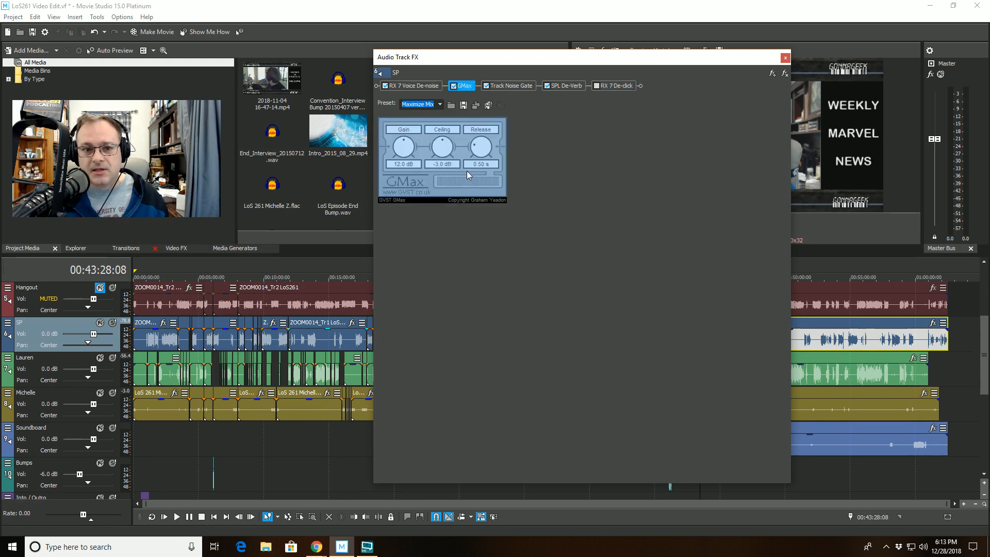
{"action": "left_click", "coordinate": [523, 88]}
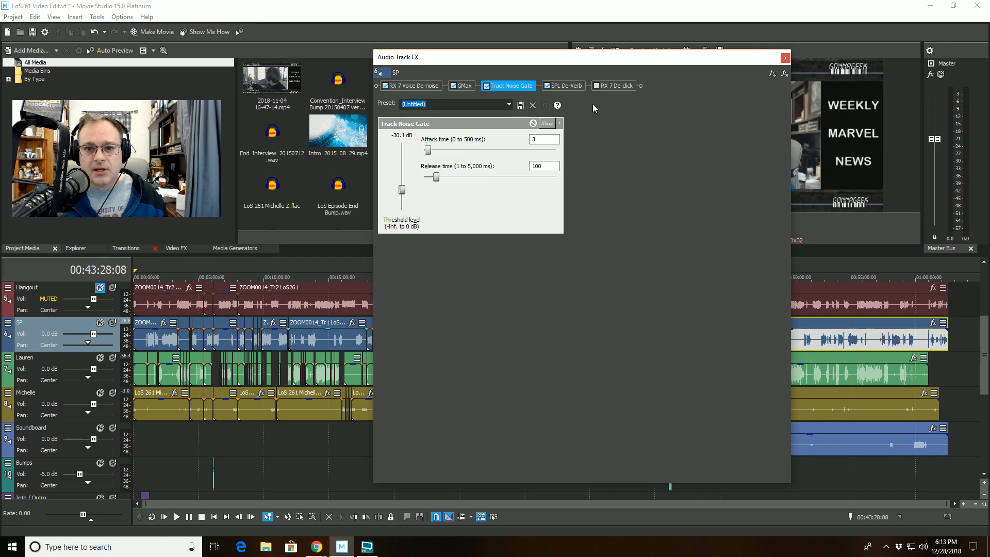
- View the SPL De-Verb settings, then close the SP Audio Track FX window
{"action": "left_click", "coordinate": [571, 87]}
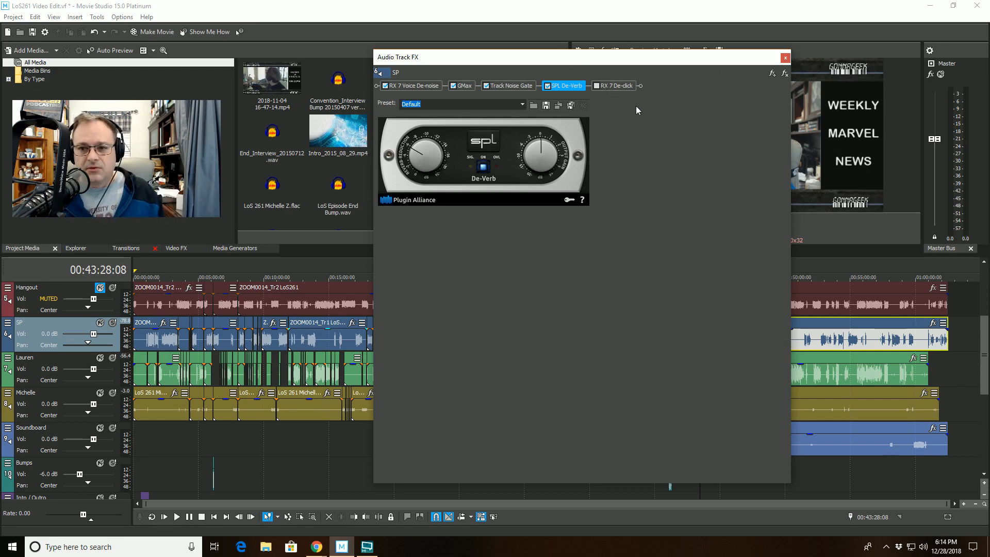
{"action": "left_click", "coordinate": [785, 57]}
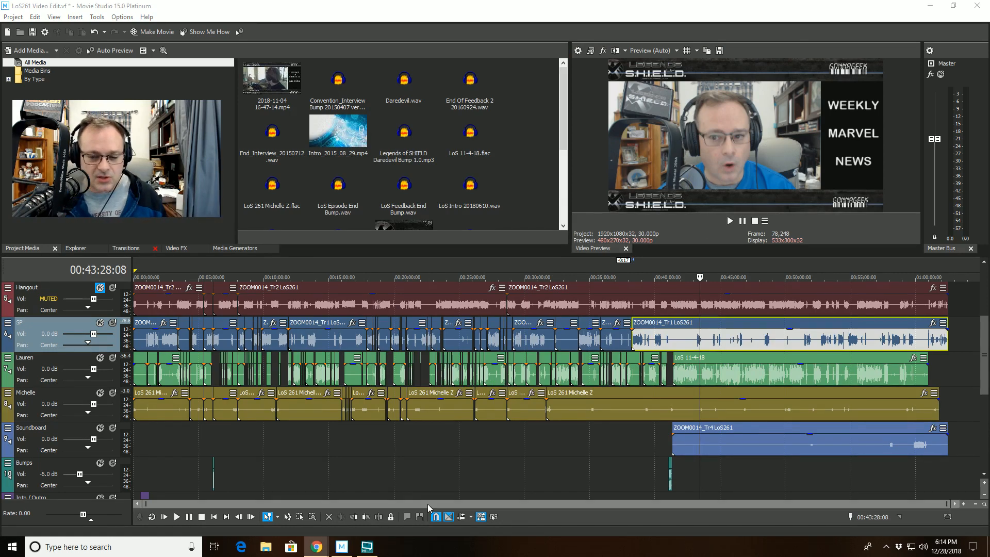
- Play the edit from 00:41:19:14 and zoom in around the Legends of SHIELD bump
{"action": "left_click", "coordinate": [702, 473]}
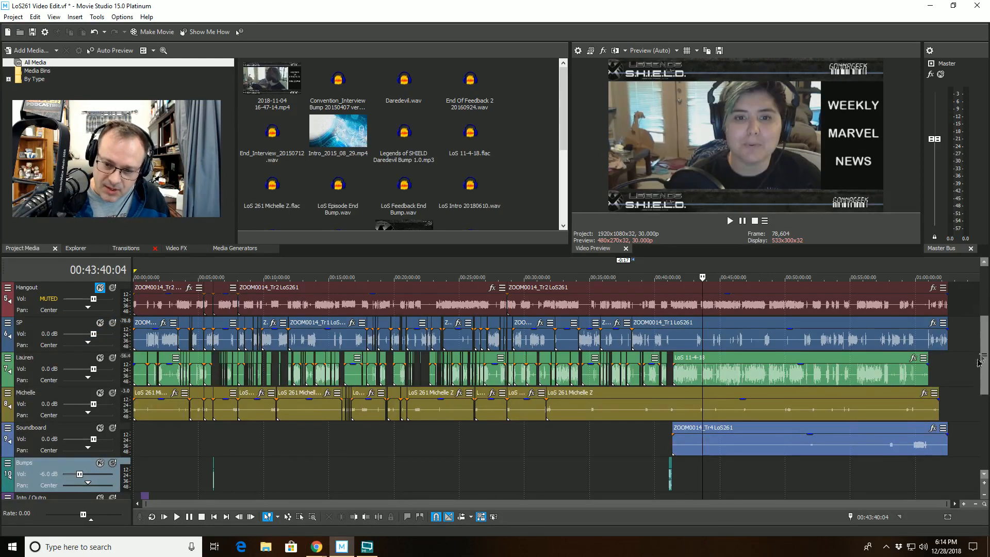
{"action": "scroll", "coordinate": [975, 366], "scroll_direction": "down", "scroll_amount": 1}
{"action": "left_click", "coordinate": [670, 463]}
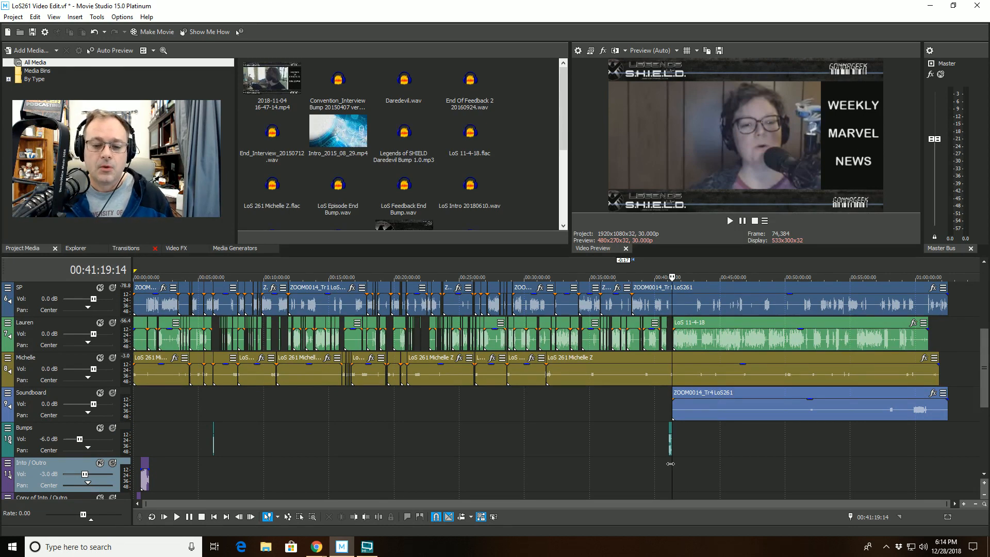
{"action": "key", "text": "space"}
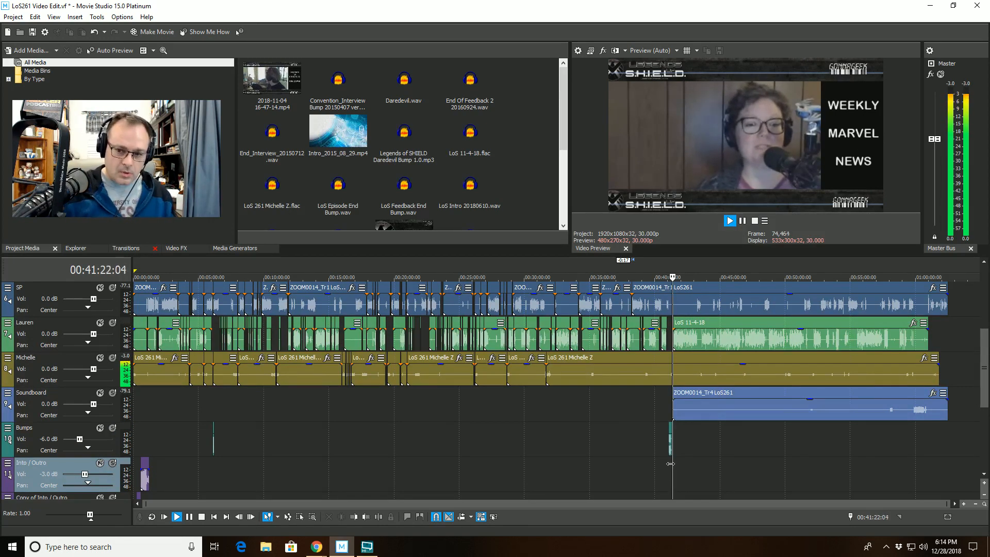
{"action": "scroll", "coordinate": [657, 439], "scroll_direction": "up", "scroll_amount": 3}
{"action": "scroll", "coordinate": [658, 438], "scroll_direction": "up", "scroll_amount": 5}
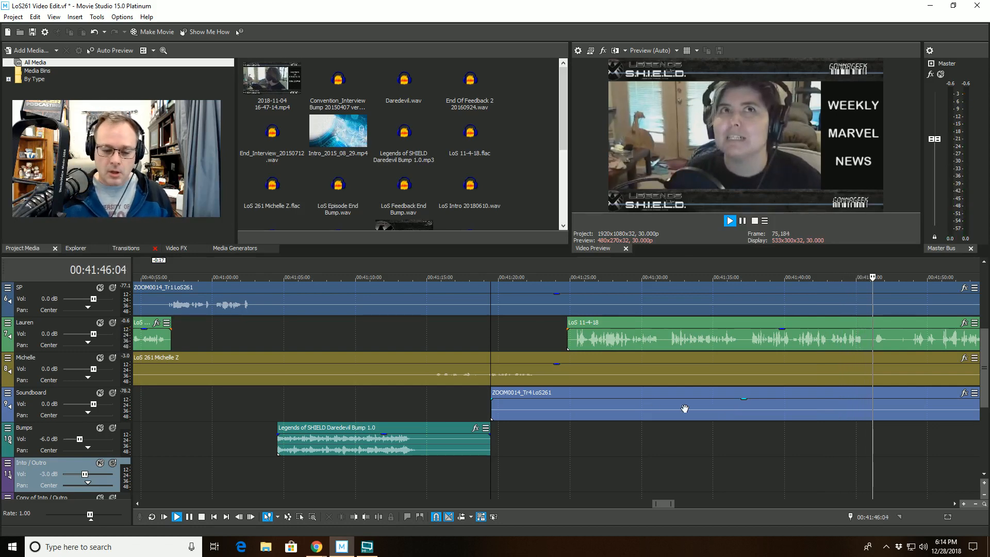
- Split Lauren's clip at 00:41:45:29 and 00:41:48:16, undoing a volume drag on the middle piece
{"action": "scroll", "coordinate": [885, 358], "scroll_direction": "up", "scroll_amount": 3}
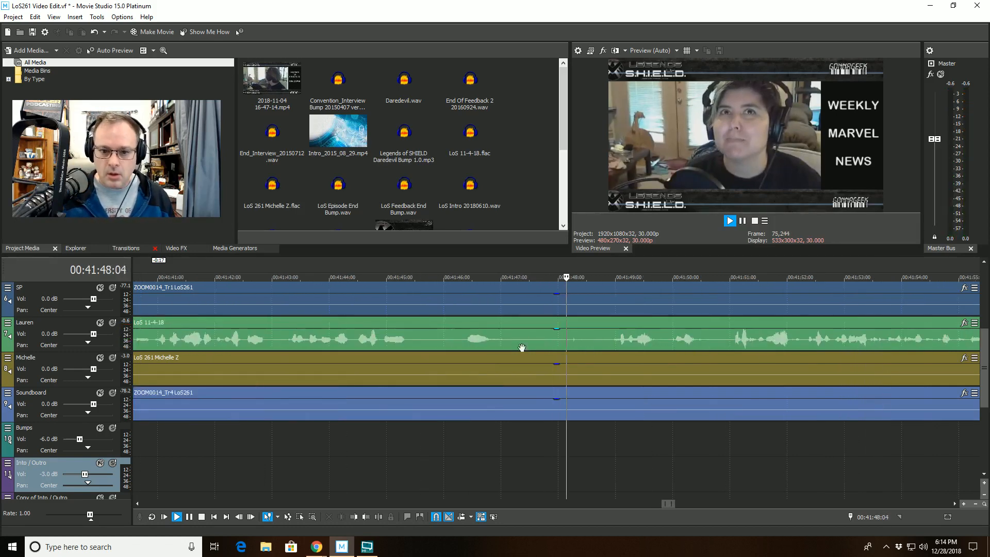
{"action": "left_click", "coordinate": [442, 344]}
{"action": "key", "text": "space"}
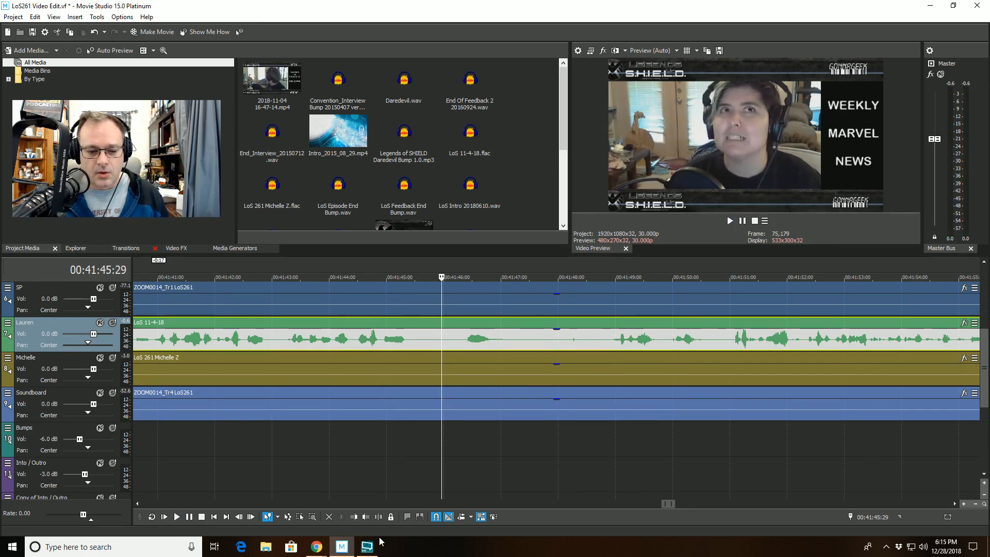
{"action": "left_click", "coordinate": [379, 518]}
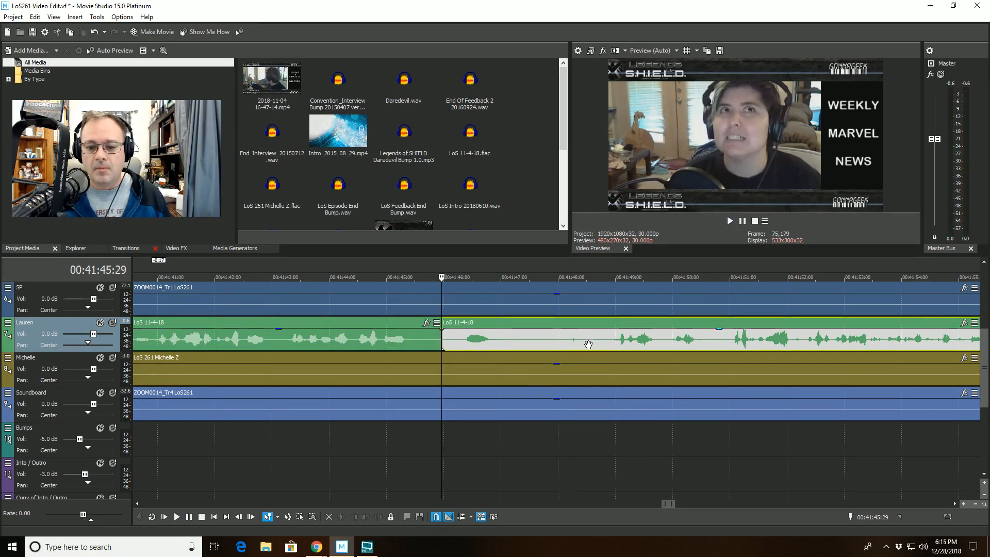
{"action": "left_click", "coordinate": [588, 345]}
{"action": "left_click", "coordinate": [379, 517]}
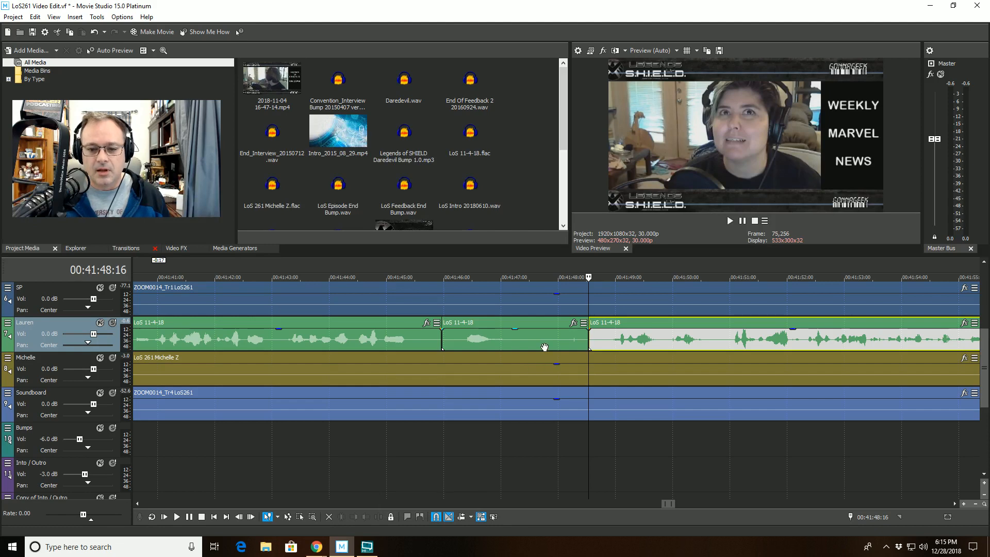
{"action": "left_click", "coordinate": [535, 343]}
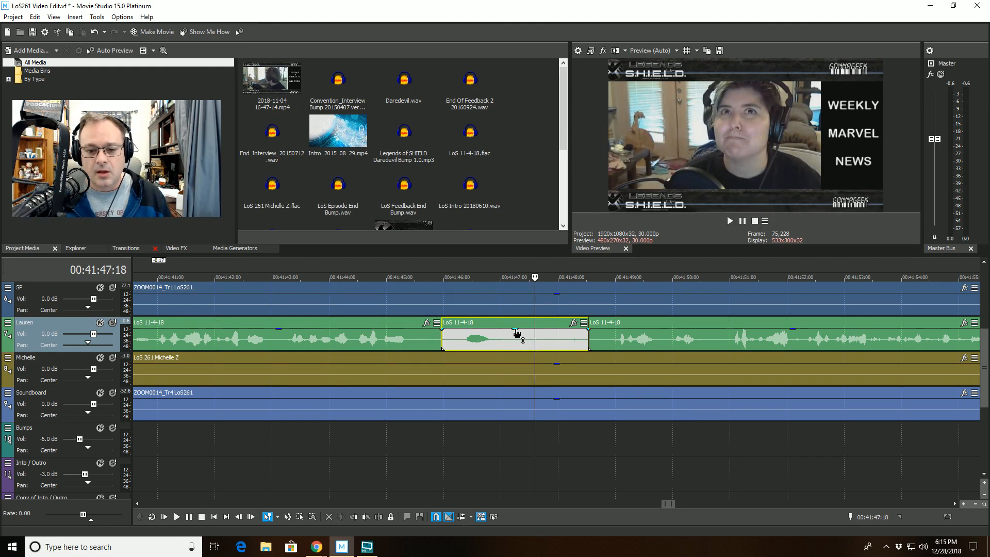
{"action": "mouse_move", "coordinate": [516, 333]}
{"action": "left_mouse_down"}
{"action": "mouse_move", "coordinate": [514, 356]}
{"action": "mouse_move", "coordinate": [515, 336]}
{"action": "left_mouse_up"}
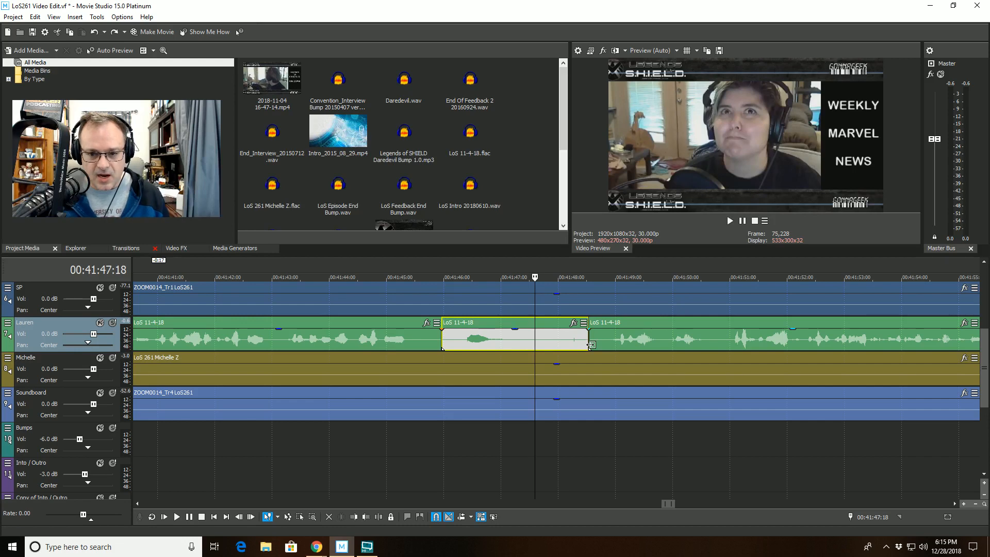
{"action": "key", "text": "ctrl+z"}
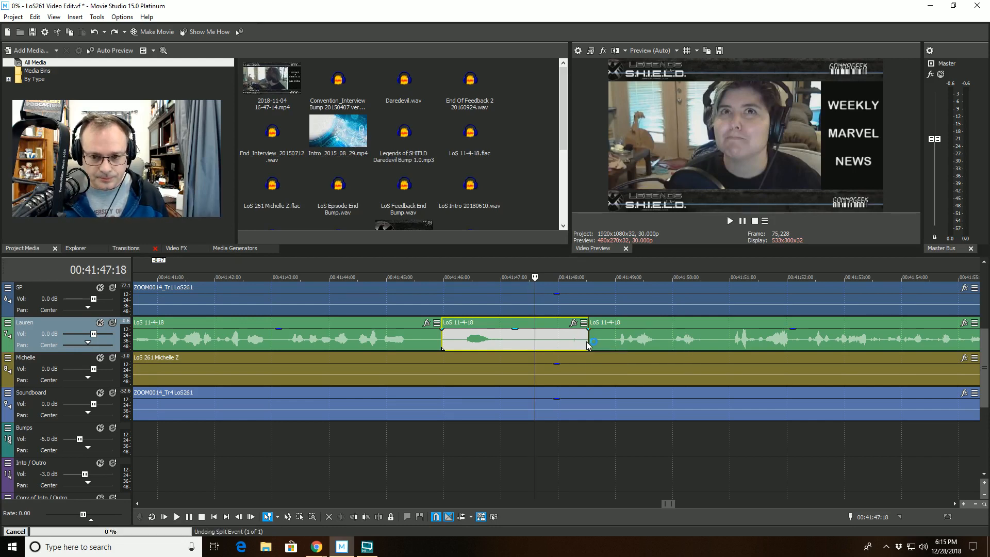
- Try trimming and deleting the middle piece of Lauren's clip, undoing both attempts
{"action": "left_click", "coordinate": [585, 333]}
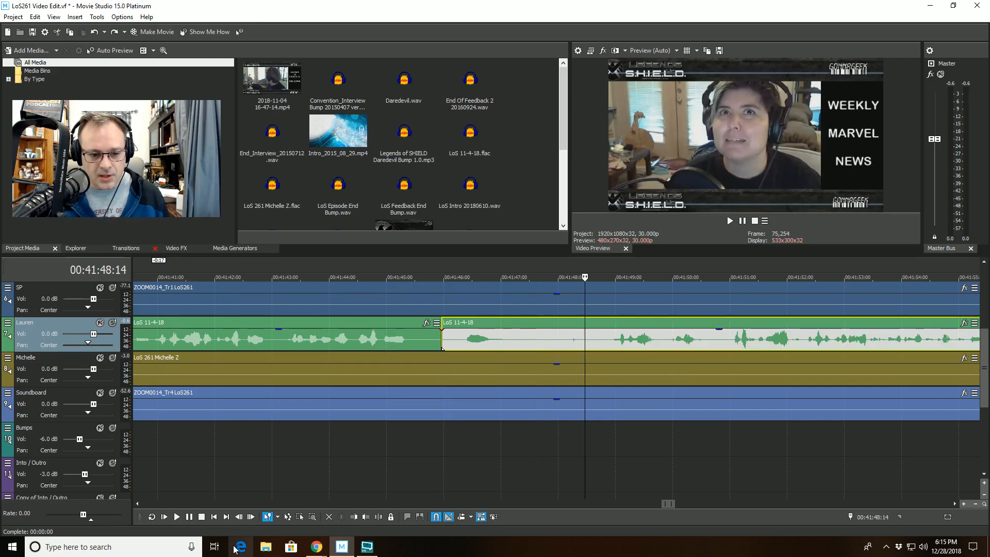
{"action": "left_click", "coordinate": [355, 519]}
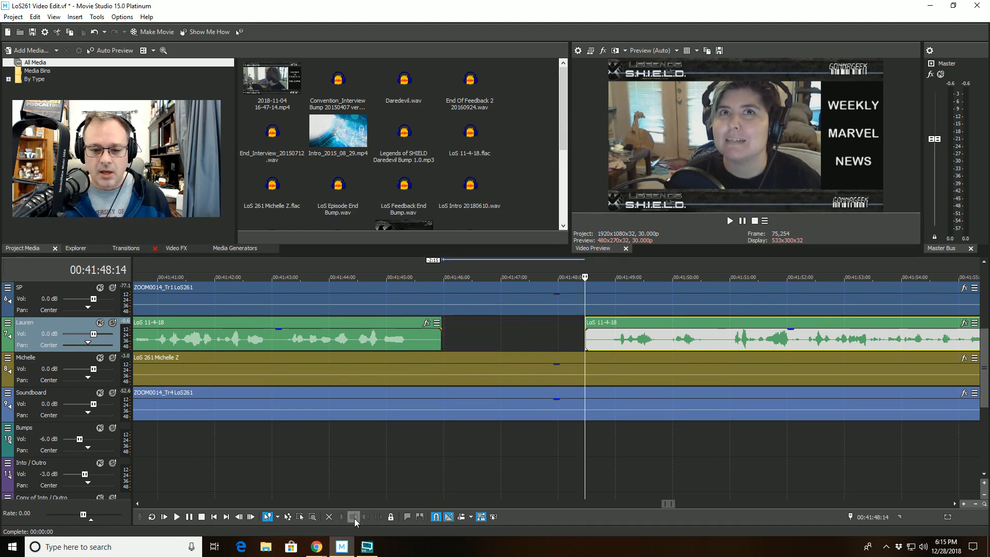
{"action": "key", "text": "ctrl+z"}
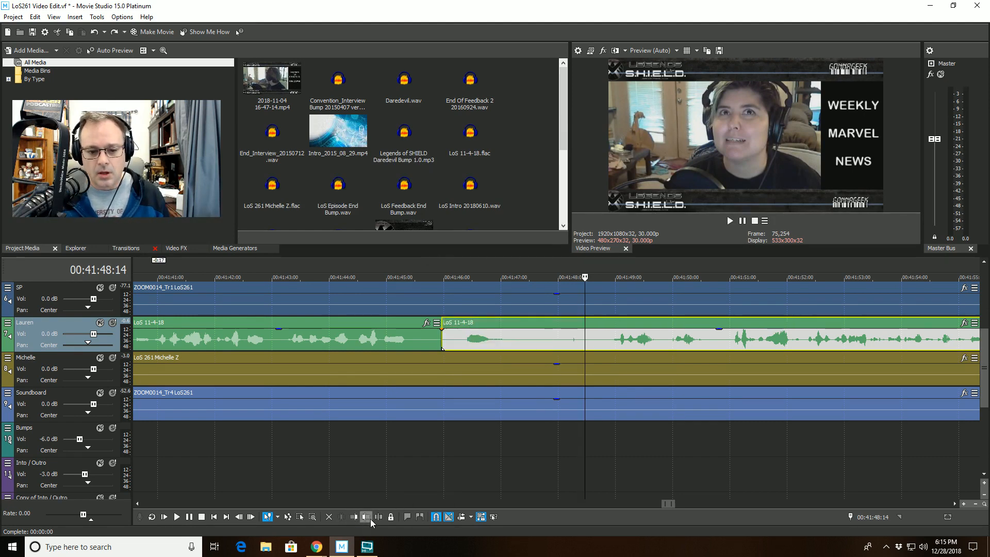
{"action": "left_click", "coordinate": [380, 518]}
{"action": "left_click", "coordinate": [543, 336]}
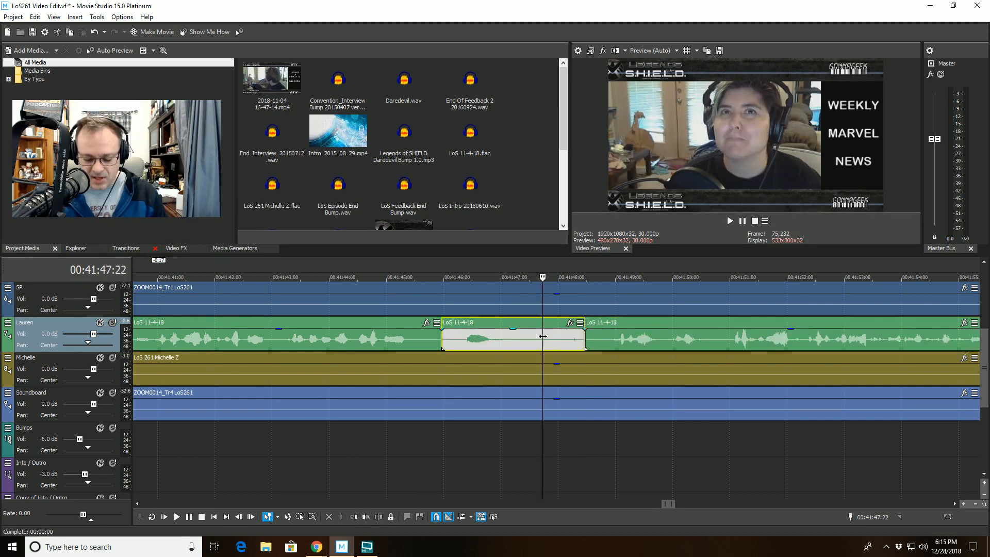
{"action": "key", "text": "Delete"}
{"action": "key", "text": "ctrl+z"}
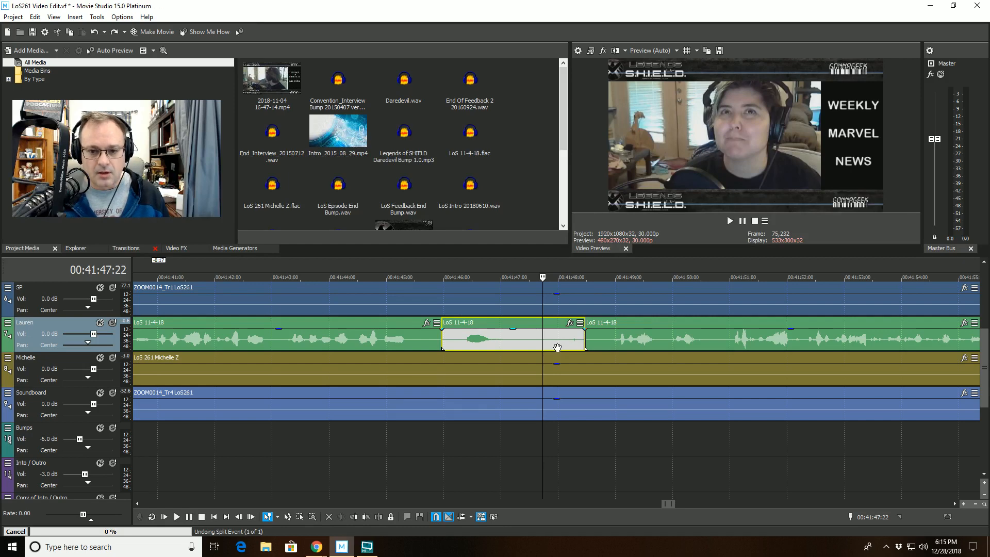
{"action": "key", "text": "ctrl+z"}
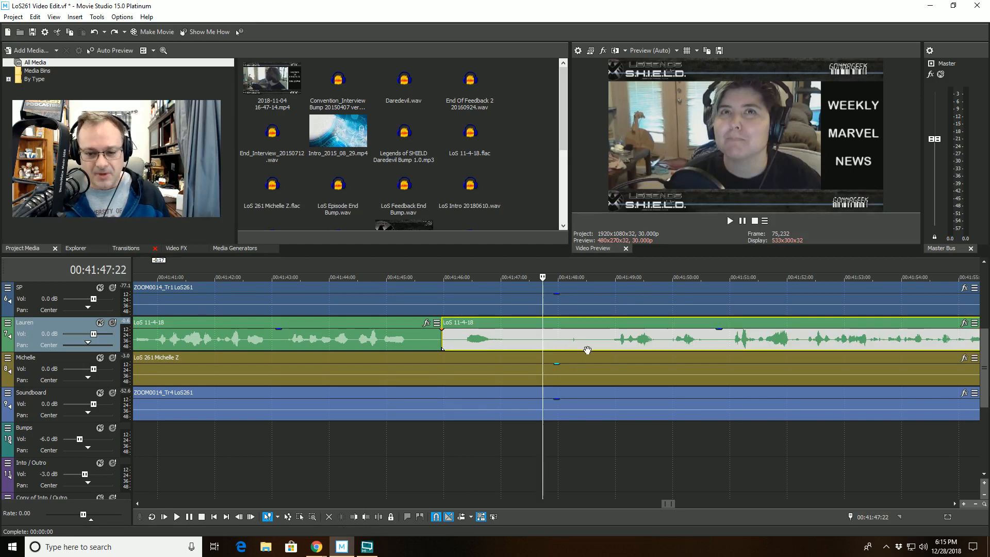
- Trim Lauren's clip start to 00:41:48:15, leaving a gap after 00:41:45:29
{"action": "left_click", "coordinate": [586, 348]}
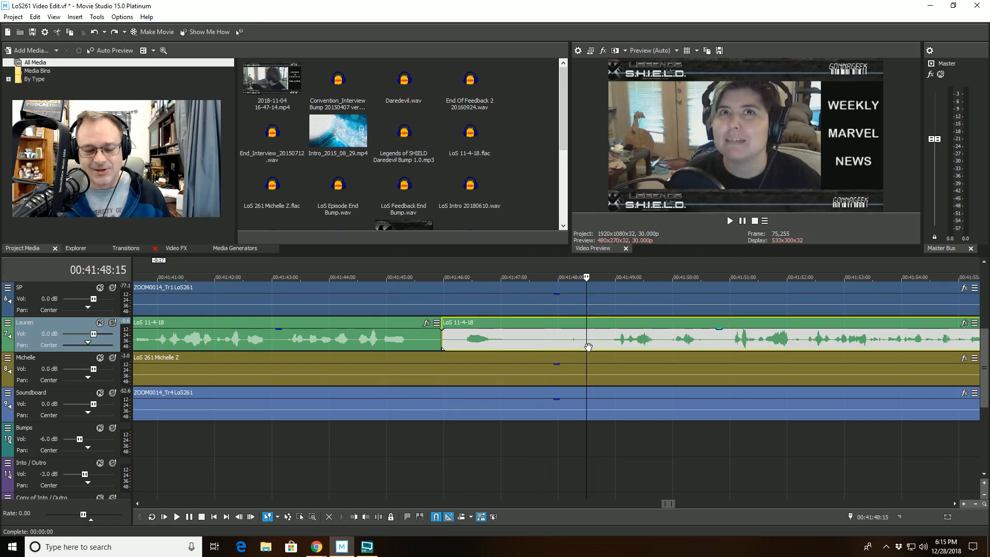
{"action": "left_click", "coordinate": [353, 517]}
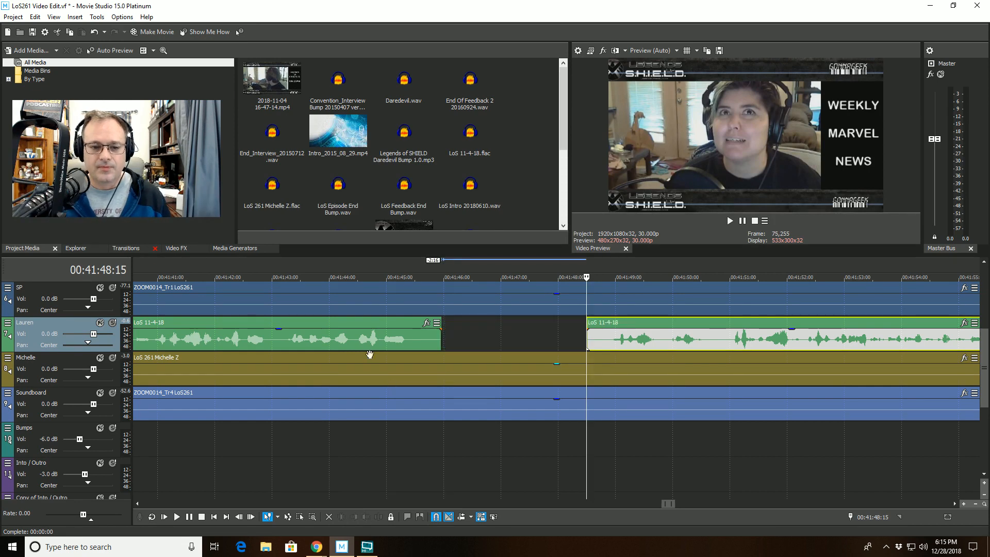
{"action": "left_click", "coordinate": [341, 276]}
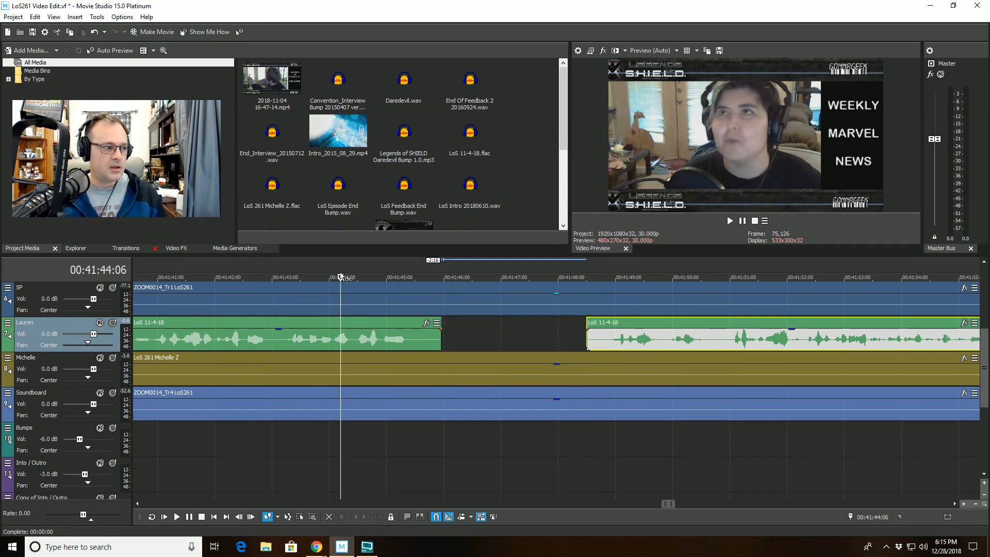
- Play back from 00:41:44:06 across the new gap in Lauren's track
{"action": "key", "text": "space"}
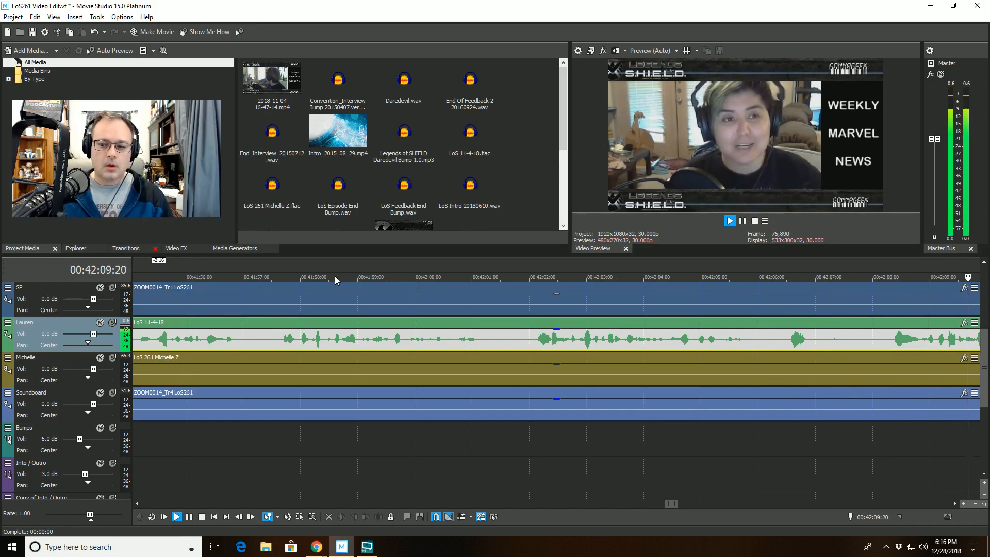
- Split Lauren's clip at 00:42:07:03 and trim the later piece's start to 00:42:07:22
{"action": "scroll", "coordinate": [448, 333], "scroll_direction": "down", "scroll_amount": 1}
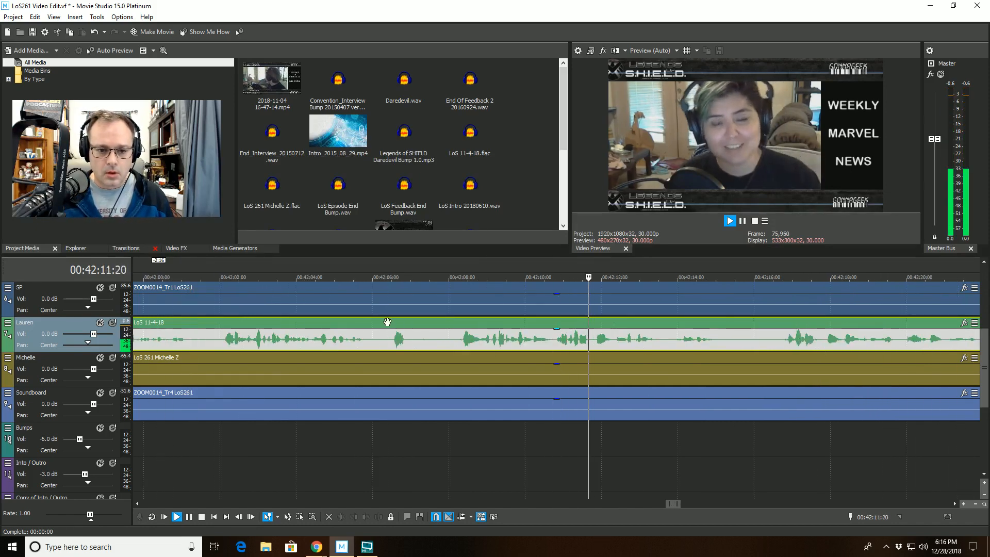
{"action": "left_click", "coordinate": [349, 298]}
{"action": "key", "text": "space"}
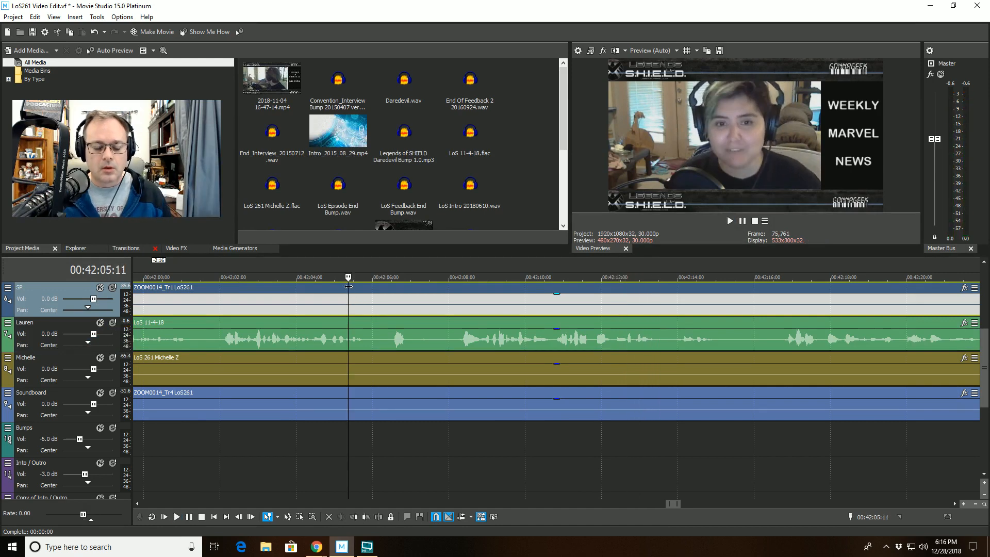
{"action": "key", "text": "space"}
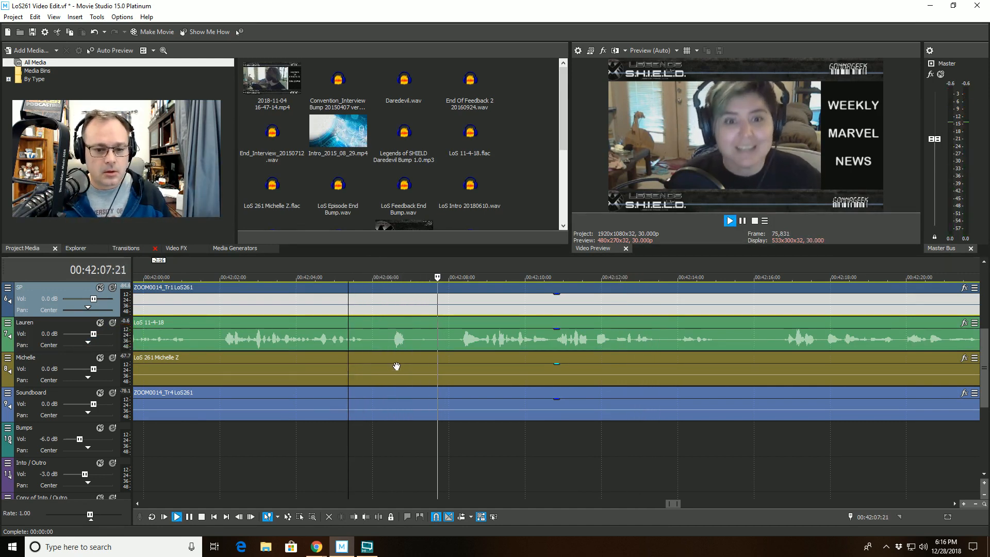
{"action": "key", "text": "space"}
{"action": "left_click", "coordinate": [414, 342]}
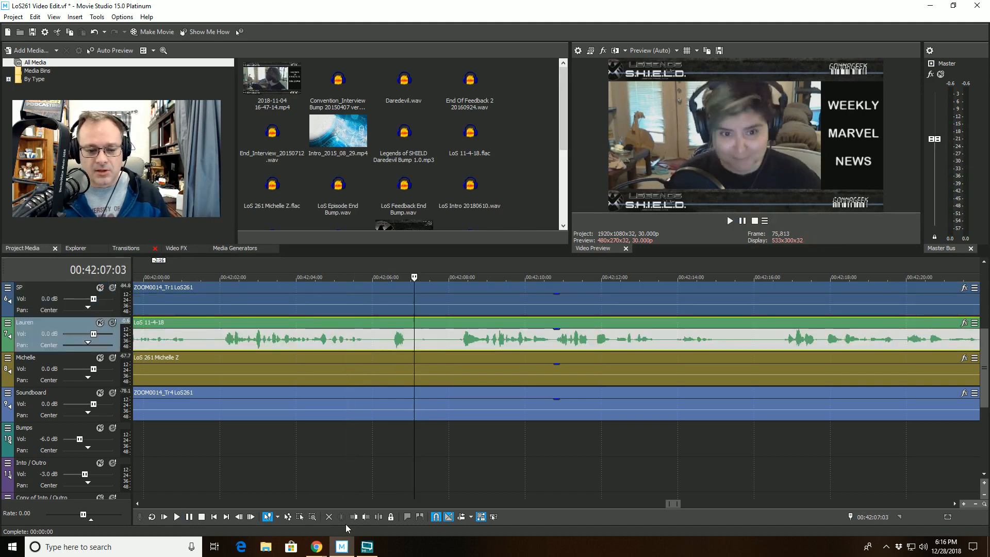
{"action": "left_click", "coordinate": [378, 516]}
{"action": "left_click", "coordinate": [439, 339]}
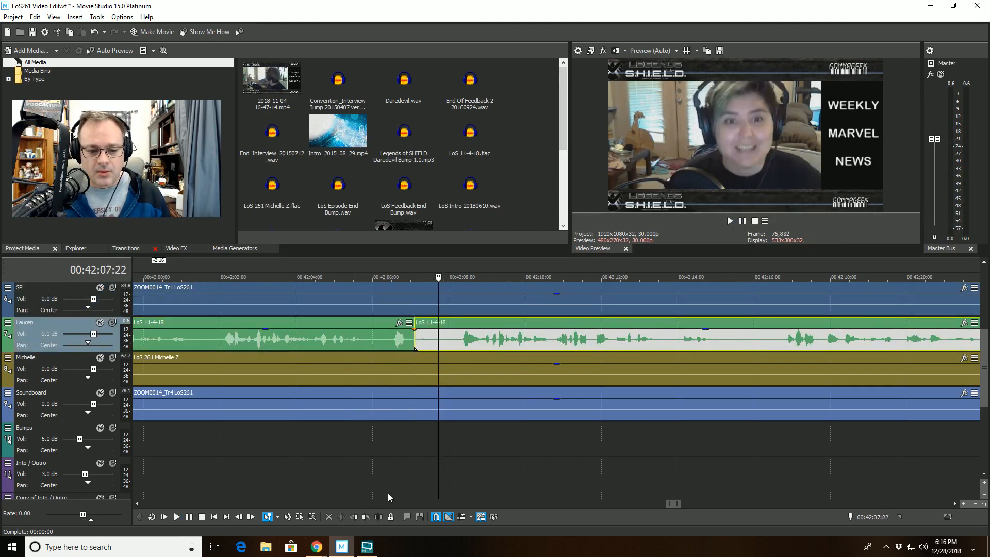
{"action": "left_click", "coordinate": [354, 517]}
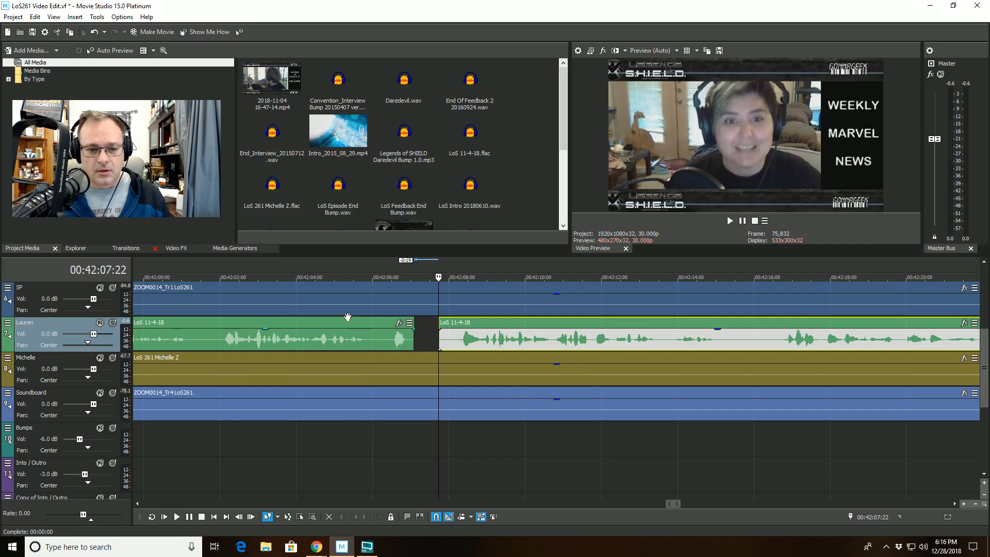
- Split the earlier Lauren clip at 00:42:05:27 and trim its start to 00:42:06:12
{"action": "left_click", "coordinate": [330, 281]}
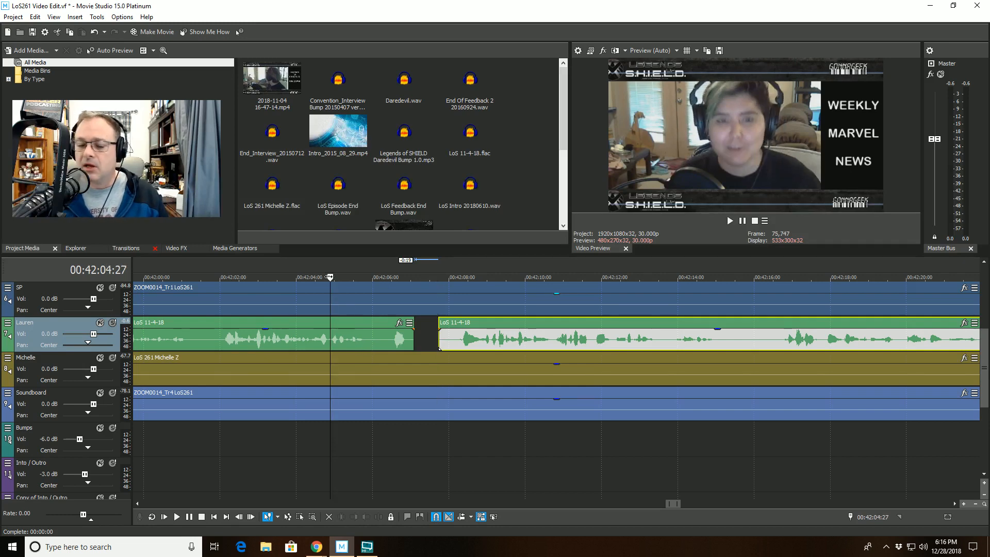
{"action": "left_click", "coordinate": [728, 219]}
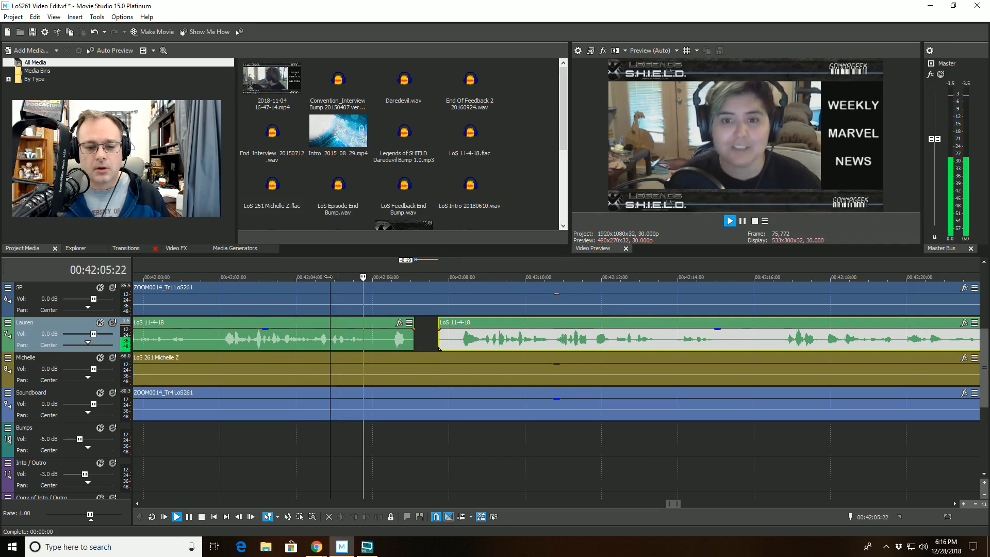
{"action": "key", "text": "space"}
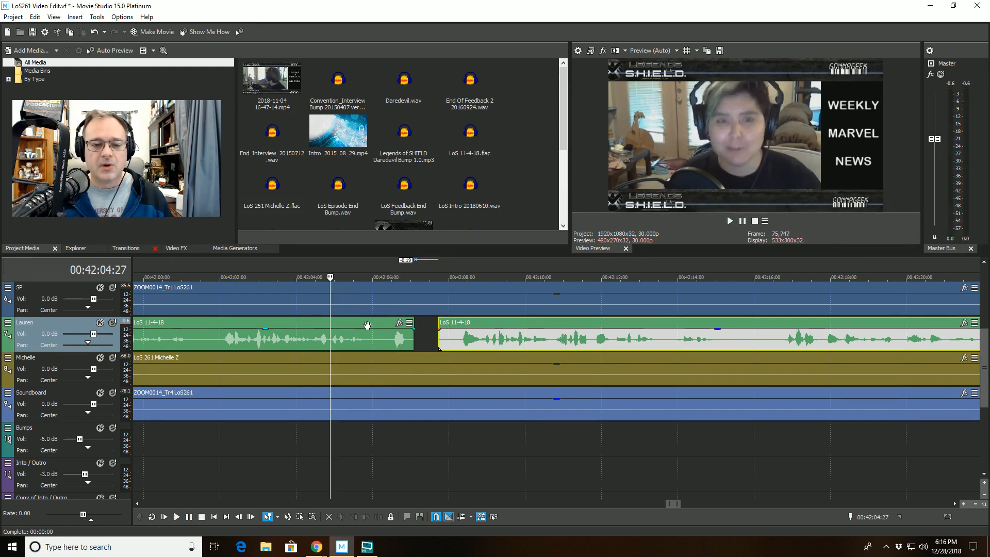
{"action": "left_click", "coordinate": [364, 322]}
{"action": "left_click", "coordinate": [368, 322]}
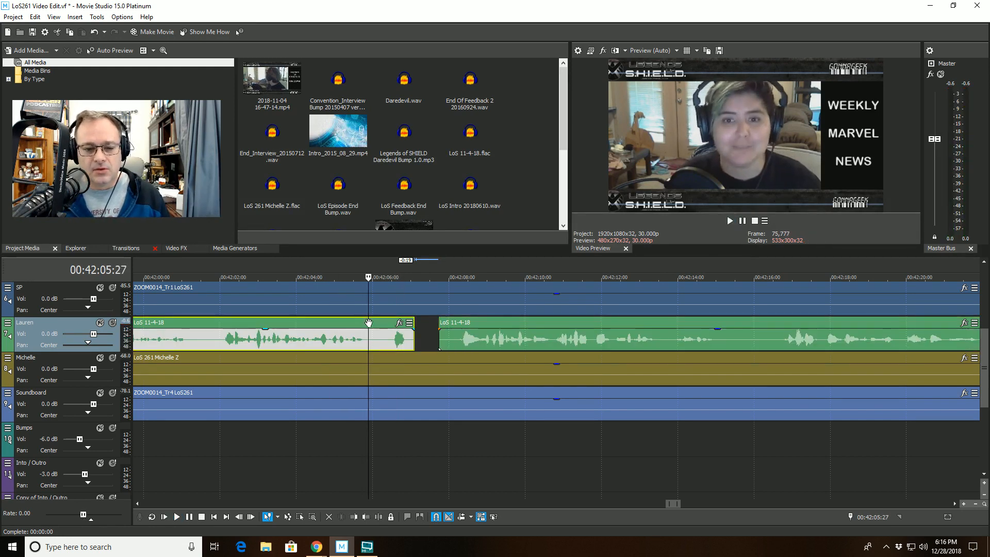
{"action": "left_click", "coordinate": [379, 520]}
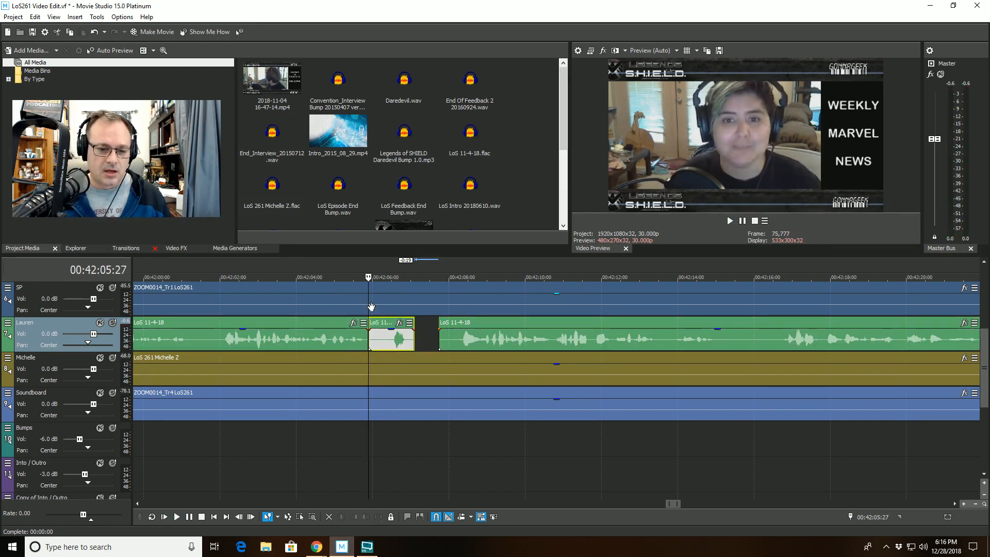
{"action": "left_click", "coordinate": [387, 323]}
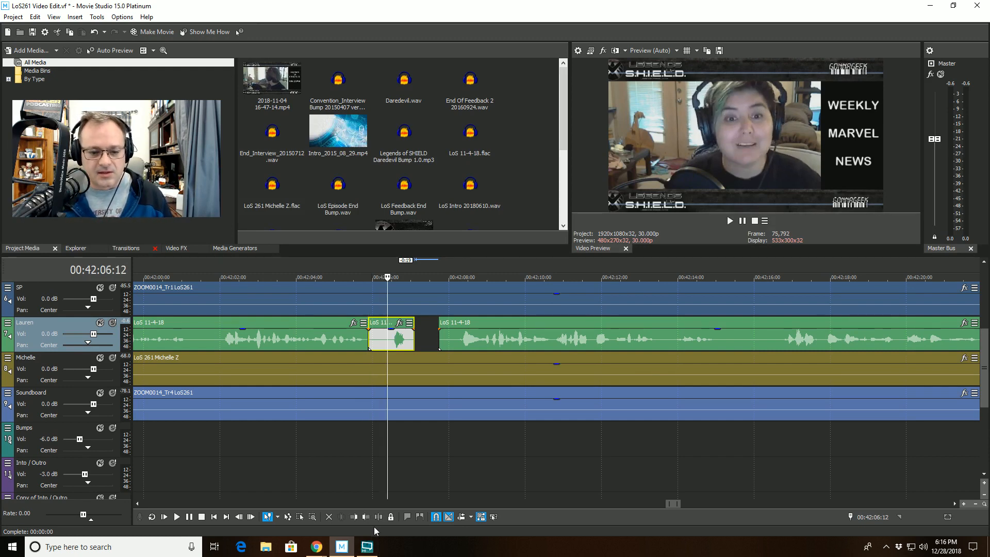
{"action": "left_click", "coordinate": [355, 517]}
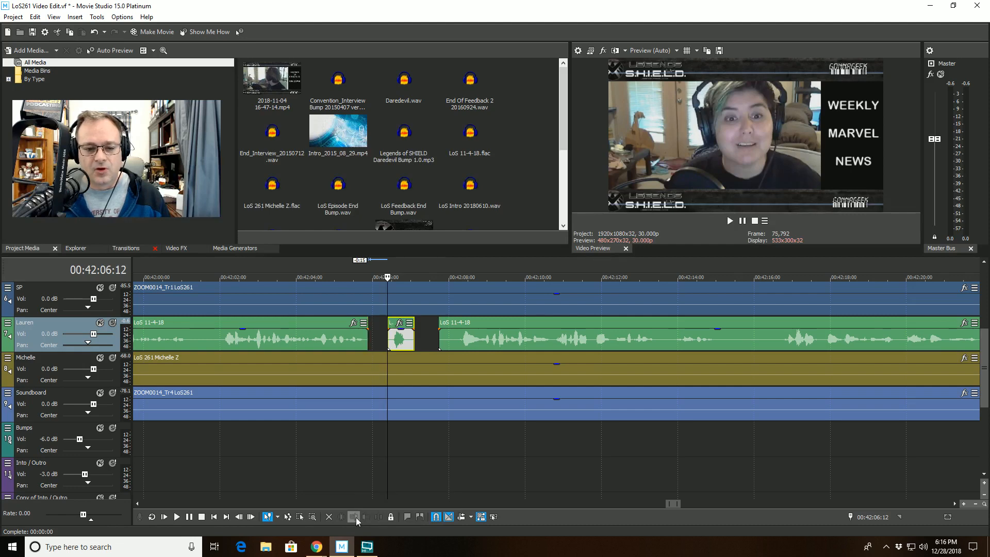
{"action": "left_click", "coordinate": [285, 281]}
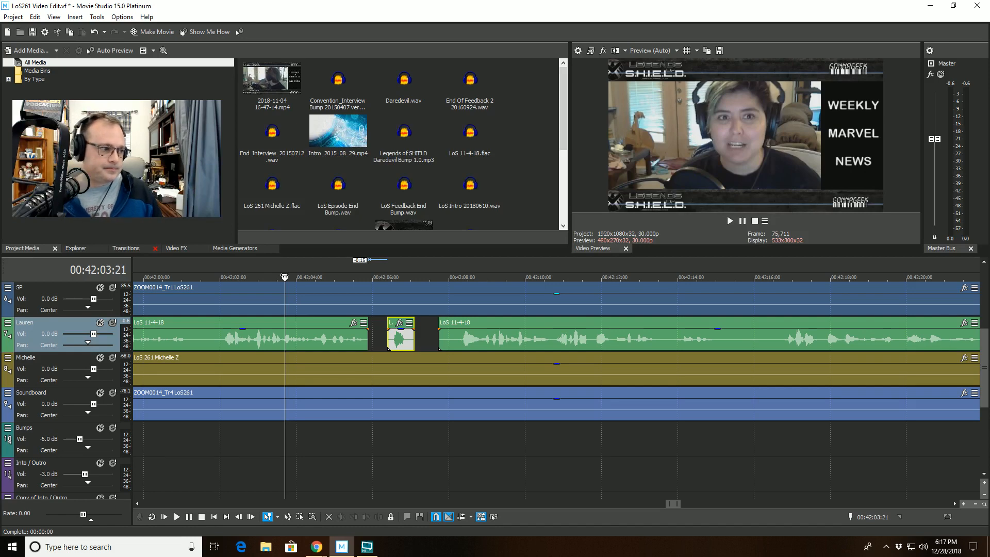
{"action": "key", "text": "space"}
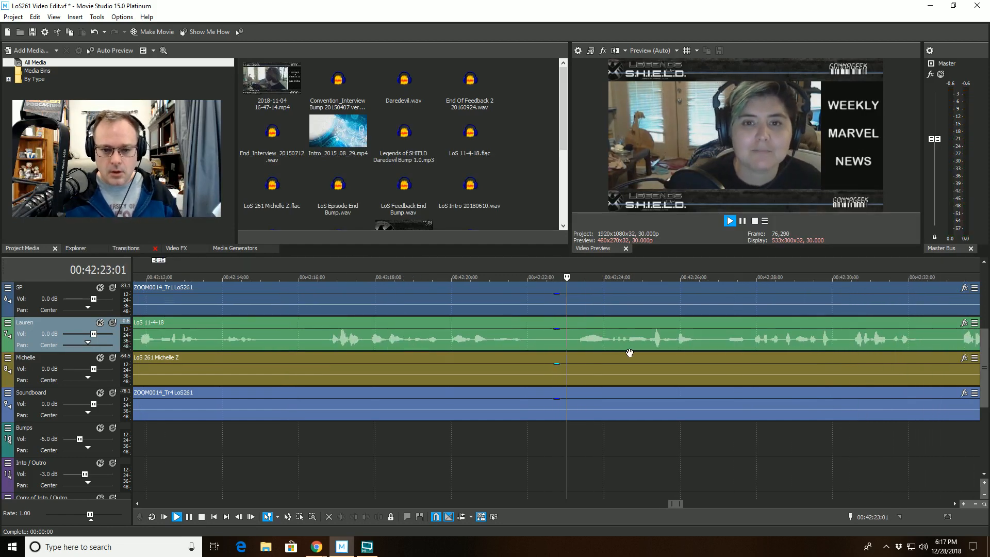
{"action": "left_click", "coordinate": [551, 344]}
{"action": "key", "text": "space"}
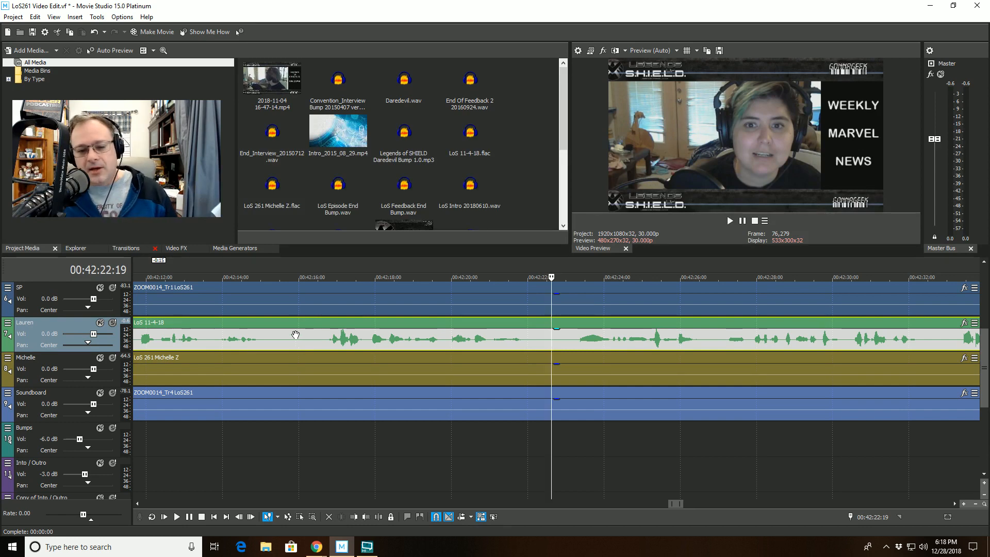
{"action": "key", "text": "space"}
{"action": "left_click", "coordinate": [212, 297]}
{"action": "key", "text": "space"}
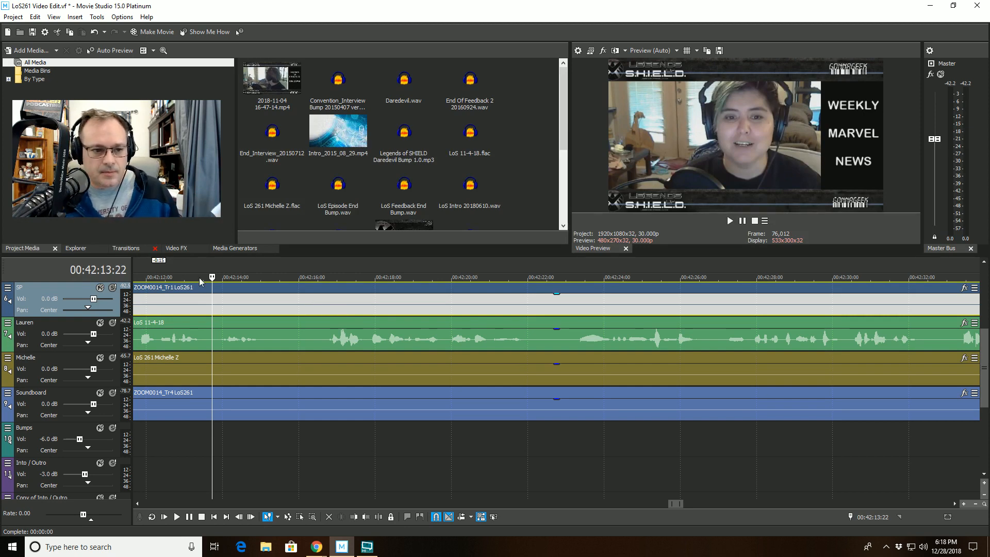
{"action": "left_click", "coordinate": [147, 281]}
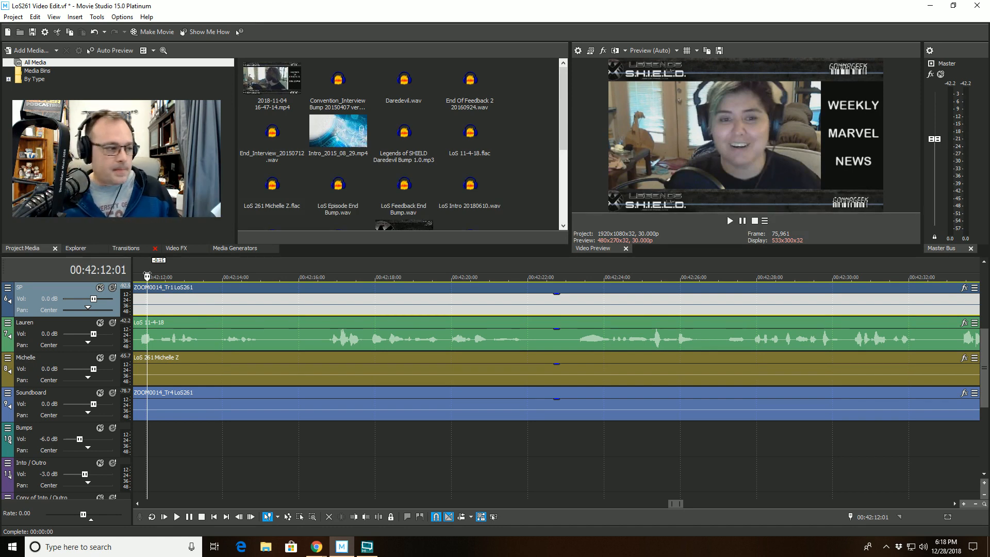
{"action": "key", "text": "space"}
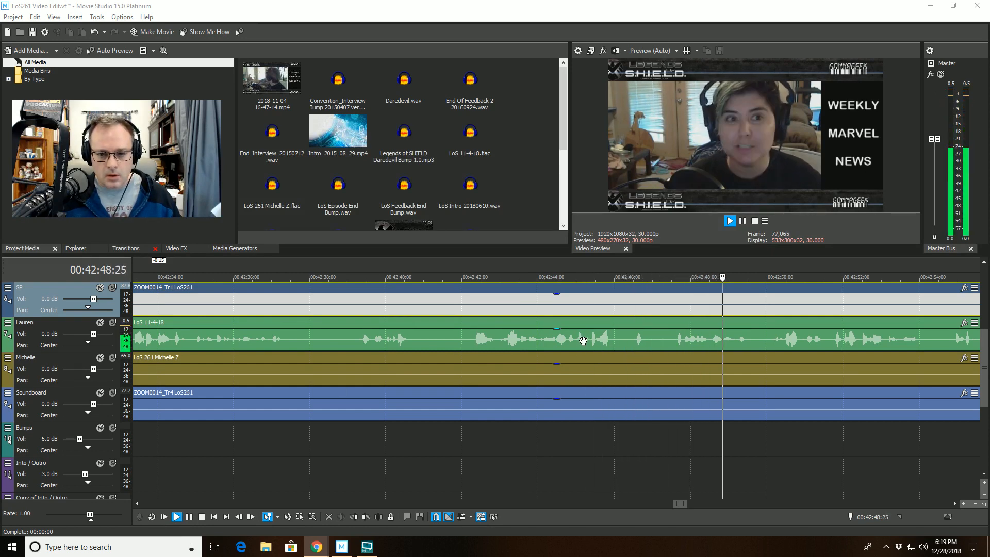
- Stop playback at 00:42:45:08 and save the project
{"action": "left_click", "coordinate": [586, 277]}
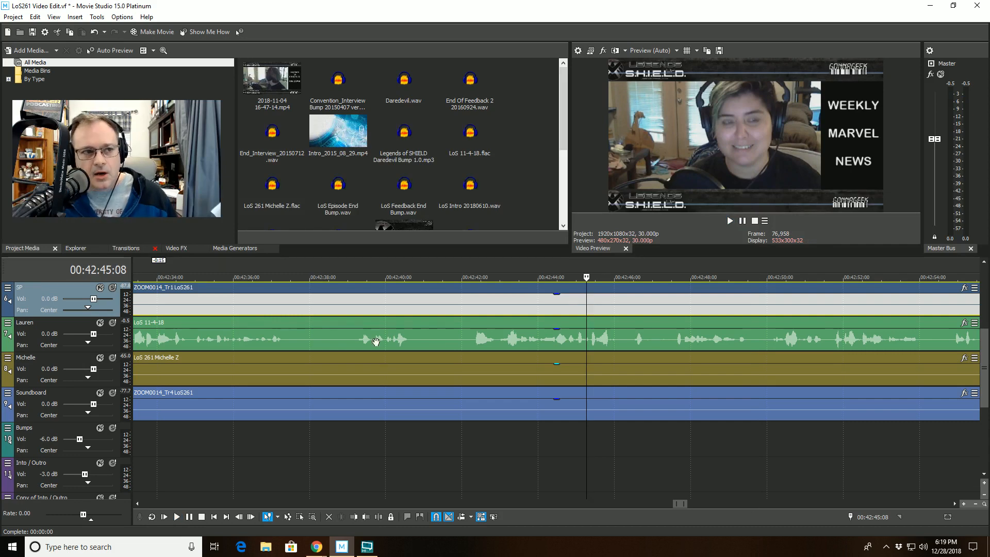
{"action": "left_click", "coordinate": [13, 16]}
{"action": "left_click", "coordinate": [20, 67]}
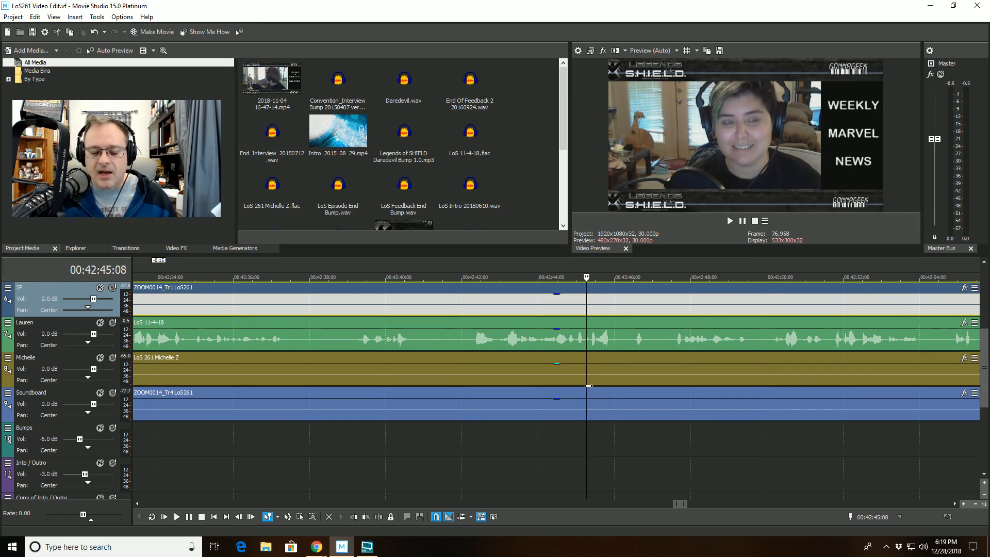
- Split Lauren's clip at 00:42:46:09 and trim the later piece's start to 00:42:47:14
{"action": "left_click", "coordinate": [541, 432]}
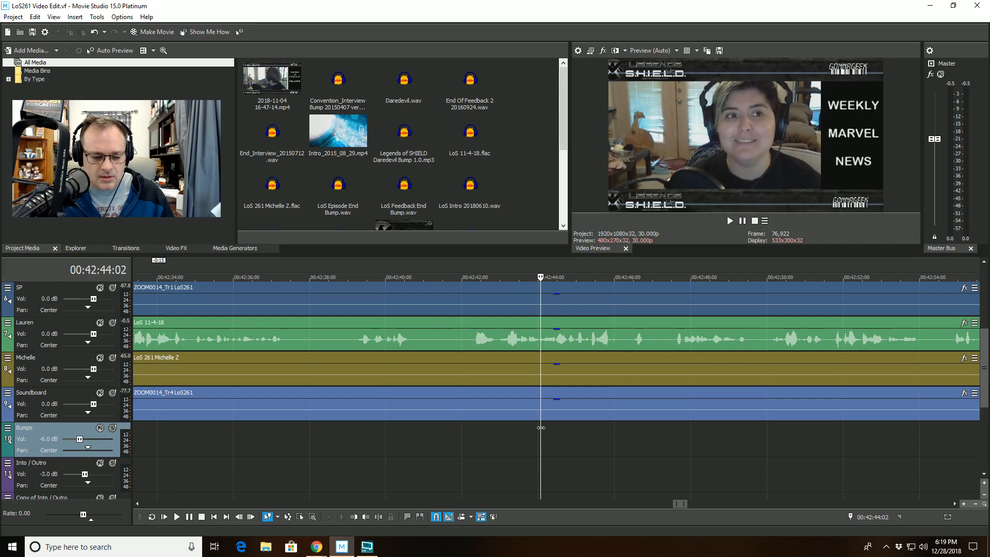
{"action": "key", "text": "space"}
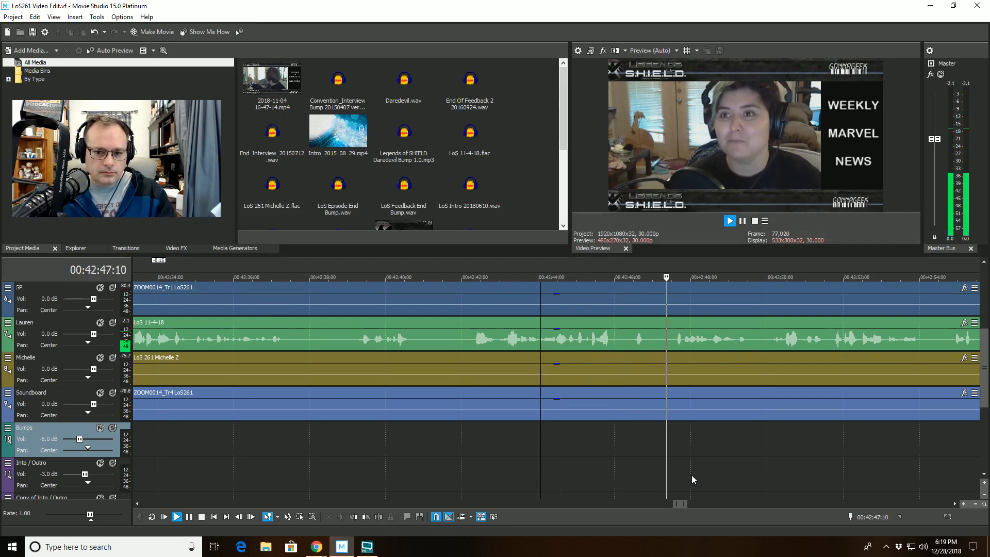
{"action": "left_click", "coordinate": [580, 342]}
{"action": "key", "text": "space"}
{"action": "key", "text": "space"}
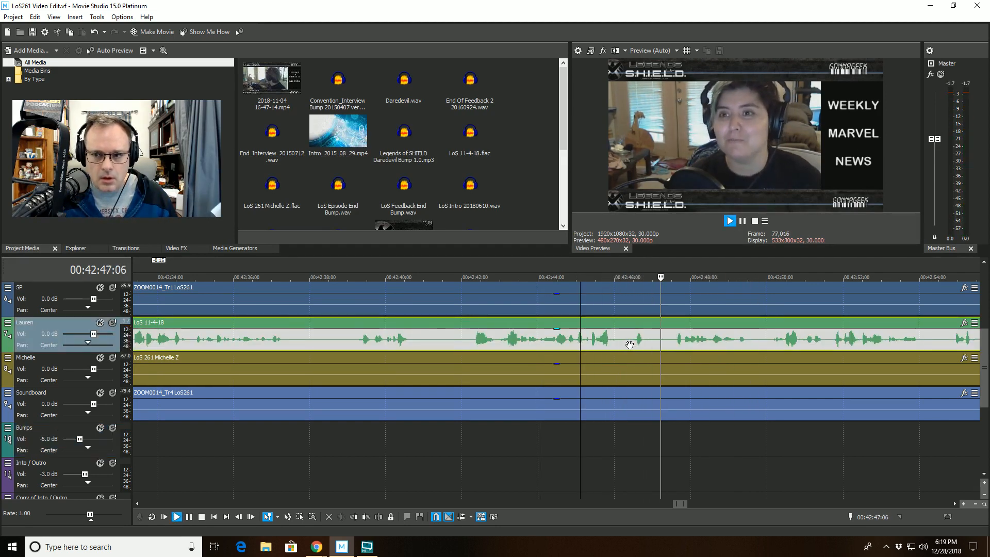
{"action": "key", "text": "space"}
{"action": "left_click", "coordinate": [625, 341]}
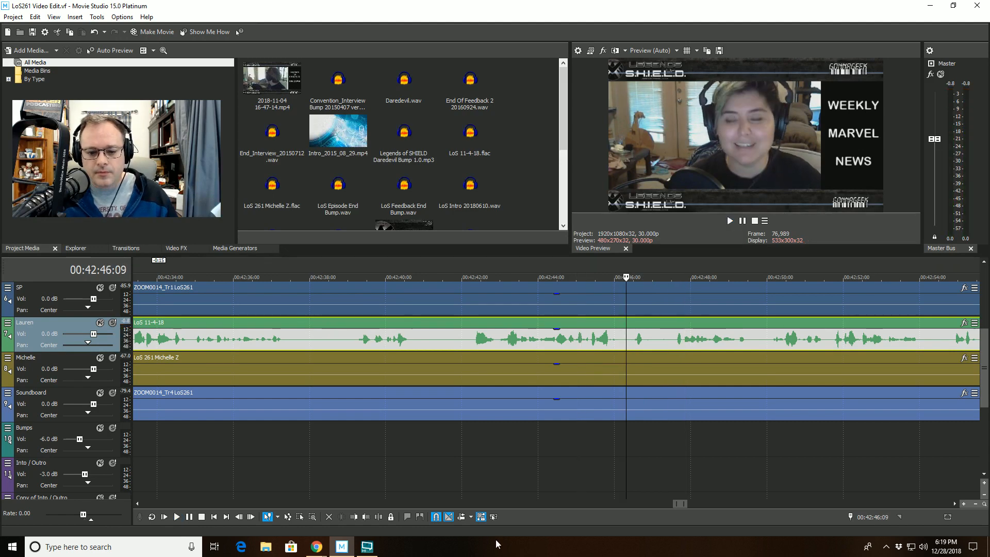
{"action": "left_click", "coordinate": [378, 516]}
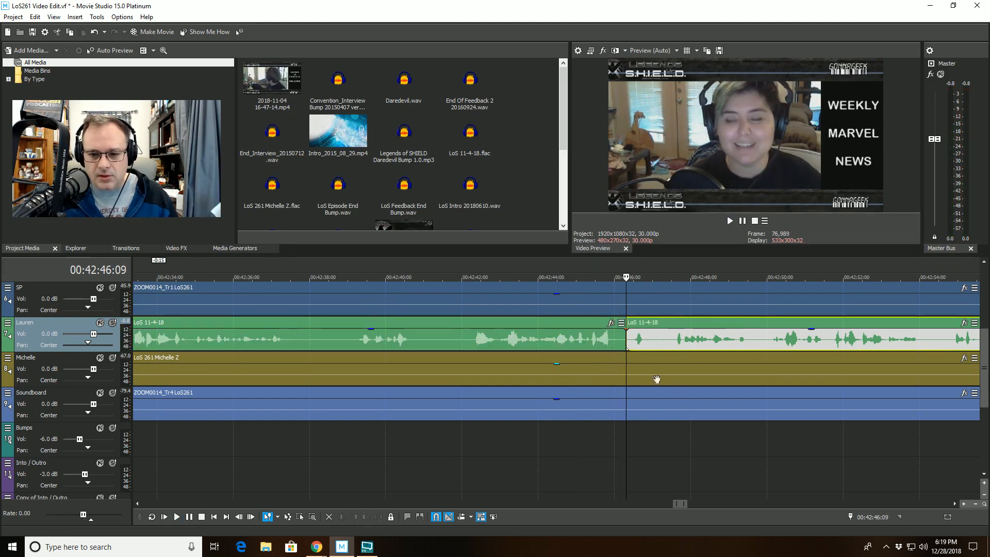
{"action": "left_click", "coordinate": [670, 349]}
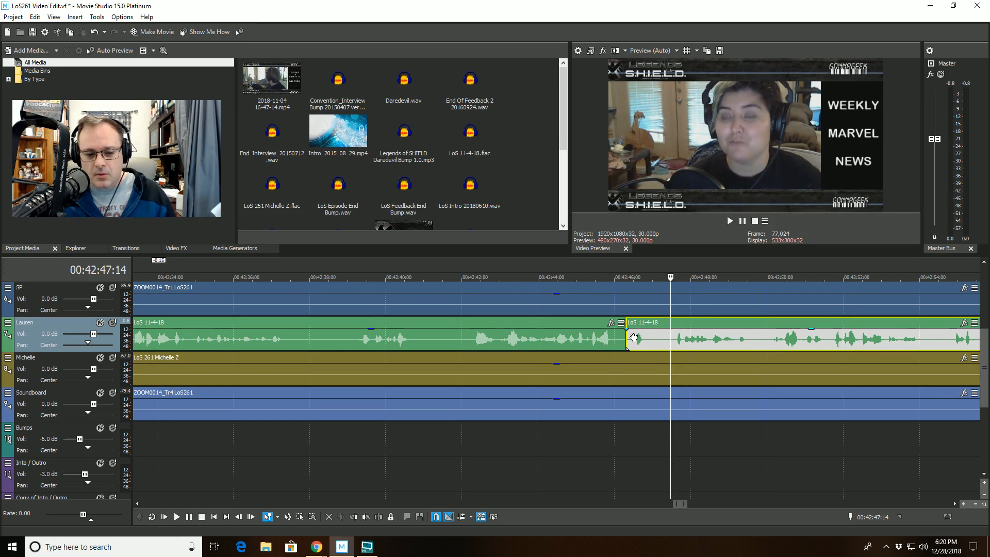
{"action": "left_click", "coordinate": [353, 517]}
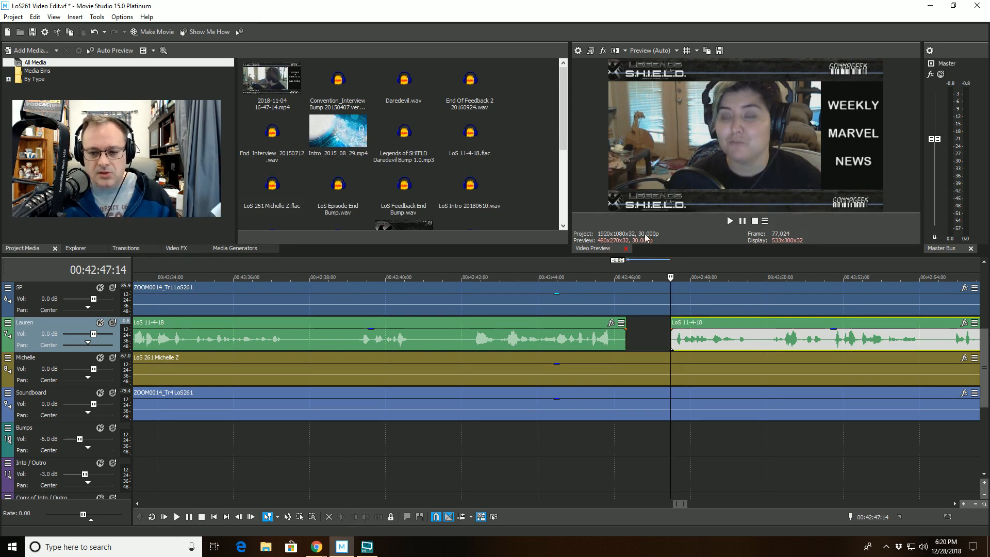
- Replay across the gap and trim the earlier Lauren clip's end to 00:42:46:01
{"action": "left_click", "coordinate": [519, 274]}
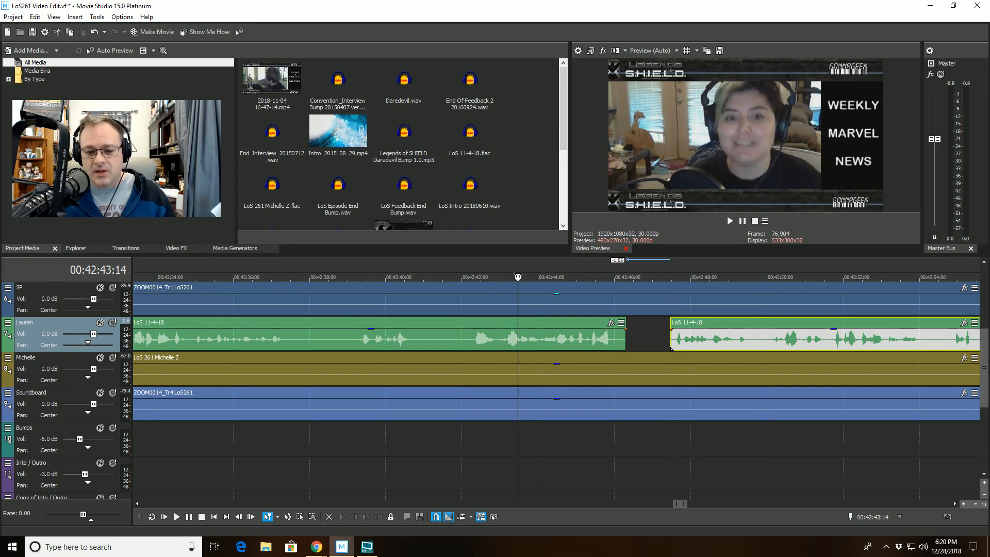
{"action": "left_click", "coordinate": [472, 274]}
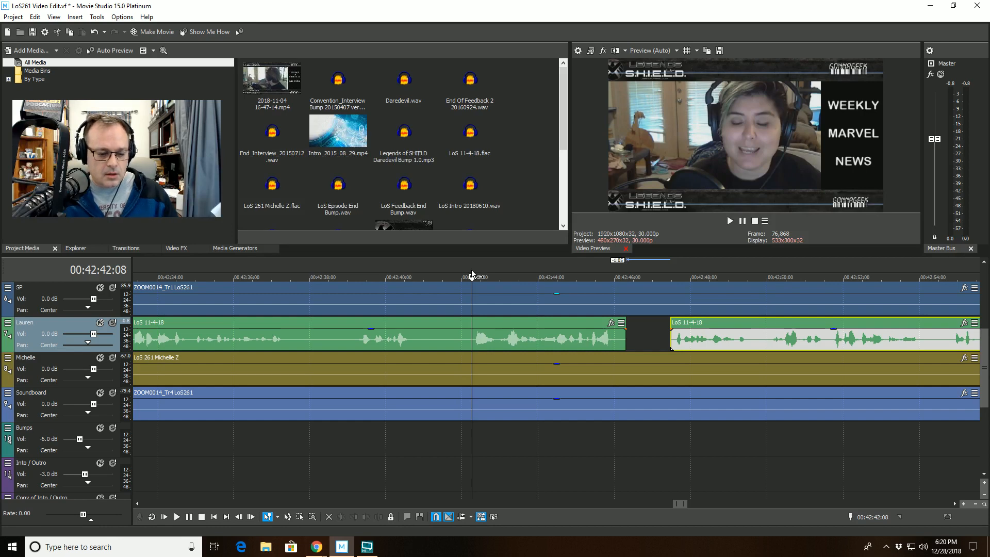
{"action": "key", "text": "space"}
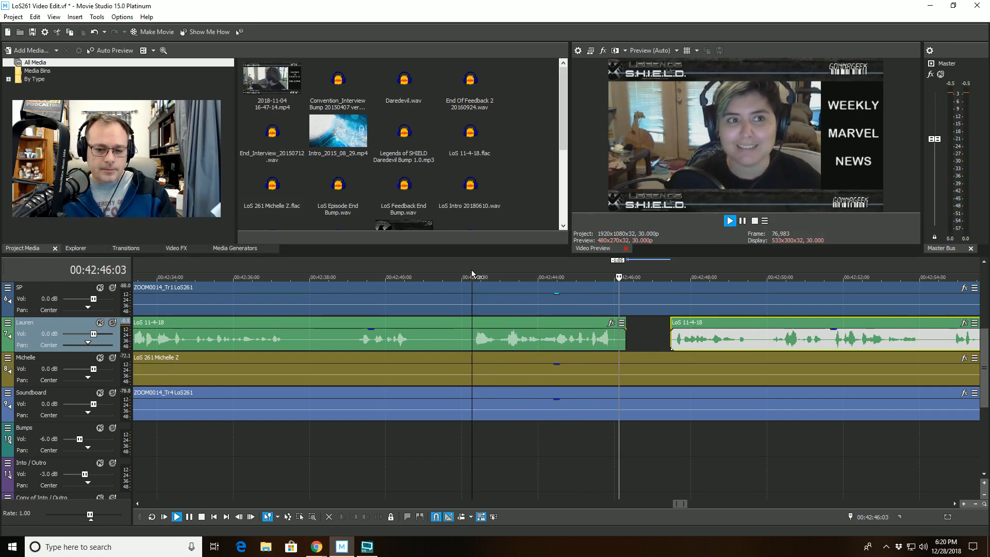
{"action": "key", "text": "space"}
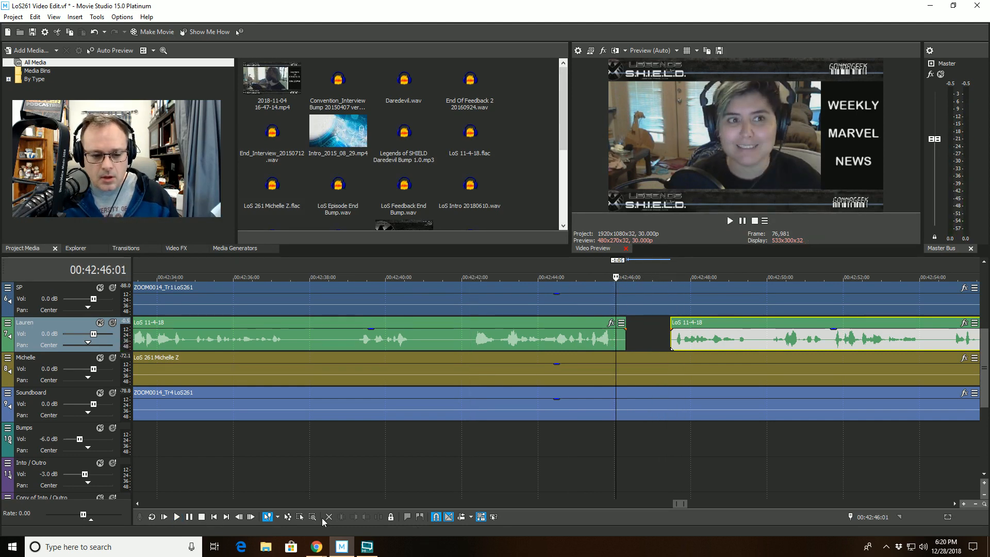
{"action": "left_click", "coordinate": [615, 339]}
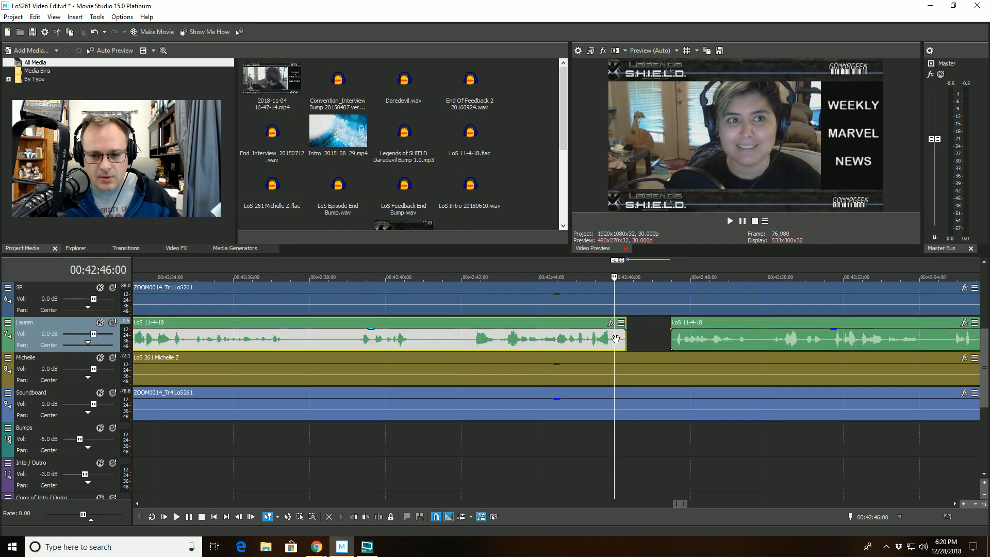
{"action": "left_click", "coordinate": [616, 339]}
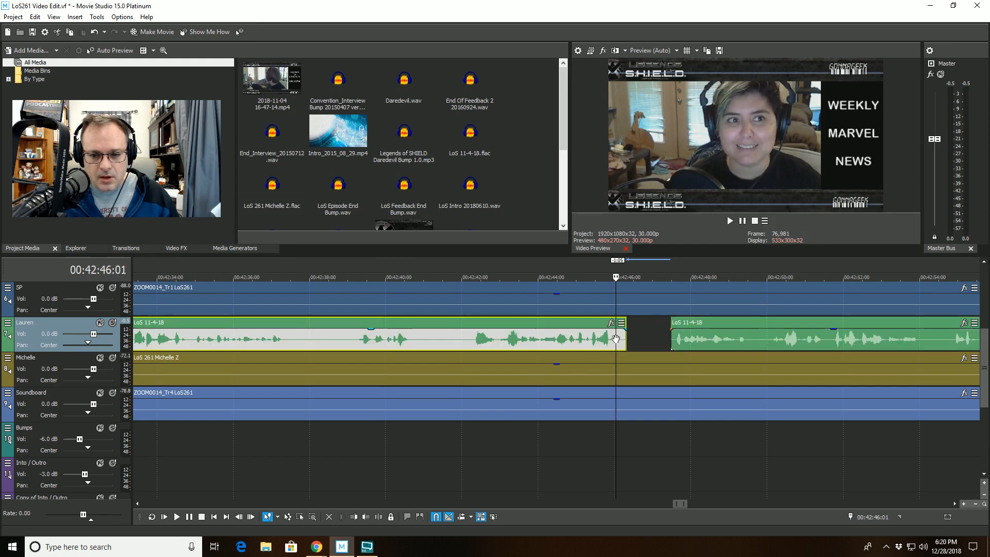
{"action": "left_click", "coordinate": [367, 517]}
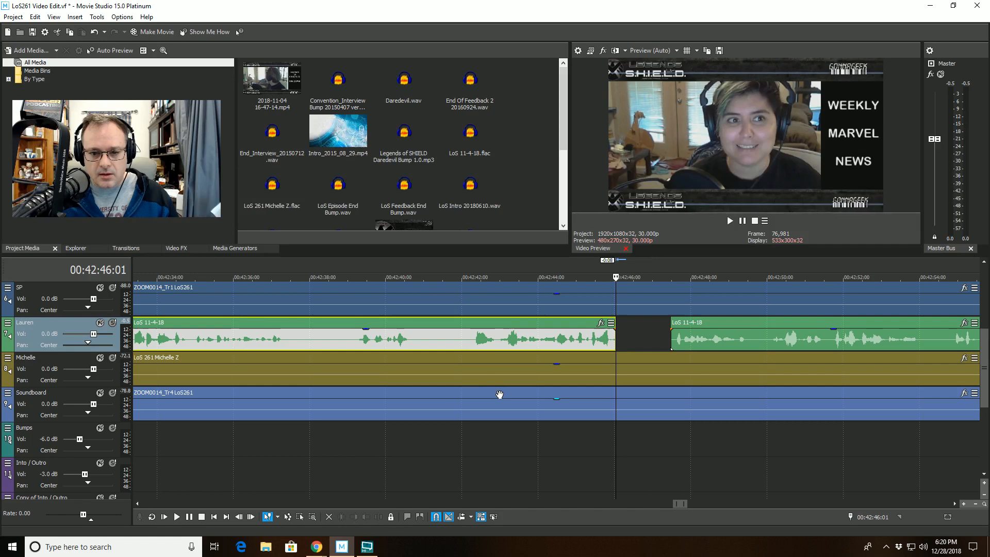
- Trim the later Lauren clip's start to 00:42:47:17, where speech resumes
{"action": "left_click", "coordinate": [495, 278]}
{"action": "key", "text": "space"}
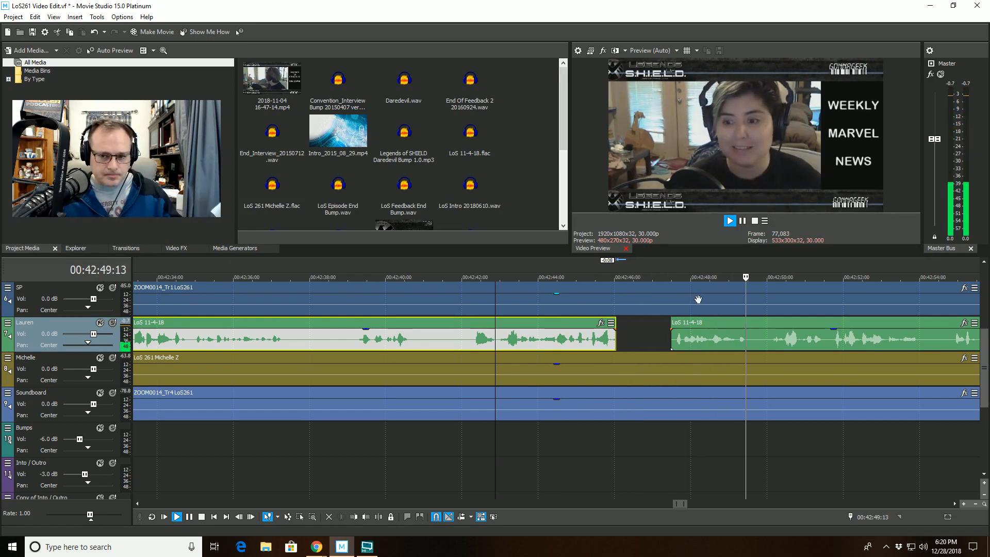
{"action": "left_click", "coordinate": [661, 293]}
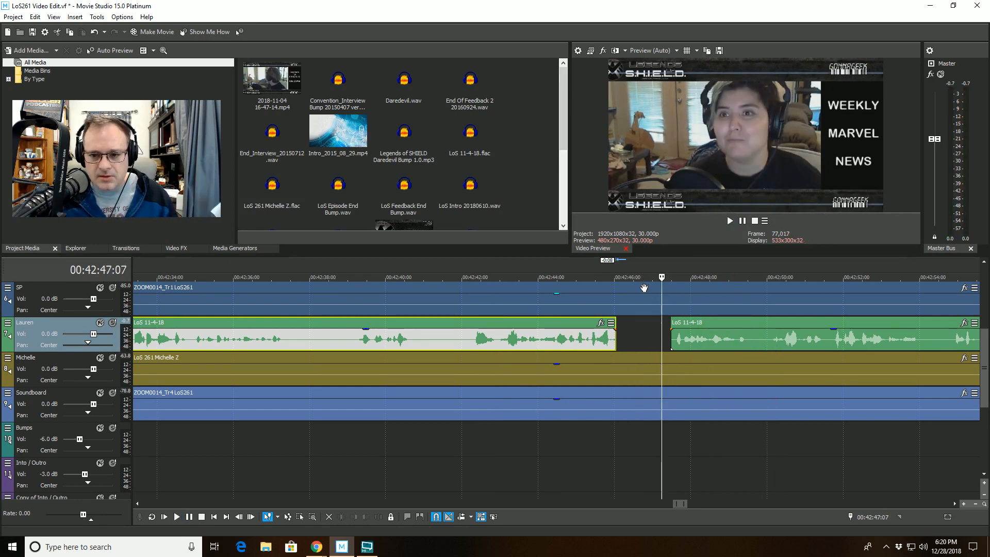
{"action": "scroll", "coordinate": [662, 315], "scroll_direction": "up", "scroll_amount": 6}
{"action": "key", "text": "space"}
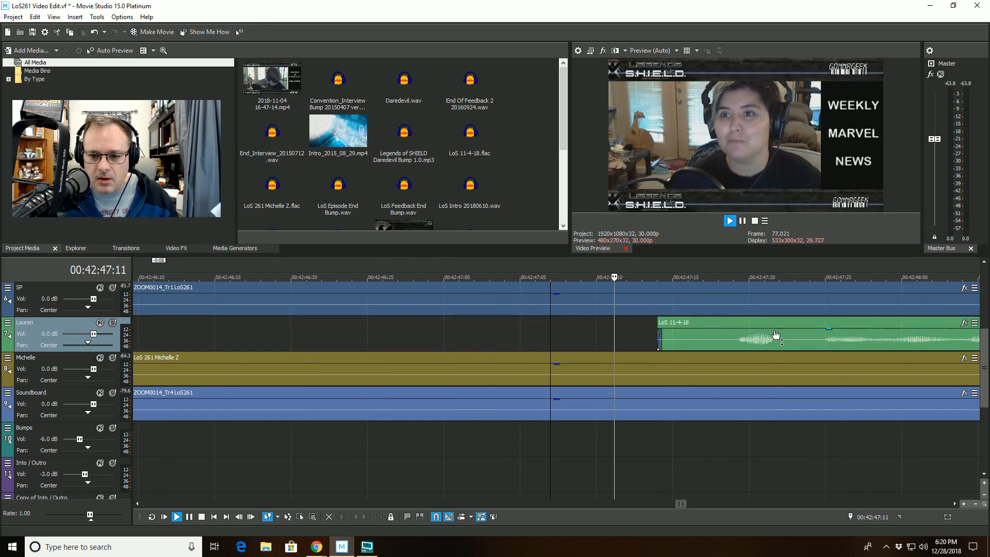
{"action": "key", "text": "space"}
{"action": "left_click", "coordinate": [701, 277]}
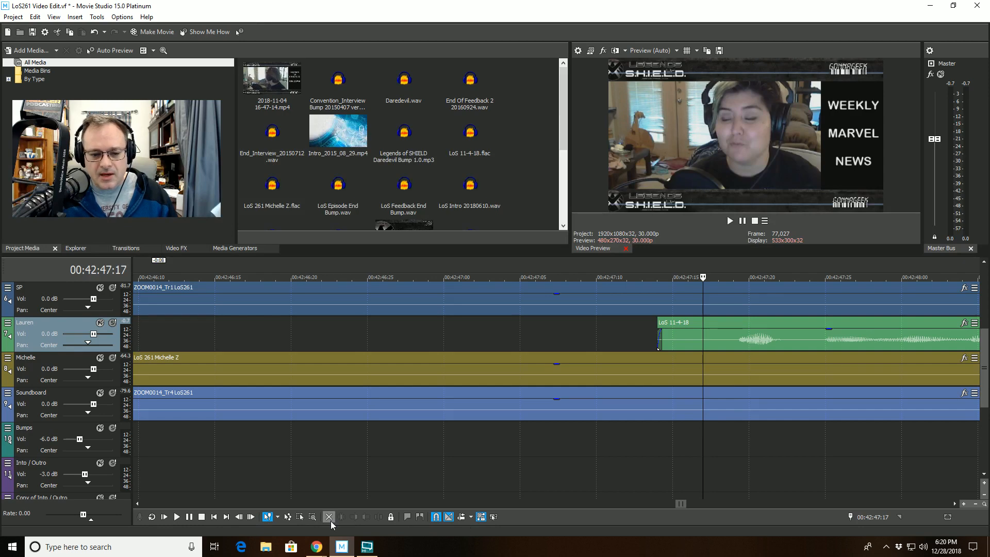
{"action": "left_click", "coordinate": [703, 342]}
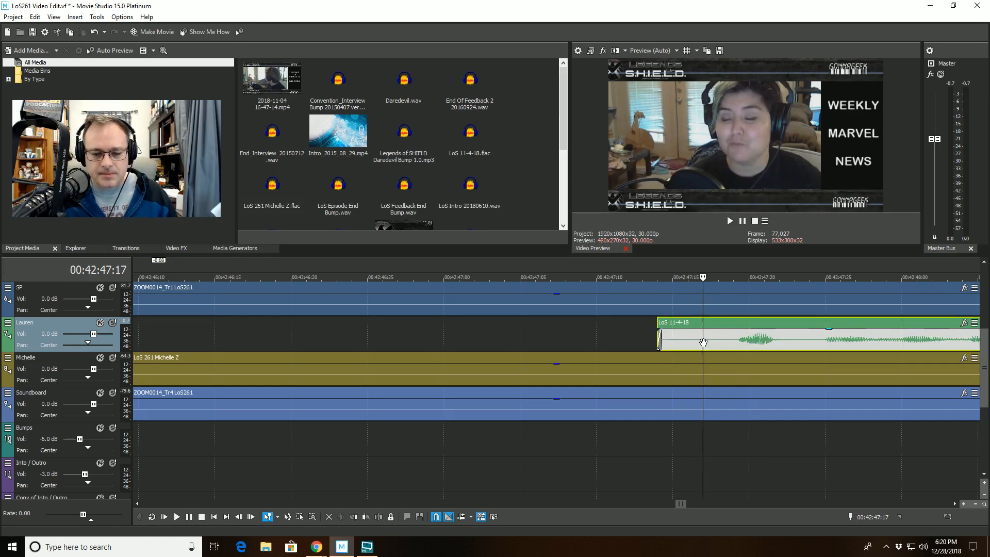
{"action": "left_click", "coordinate": [354, 517]}
{"action": "scroll", "coordinate": [533, 401], "scroll_direction": "down", "scroll_amount": 5}
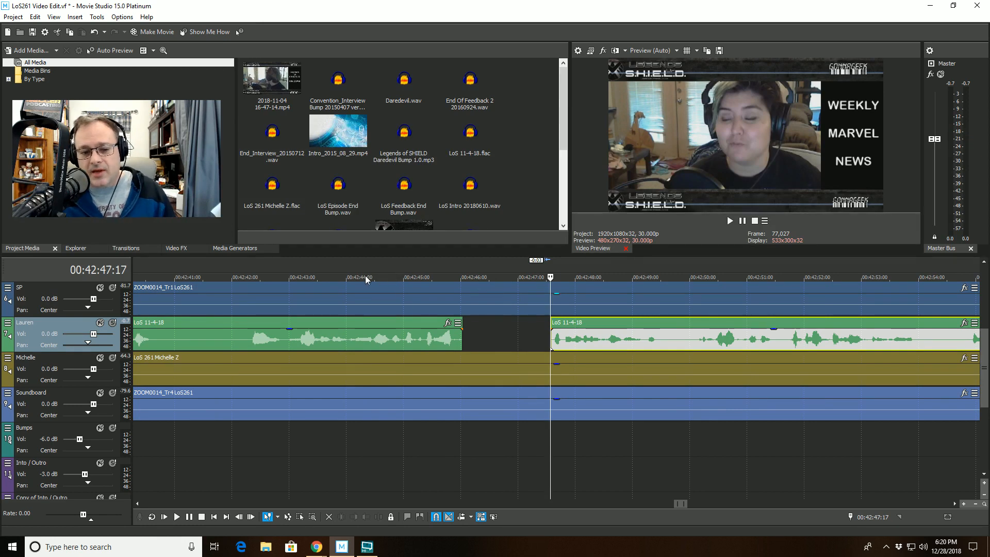
- Audition the gap from 00:42:44:09, drag the later Lauren clip's start slightly earlier, and replay from 00:42:51:20
{"action": "left_click", "coordinate": [363, 278]}
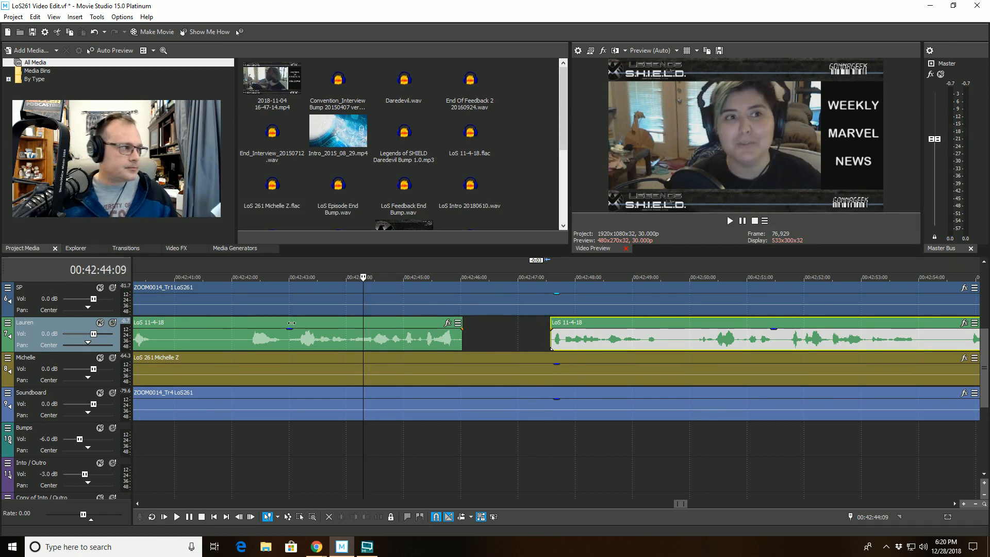
{"action": "left_click", "coordinate": [728, 218]}
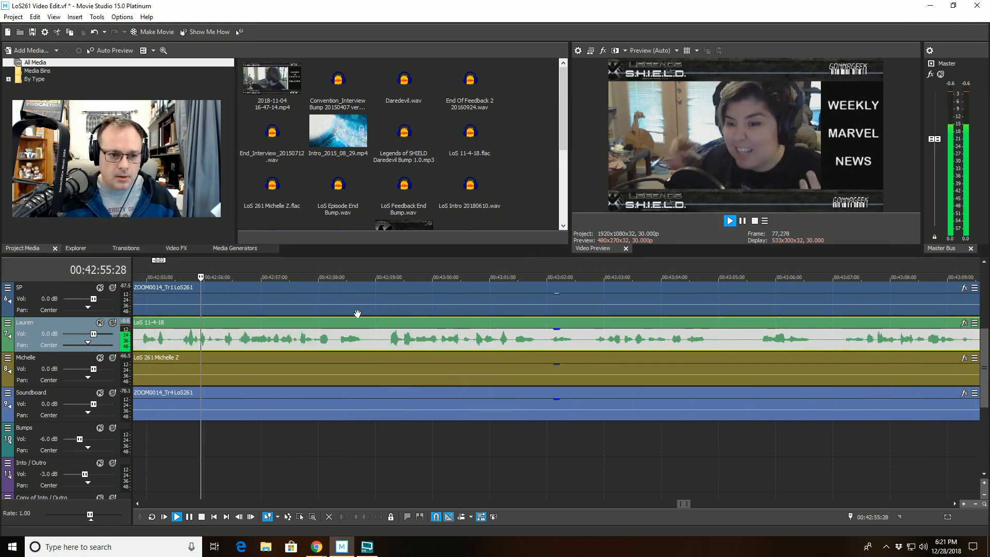
{"action": "left_click", "coordinate": [147, 296]}
{"action": "key", "text": "space"}
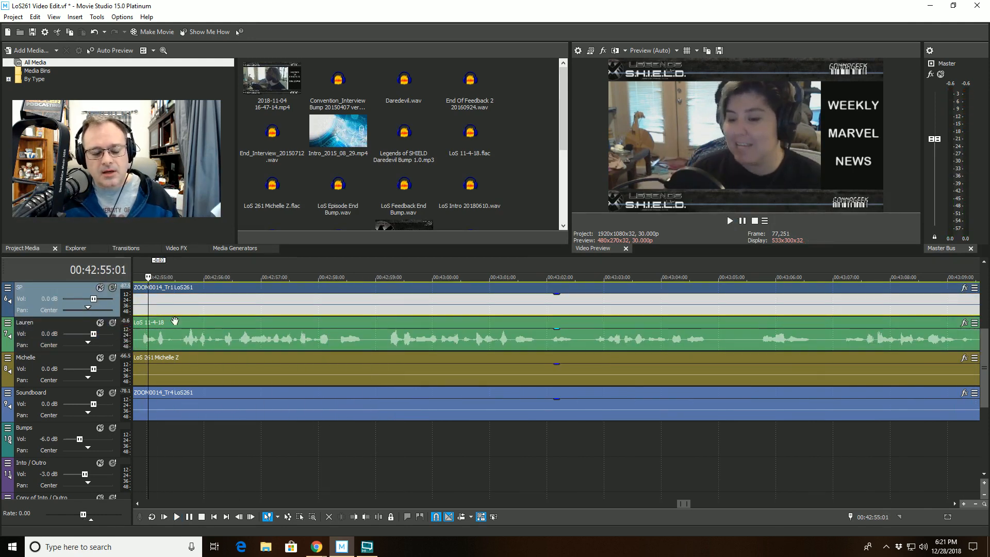
{"action": "scroll", "coordinate": [259, 318], "scroll_direction": "down", "scroll_amount": 3}
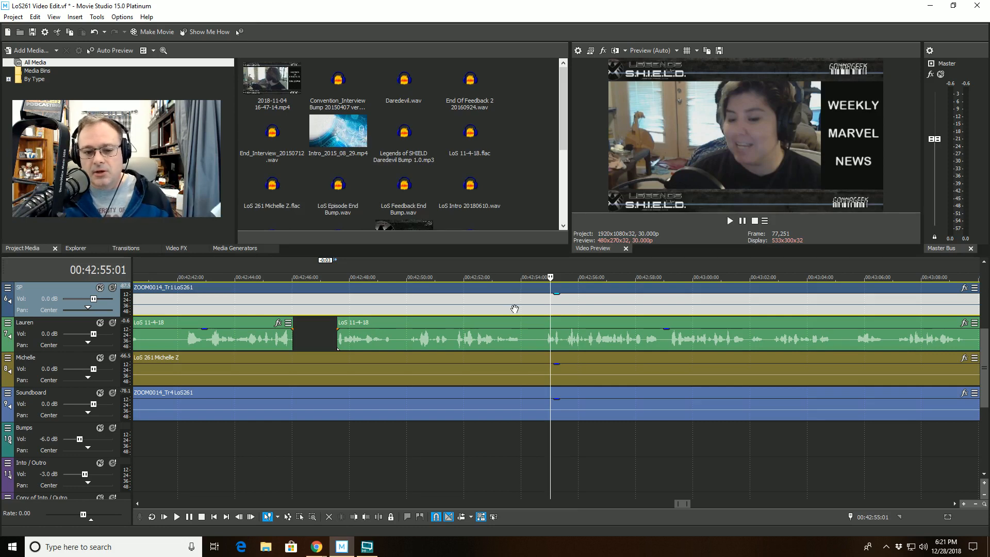
{"action": "left_click", "coordinate": [473, 279]}
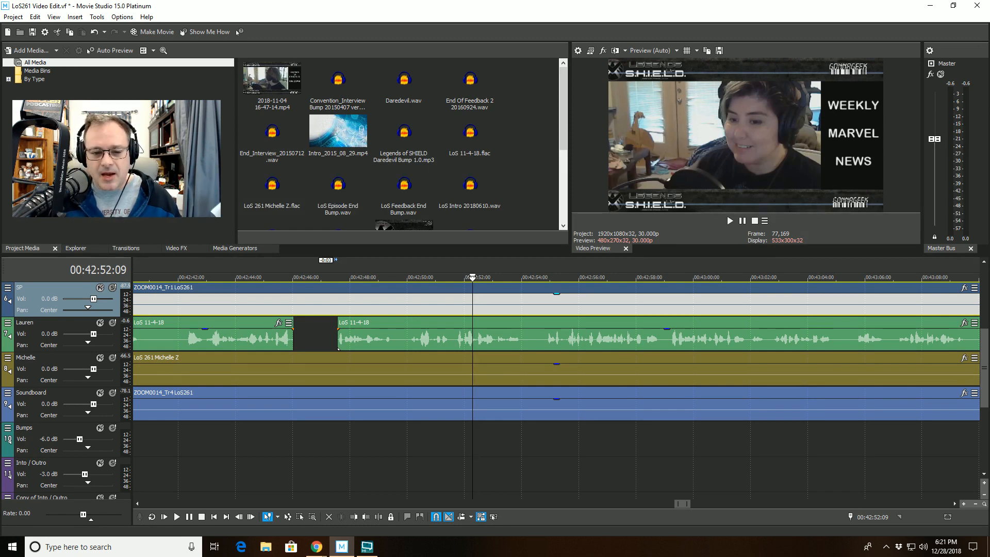
{"action": "left_click_drag", "start_coordinate": [338, 349], "coordinate": [335, 349]}
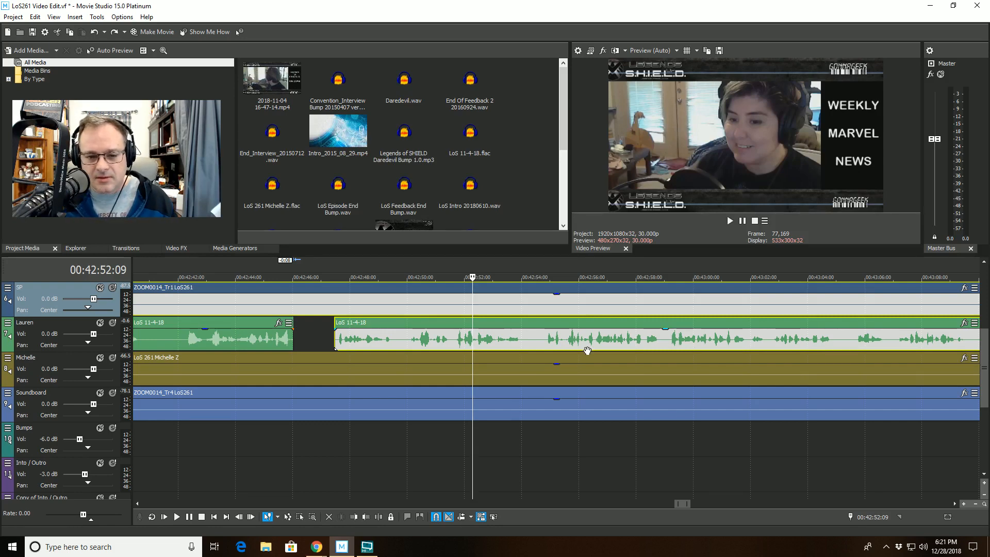
{"action": "left_click", "coordinate": [454, 335]}
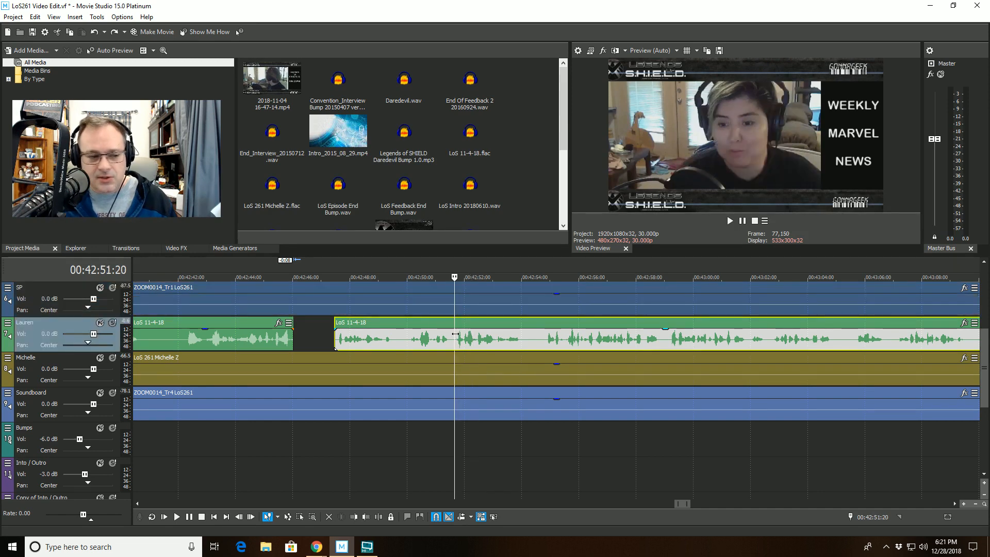
{"action": "key", "text": "space"}
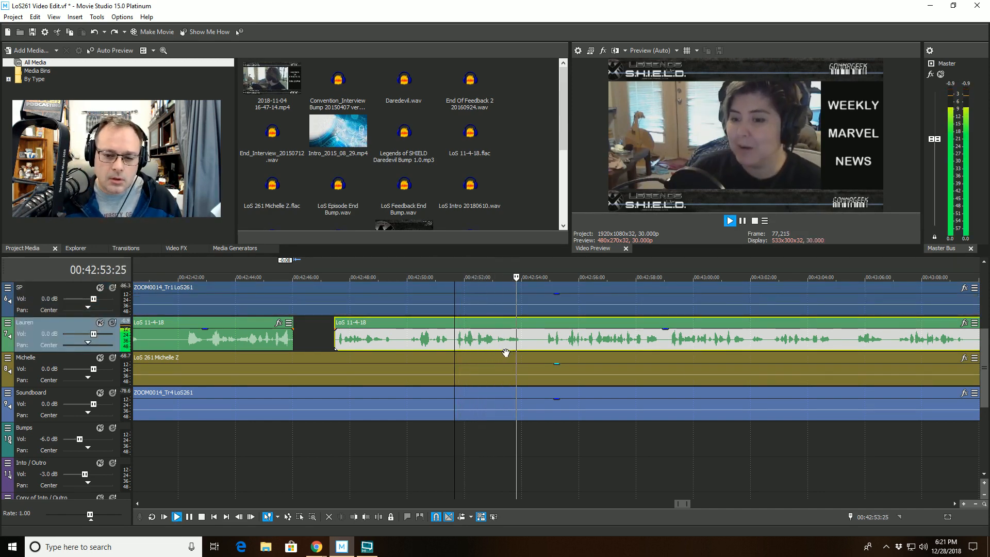
{"action": "scroll", "coordinate": [699, 379], "scroll_direction": "down", "scroll_amount": 10}
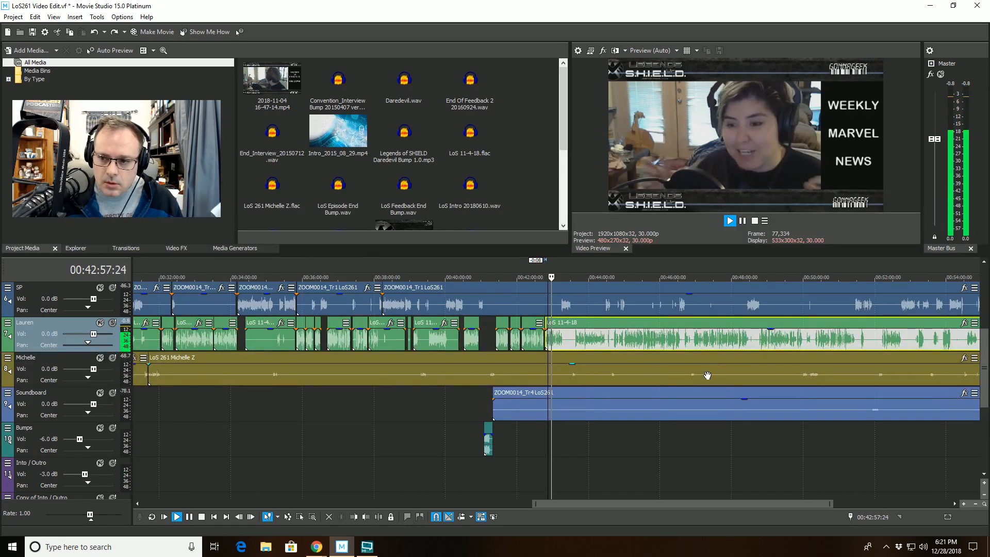
{"action": "scroll", "coordinate": [579, 393], "scroll_direction": "up", "scroll_amount": 10}
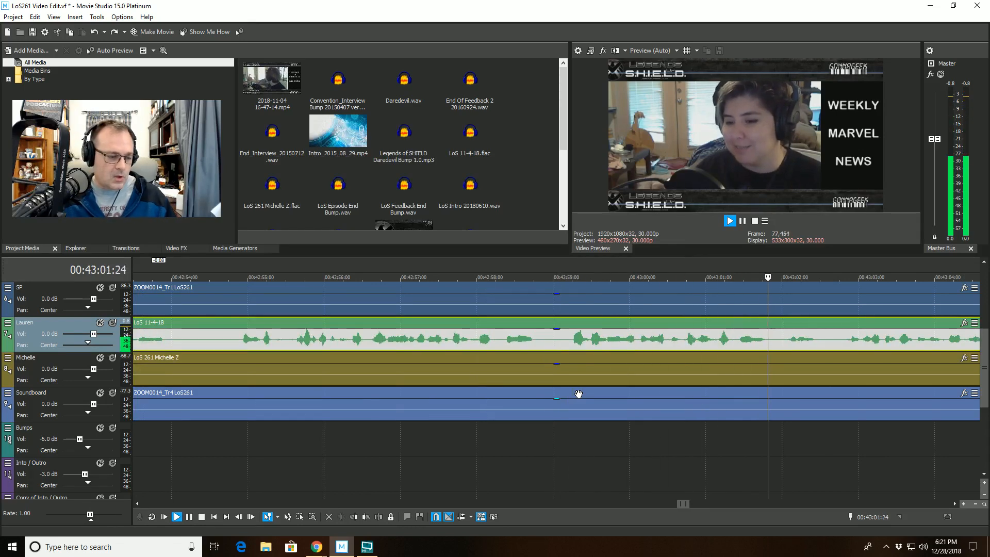
- Split Lauren at 00:43:01:28, trim the right piece to start at 00:43:02:19, and replay from 00:42:58:20
{"action": "left_click", "coordinate": [778, 349]}
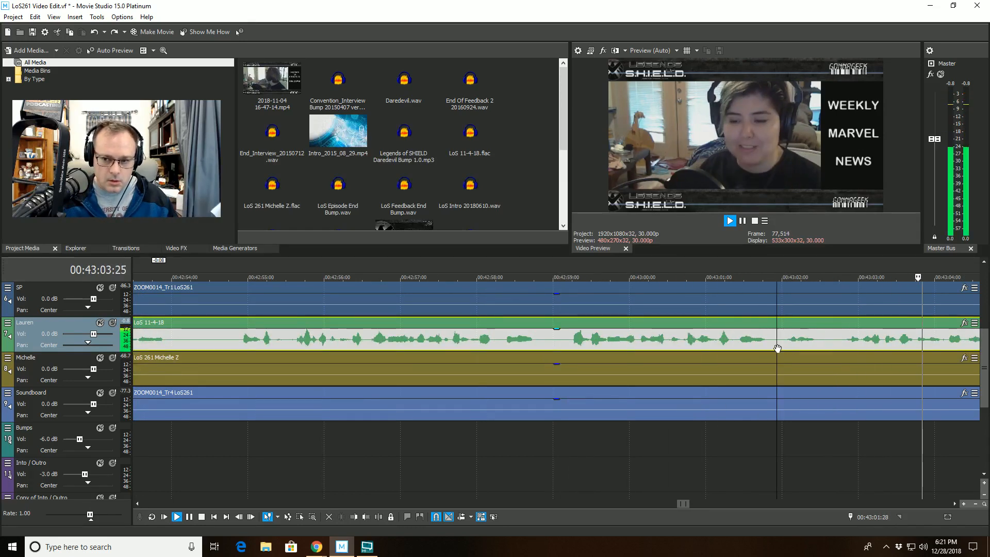
{"action": "key", "text": "space"}
{"action": "key", "text": "space"}
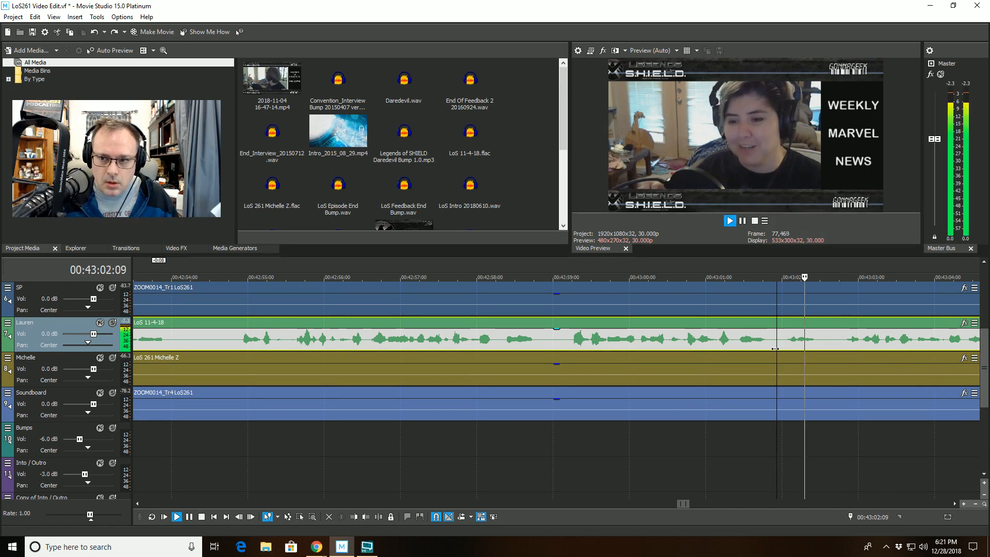
{"action": "key", "text": "space"}
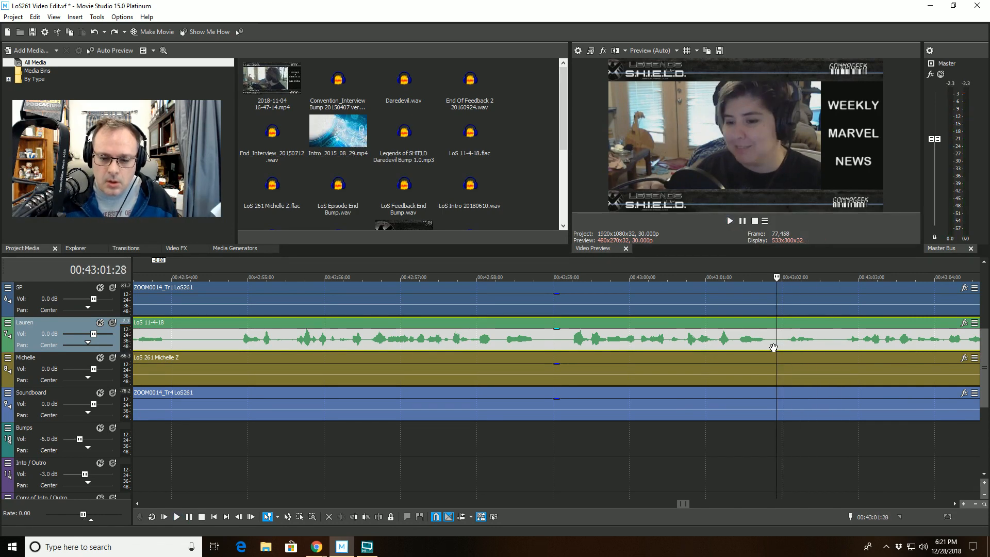
{"action": "left_click", "coordinate": [379, 518]}
{"action": "left_click", "coordinate": [828, 333]}
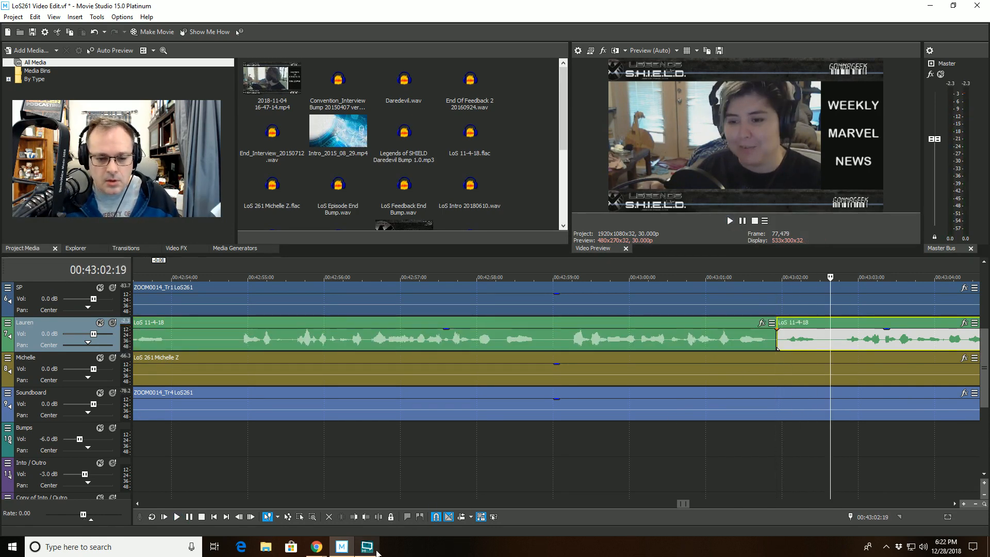
{"action": "left_click", "coordinate": [353, 517]}
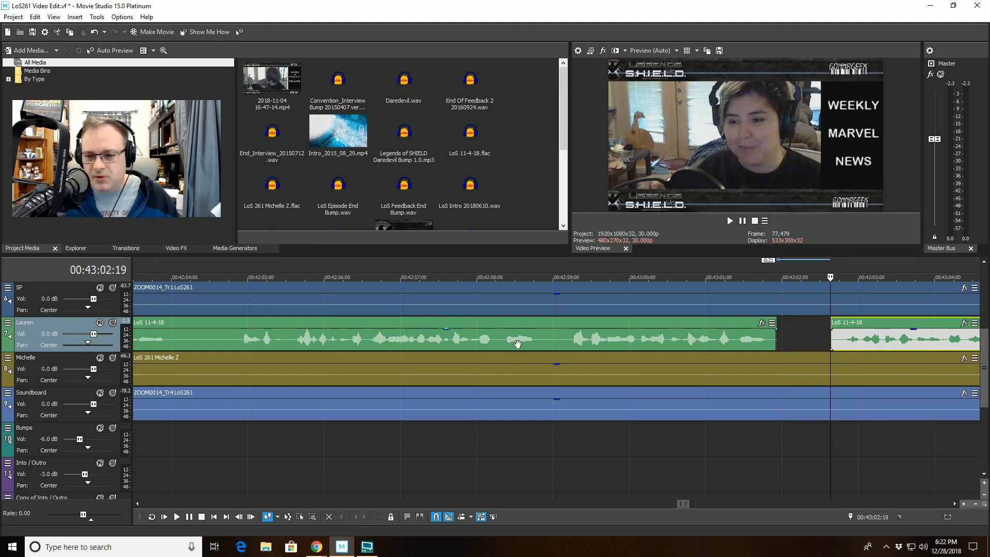
{"action": "left_click", "coordinate": [528, 278]}
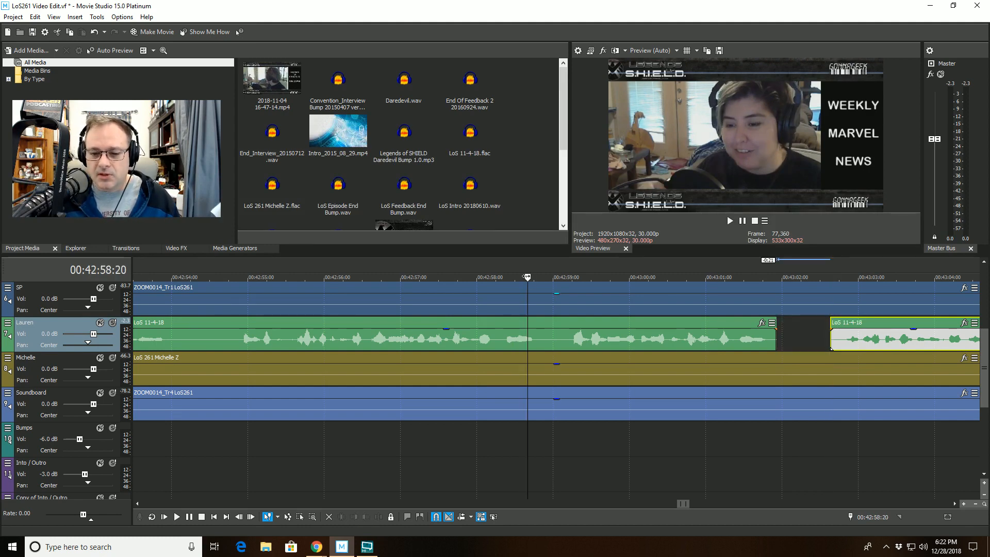
{"action": "left_click", "coordinate": [728, 218]}
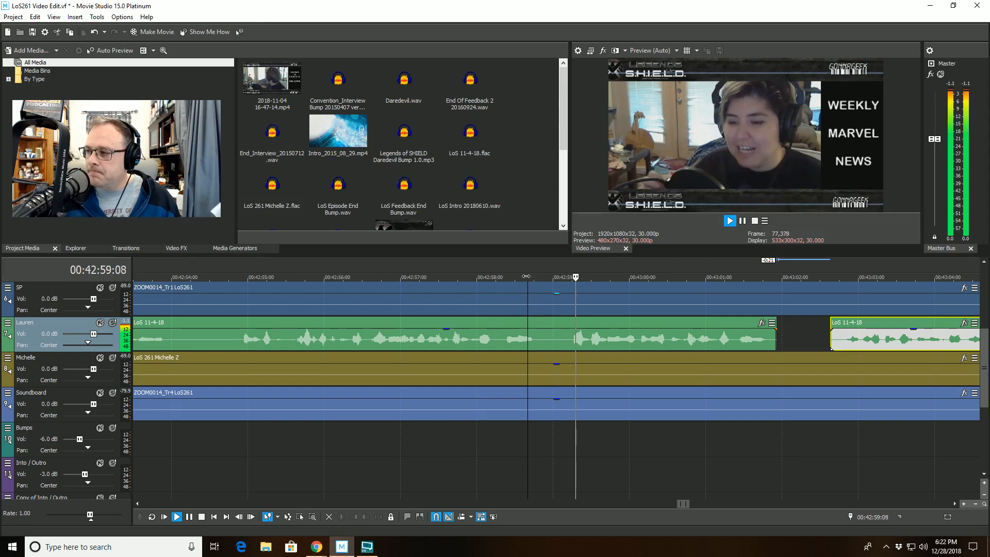
{"action": "scroll", "coordinate": [438, 280], "scroll_direction": "down", "scroll_amount": 2}
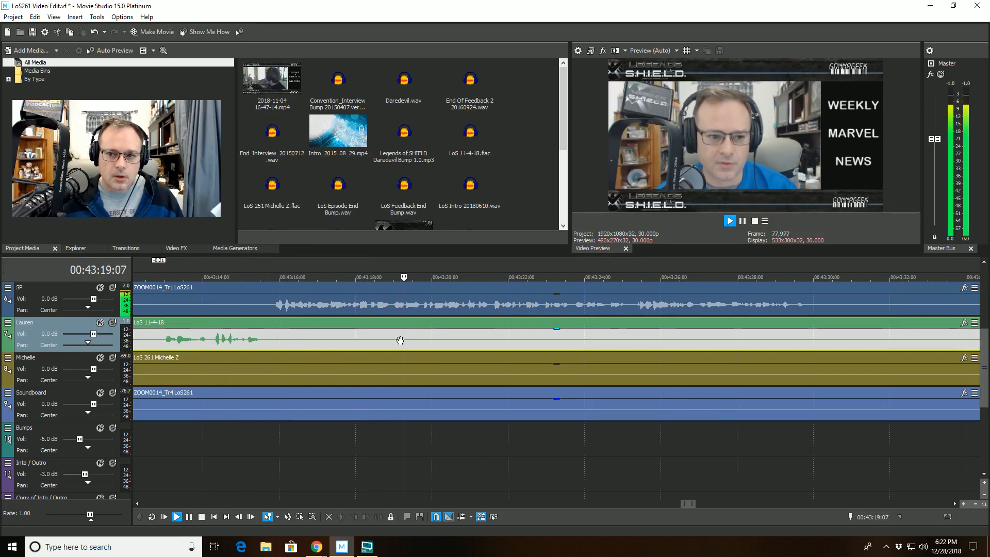
{"action": "scroll", "coordinate": [443, 334], "scroll_direction": "up", "scroll_amount": 4}
{"action": "scroll", "coordinate": [447, 335], "scroll_direction": "down", "scroll_amount": 10}
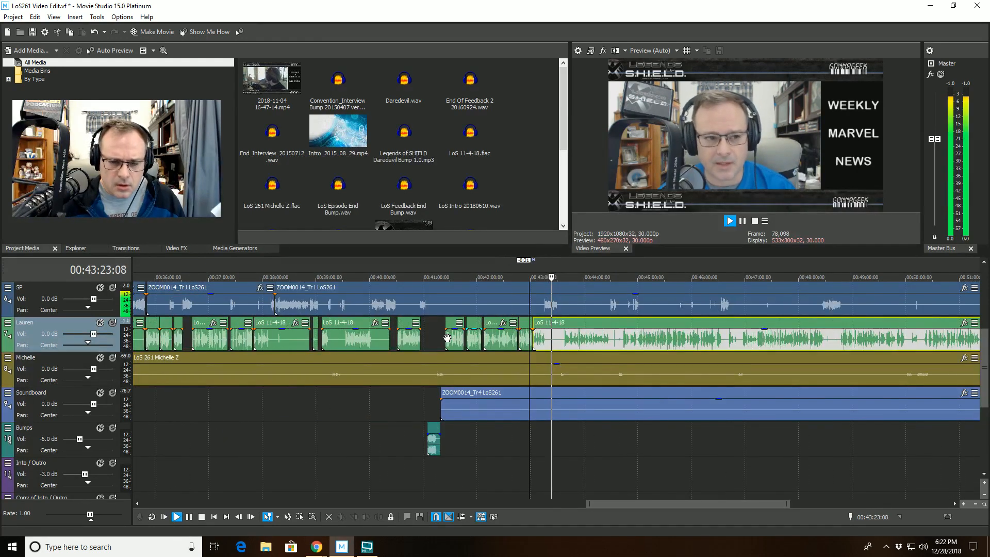
{"action": "key", "text": "space"}
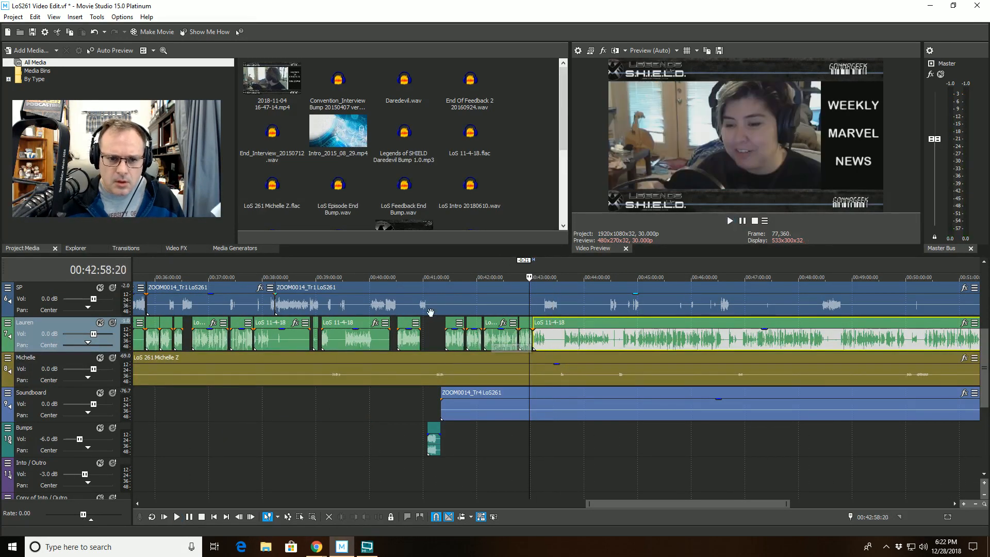
{"action": "left_click", "coordinate": [425, 297]}
{"action": "left_click", "coordinate": [425, 298]}
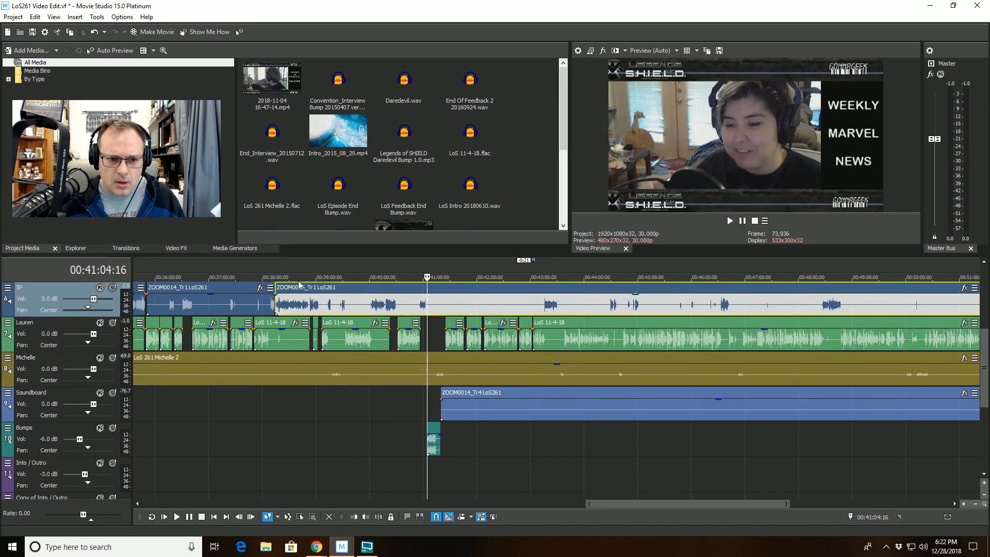
{"action": "left_click", "coordinate": [390, 278]}
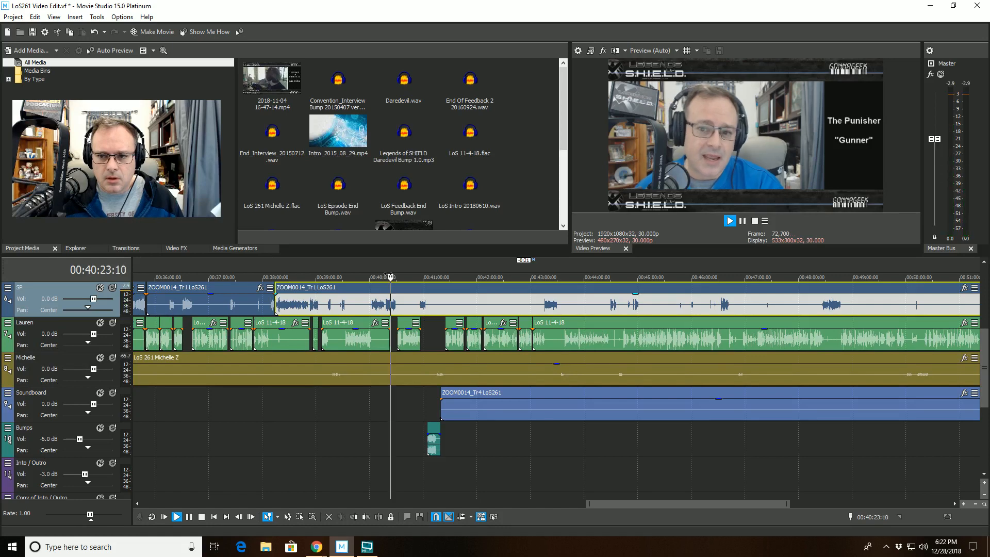
{"action": "key", "text": "space"}
{"action": "scroll", "coordinate": [382, 282], "scroll_direction": "down", "scroll_amount": 3}
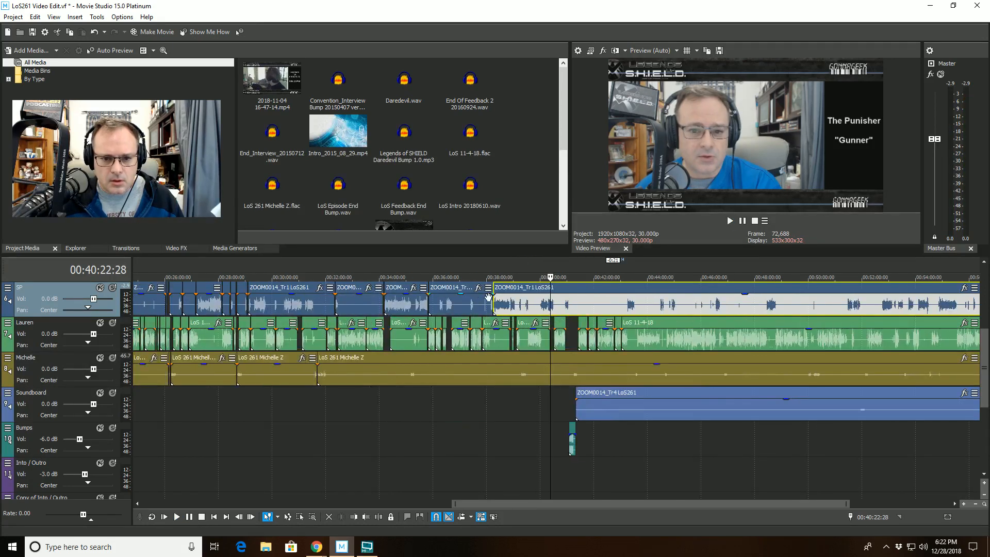
{"action": "left_click", "coordinate": [446, 276]}
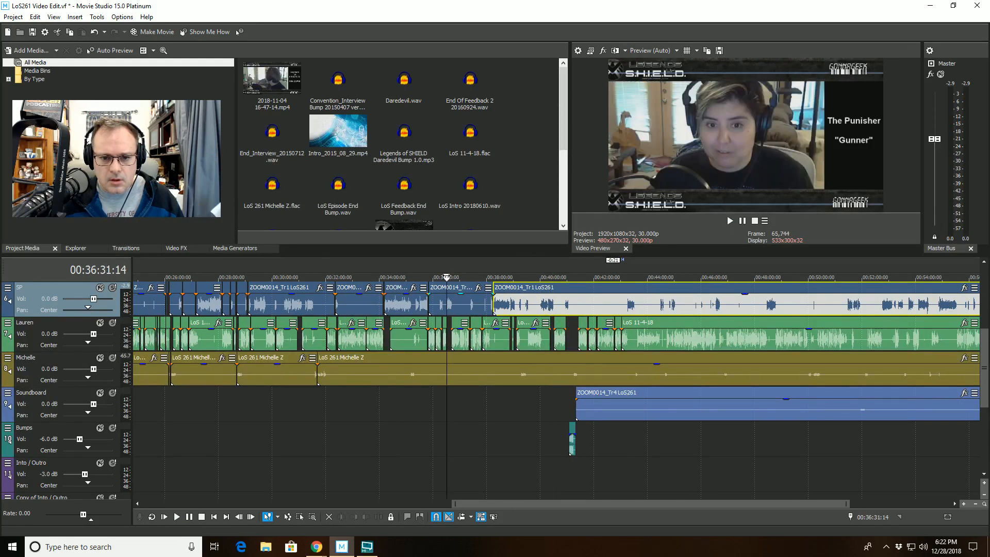
{"action": "key", "text": "space"}
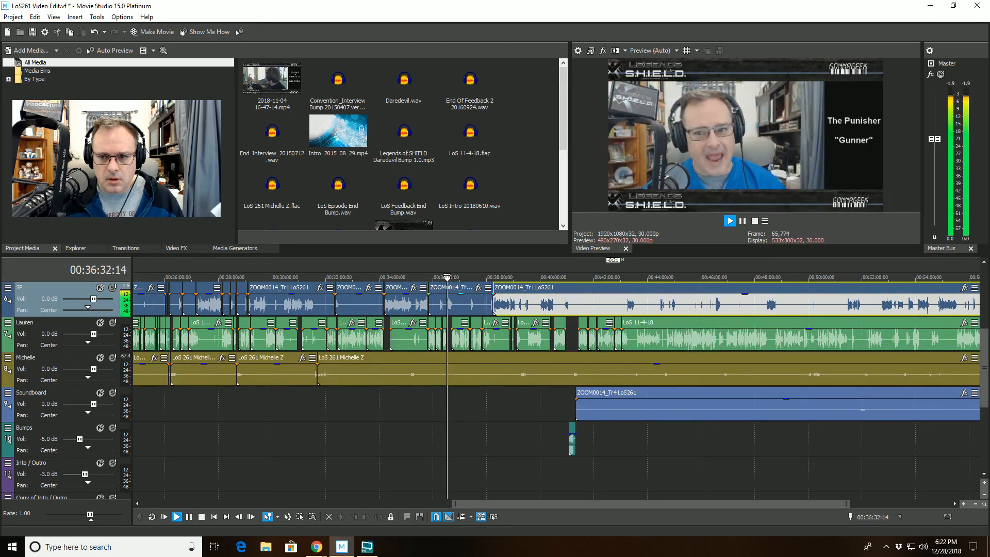
{"action": "scroll", "coordinate": [499, 336], "scroll_direction": "up", "scroll_amount": 6}
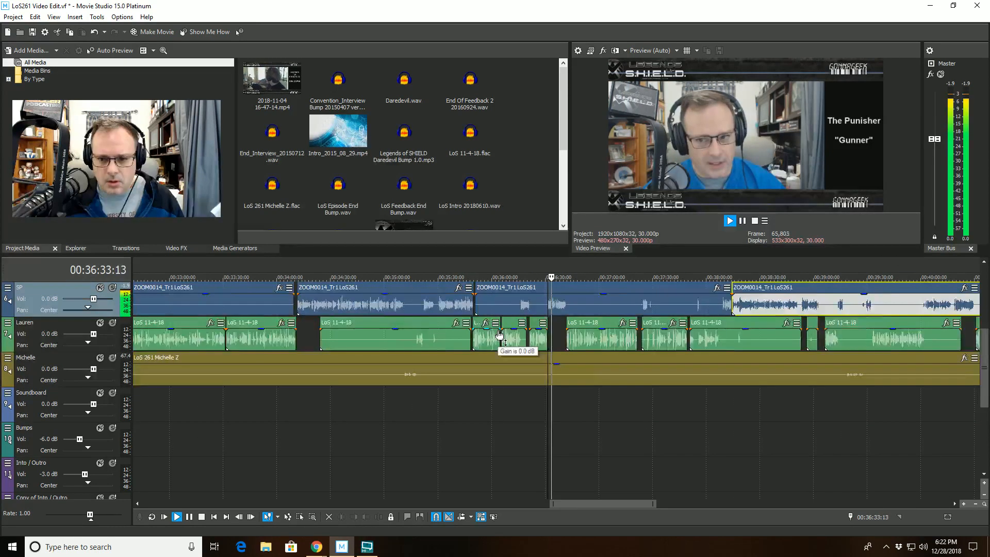
- Split the SP clip at 00:37:23:16 and trim its right part's start to cut the unwanted moment
{"action": "left_click", "coordinate": [672, 279]}
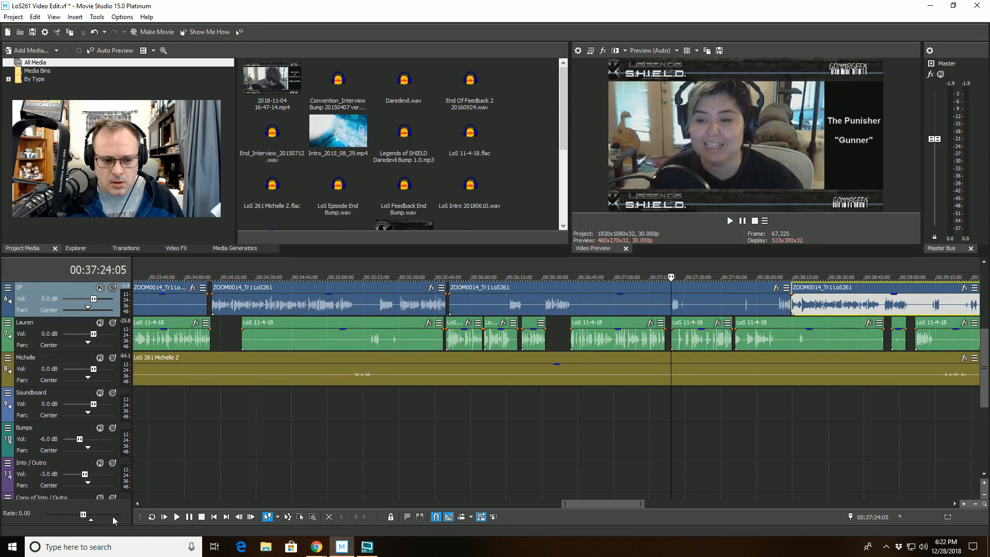
{"action": "key", "text": "space"}
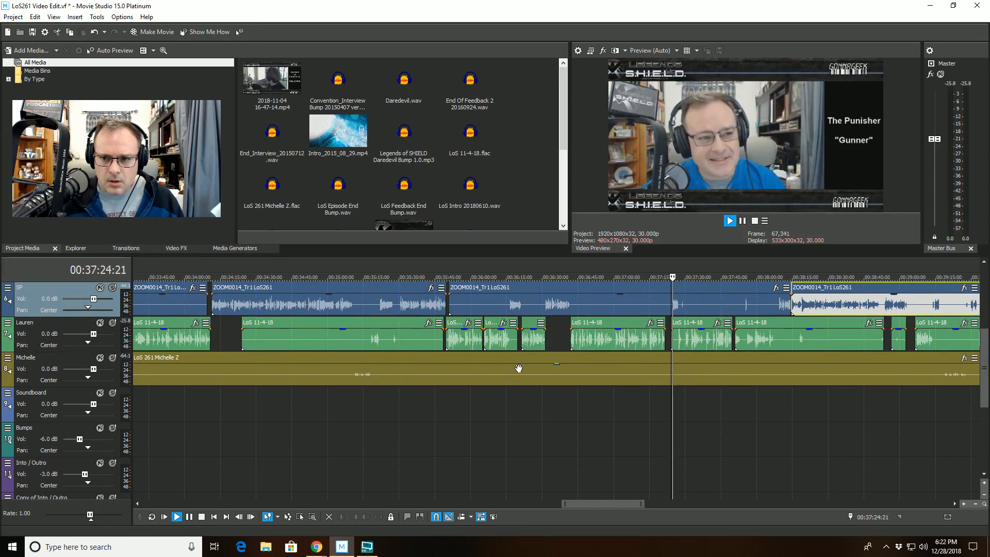
{"action": "key", "text": "space"}
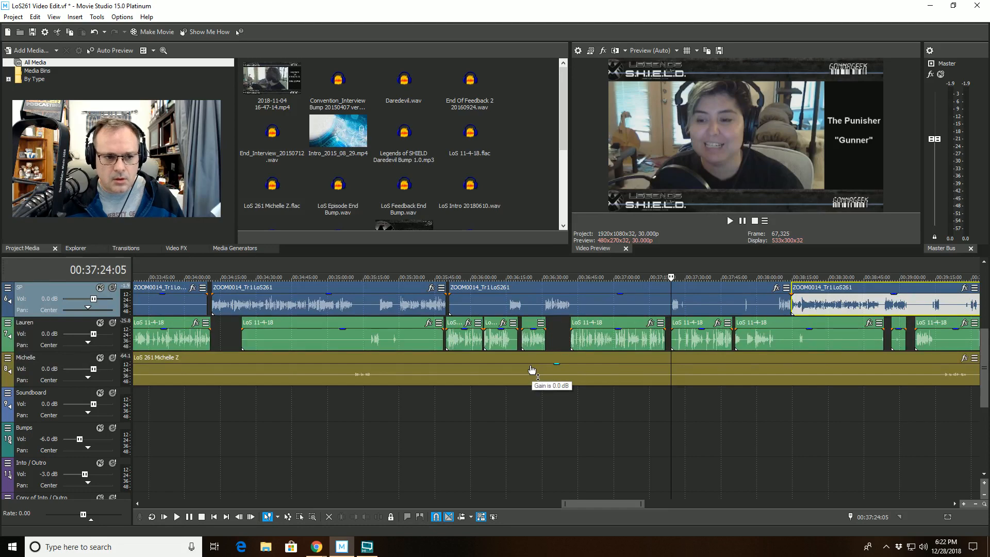
{"action": "scroll", "coordinate": [644, 346], "scroll_direction": "up", "scroll_amount": 6}
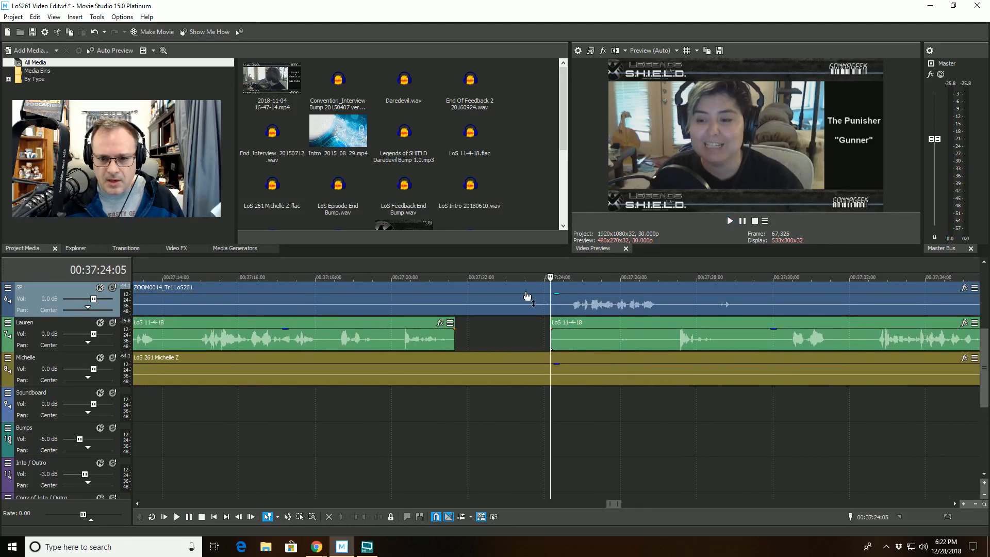
{"action": "left_click", "coordinate": [526, 294]}
{"action": "left_click", "coordinate": [525, 288]}
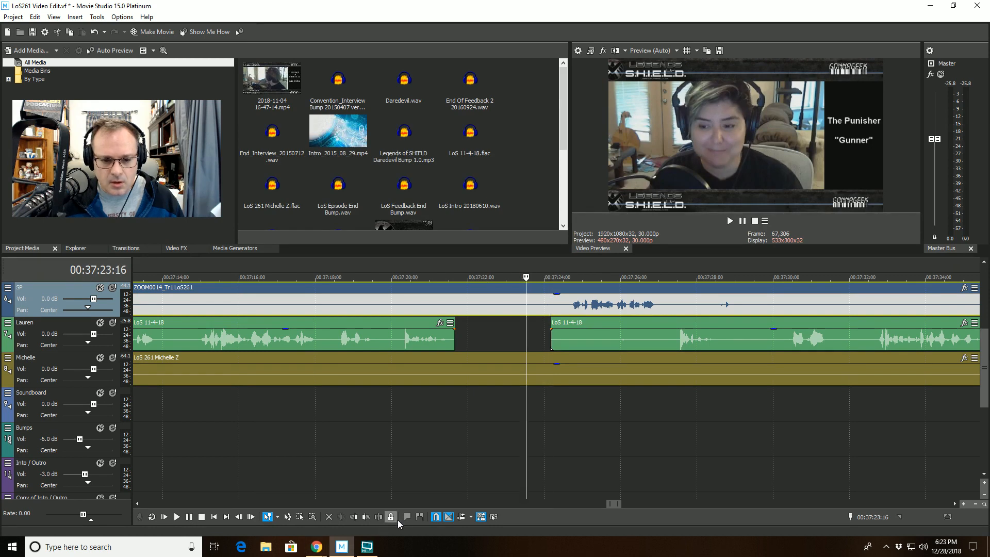
{"action": "left_click", "coordinate": [378, 516]}
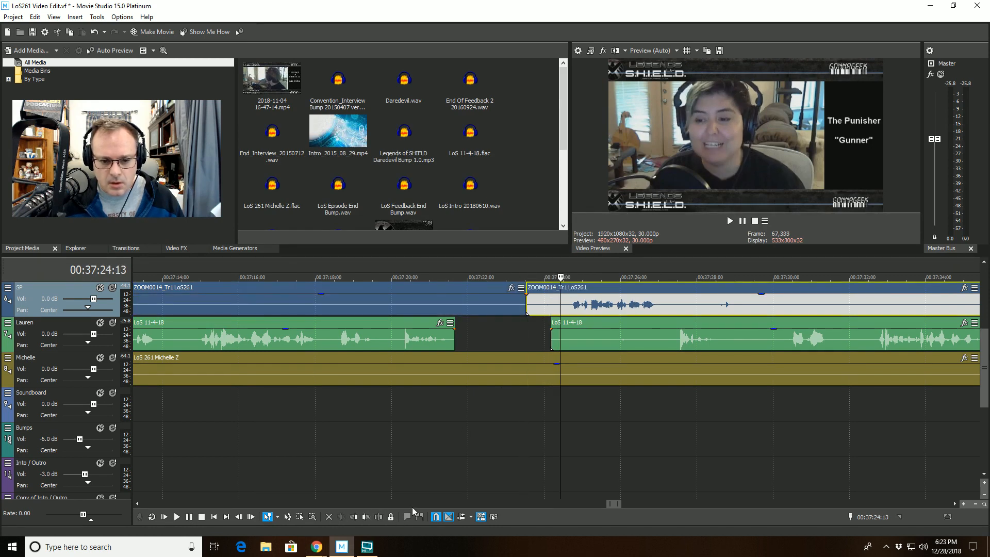
{"action": "left_click", "coordinate": [353, 517]}
- Replay the SP cut from 00:37:22:26 with the Hangout and Audio tracks brought back into view
{"action": "left_click", "coordinate": [501, 278]}
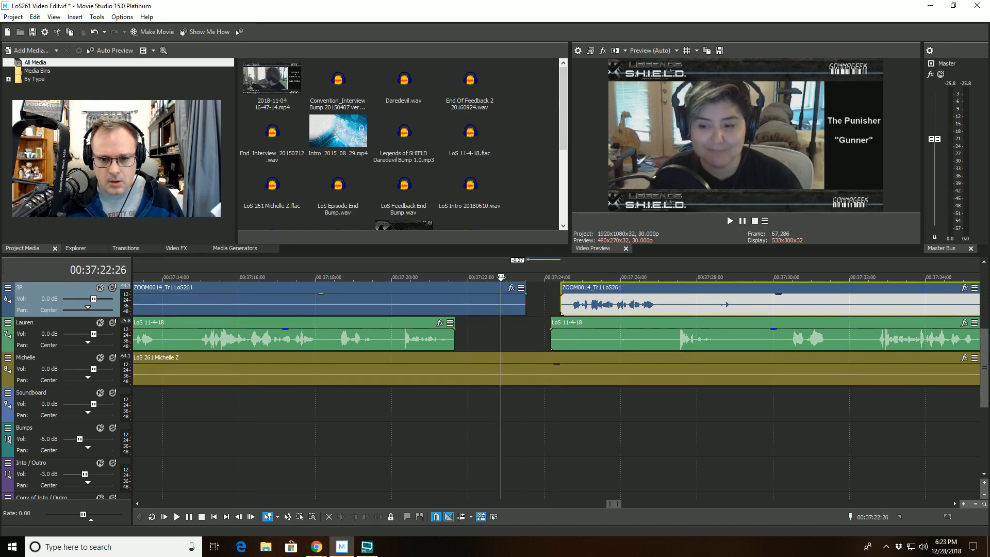
{"action": "key", "text": "space"}
{"action": "scroll", "coordinate": [478, 324], "scroll_direction": "down", "scroll_amount": 5}
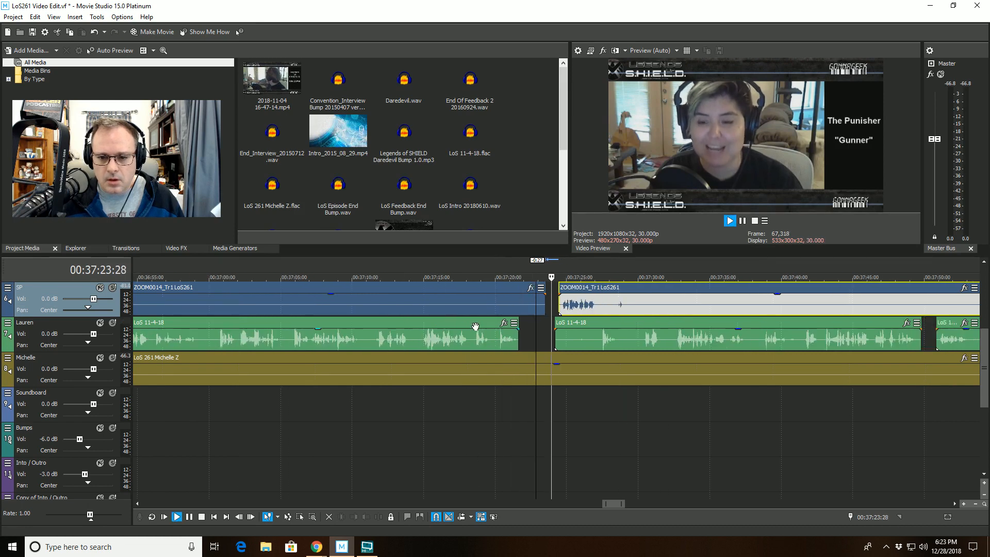
{"action": "scroll", "coordinate": [475, 332], "scroll_direction": "up", "scroll_amount": 5}
{"action": "key", "text": "space"}
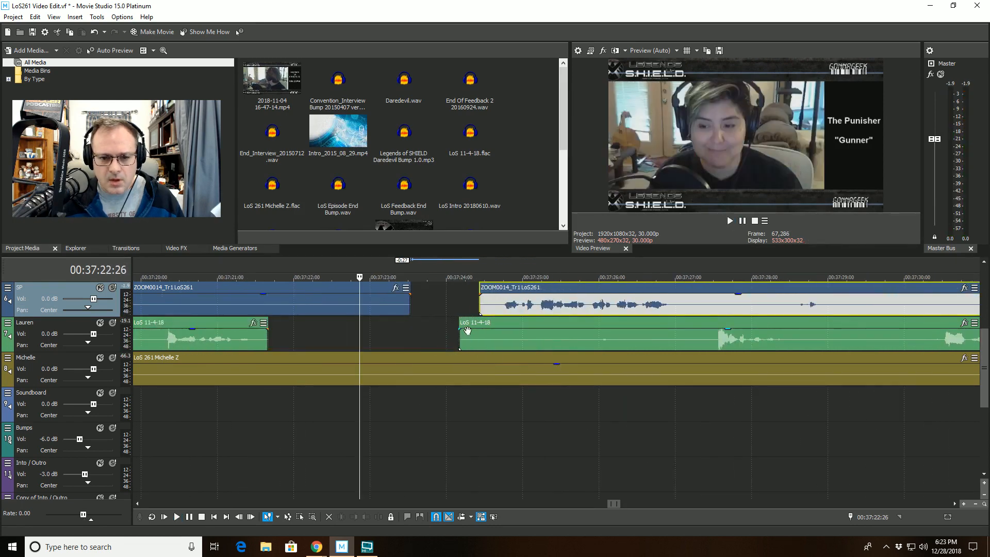
{"action": "left_click", "coordinate": [982, 263]}
{"action": "left_click", "coordinate": [982, 263]}
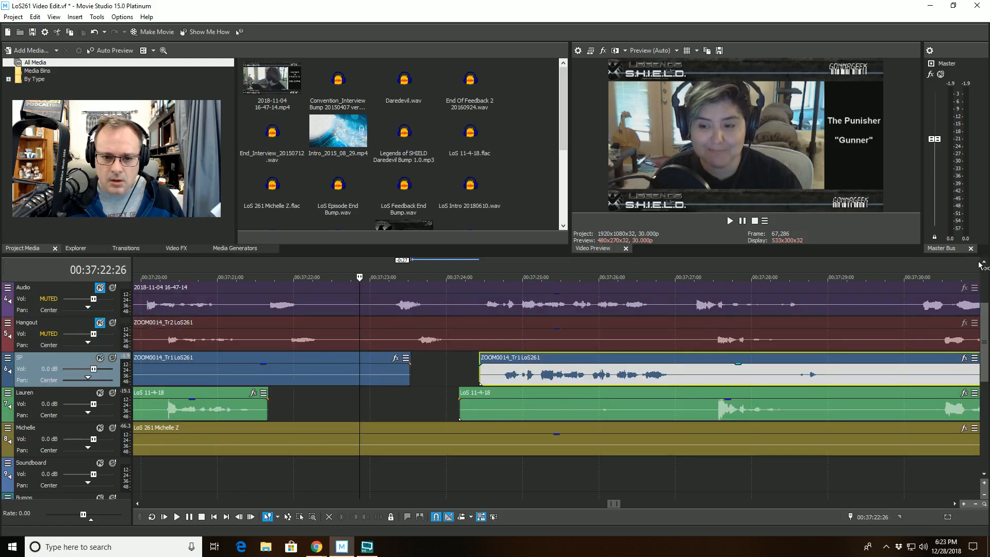
{"action": "key", "text": "space"}
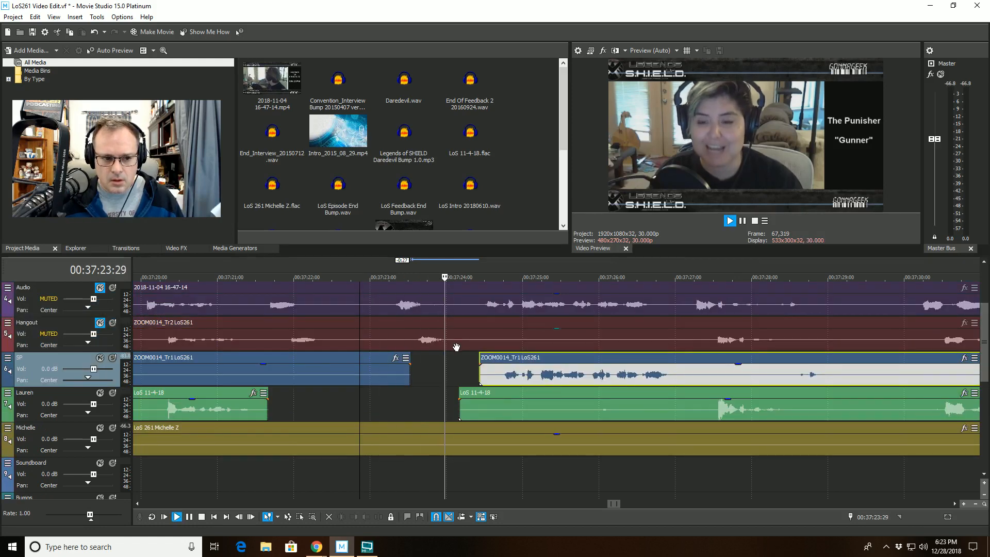
{"action": "key", "text": "space"}
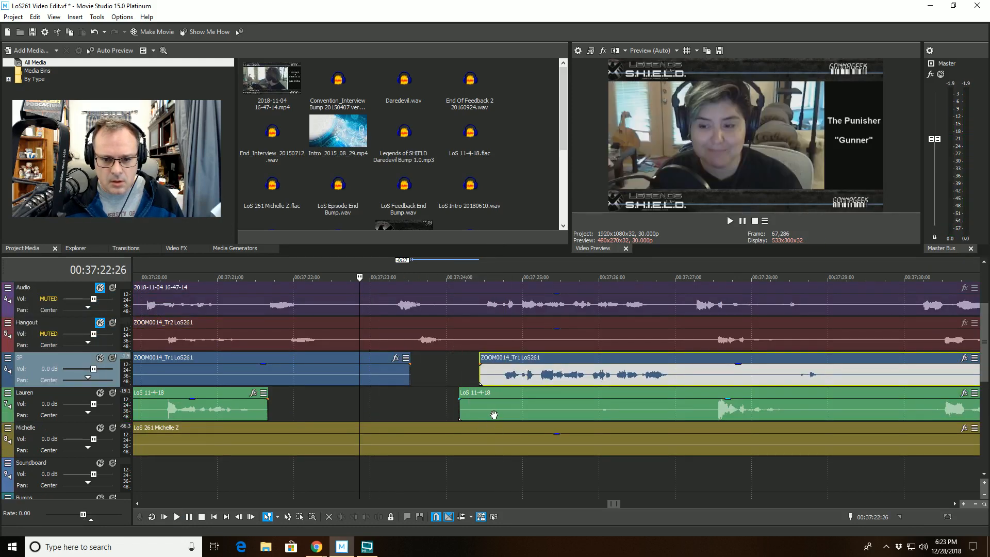
- Trim the Lauren clip's start to 00:37:24:19 and replay from 00:37:22:27
{"action": "left_click", "coordinate": [494, 415]}
{"action": "left_click", "coordinate": [354, 517]}
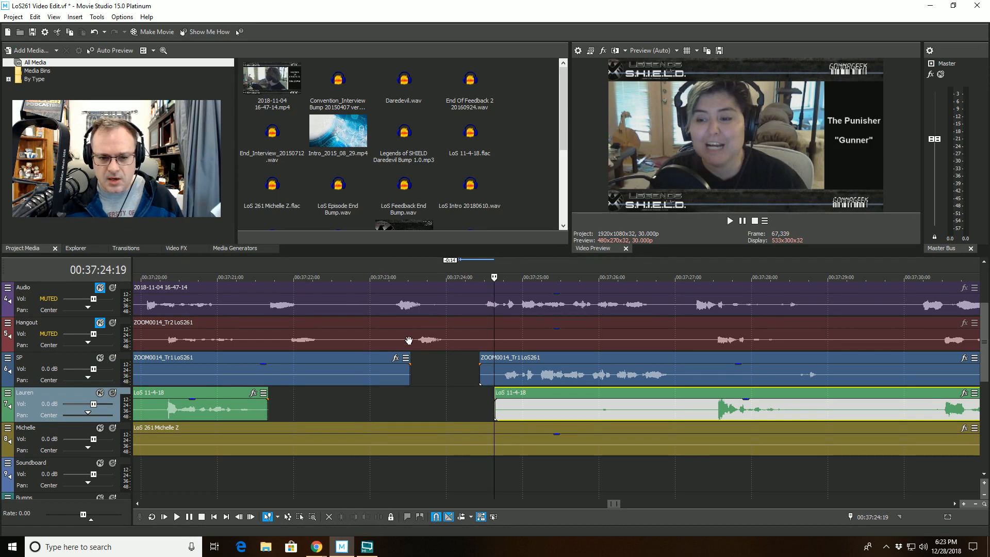
{"action": "left_click", "coordinate": [363, 278]}
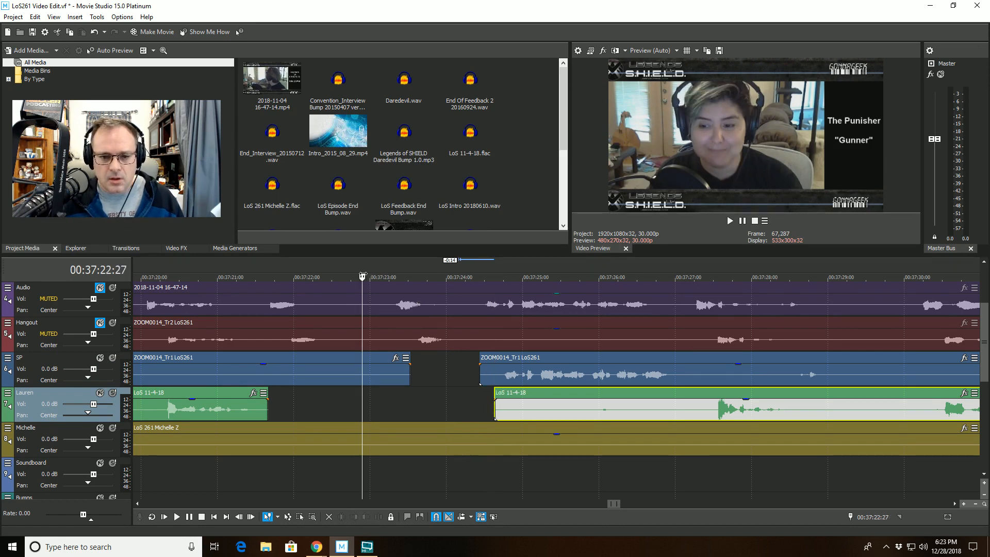
{"action": "key", "text": "space"}
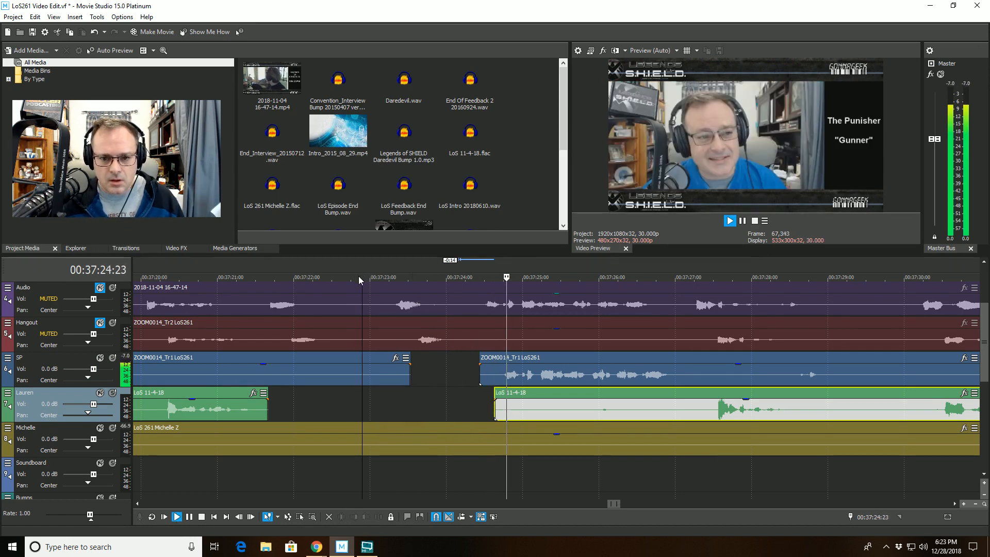
{"action": "scroll", "coordinate": [516, 381], "scroll_direction": "down", "scroll_amount": 3}
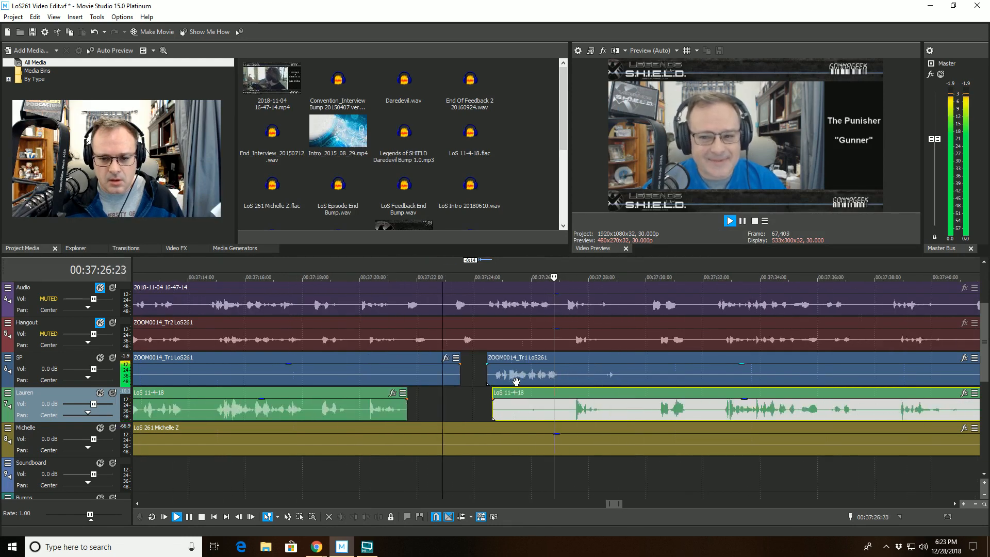
{"action": "scroll", "coordinate": [516, 382], "scroll_direction": "down", "scroll_amount": 4}
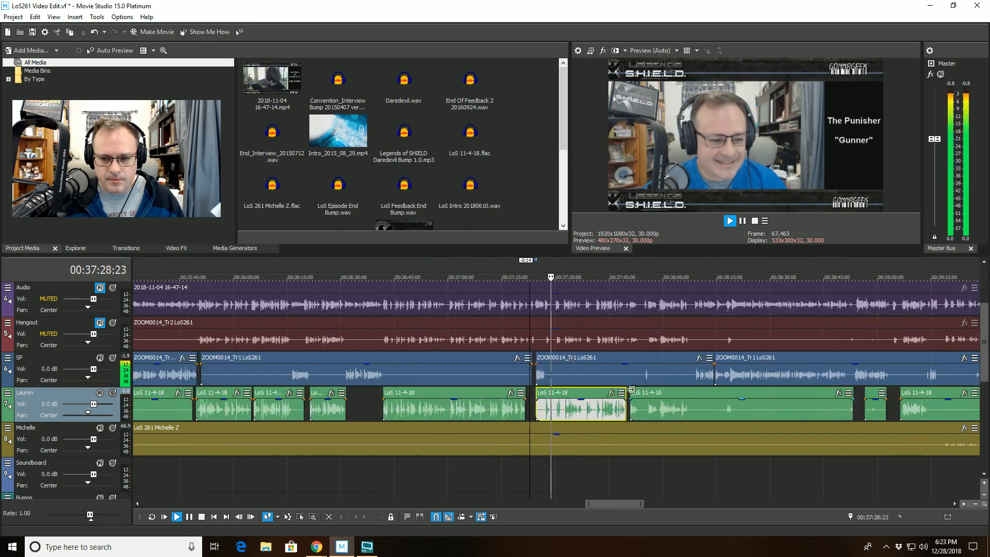
{"action": "left_click", "coordinate": [646, 278]}
{"action": "scroll", "coordinate": [634, 298], "scroll_direction": "up", "scroll_amount": 5}
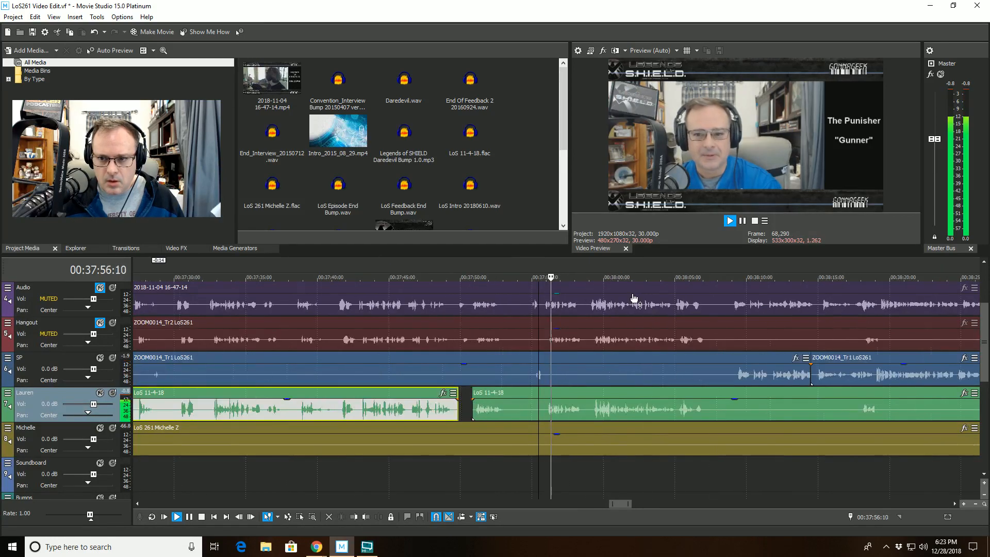
{"action": "scroll", "coordinate": [634, 298], "scroll_direction": "up", "scroll_amount": 3}
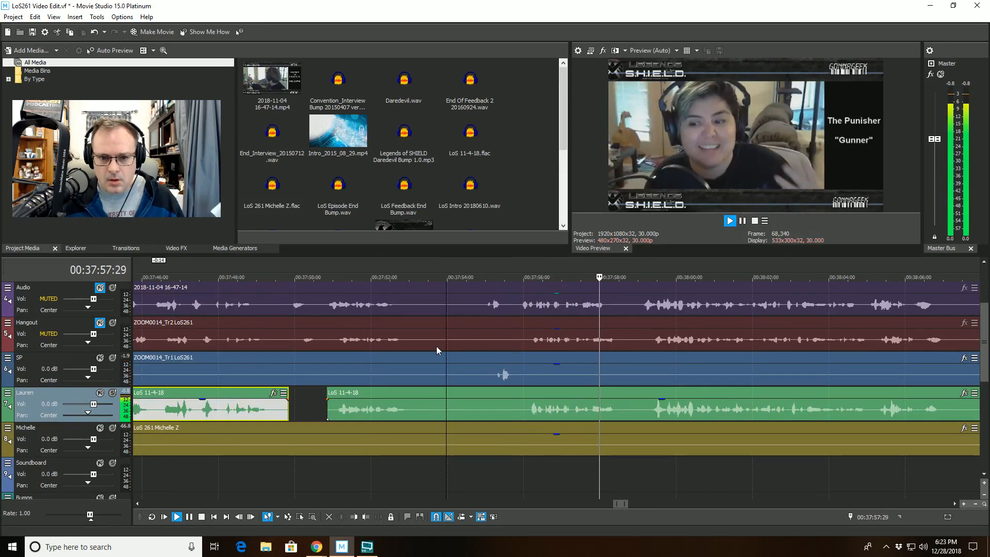
{"action": "key", "text": "space"}
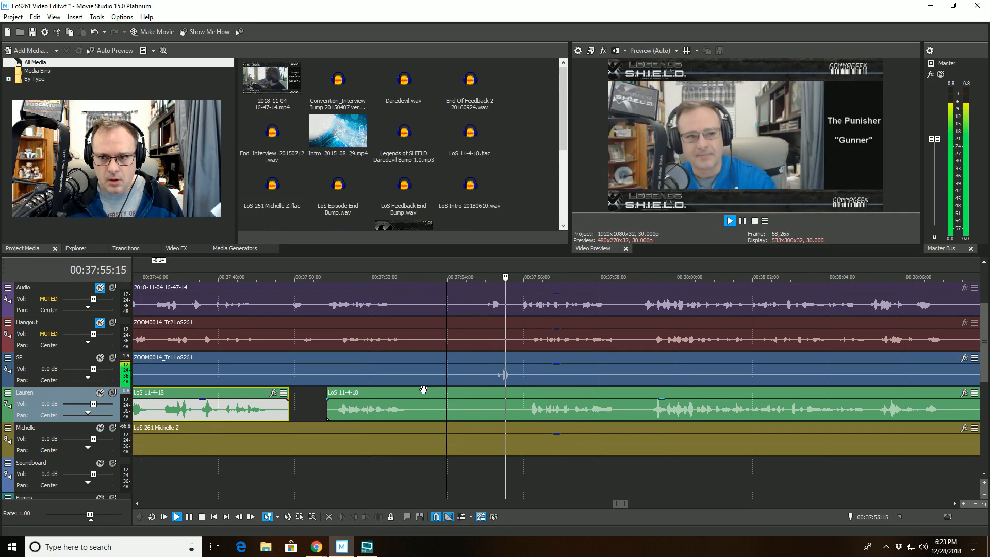
{"action": "scroll", "coordinate": [794, 279], "scroll_direction": "down", "scroll_amount": 3}
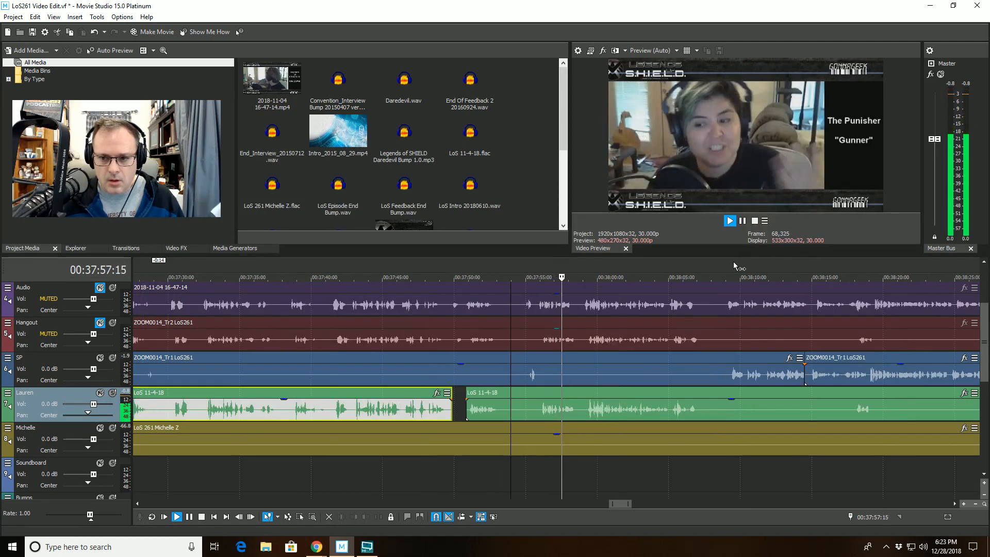
{"action": "left_click", "coordinate": [725, 275]}
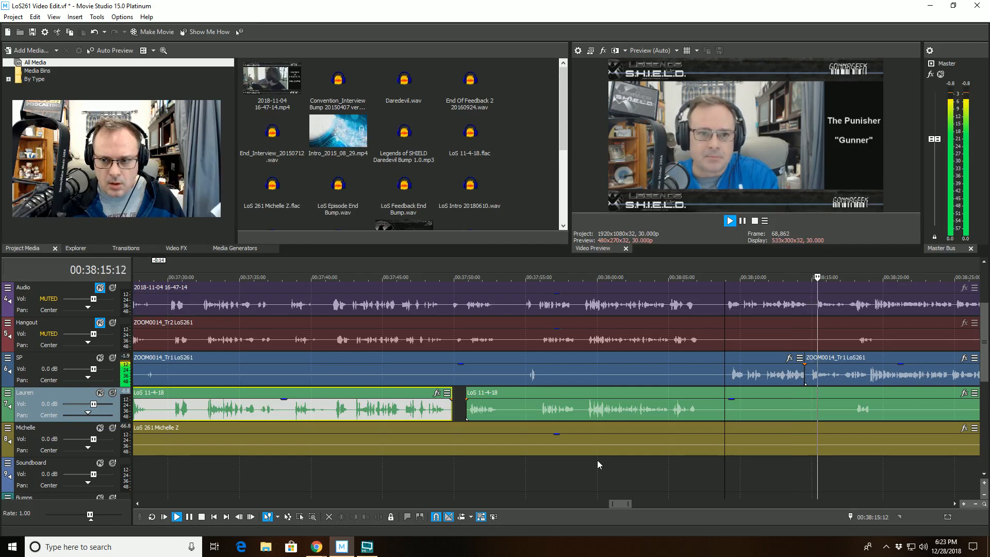
{"action": "scroll", "coordinate": [718, 447], "scroll_direction": "up", "scroll_amount": 5}
{"action": "key", "text": "space"}
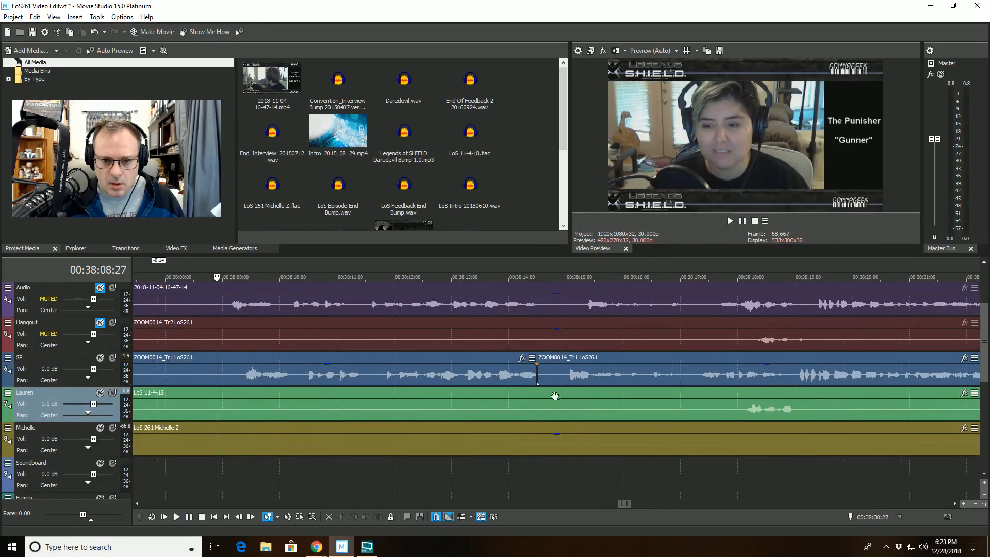
- Push the second SP clip right to open a gap near 00:38:14, nudge it slightly later, and replay from 00:38:13:29
{"action": "left_click_drag", "start_coordinate": [605, 375], "coordinate": [630, 374]}
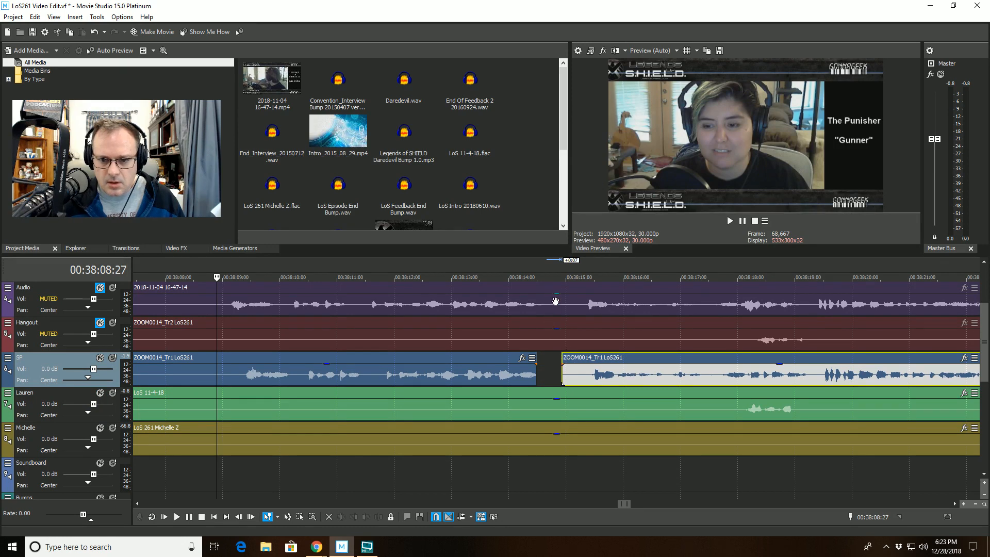
{"action": "left_click", "coordinate": [555, 277]}
{"action": "left_click", "coordinate": [507, 277]}
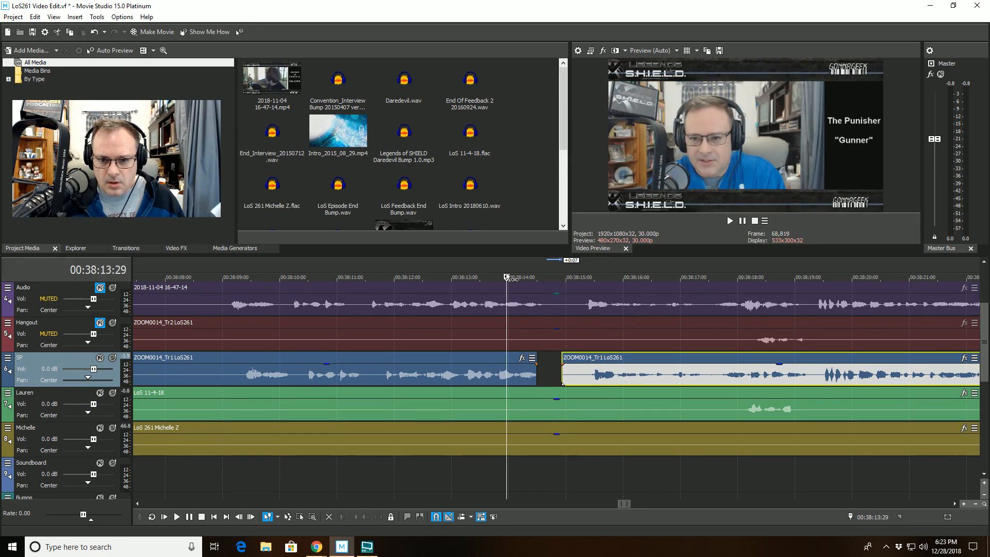
{"action": "key", "text": "space"}
{"action": "scroll", "coordinate": [468, 389], "scroll_direction": "down", "scroll_amount": 2}
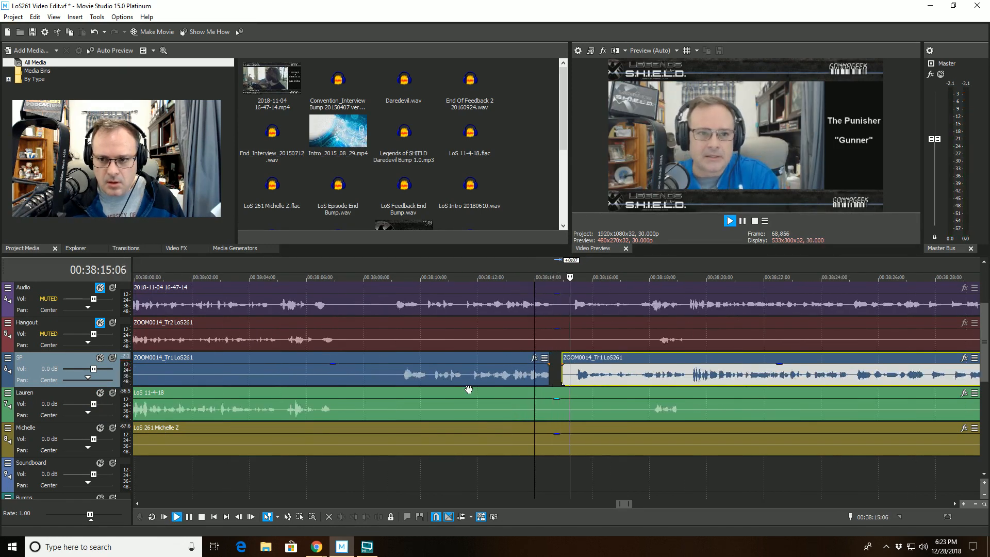
{"action": "key", "text": "space"}
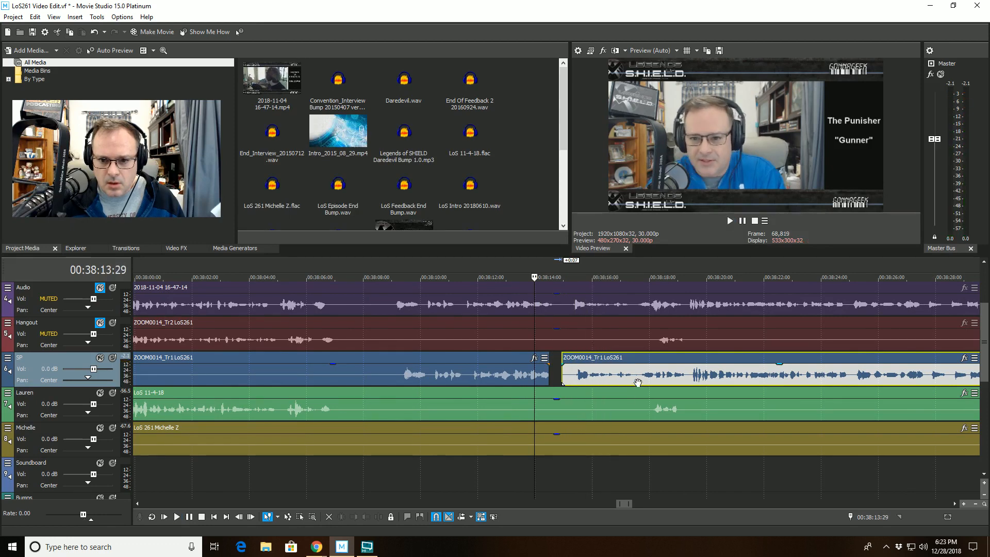
{"action": "left_click_drag", "start_coordinate": [632, 375], "coordinate": [633, 375]}
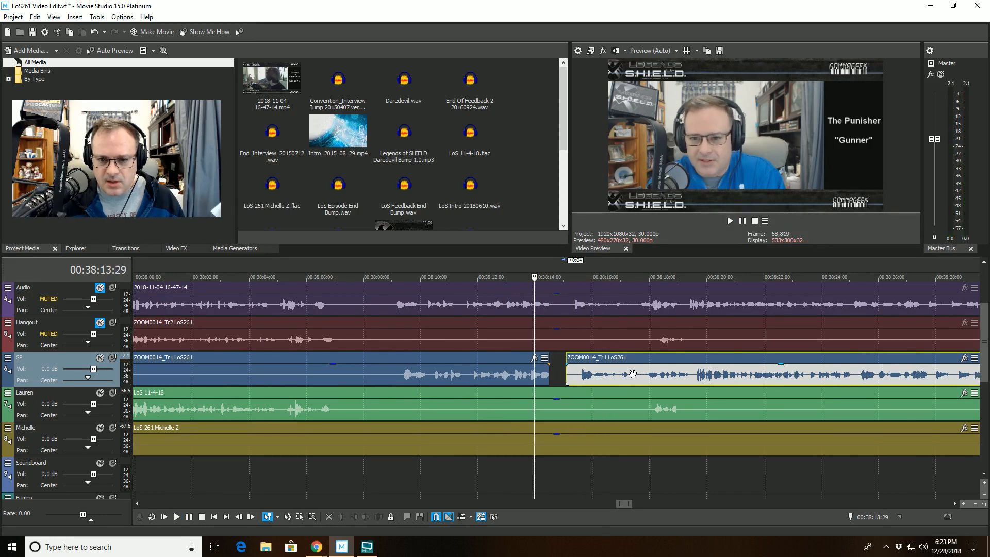
{"action": "key", "text": "space"}
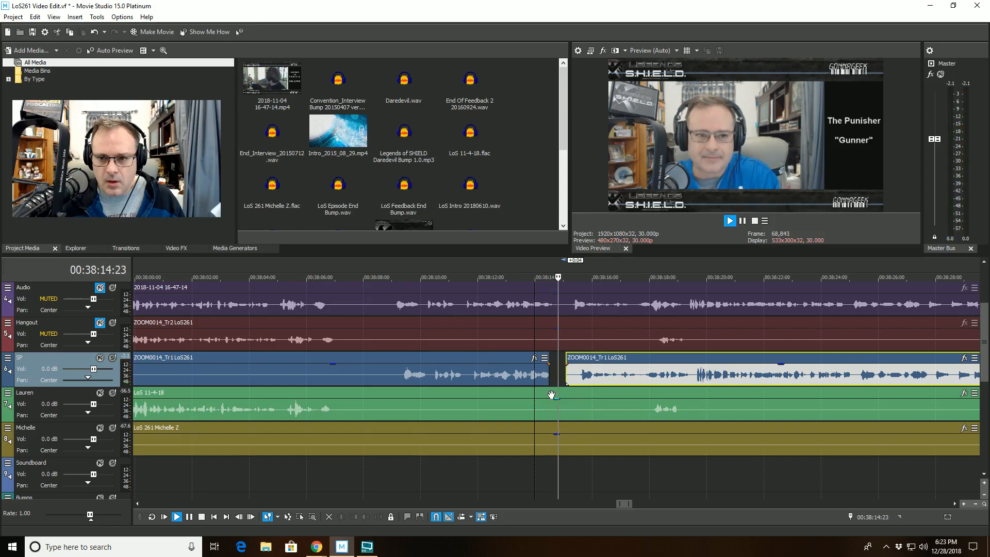
{"action": "scroll", "coordinate": [551, 394], "scroll_direction": "down", "scroll_amount": 10}
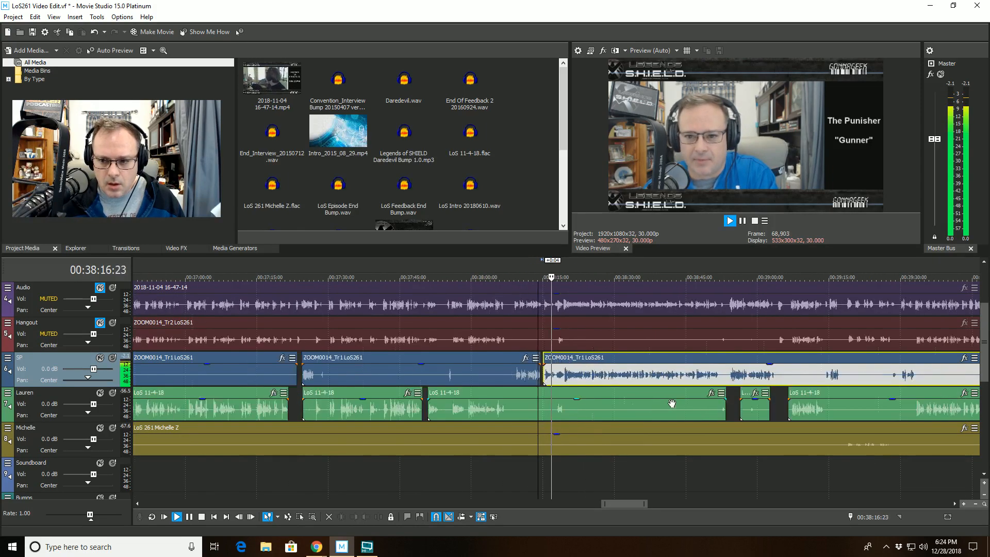
- Stop playback, zoom out, and start playing from 00:43:08:03
{"action": "scroll", "coordinate": [671, 404], "scroll_direction": "down", "scroll_amount": 6}
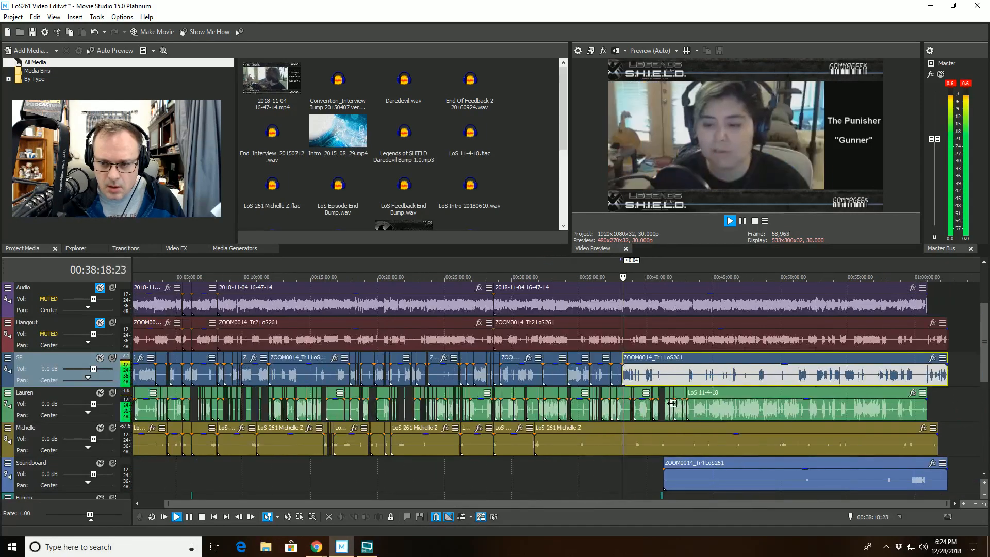
{"action": "scroll", "coordinate": [671, 404], "scroll_direction": "up", "scroll_amount": 8}
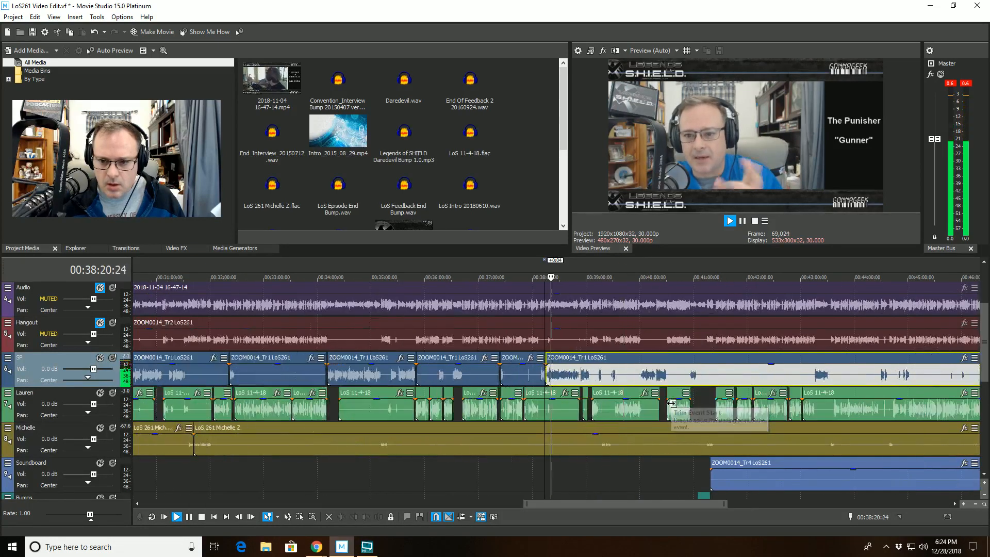
{"action": "key", "text": "space"}
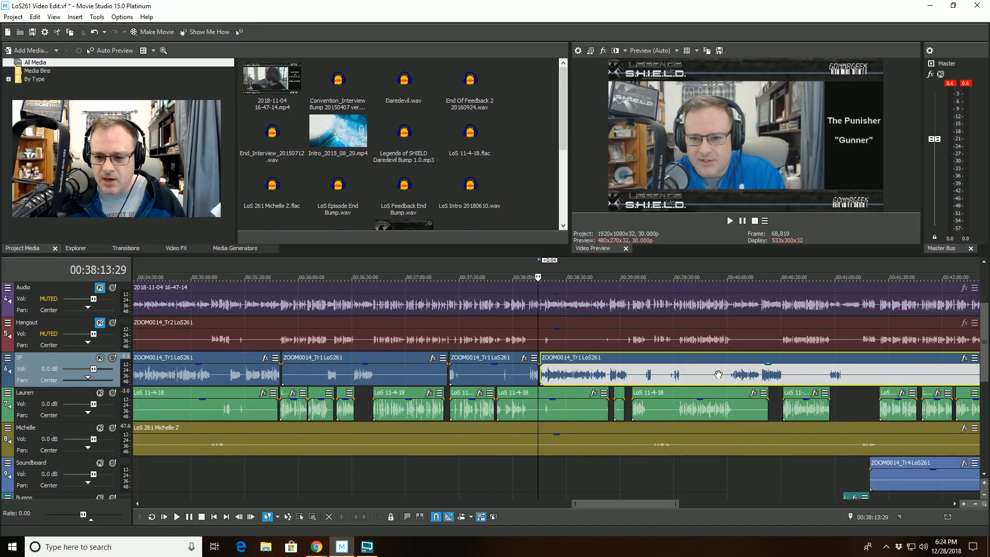
{"action": "scroll", "coordinate": [724, 387], "scroll_direction": "down", "scroll_amount": 3}
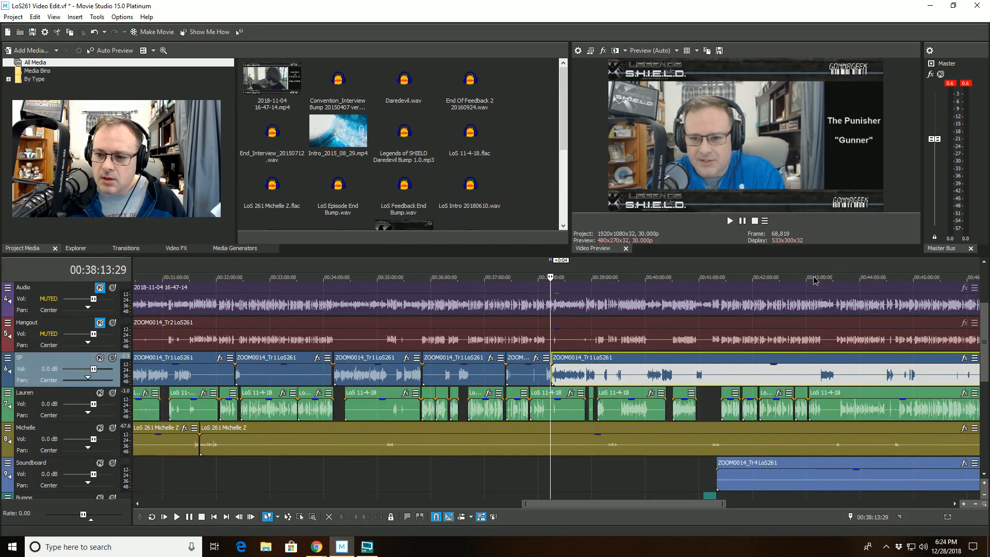
{"action": "left_click", "coordinate": [814, 277]}
{"action": "key", "text": "space"}
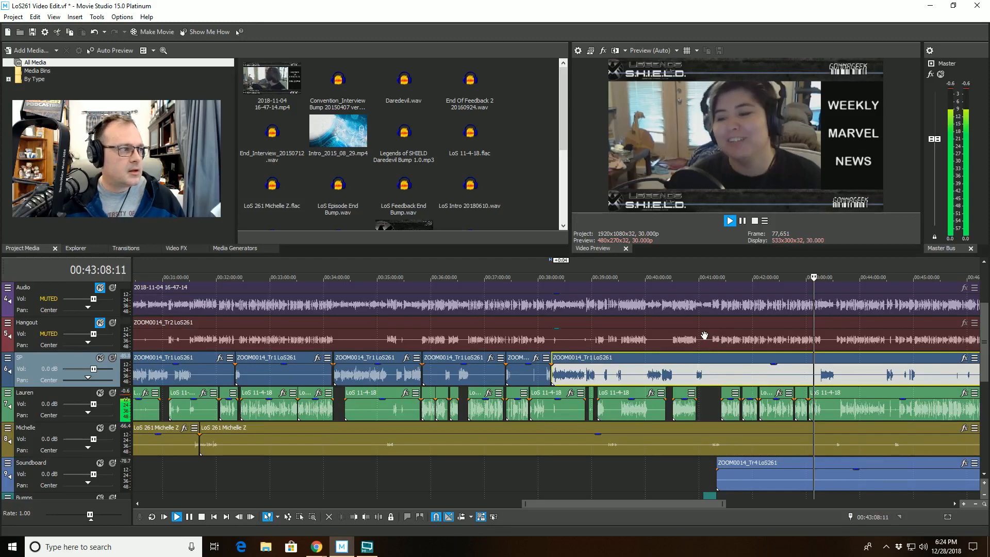
{"action": "scroll", "coordinate": [707, 340], "scroll_direction": "up", "scroll_amount": 5}
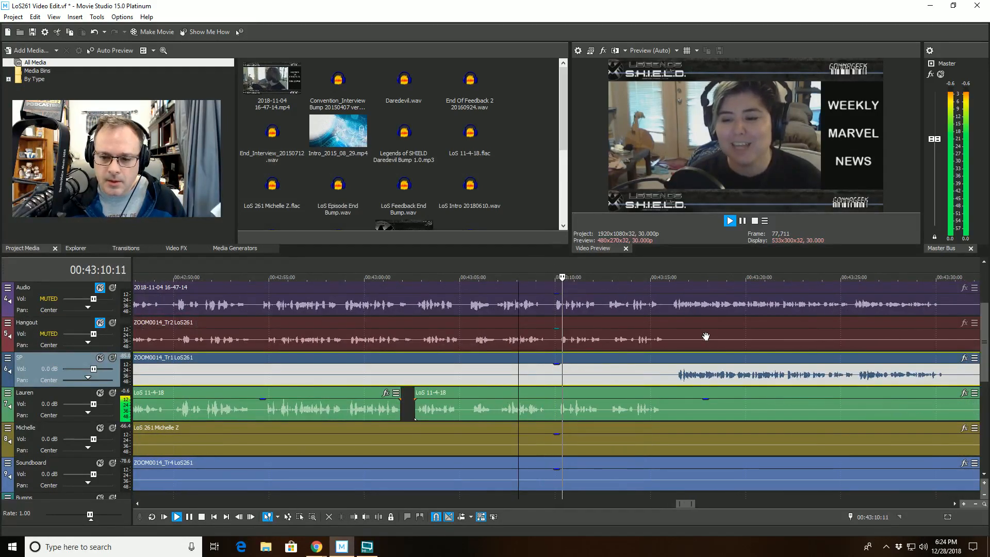
{"action": "key", "text": "space"}
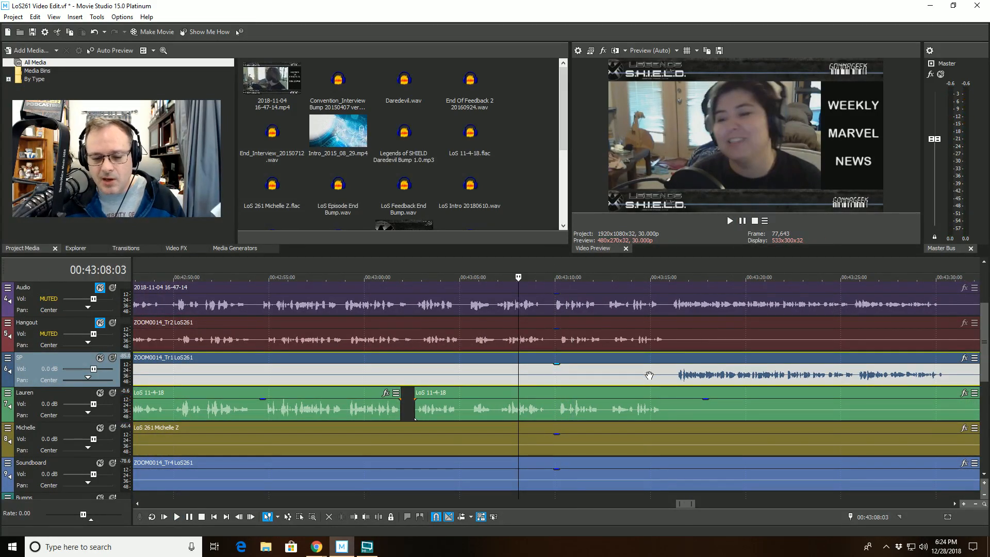
{"action": "left_click", "coordinate": [390, 518]}
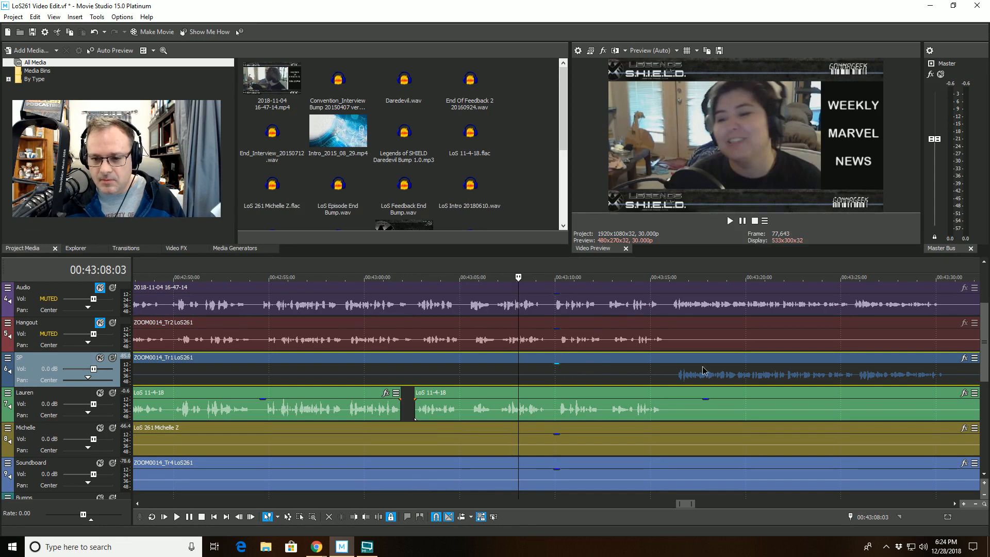
{"action": "left_click", "coordinate": [673, 359]}
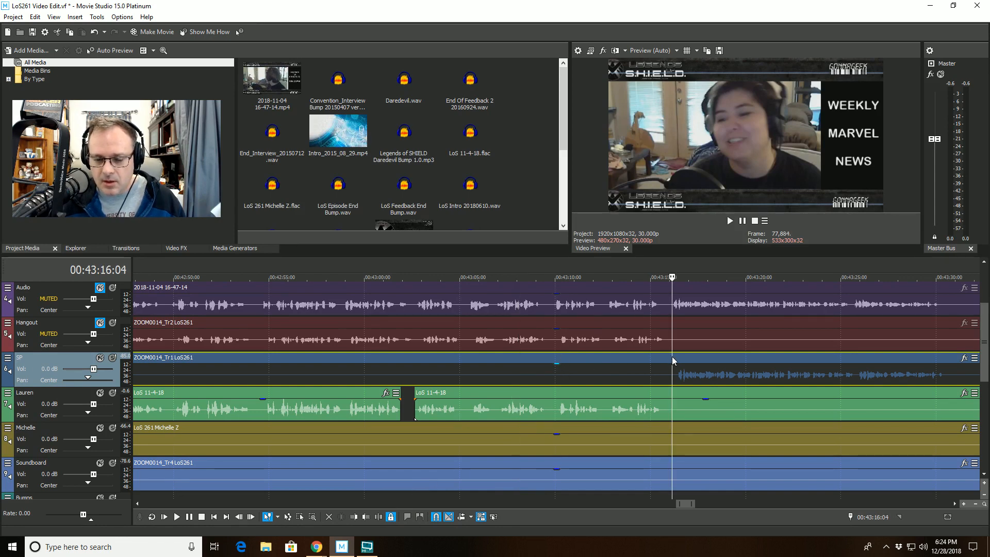
{"action": "left_click", "coordinate": [391, 516]}
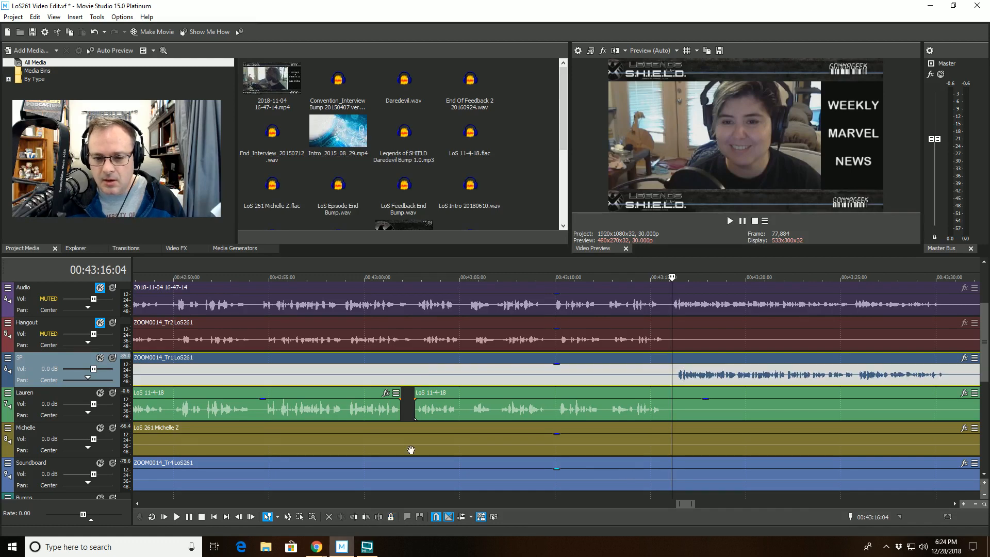
{"action": "left_click", "coordinate": [467, 327]}
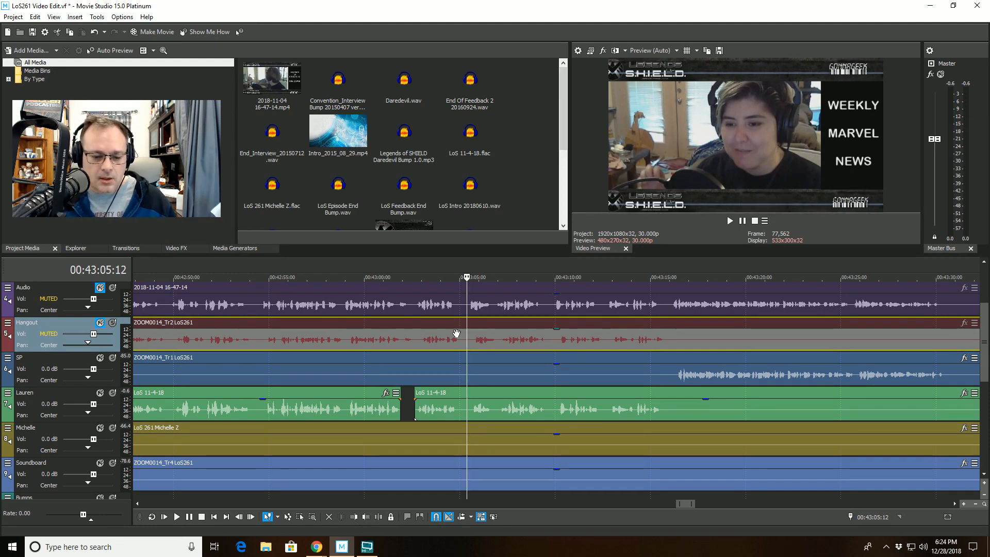
{"action": "key", "text": "space"}
{"action": "scroll", "coordinate": [496, 449], "scroll_direction": "down", "scroll_amount": 2}
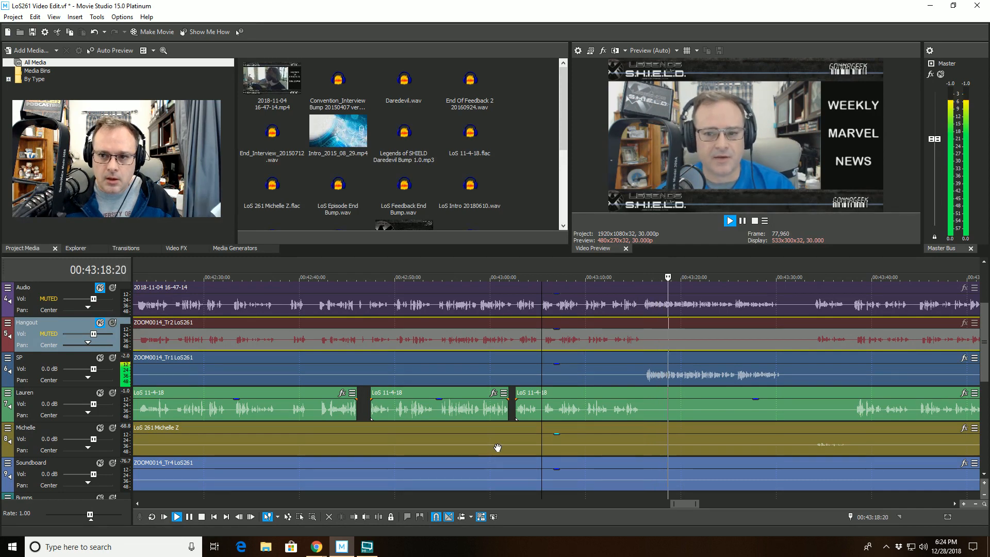
{"action": "scroll", "coordinate": [497, 448], "scroll_direction": "up", "scroll_amount": 5}
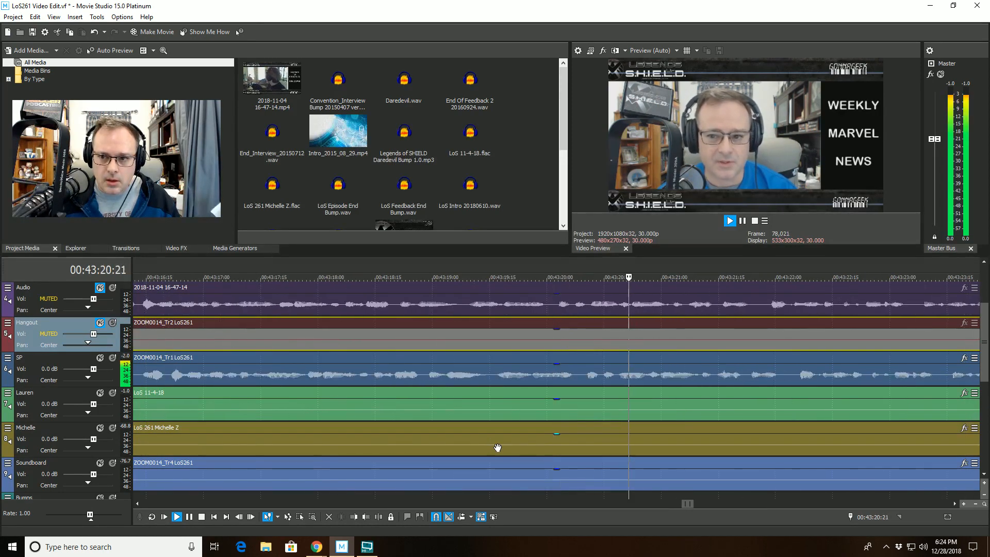
{"action": "scroll", "coordinate": [498, 448], "scroll_direction": "down", "scroll_amount": 3}
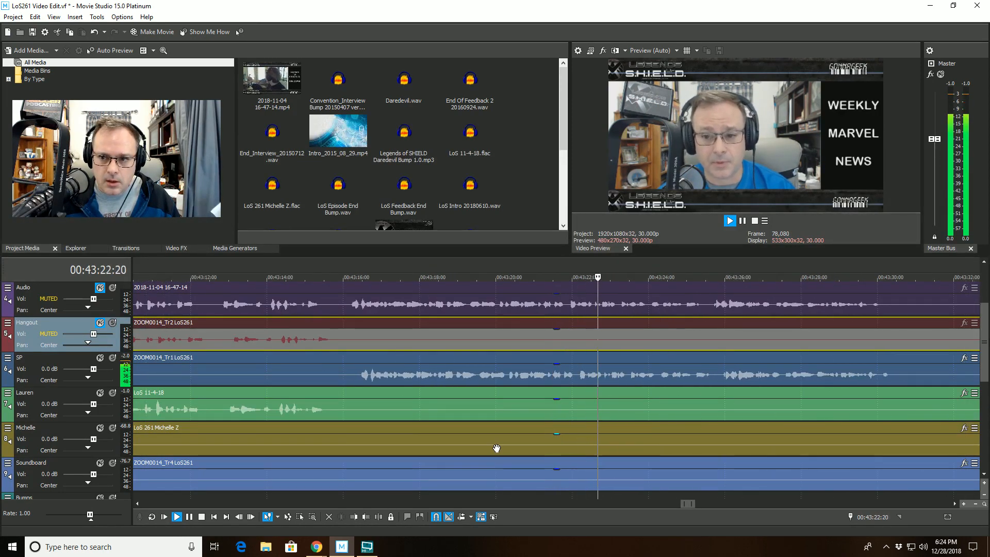
{"action": "scroll", "coordinate": [496, 448], "scroll_direction": "down", "scroll_amount": 4}
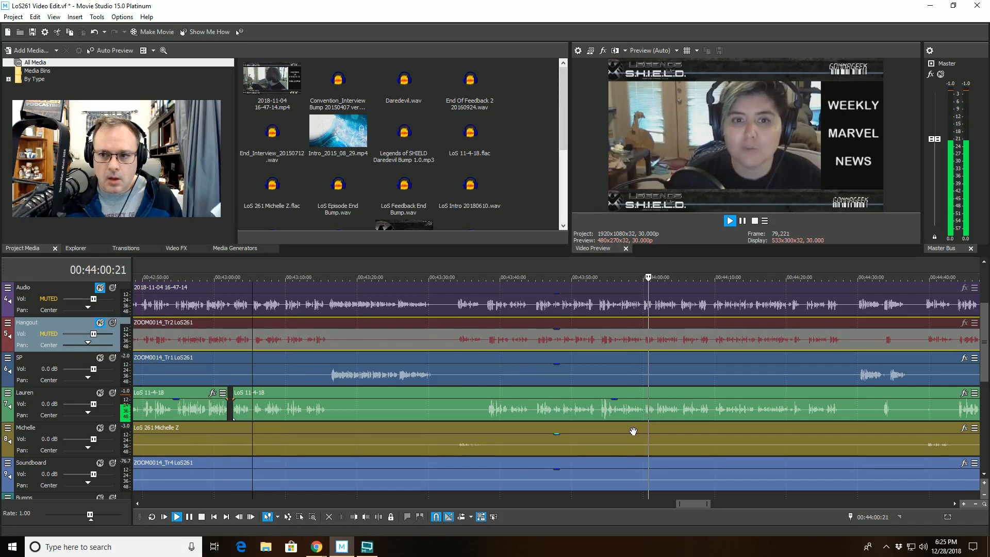
- Listen to Lauren's audio from 00:43:57:04
{"action": "left_click", "coordinate": [622, 371]}
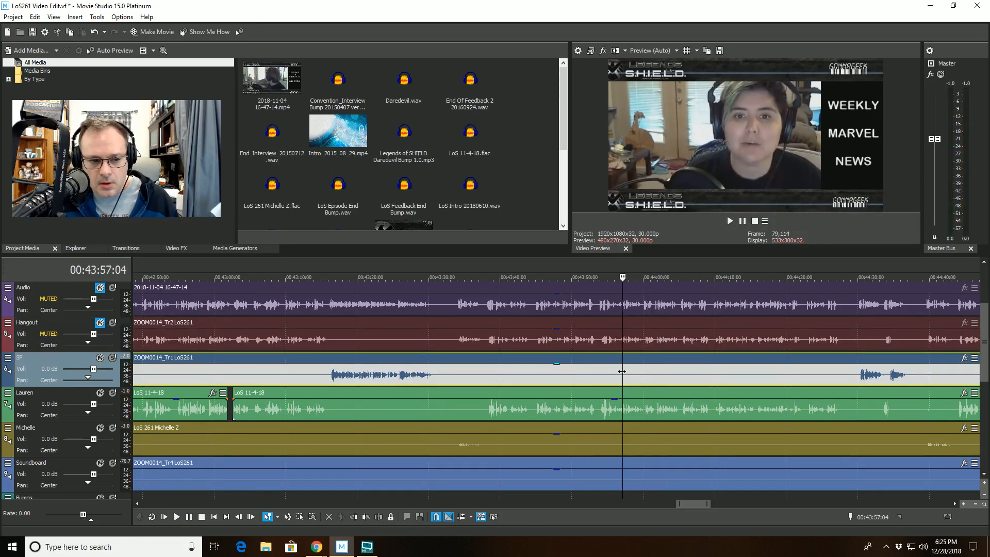
{"action": "key", "text": "space"}
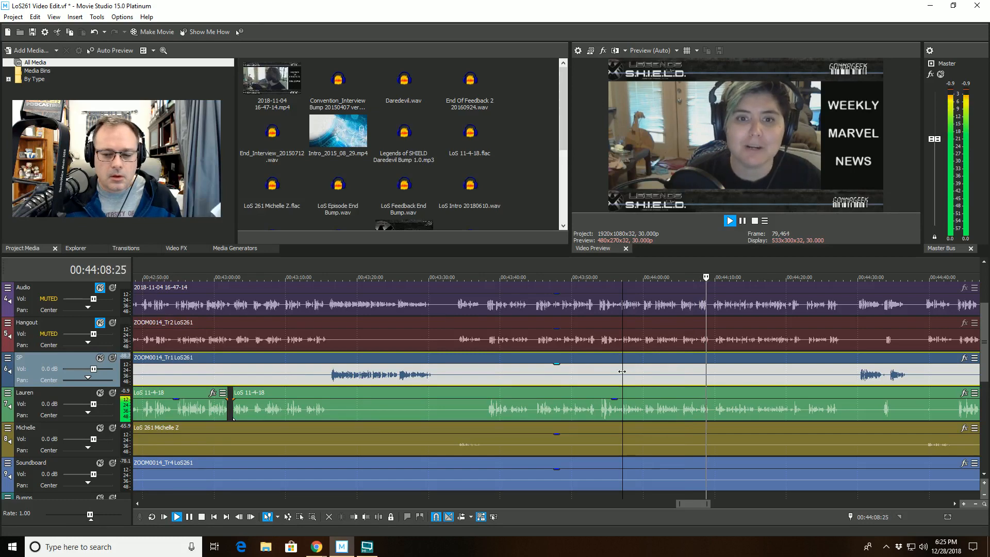
{"action": "scroll", "coordinate": [700, 403], "scroll_direction": "down", "scroll_amount": 2}
{"action": "scroll", "coordinate": [700, 401], "scroll_direction": "up", "scroll_amount": 1}
{"action": "scroll", "coordinate": [700, 402], "scroll_direction": "up", "scroll_amount": 1}
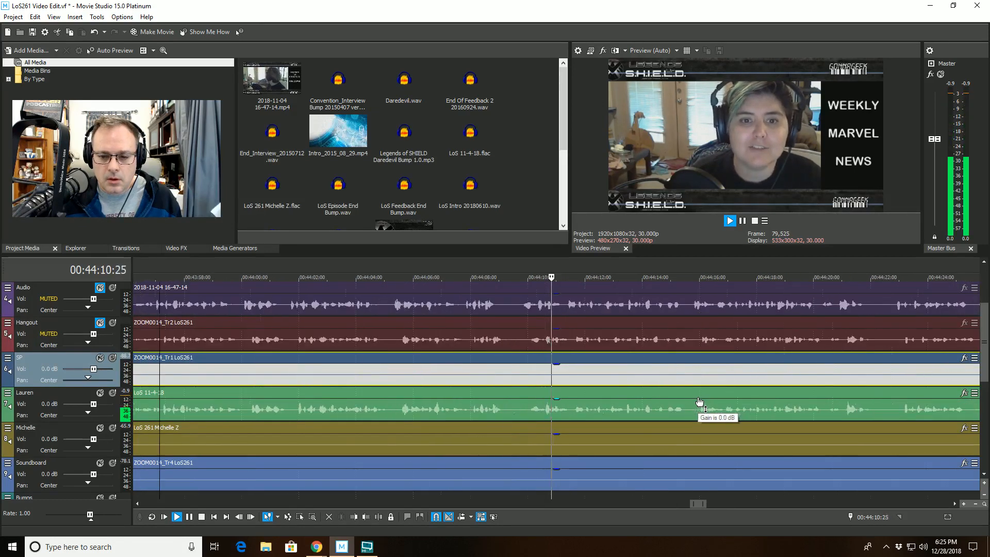
{"action": "scroll", "coordinate": [697, 401], "scroll_direction": "up", "scroll_amount": 1}
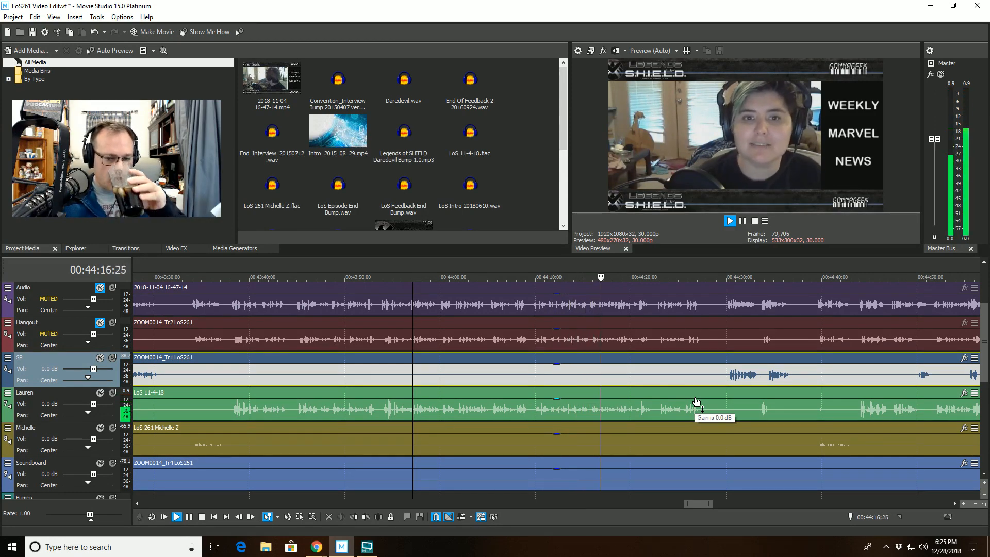
- Restart playback from 00:44:15:11 with the timeline zoomed in
{"action": "left_click", "coordinate": [586, 370]}
{"action": "key", "text": "space"}
{"action": "scroll", "coordinate": [585, 382], "scroll_direction": "up", "scroll_amount": 5}
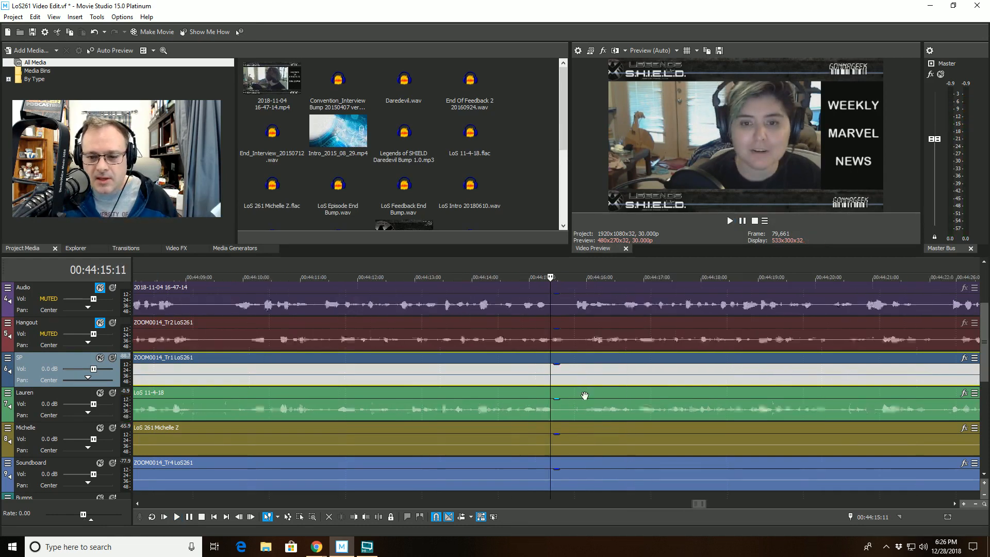
{"action": "key", "text": "space"}
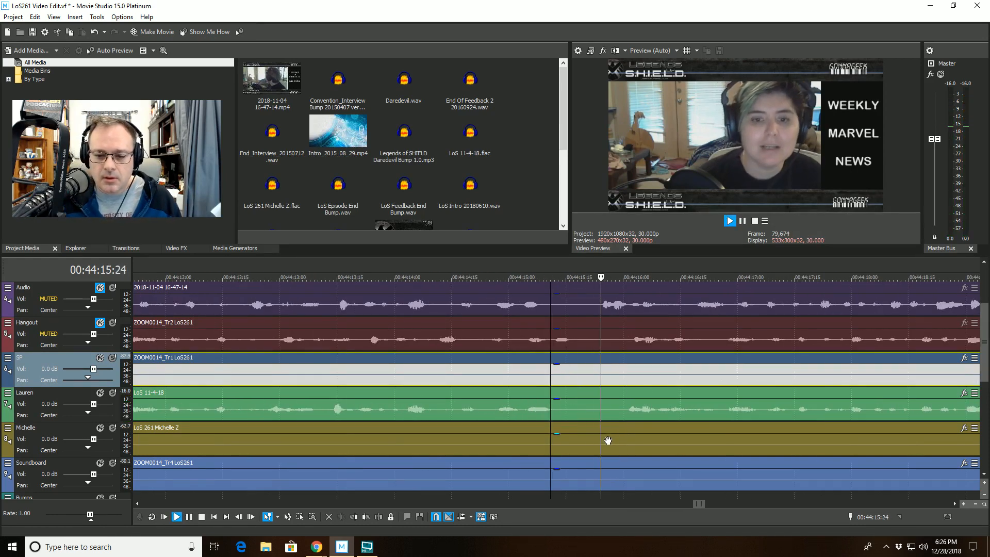
{"action": "scroll", "coordinate": [657, 419], "scroll_direction": "up", "scroll_amount": 2}
- Split Lauren's clip at 00:44:16:26, trim the next piece's start past the unwanted audio, and replay
{"action": "key", "text": "space"}
{"action": "left_click", "coordinate": [695, 413]}
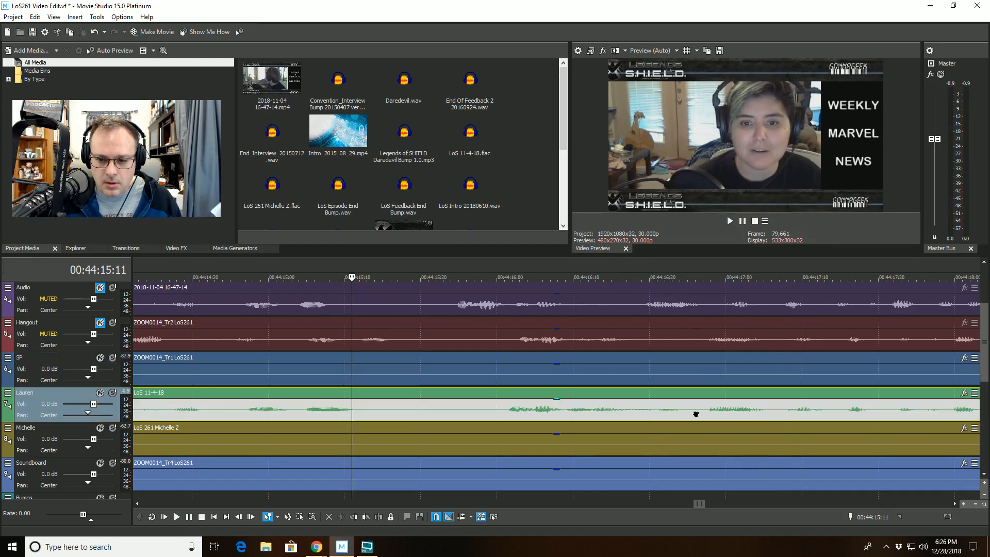
{"action": "left_click", "coordinate": [384, 517]}
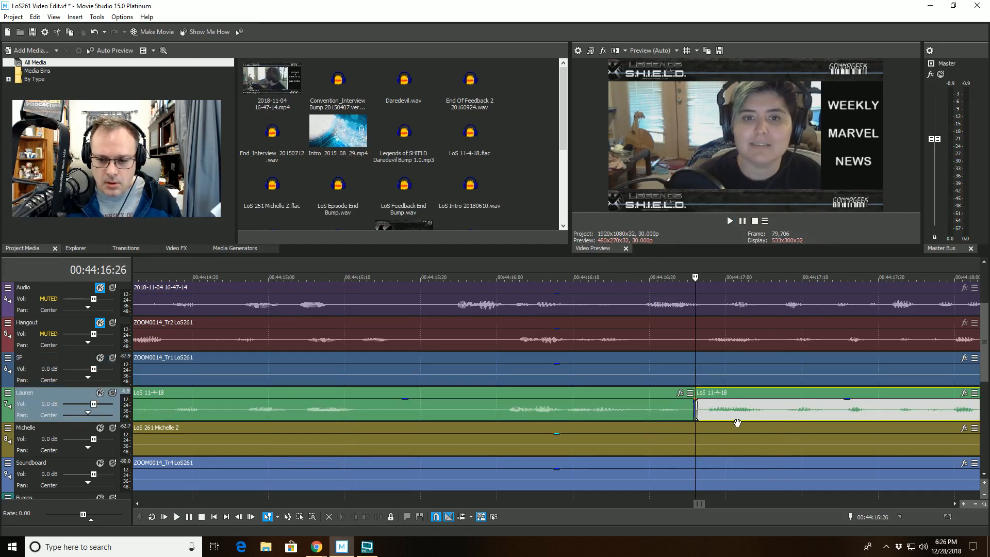
{"action": "key", "text": "space"}
{"action": "key", "text": "space"}
{"action": "left_click", "coordinate": [764, 410]}
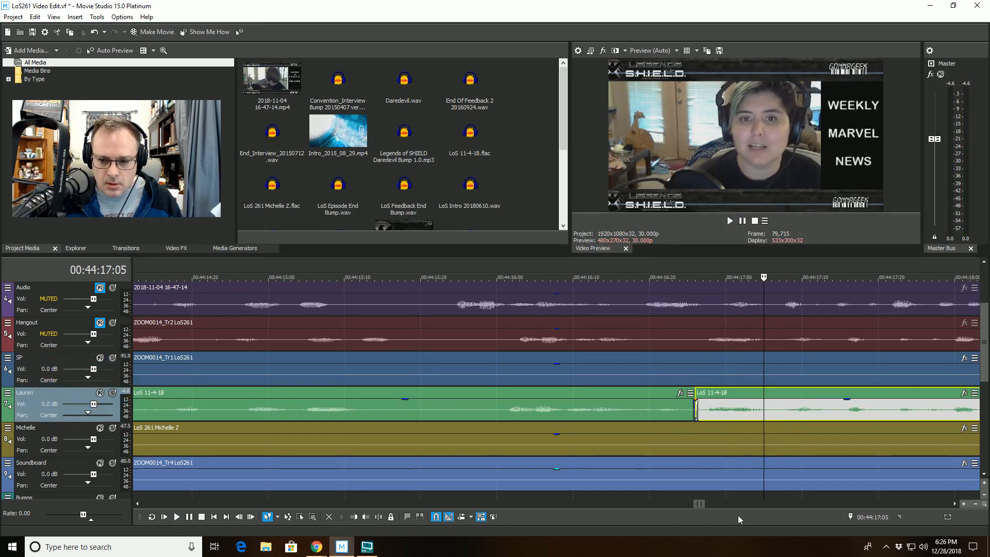
{"action": "left_click", "coordinate": [352, 516]}
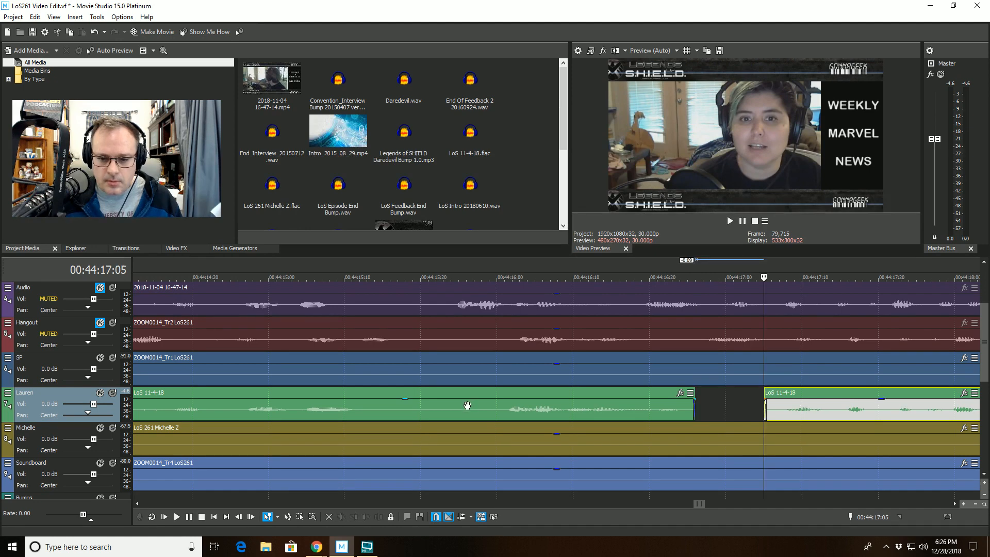
{"action": "left_click", "coordinate": [467, 403]}
{"action": "key", "text": "space"}
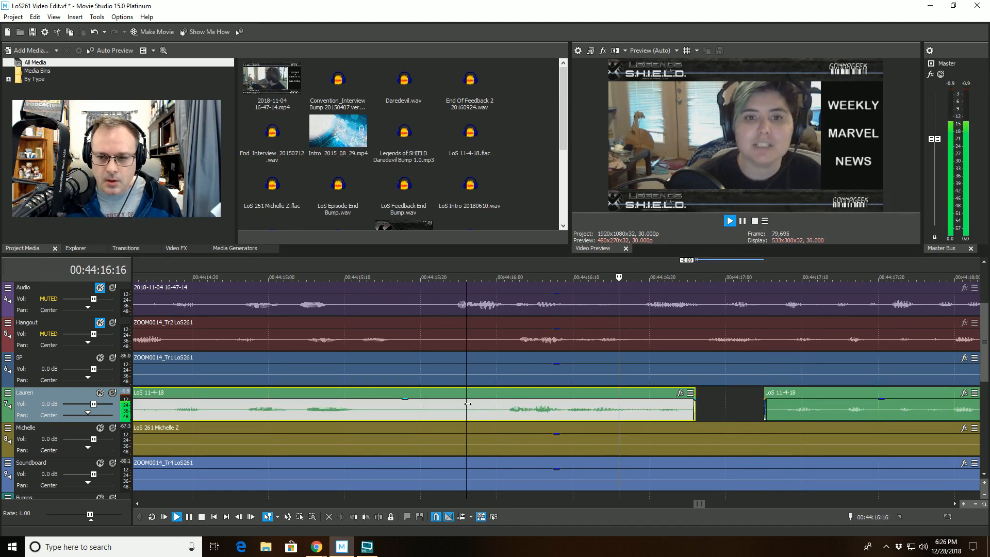
{"action": "scroll", "coordinate": [467, 404], "scroll_direction": "down", "scroll_amount": 5}
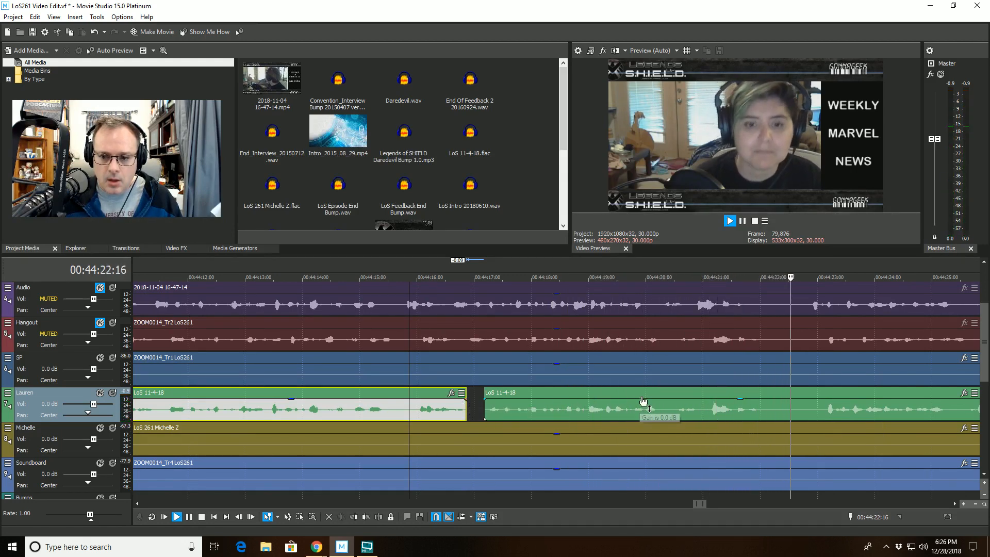
{"action": "key", "text": "space"}
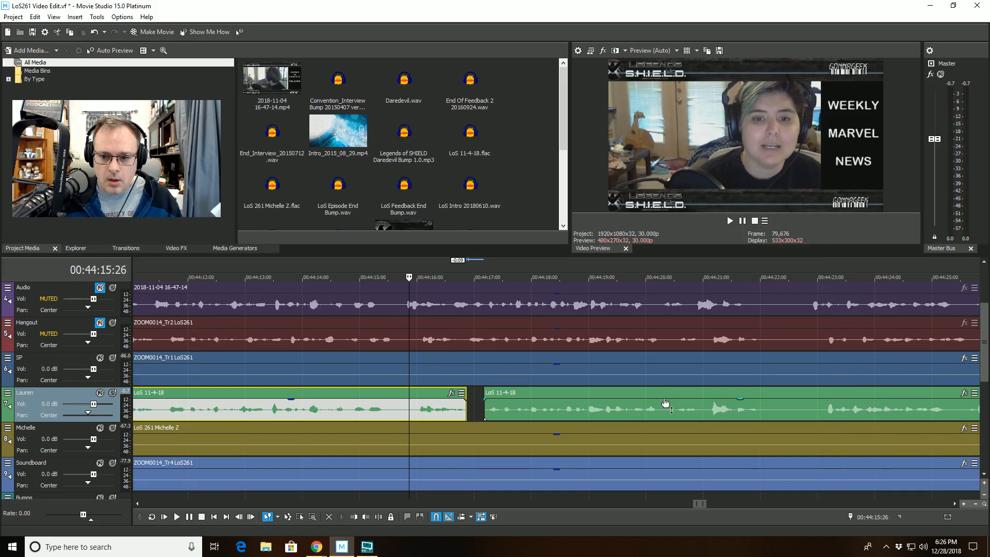
- Nudge the second Lauren clip slightly later twice, replaying after each move to check the timing
{"action": "left_click", "coordinate": [668, 403]}
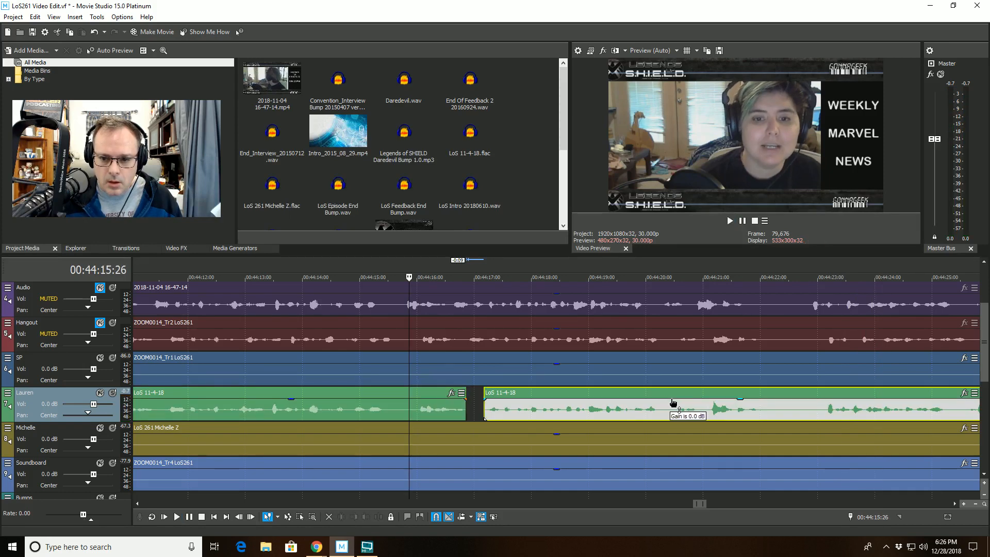
{"action": "left_click_drag", "start_coordinate": [673, 396], "coordinate": [676, 396]}
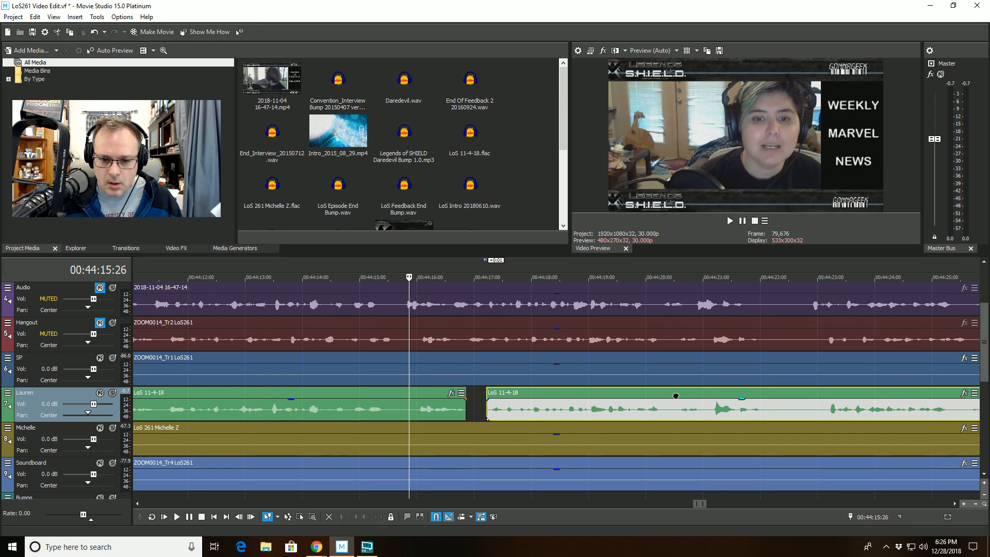
{"action": "left_click", "coordinate": [684, 267]}
{"action": "key", "text": "space"}
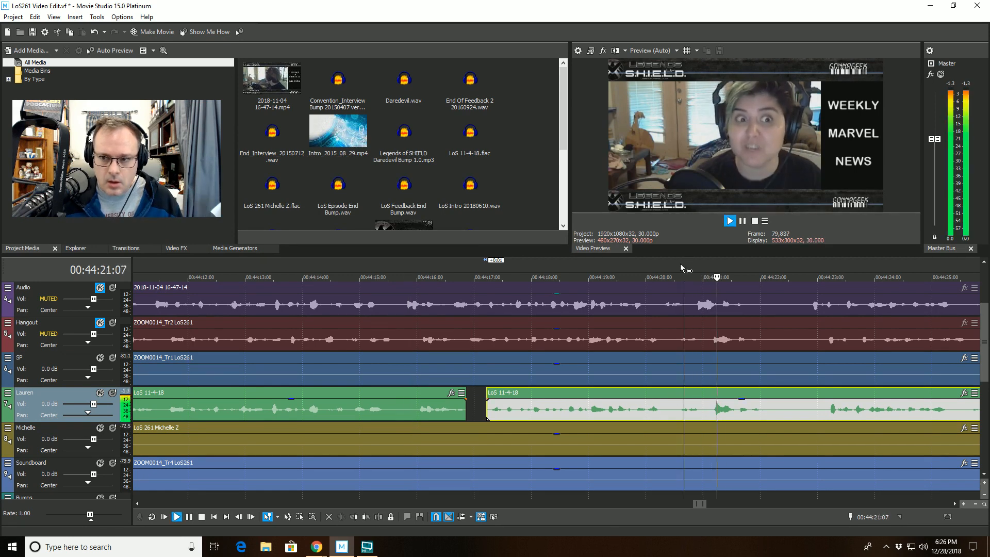
{"action": "key", "text": "space"}
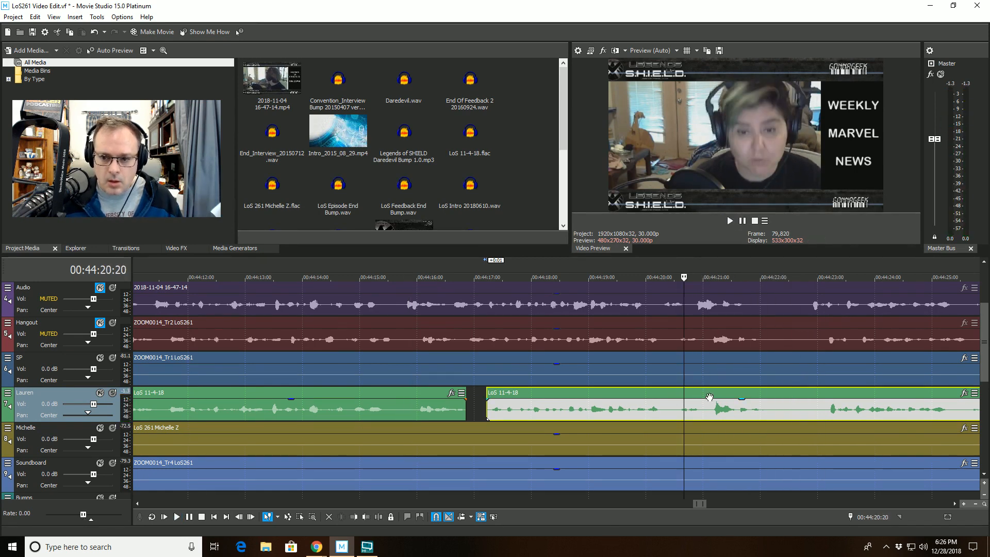
{"action": "left_click_drag", "start_coordinate": [715, 392], "coordinate": [719, 394]}
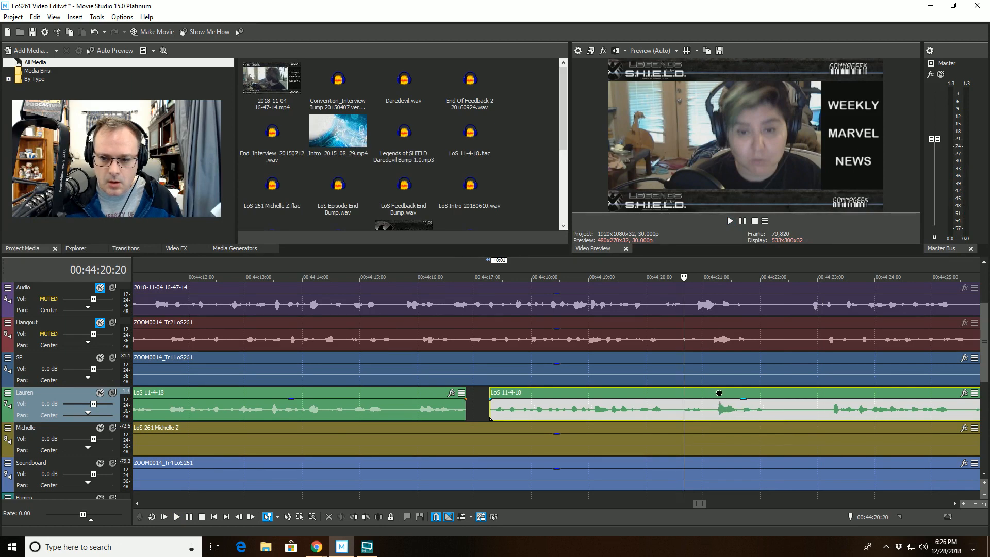
{"action": "key", "text": "space"}
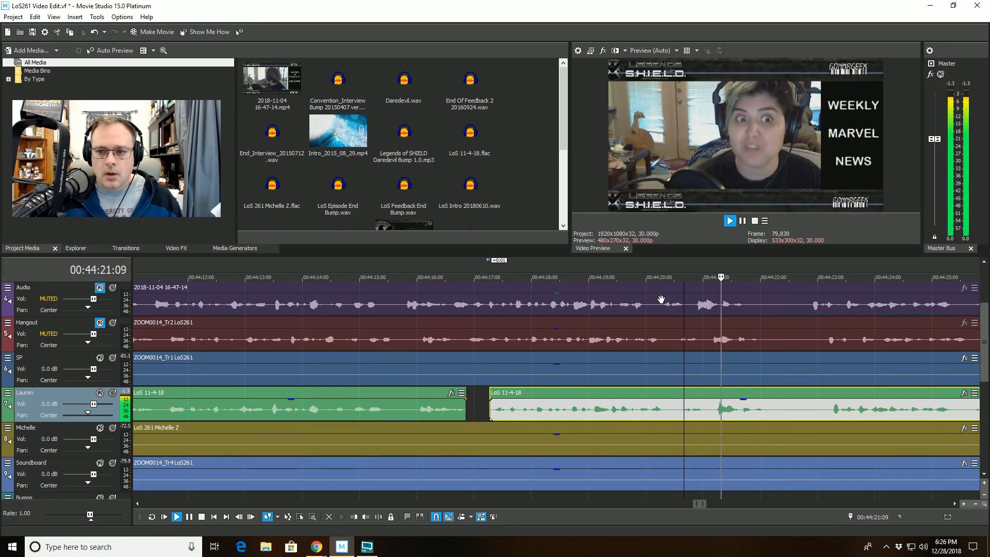
{"action": "key", "text": "space"}
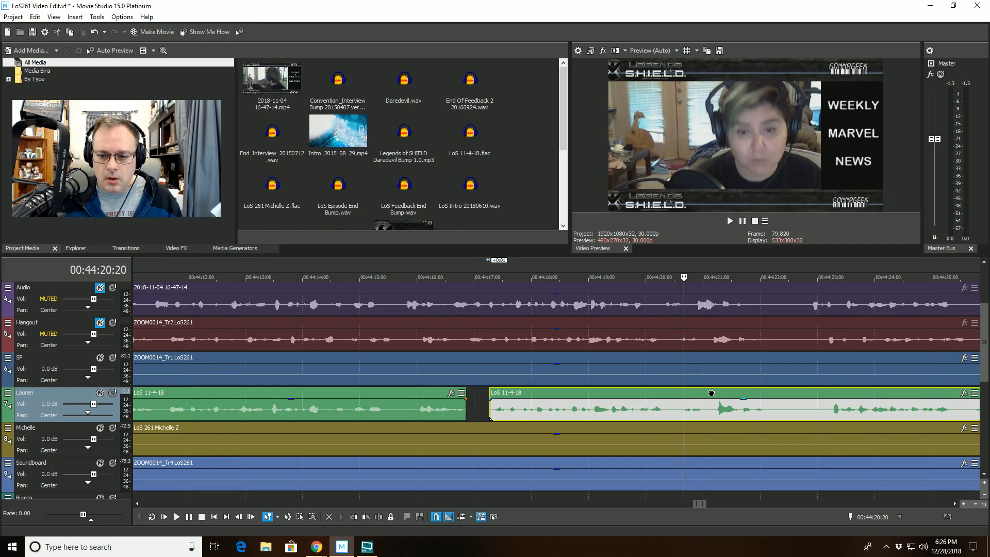
- Move the second Lauren clip earlier twice, then later again, replaying after each adjustment
{"action": "left_click_drag", "start_coordinate": [711, 393], "coordinate": [708, 393]}
{"action": "key", "text": "space"}
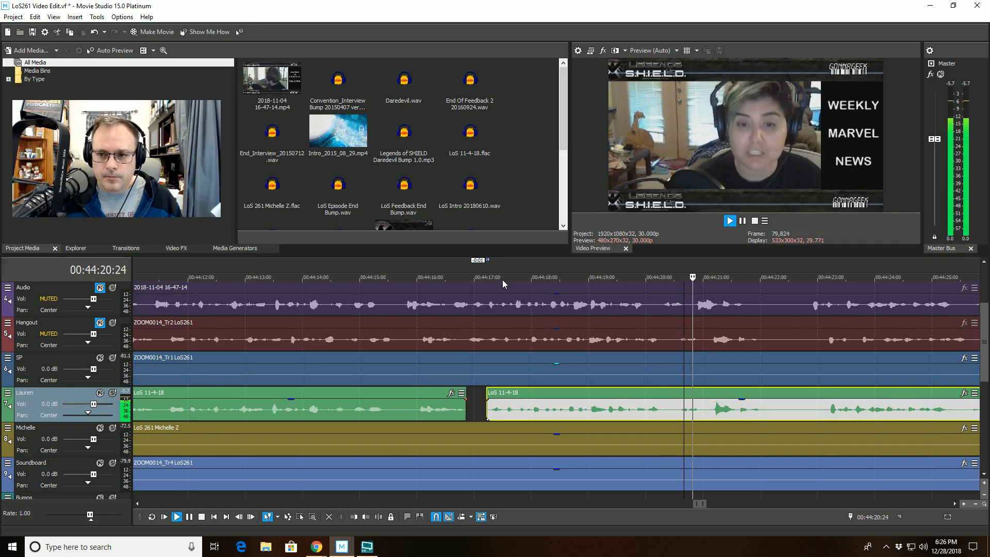
{"action": "key", "text": "space"}
{"action": "left_click_drag", "start_coordinate": [718, 394], "coordinate": [715, 395]}
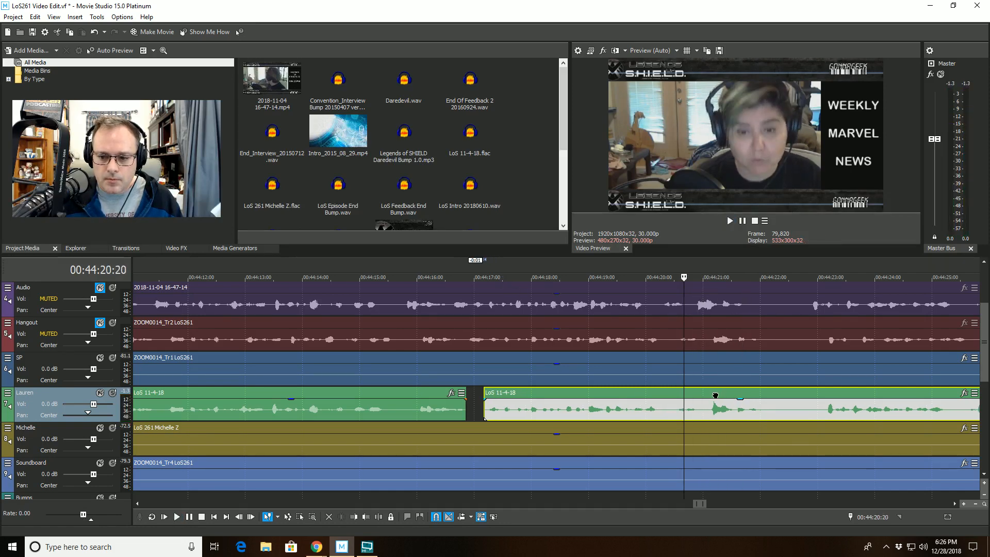
{"action": "key", "text": "space"}
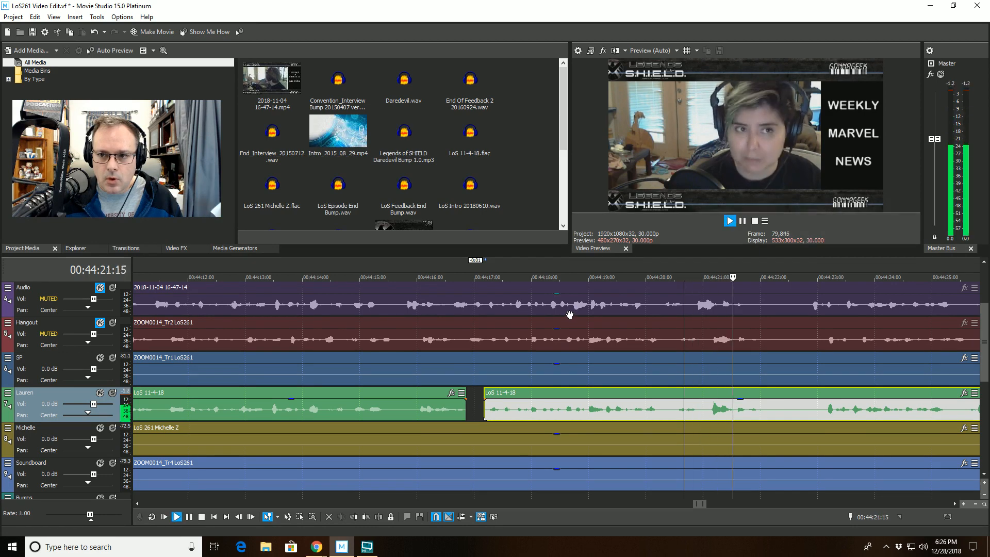
{"action": "key", "text": "space"}
{"action": "left_click_drag", "start_coordinate": [724, 393], "coordinate": [732, 394]}
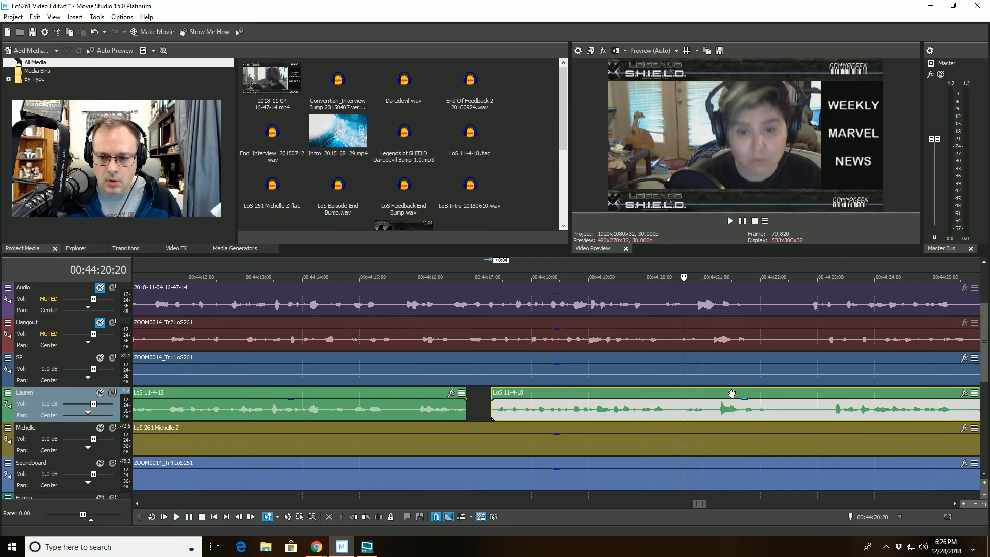
{"action": "key", "text": "space"}
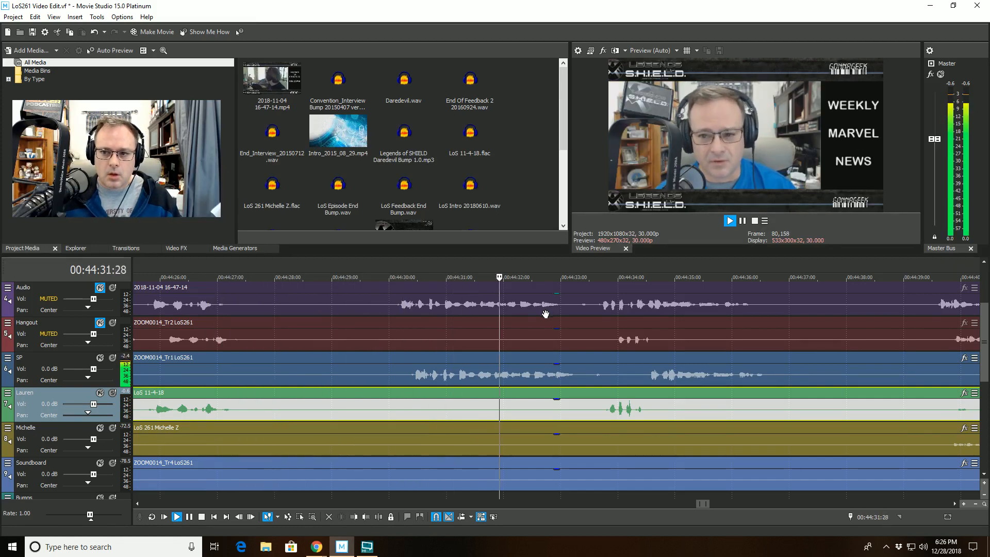
- Split the SP clip at 00:44:34:13 and trim the later piece to start at 00:44:34:22
{"action": "scroll", "coordinate": [545, 314], "scroll_direction": "down", "scroll_amount": 2}
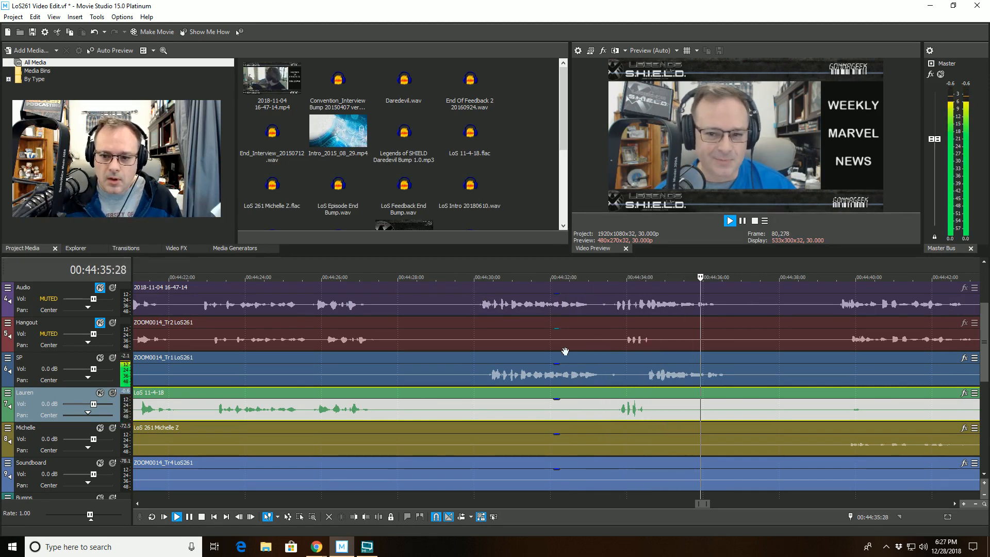
{"action": "key", "text": "space"}
{"action": "left_click", "coordinate": [742, 384]}
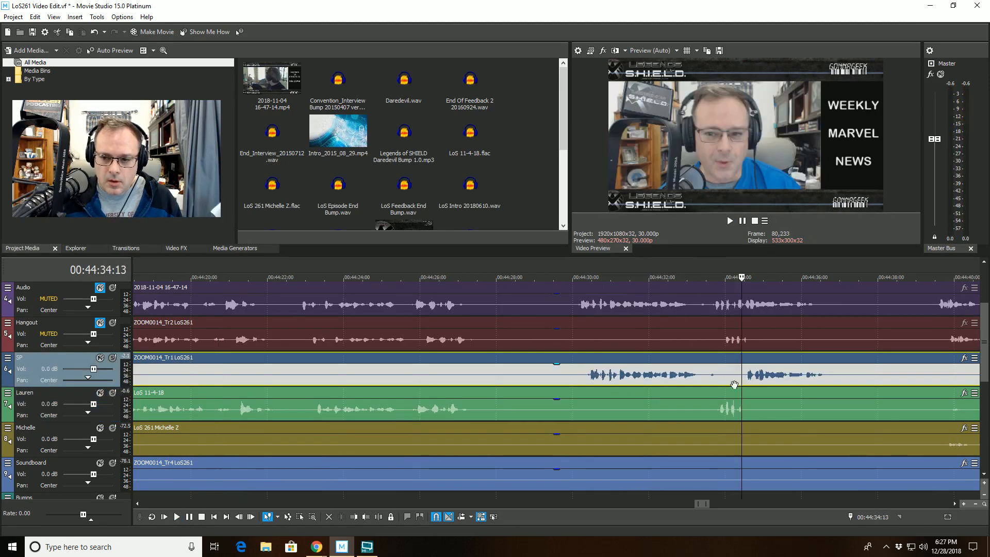
{"action": "left_click", "coordinate": [379, 516]}
{"action": "scroll", "coordinate": [740, 392], "scroll_direction": "up", "scroll_amount": 5}
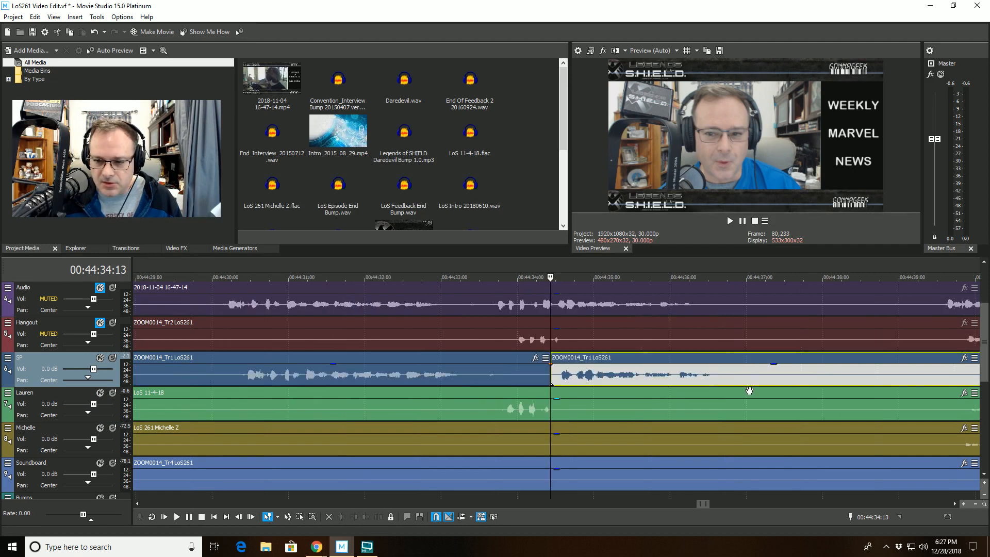
{"action": "left_click", "coordinate": [619, 381]}
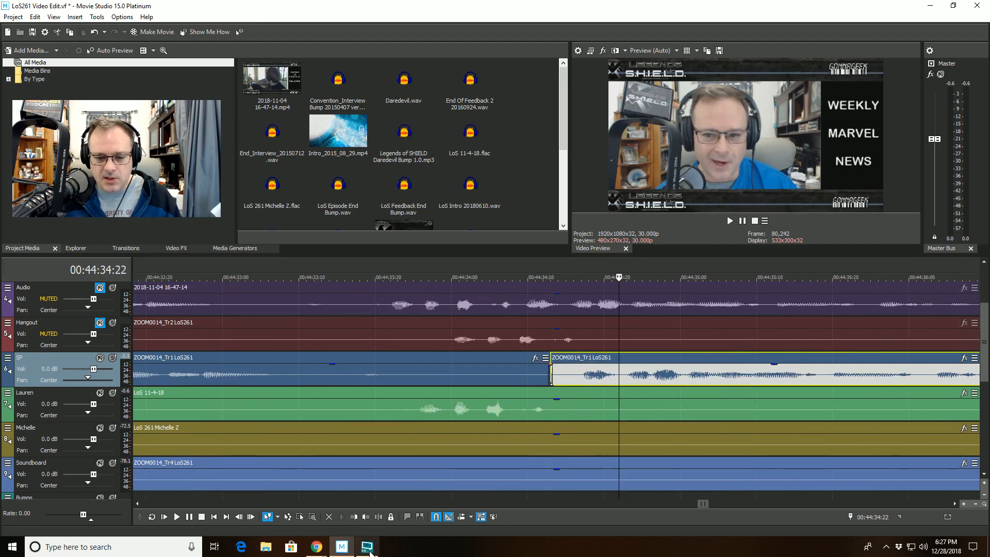
{"action": "left_click", "coordinate": [353, 516]}
- Play back the SP edit to check the new gap between its two clips
{"action": "left_click", "coordinate": [292, 378]}
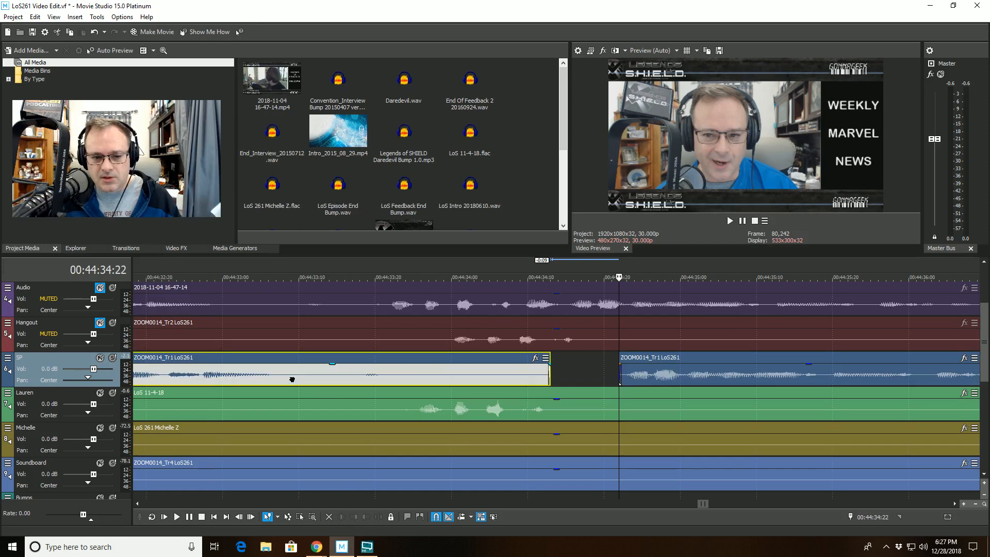
{"action": "key", "text": "space"}
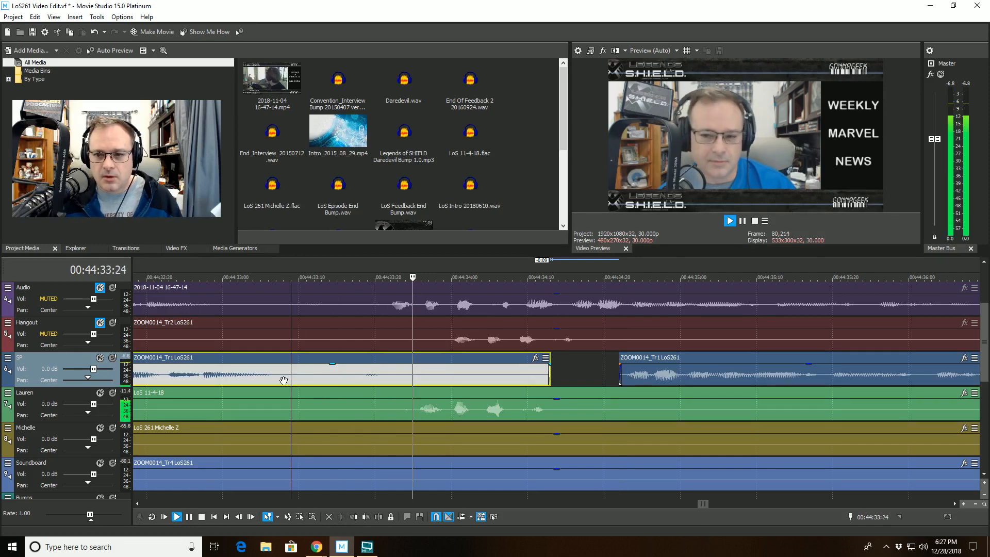
{"action": "scroll", "coordinate": [283, 381], "scroll_direction": "down", "scroll_amount": 6}
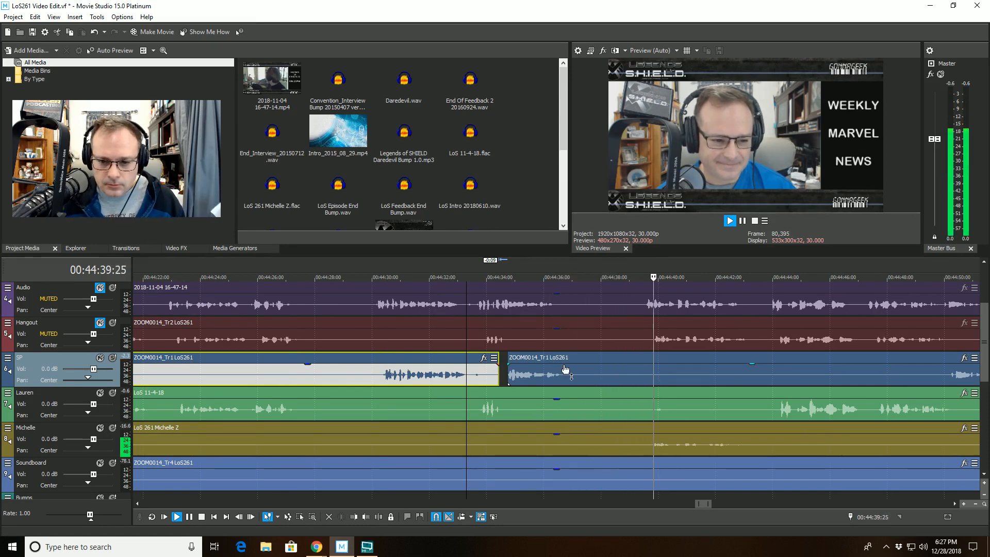
{"action": "left_click", "coordinate": [564, 364]}
{"action": "key", "text": "space"}
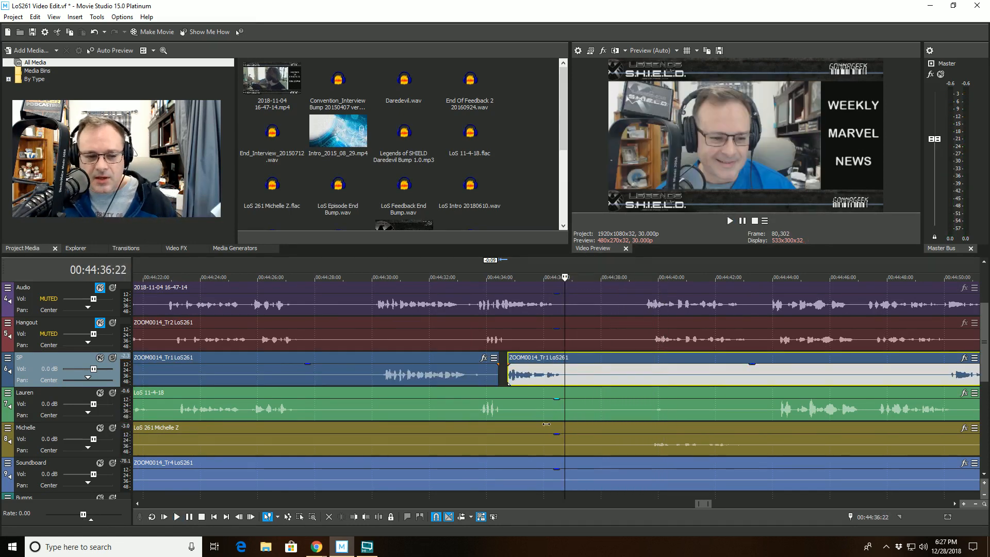
{"action": "key", "text": "space"}
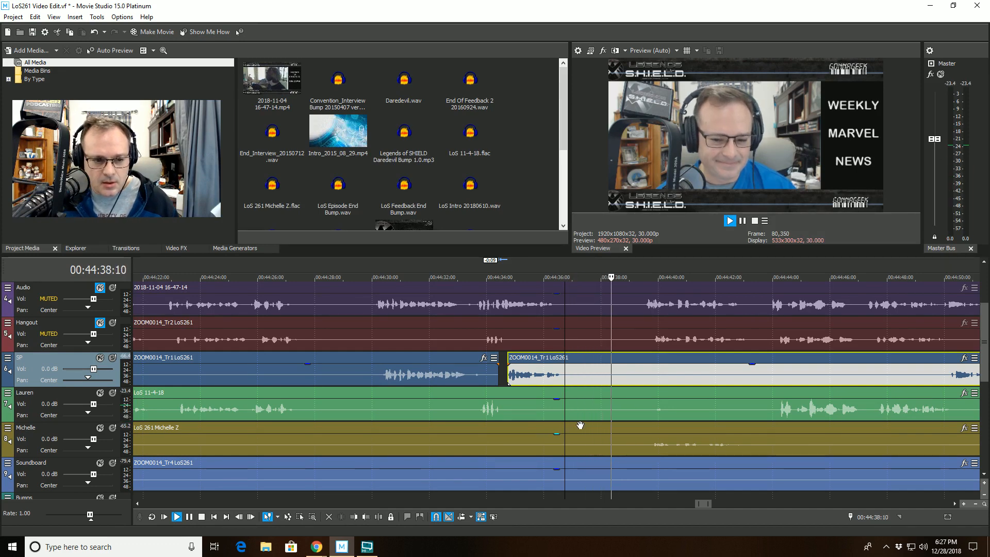
{"action": "left_click", "coordinate": [632, 403]}
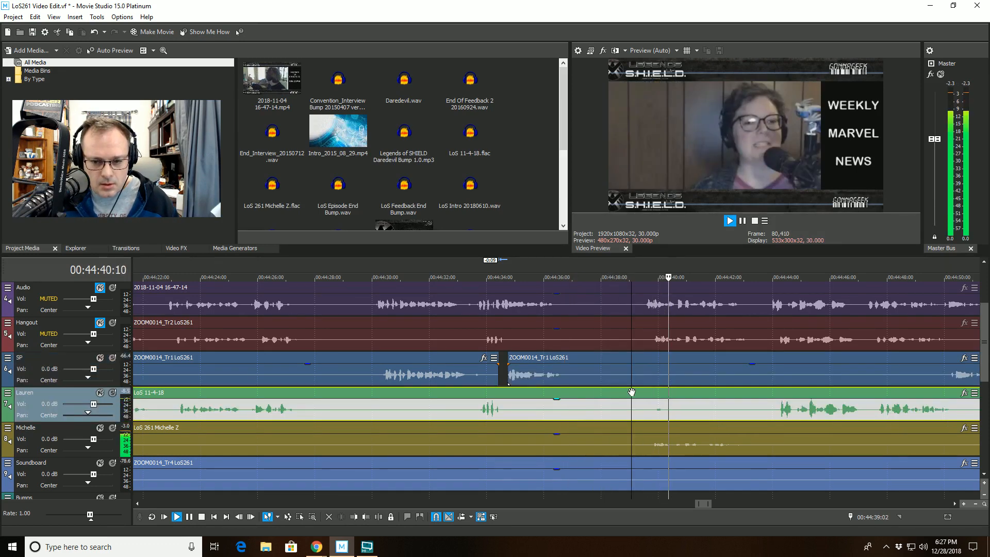
- Split Lauren's clip and trim the left part's end back to leave a gap, then play it back
{"action": "key", "text": "space"}
{"action": "left_click", "coordinate": [383, 518]}
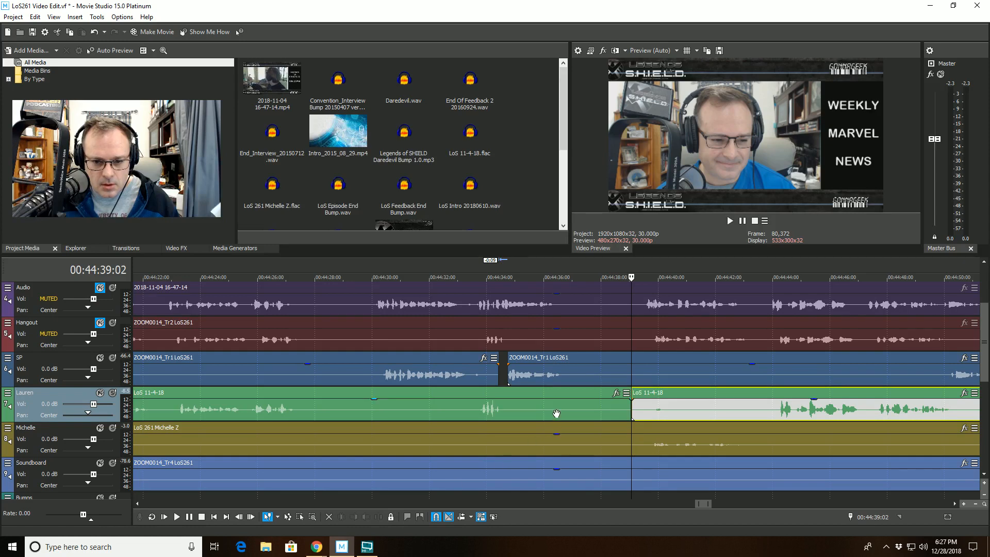
{"action": "left_click", "coordinate": [556, 400]}
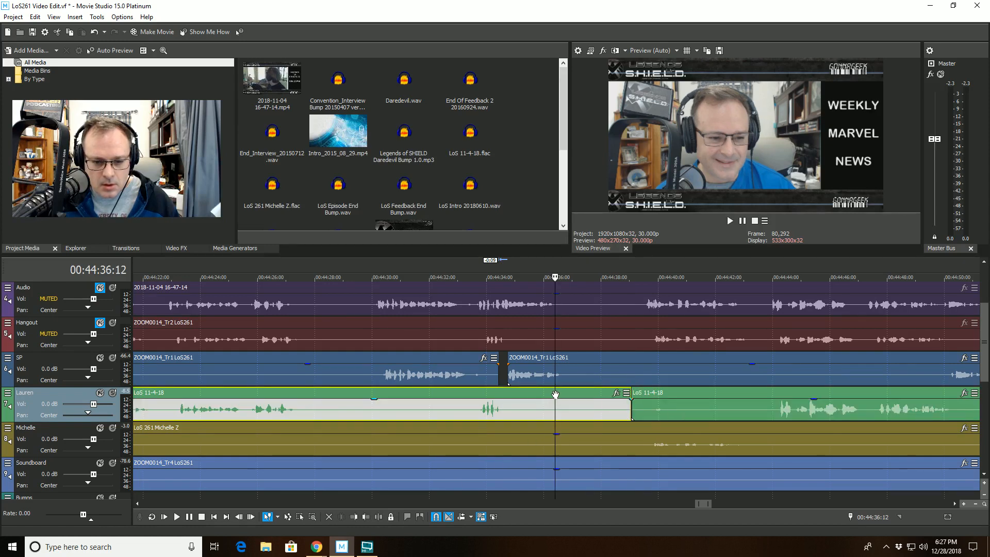
{"action": "left_click", "coordinate": [366, 517]}
{"action": "left_click", "coordinate": [519, 374]}
{"action": "key", "text": "space"}
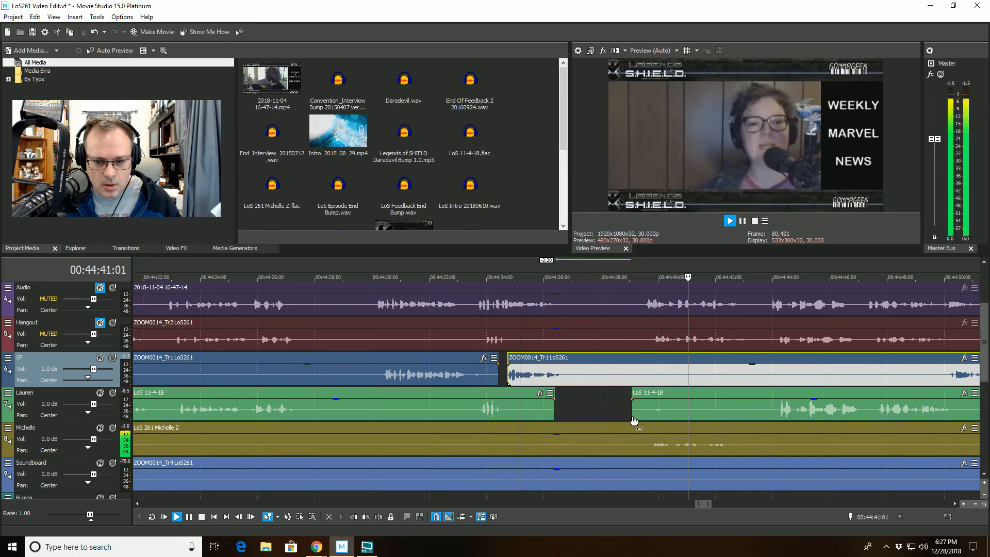
{"action": "key", "text": "space"}
- Trim the later Lauren clip's start to 00:44:39:17, then further to 00:44:40:28, replaying each trim
{"action": "left_click", "coordinate": [645, 394]}
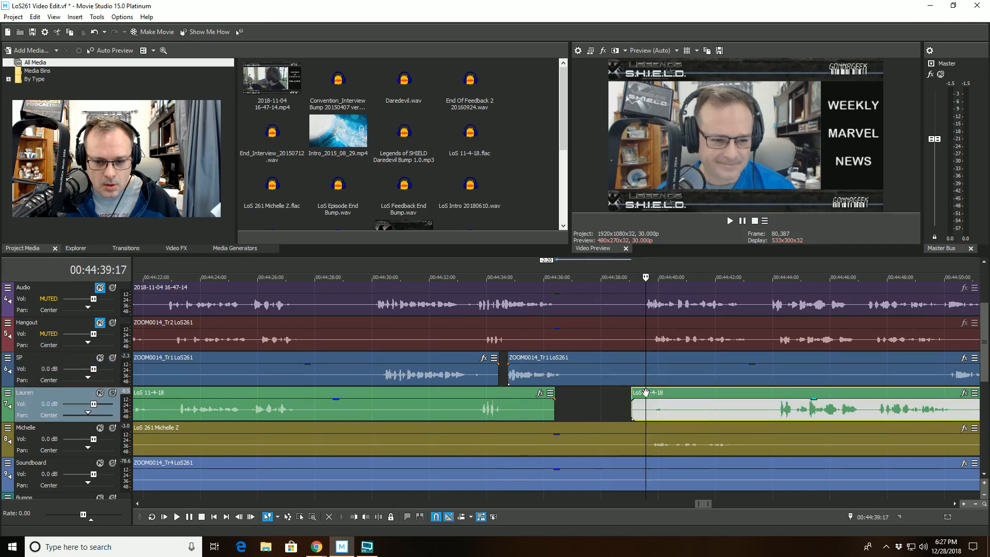
{"action": "left_click", "coordinate": [354, 517]}
{"action": "left_click", "coordinate": [621, 405]}
{"action": "key", "text": "space"}
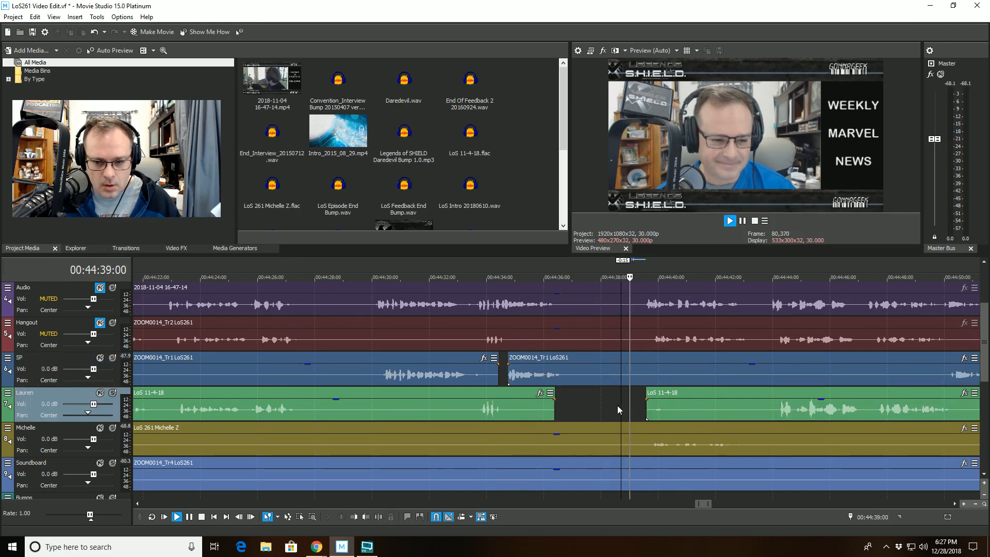
{"action": "key", "text": "space"}
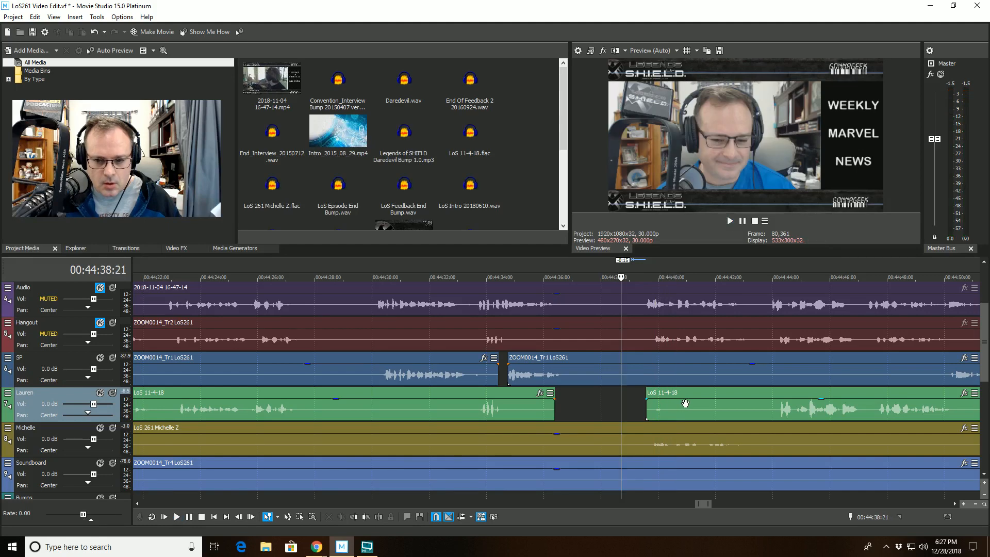
{"action": "left_click", "coordinate": [685, 403]}
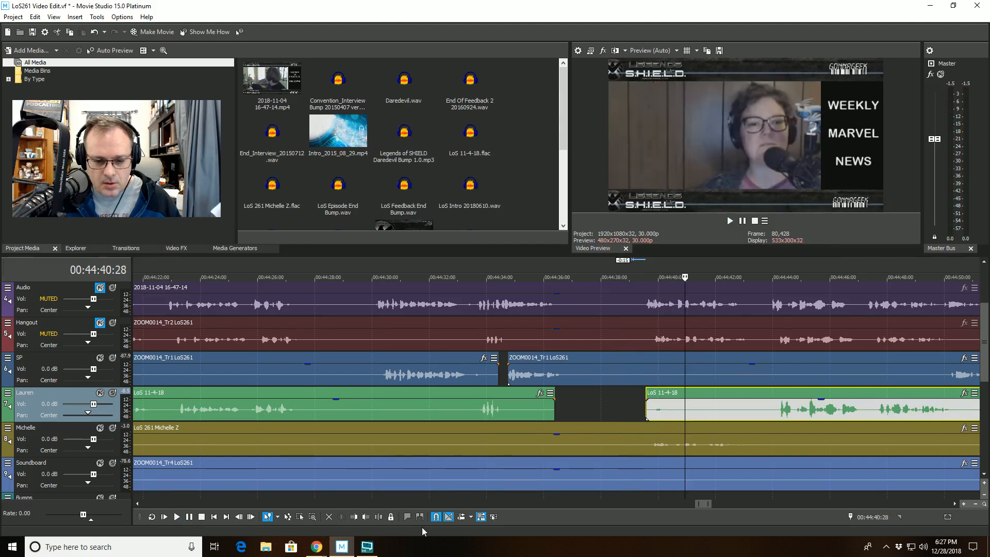
{"action": "left_click", "coordinate": [355, 518]}
{"action": "left_click", "coordinate": [608, 366]}
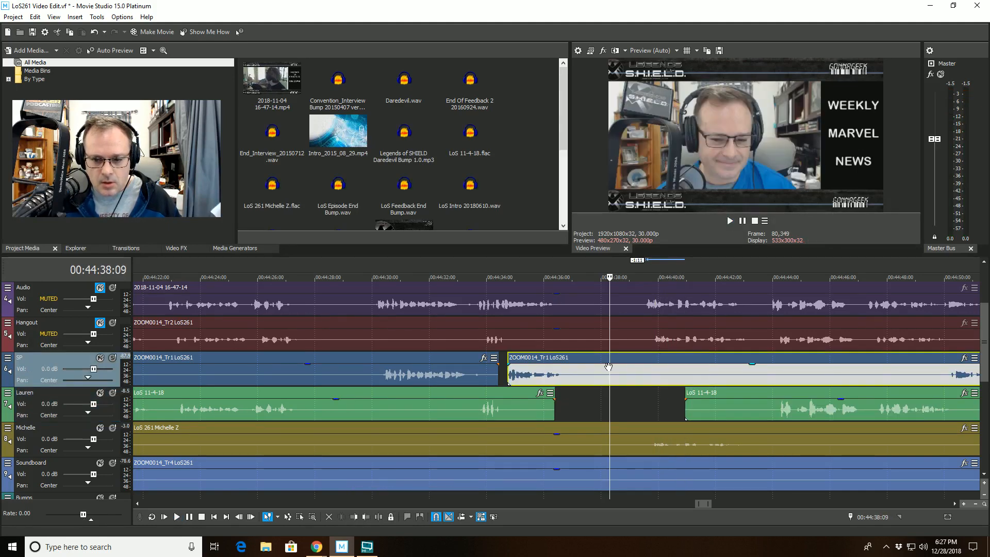
{"action": "key", "text": "space"}
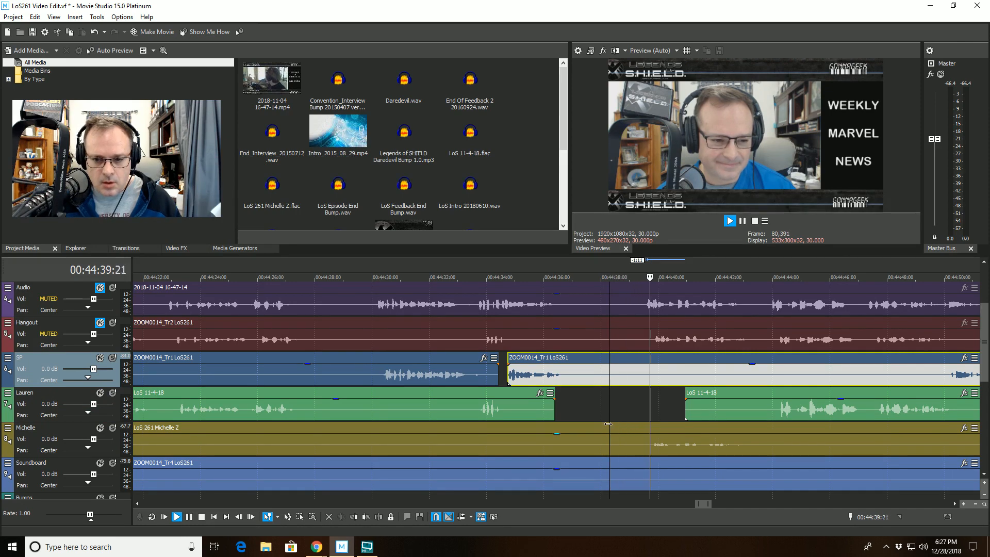
- Split Lauren at 00:45:02:06, trim the right piece to start at 00:45:02:18, and replay the cut
{"action": "scroll", "coordinate": [609, 424], "scroll_direction": "down", "scroll_amount": 3}
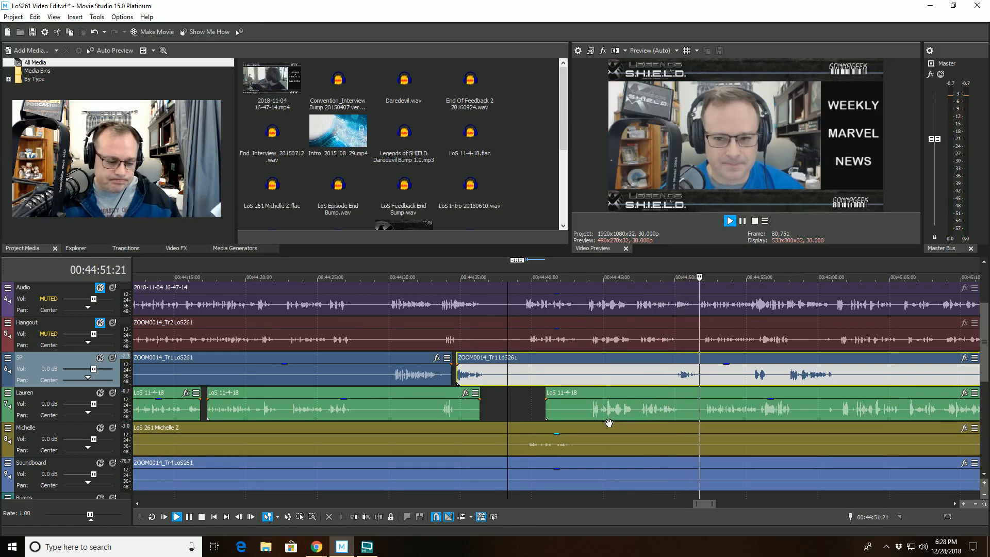
{"action": "scroll", "coordinate": [609, 422], "scroll_direction": "up", "scroll_amount": 4}
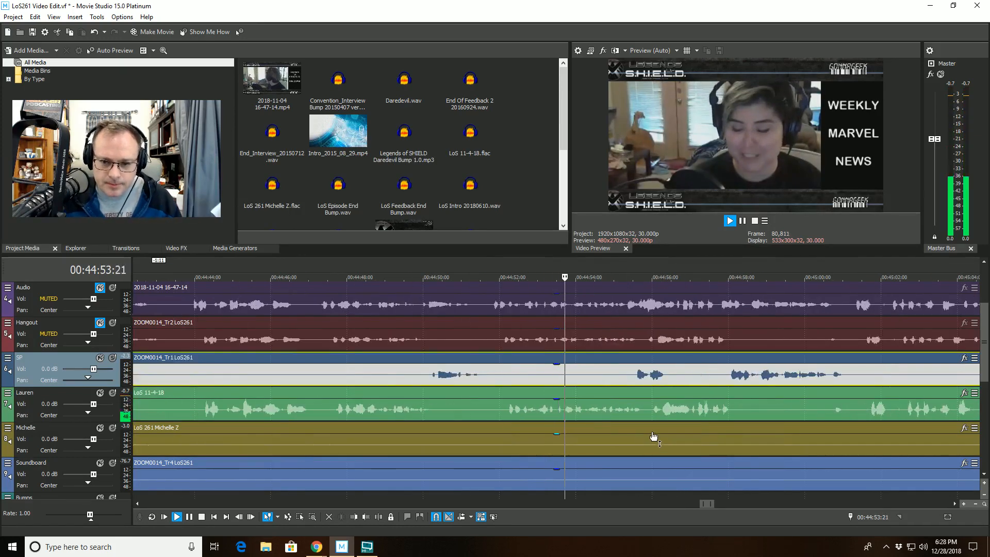
{"action": "scroll", "coordinate": [652, 427], "scroll_direction": "up", "scroll_amount": 2}
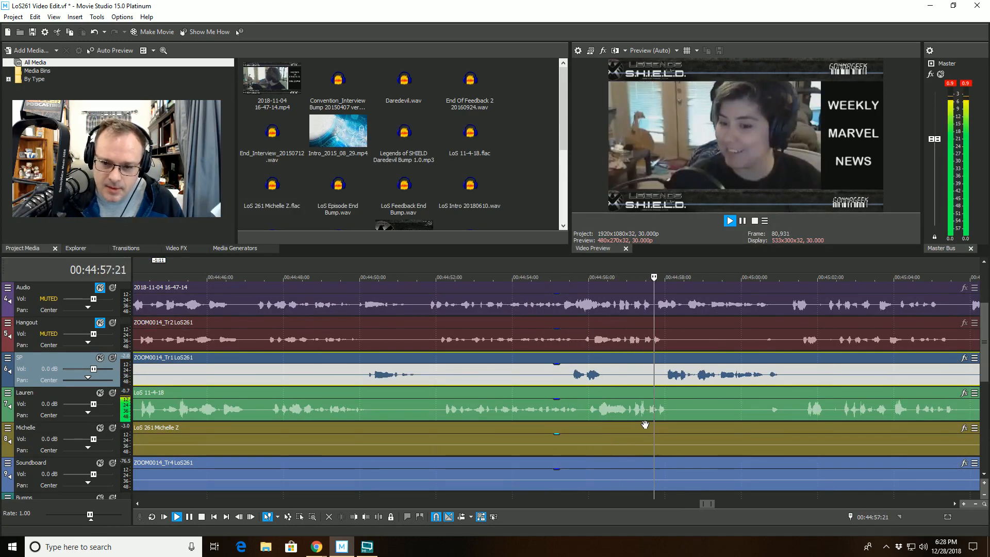
{"action": "scroll", "coordinate": [643, 424], "scroll_direction": "down", "scroll_amount": 1}
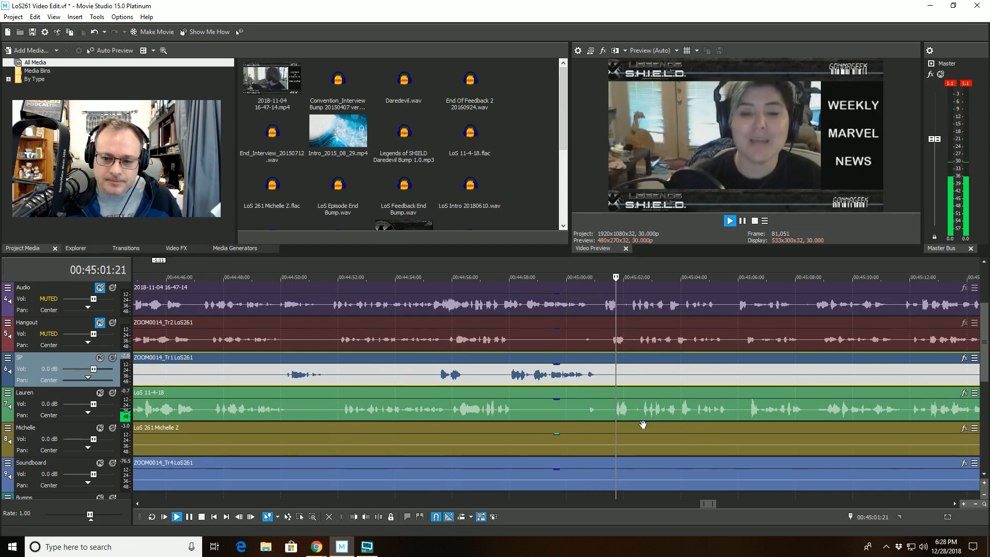
{"action": "left_click", "coordinate": [630, 394]}
{"action": "left_click", "coordinate": [380, 517]}
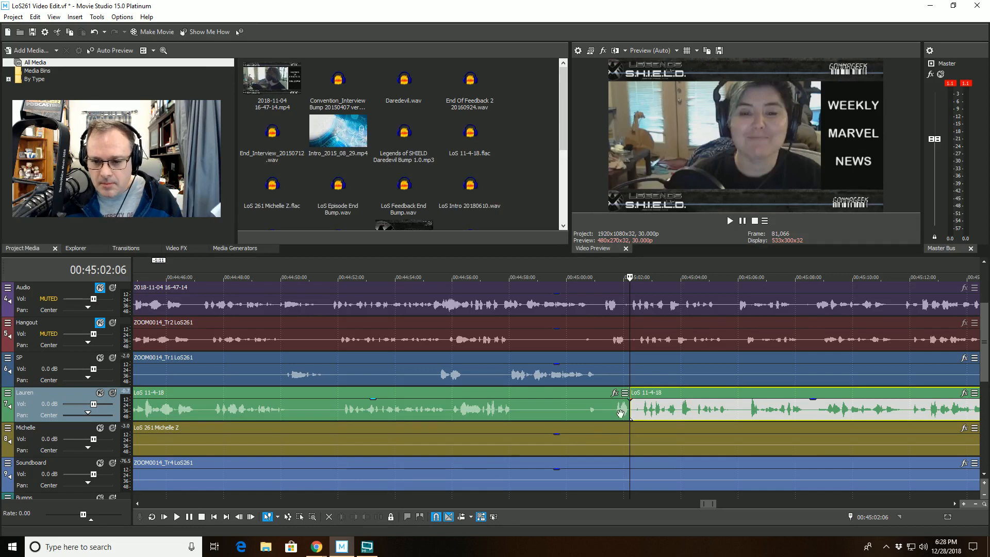
{"action": "left_click", "coordinate": [640, 392]}
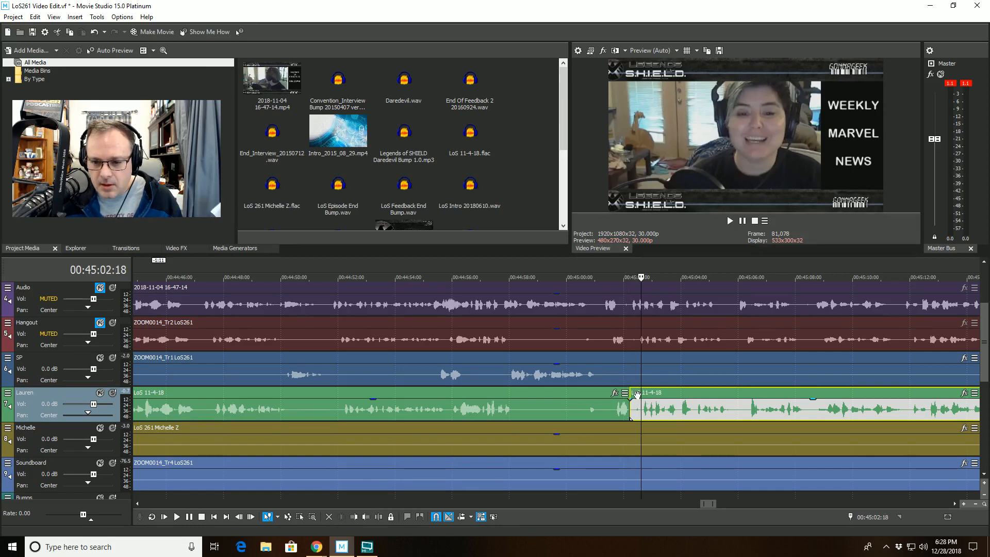
{"action": "left_click", "coordinate": [355, 517]}
{"action": "left_click", "coordinate": [612, 396]}
{"action": "key", "text": "space"}
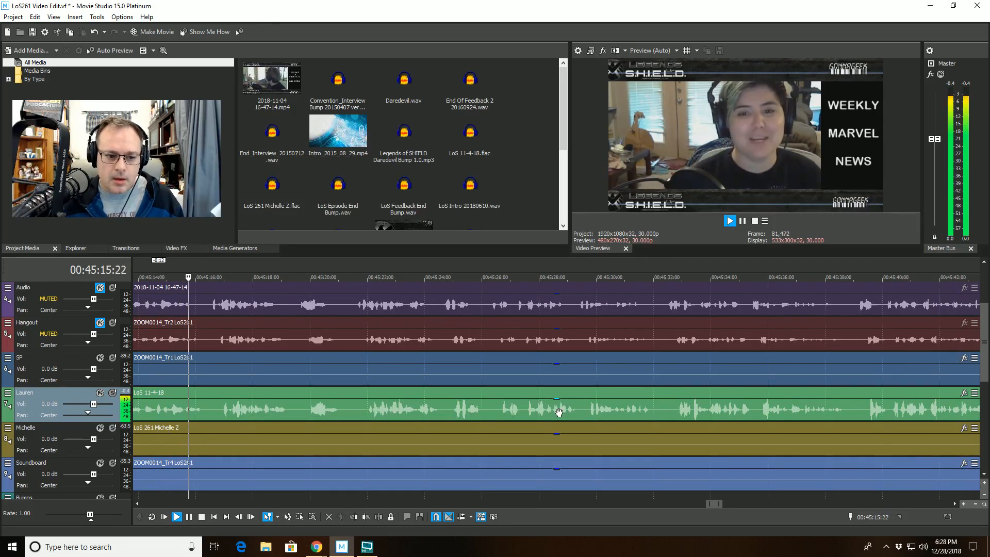
- Listen to the unwanted sound and split the Lauren clip at 00:45:16:09
{"action": "left_click", "coordinate": [196, 392]}
{"action": "scroll", "coordinate": [482, 424], "scroll_direction": "up", "scroll_amount": 3}
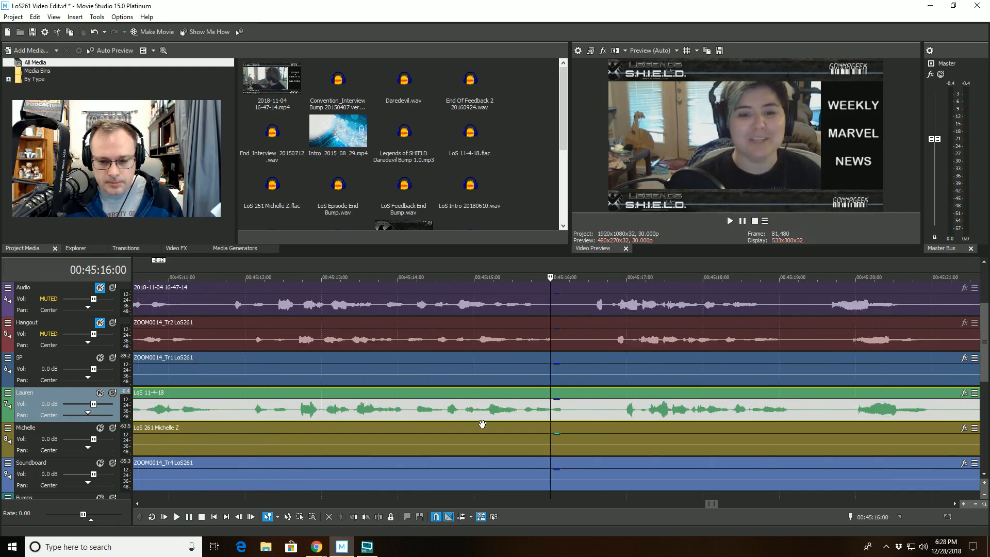
{"action": "key", "text": "space"}
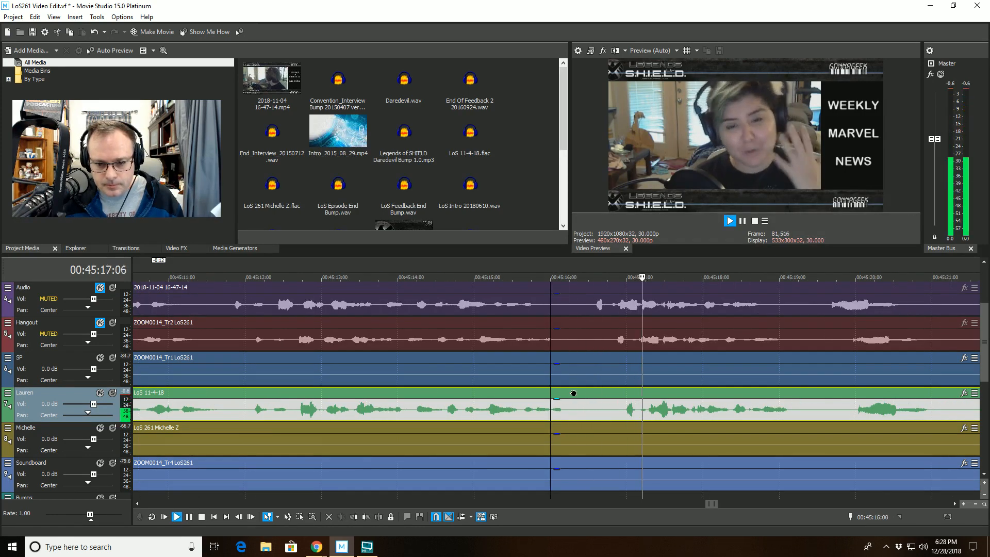
{"action": "left_click", "coordinate": [573, 394]}
{"action": "key", "text": "space"}
{"action": "left_click", "coordinate": [367, 517]}
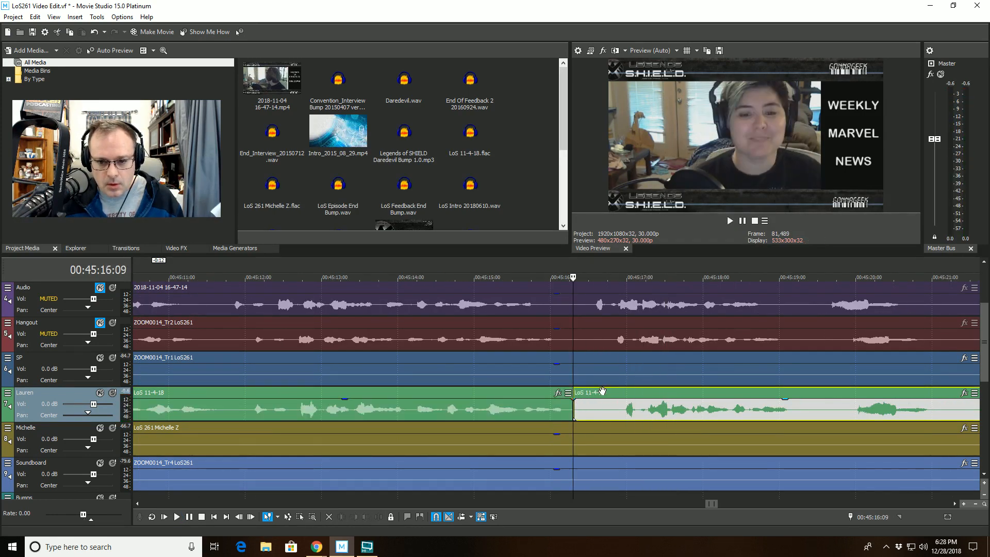
- Undo the wrong Trim End and trim the second clip's start, then review from 00:45:15:06
{"action": "key", "text": "space"}
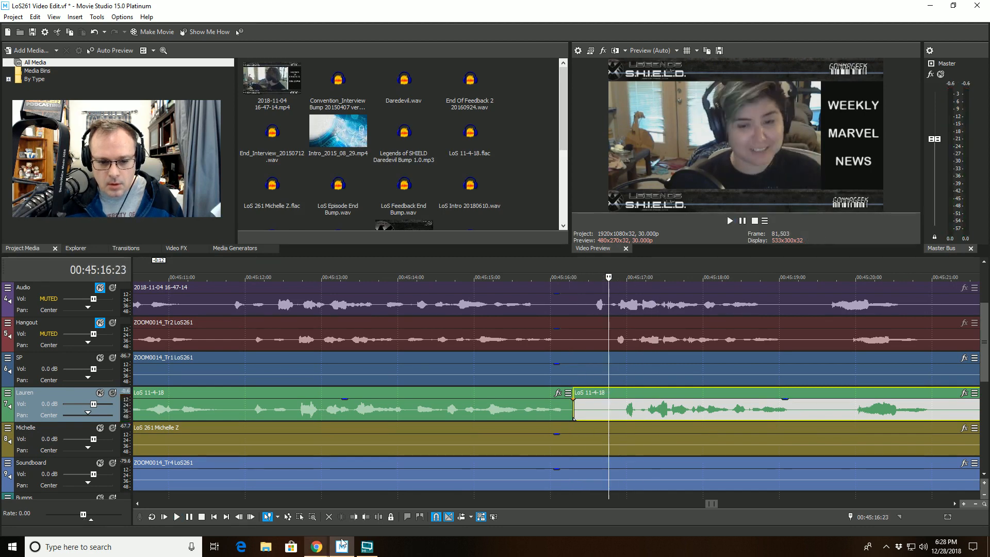
{"action": "left_click", "coordinate": [363, 517]}
{"action": "key", "text": "ctrl+z"}
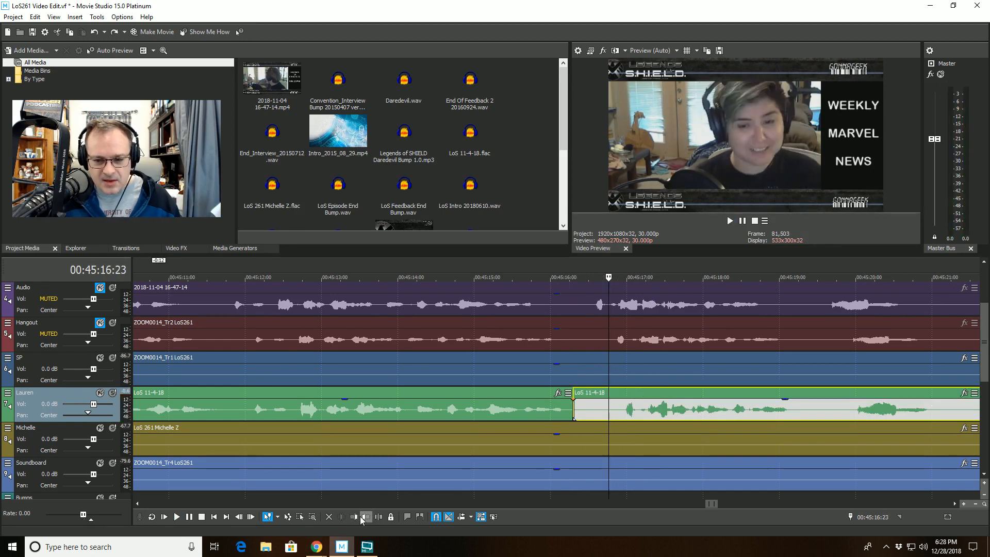
{"action": "left_click", "coordinate": [354, 518]}
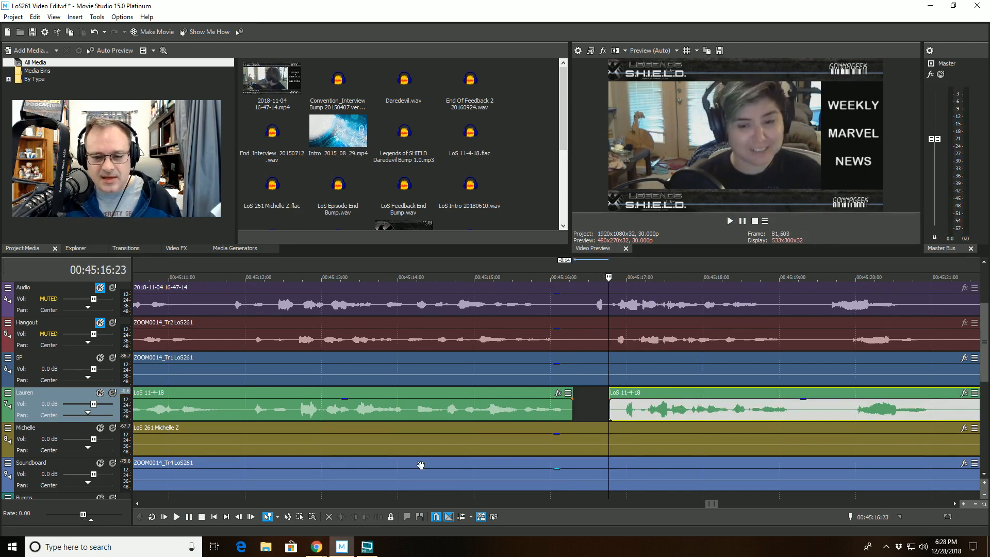
{"action": "left_click", "coordinate": [490, 360]}
{"action": "key", "text": "space"}
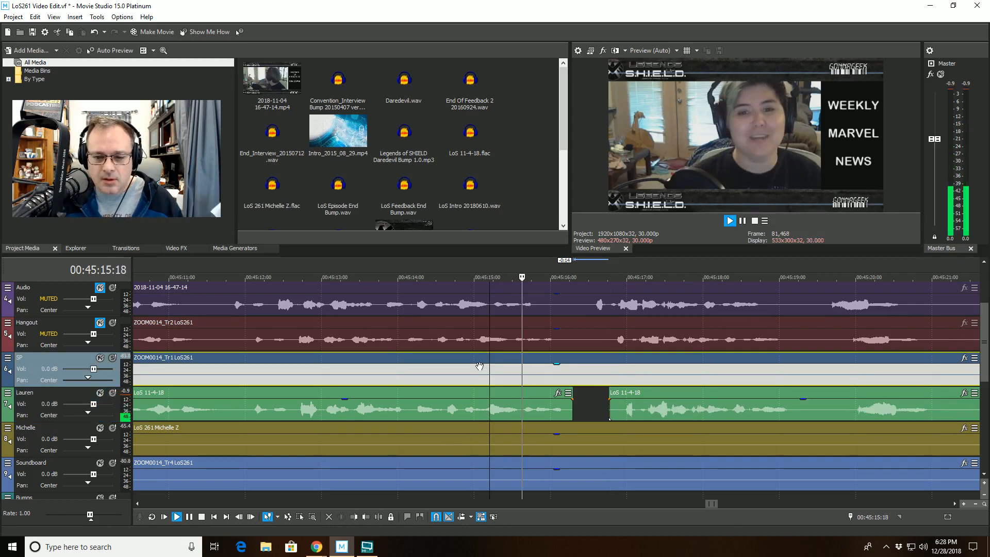
{"action": "key", "text": "space"}
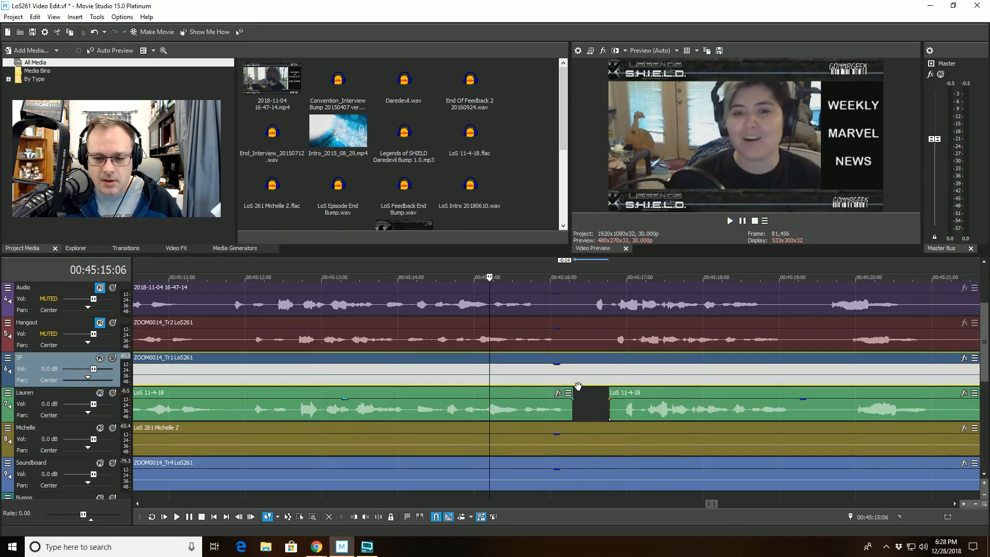
- Trim the later Lauren clip's start to 00:45:16:26 and play back from 00:45:15:15
{"action": "left_click", "coordinate": [616, 391]}
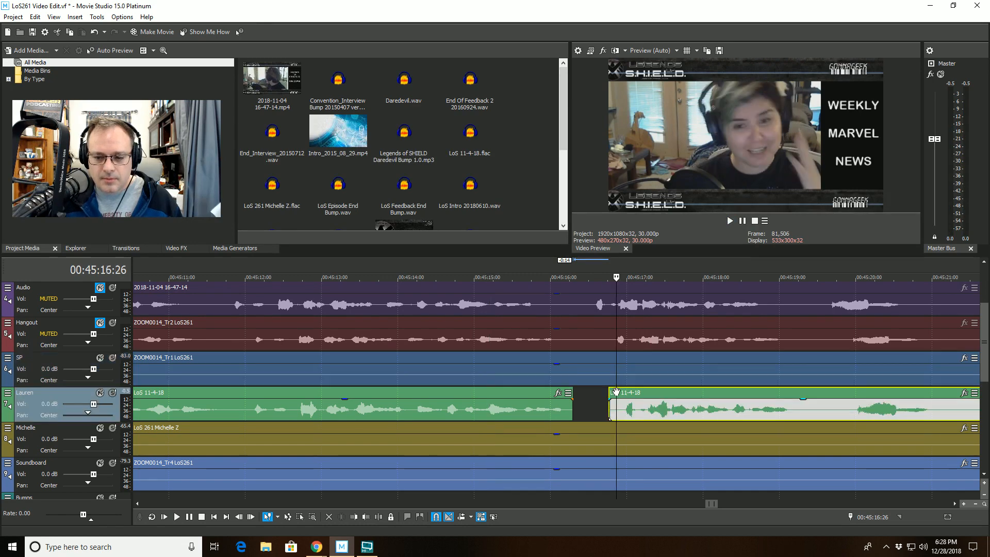
{"action": "left_click", "coordinate": [355, 517]}
{"action": "left_click", "coordinate": [511, 325]}
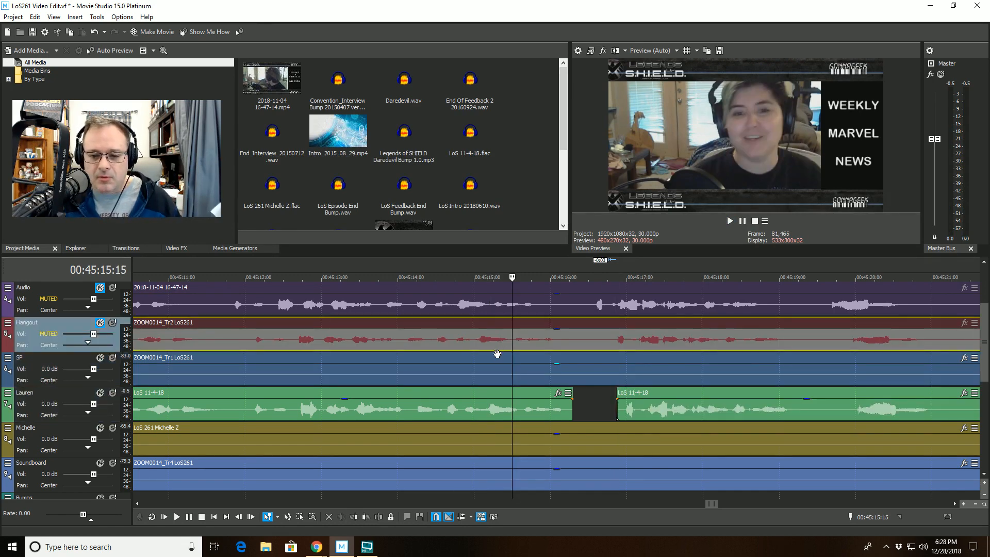
{"action": "key", "text": "space"}
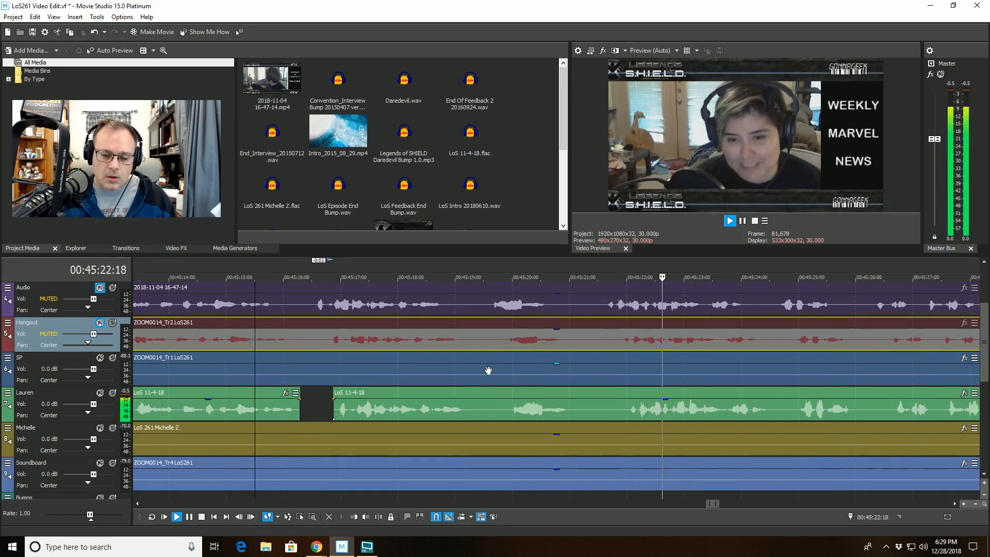
- Split the Lauren clip at the unwanted sound at 00:45:31:29
{"action": "scroll", "coordinate": [487, 367], "scroll_direction": "down", "scroll_amount": 2}
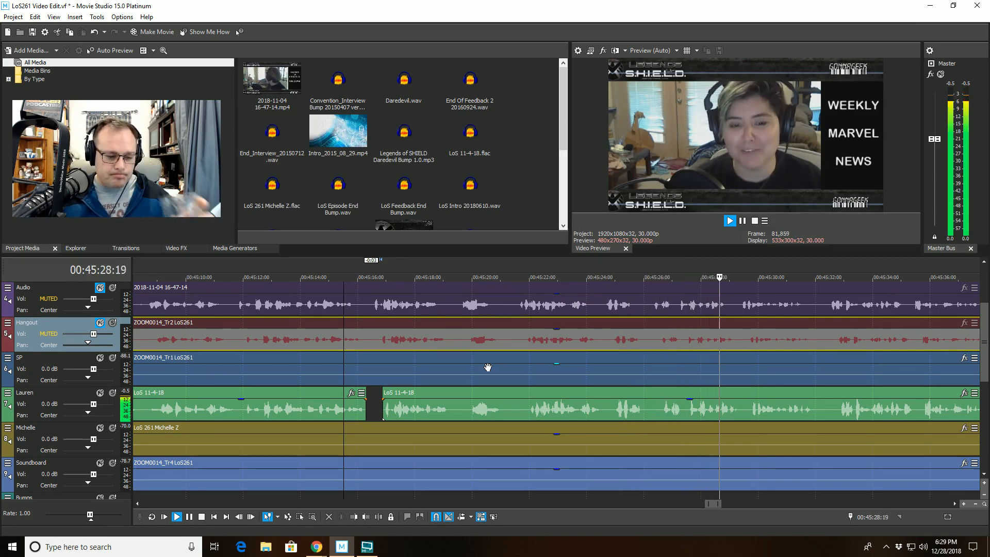
{"action": "scroll", "coordinate": [487, 367], "scroll_direction": "down", "scroll_amount": 2}
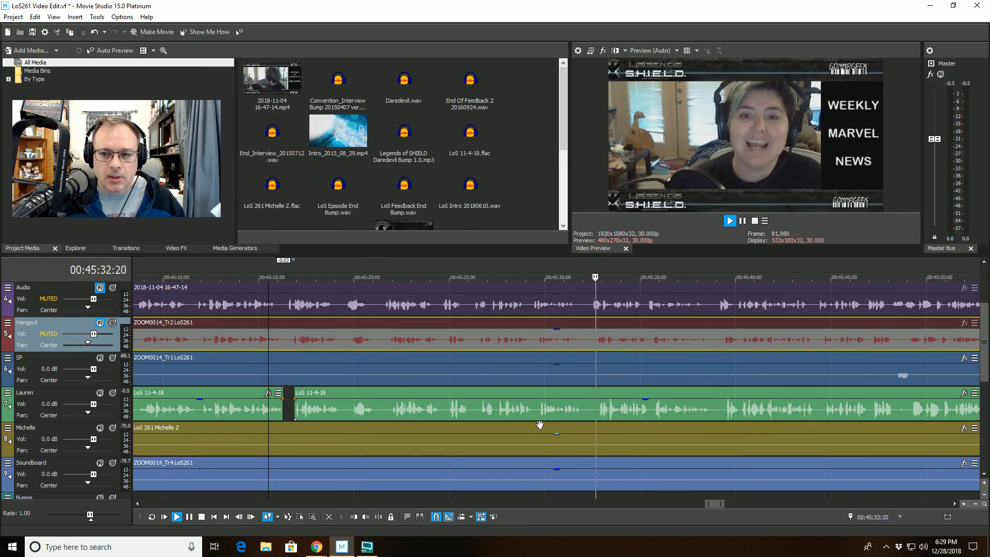
{"action": "left_click", "coordinate": [582, 394]}
{"action": "key", "text": "space"}
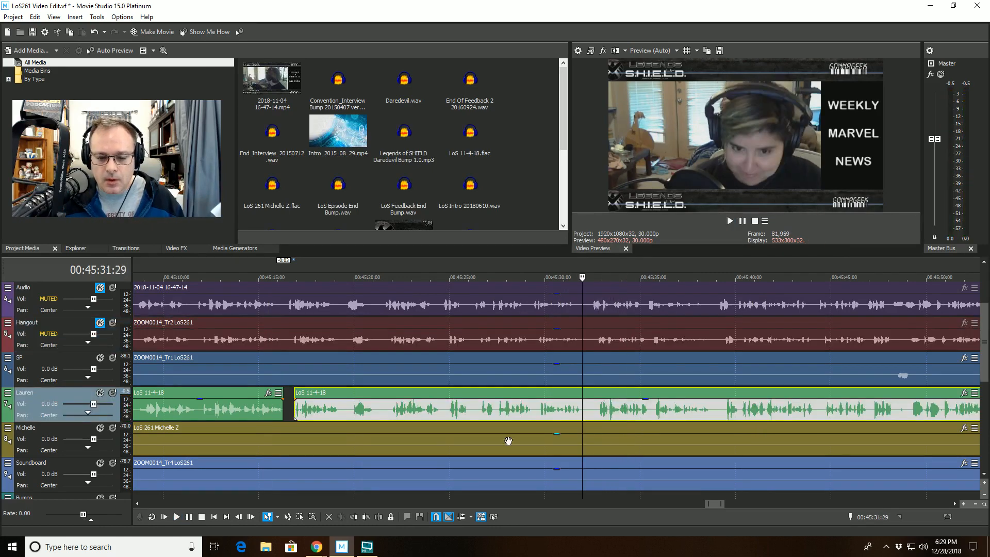
{"action": "key", "text": "s"}
- Trim the later Lauren clip's start to 00:45:32:25 and play back the new gap
{"action": "scroll", "coordinate": [559, 420], "scroll_direction": "up", "scroll_amount": 5}
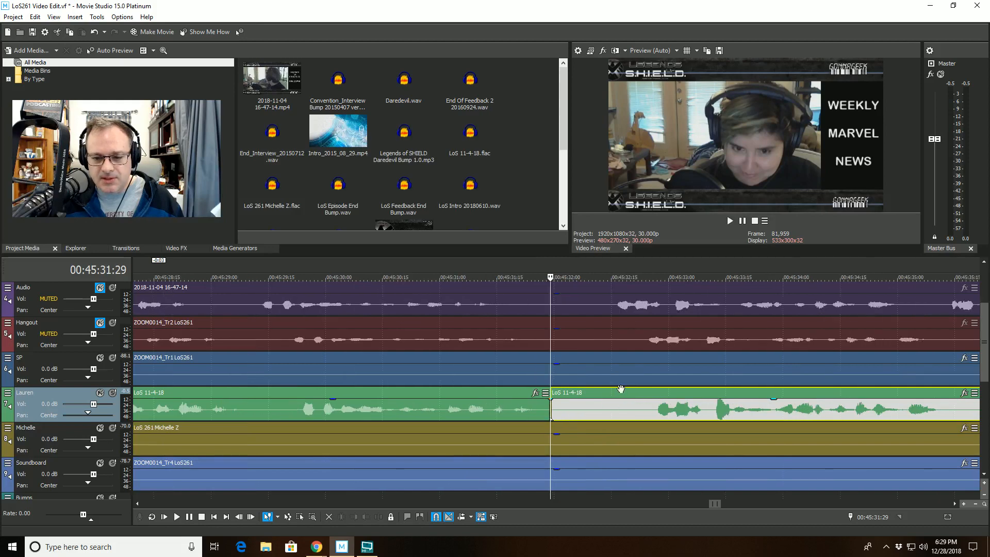
{"action": "left_click", "coordinate": [650, 392]}
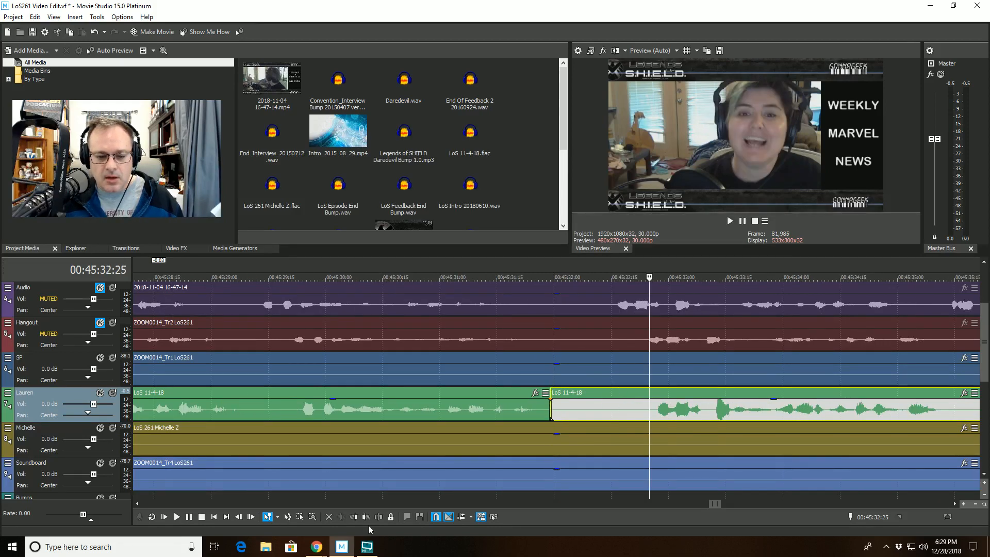
{"action": "left_click", "coordinate": [354, 516]}
{"action": "left_click", "coordinate": [410, 360]}
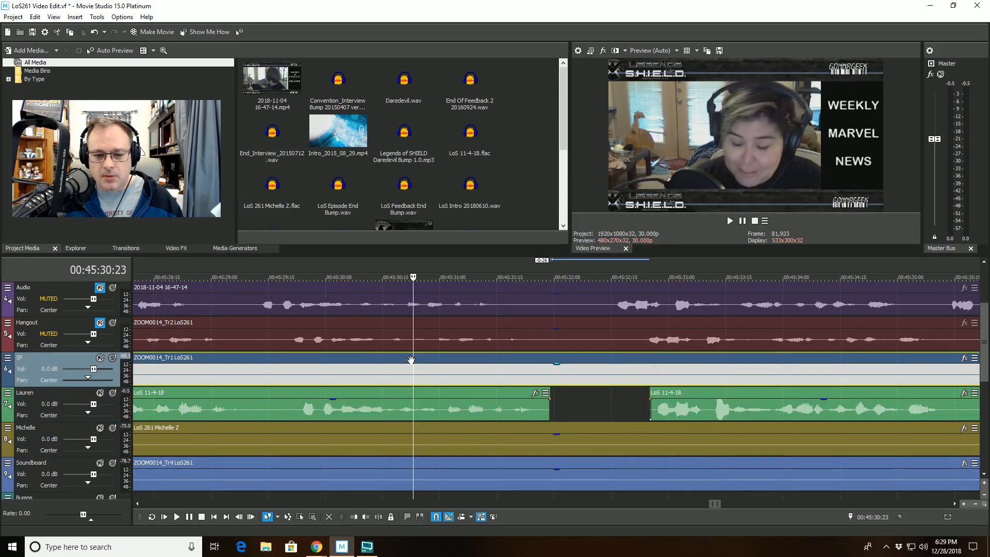
{"action": "key", "text": "space"}
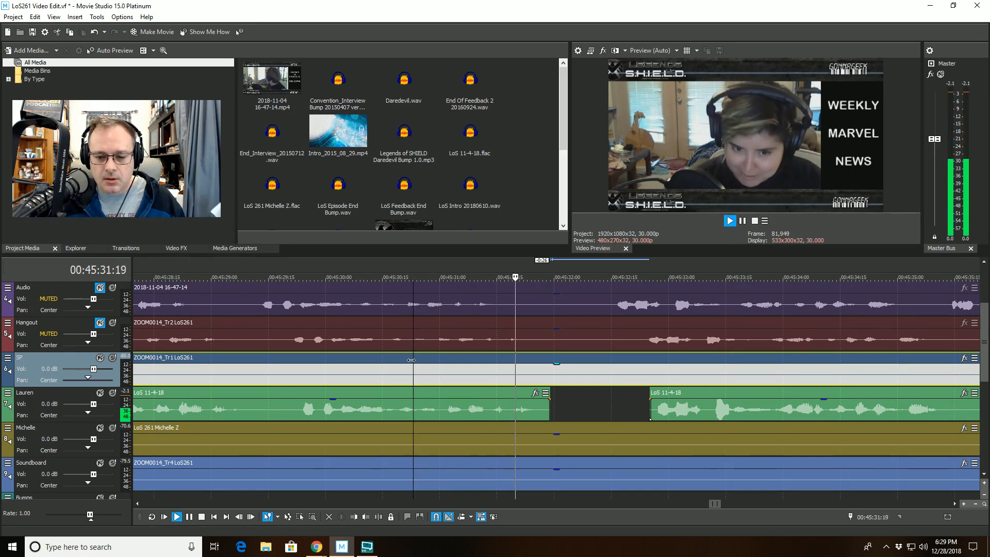
- Continue listening to Lauren's track from 00:45:45:23
{"action": "scroll", "coordinate": [410, 360], "scroll_direction": "down", "scroll_amount": 8}
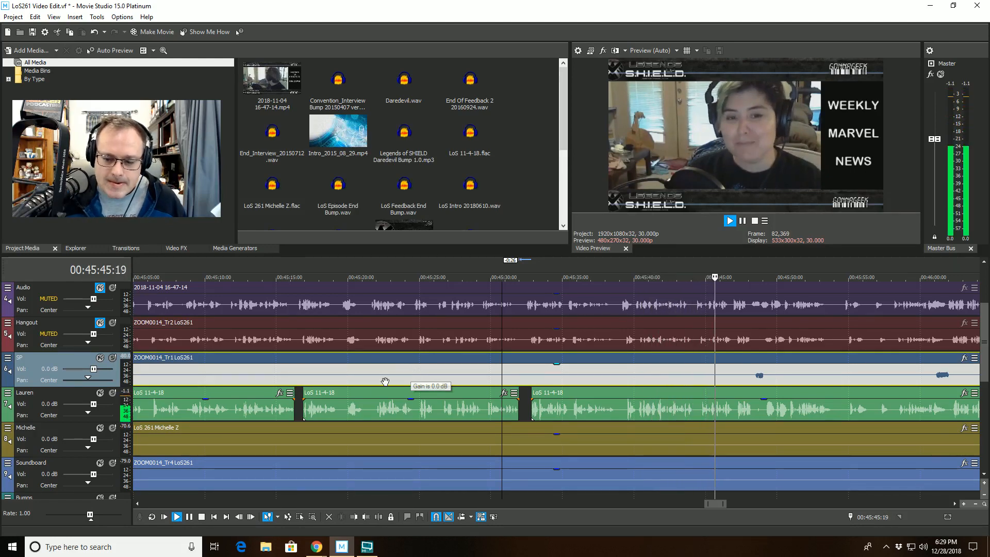
{"action": "scroll", "coordinate": [459, 407], "scroll_direction": "down", "scroll_amount": 5}
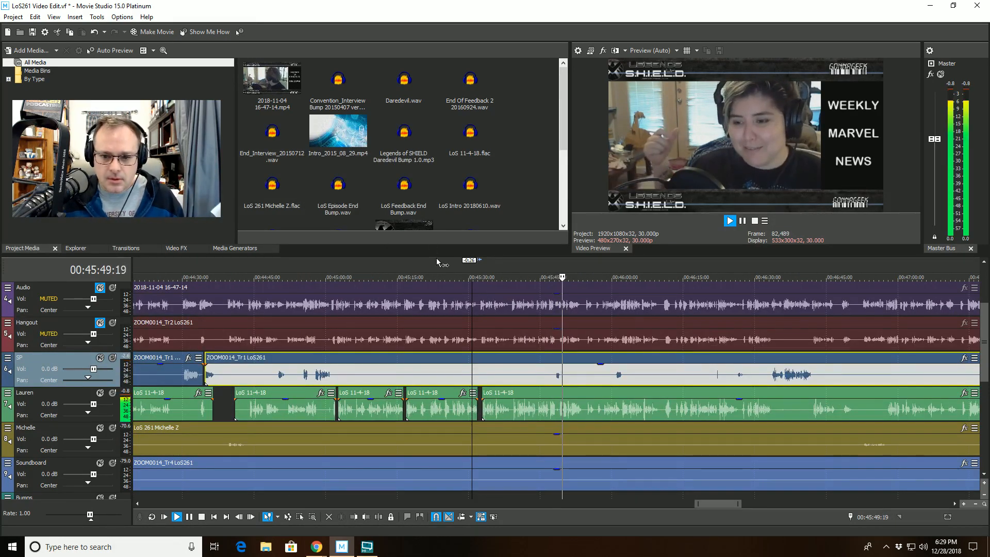
{"action": "left_click", "coordinate": [542, 361]}
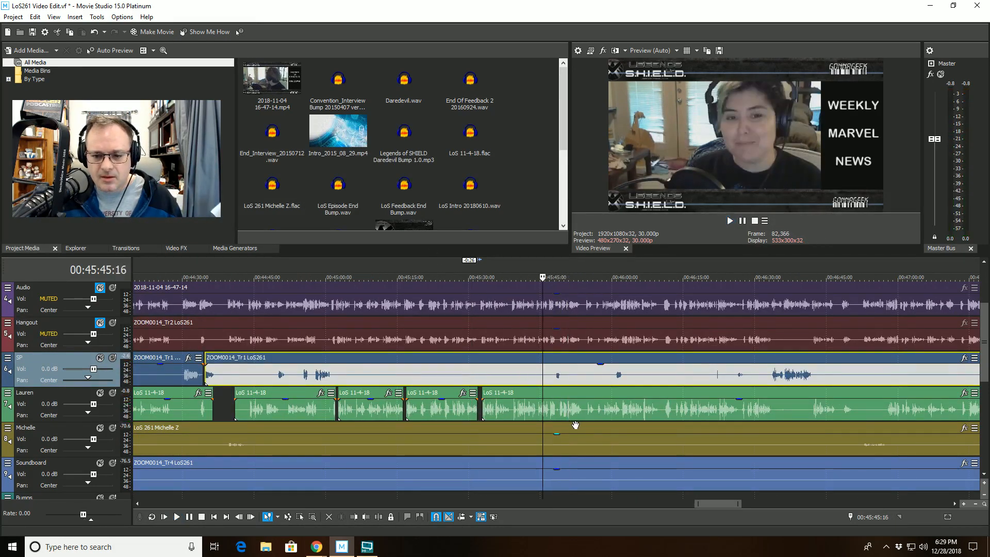
{"action": "scroll", "coordinate": [600, 420], "scroll_direction": "up", "scroll_amount": 8}
{"action": "scroll", "coordinate": [599, 420], "scroll_direction": "up", "scroll_amount": 2}
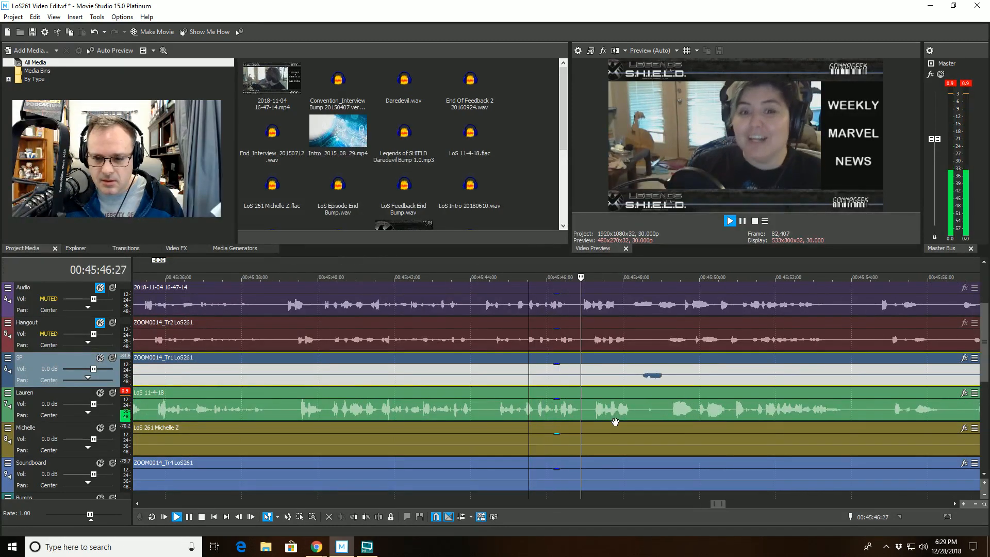
- Split the Lauren clip at 00:45:48:13, trim the right part's start, and review from 00:45:46:24
{"action": "left_click", "coordinate": [639, 410]}
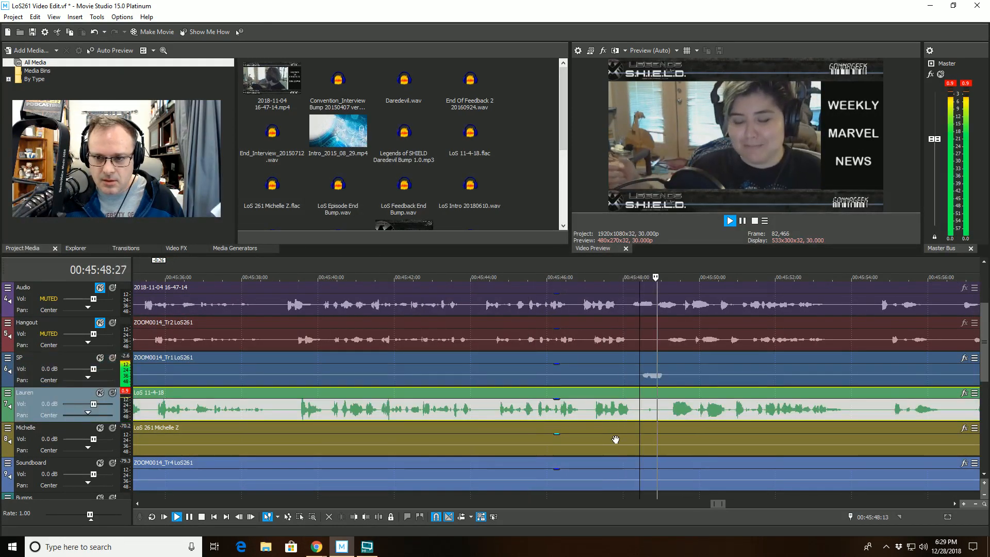
{"action": "key", "text": "space"}
{"action": "left_click", "coordinate": [378, 516]}
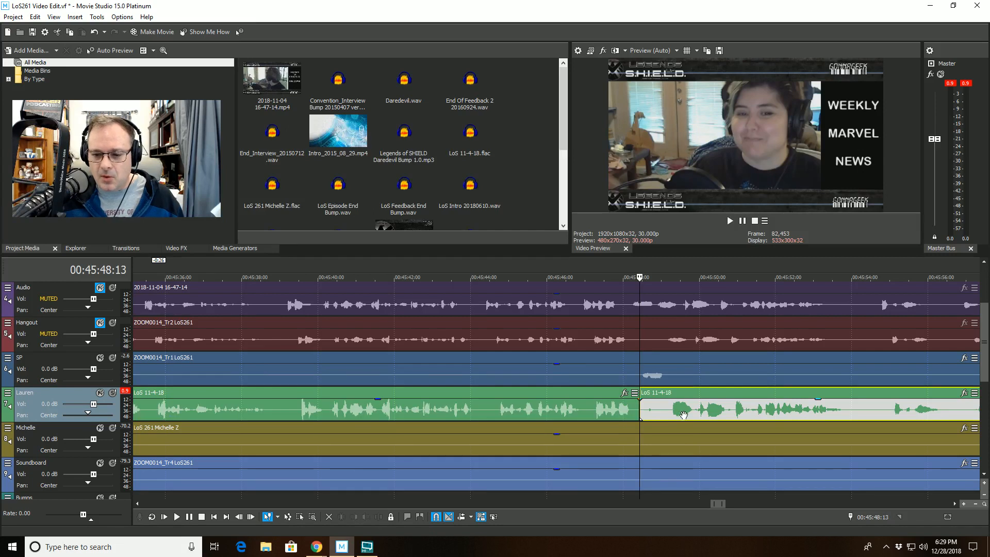
{"action": "left_click", "coordinate": [662, 403]}
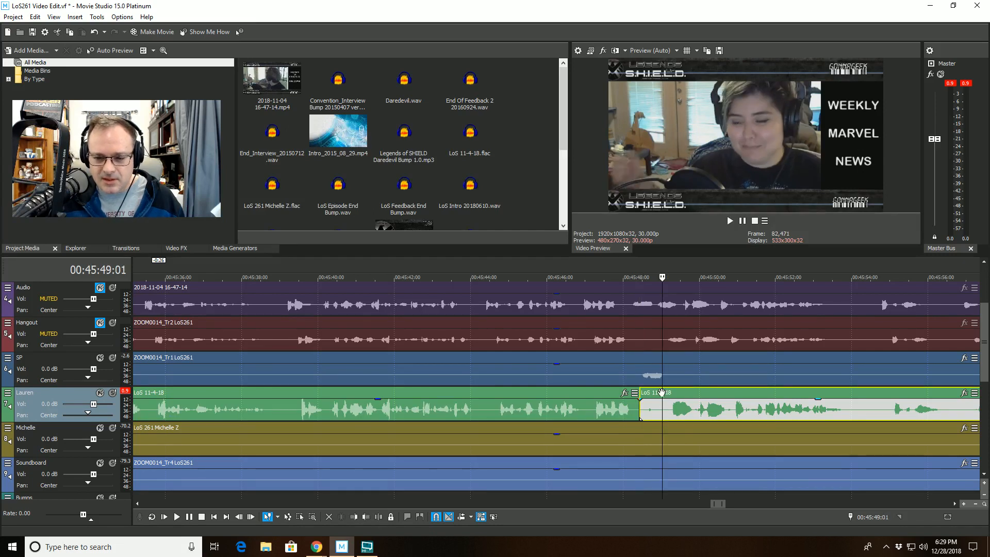
{"action": "left_click", "coordinate": [354, 517]}
{"action": "left_click", "coordinate": [576, 360]}
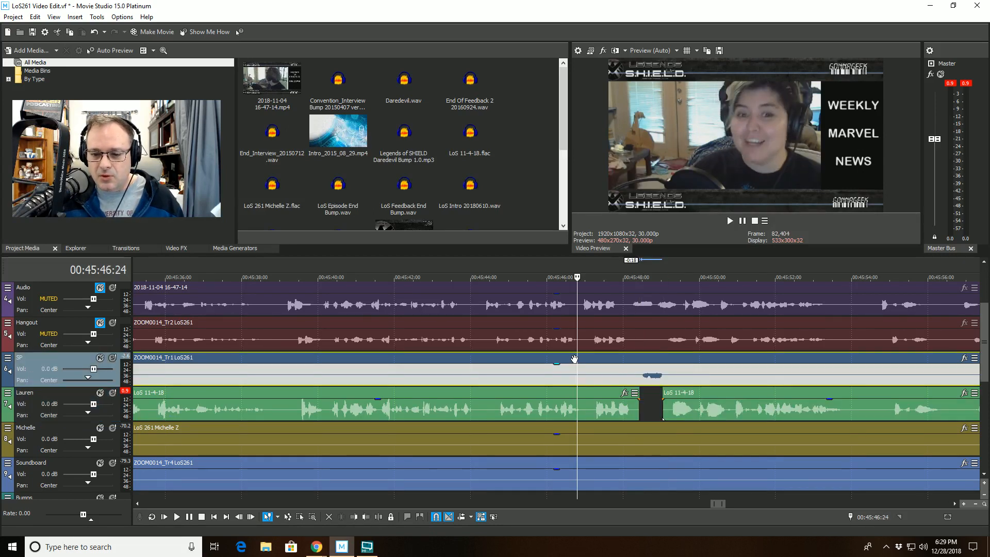
{"action": "key", "text": "space"}
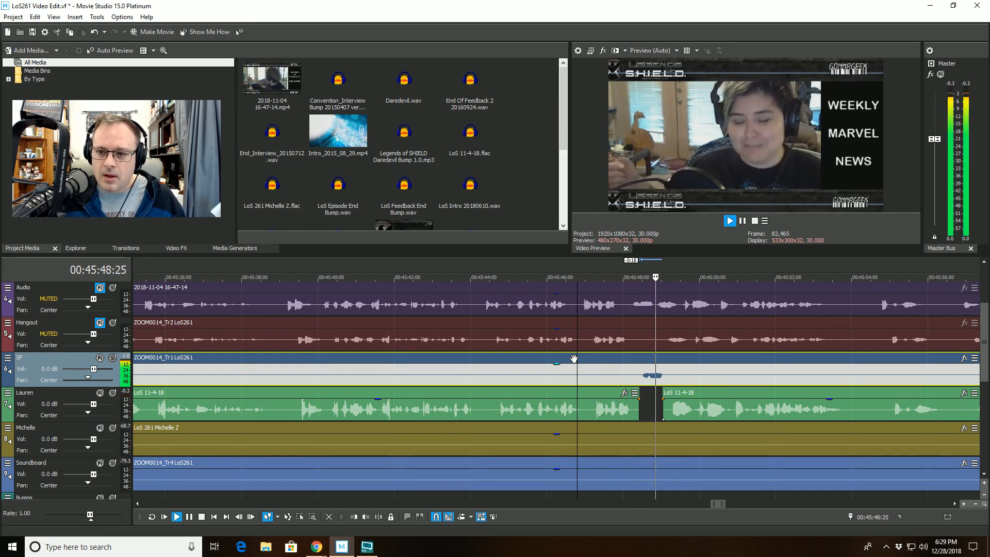
{"action": "key", "text": "space"}
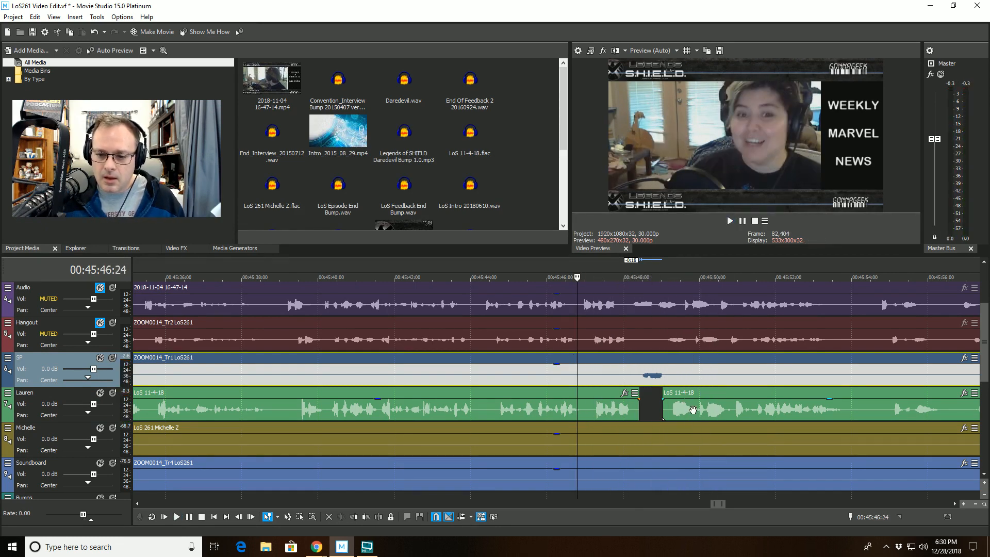
- Trim the later Lauren clip's start to 00:45:49:26 and play back the widened gap
{"action": "left_click", "coordinate": [694, 391]}
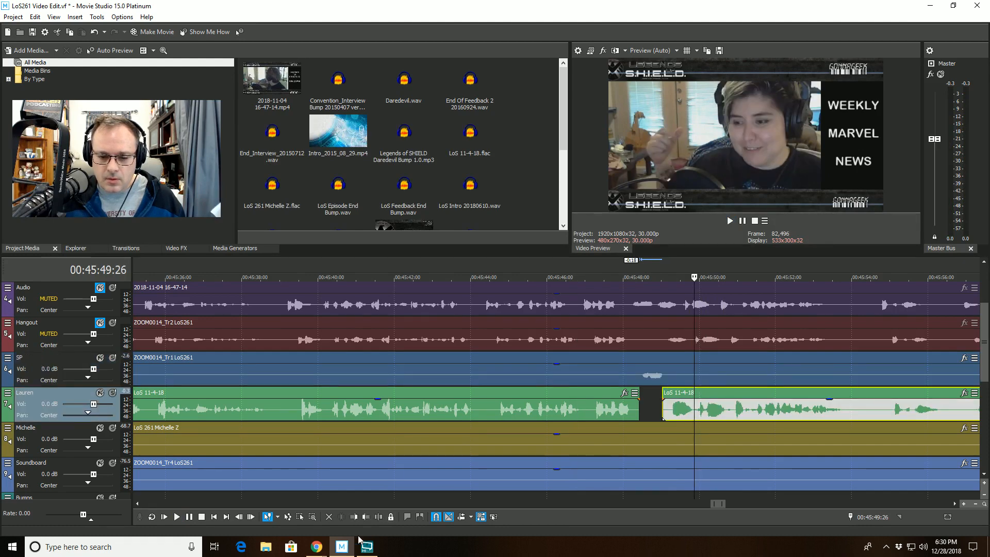
{"action": "left_click", "coordinate": [349, 518]}
{"action": "left_click", "coordinate": [592, 358]}
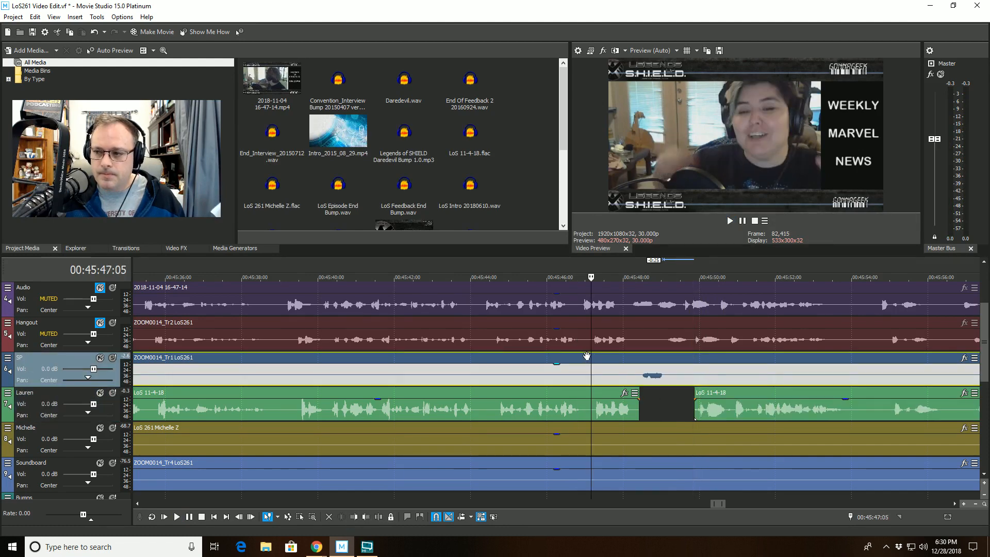
{"action": "key", "text": "space"}
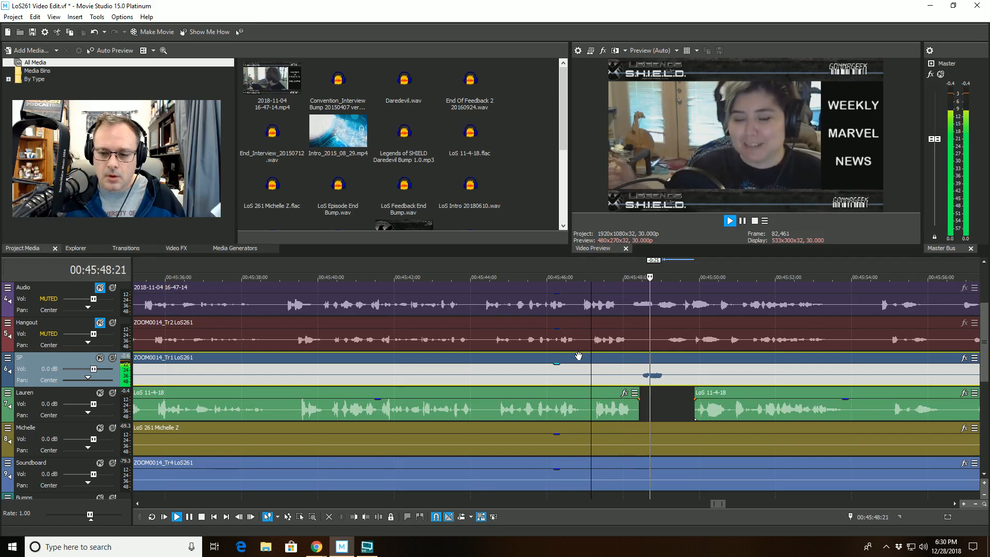
{"action": "scroll", "coordinate": [582, 363], "scroll_direction": "down", "scroll_amount": 3}
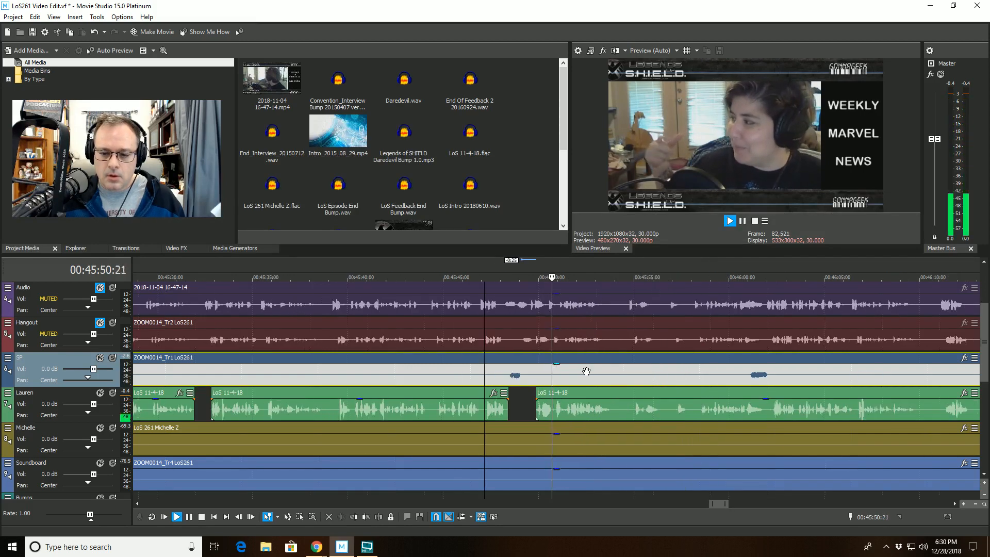
{"action": "scroll", "coordinate": [583, 369], "scroll_direction": "down", "scroll_amount": 2}
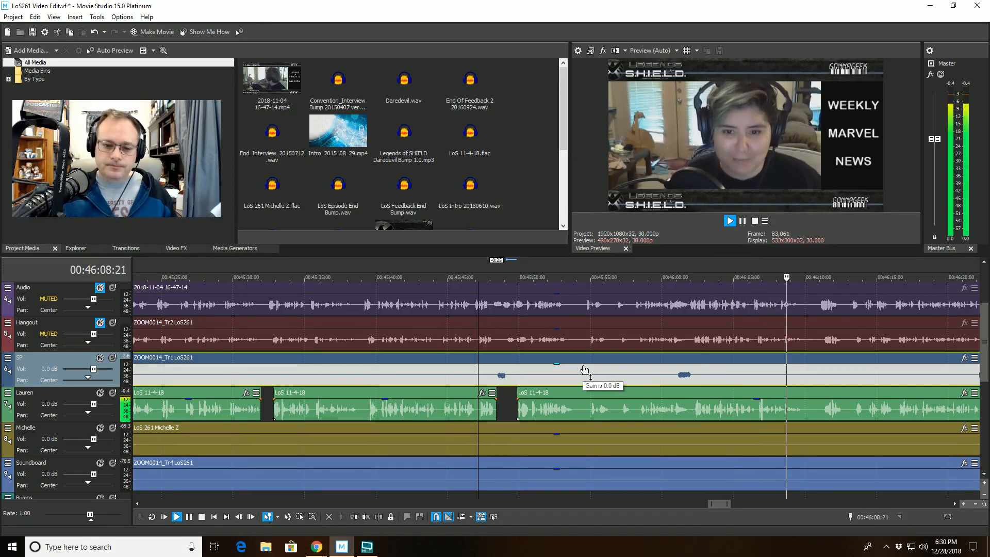
{"action": "scroll", "coordinate": [657, 372], "scroll_direction": "down", "scroll_amount": 3}
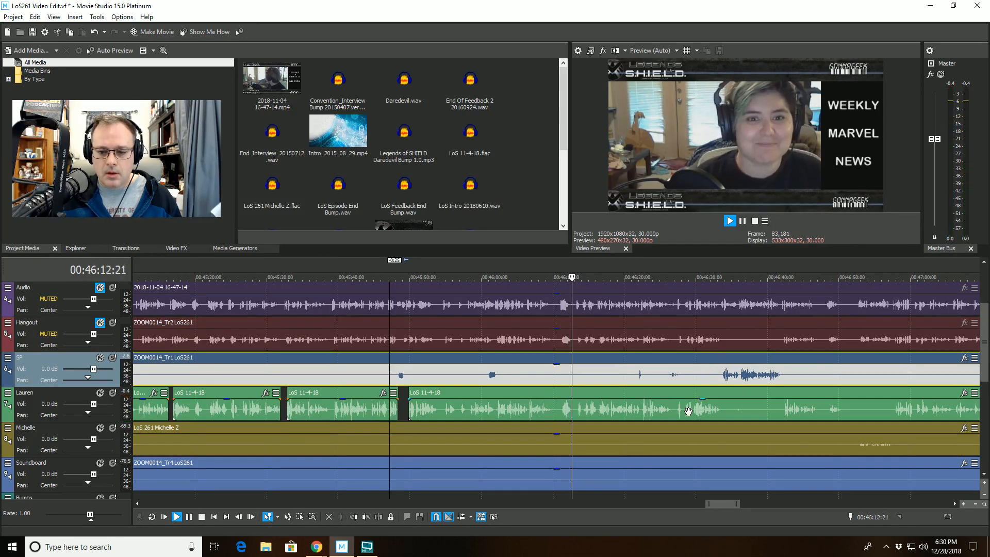
{"action": "scroll", "coordinate": [689, 411], "scroll_direction": "up", "scroll_amount": 5}
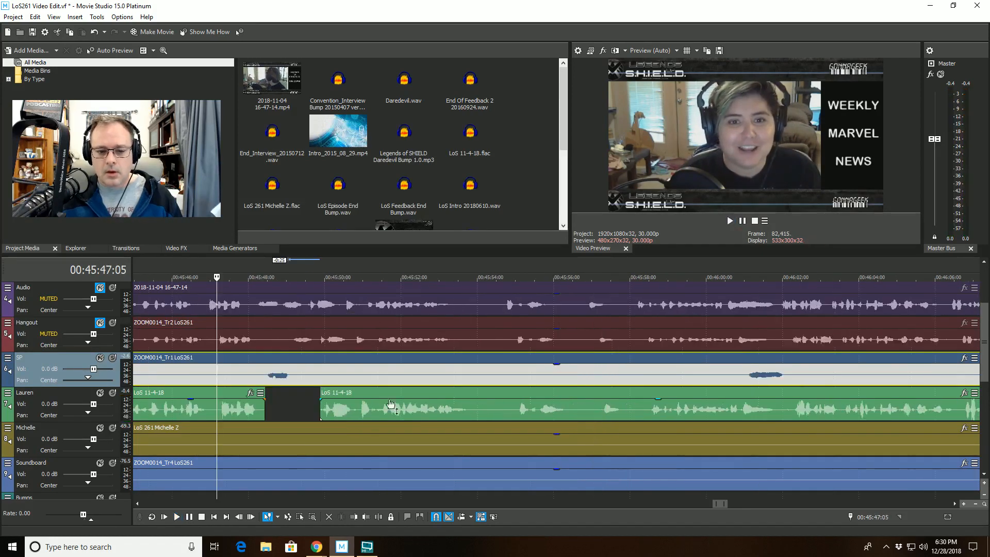
{"action": "scroll", "coordinate": [391, 404], "scroll_direction": "down", "scroll_amount": 5}
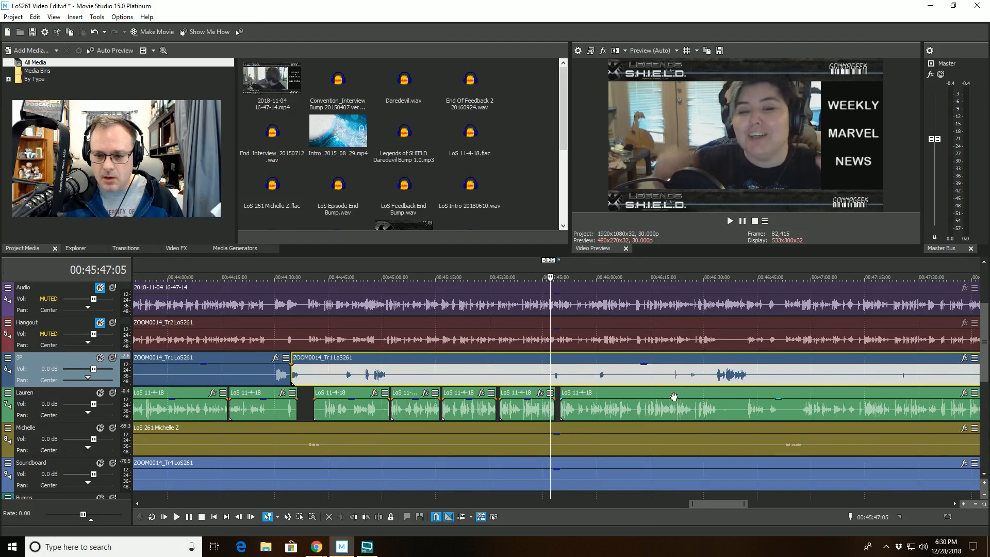
{"action": "left_click", "coordinate": [633, 404]}
{"action": "scroll", "coordinate": [631, 404], "scroll_direction": "up", "scroll_amount": 6}
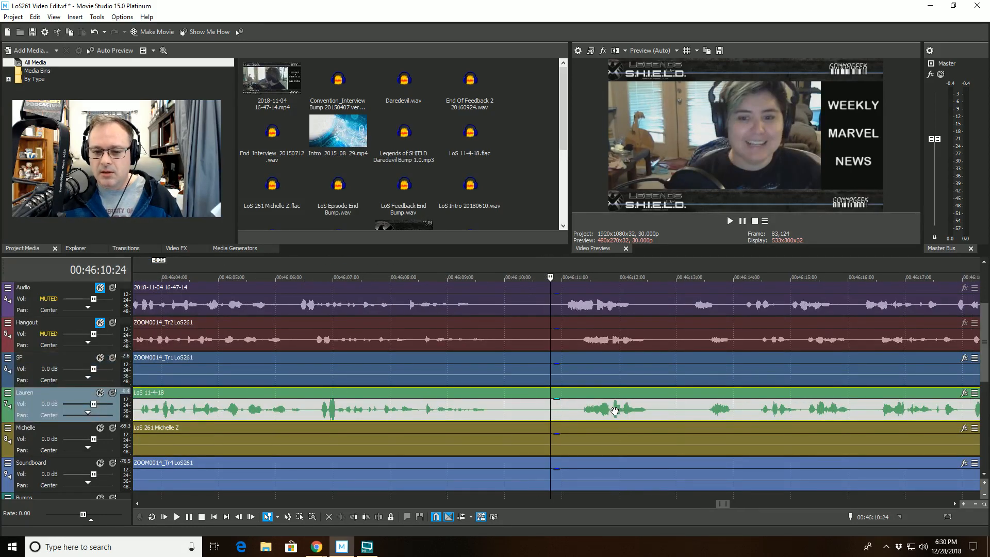
{"action": "key", "text": "space"}
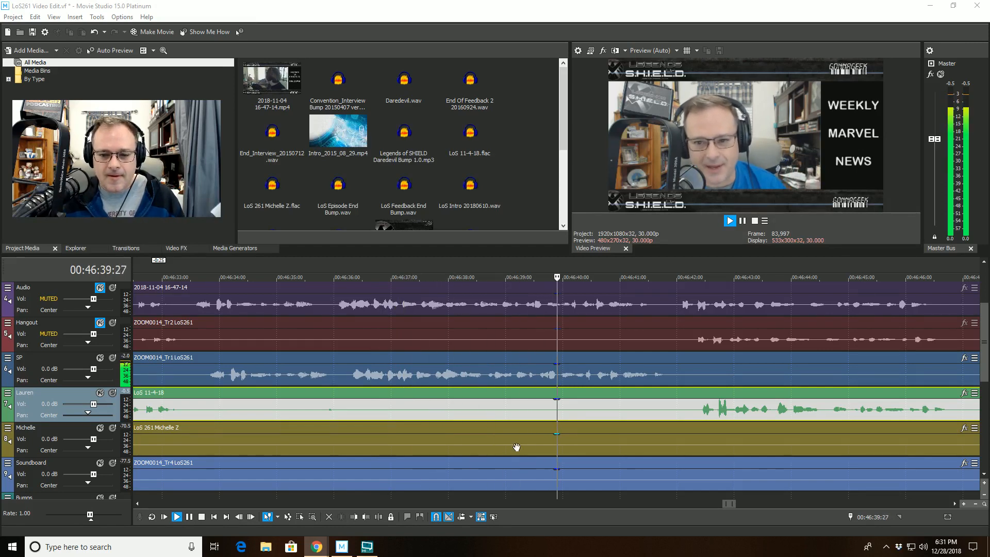
{"action": "left_click", "coordinate": [677, 359]}
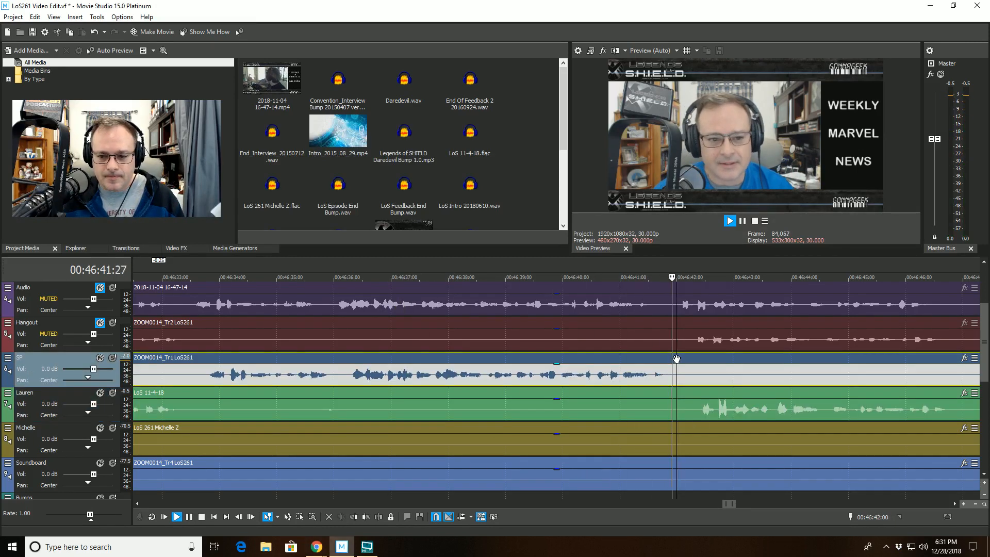
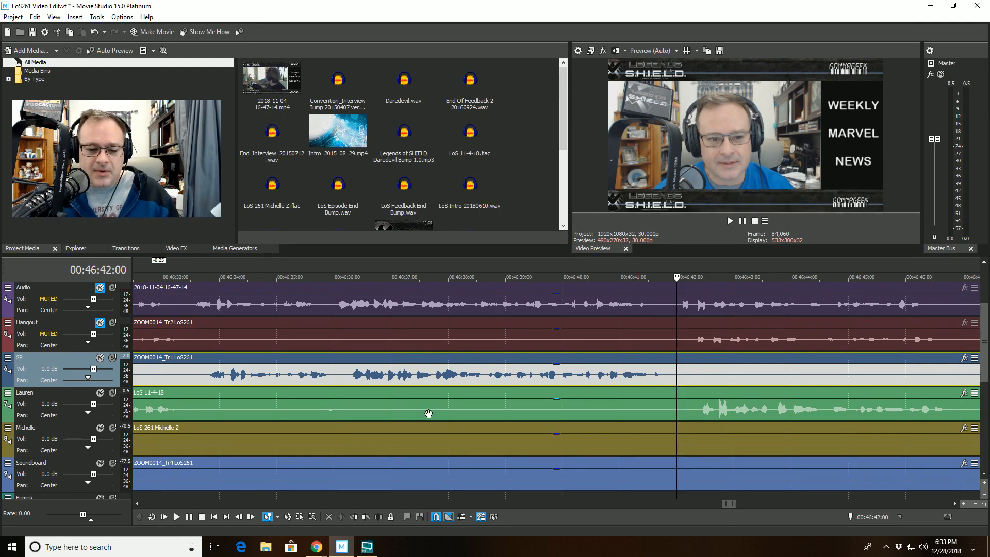
- Replay Lauren's track from an earlier point to find the next unwanted section
{"action": "left_click", "coordinate": [416, 394]}
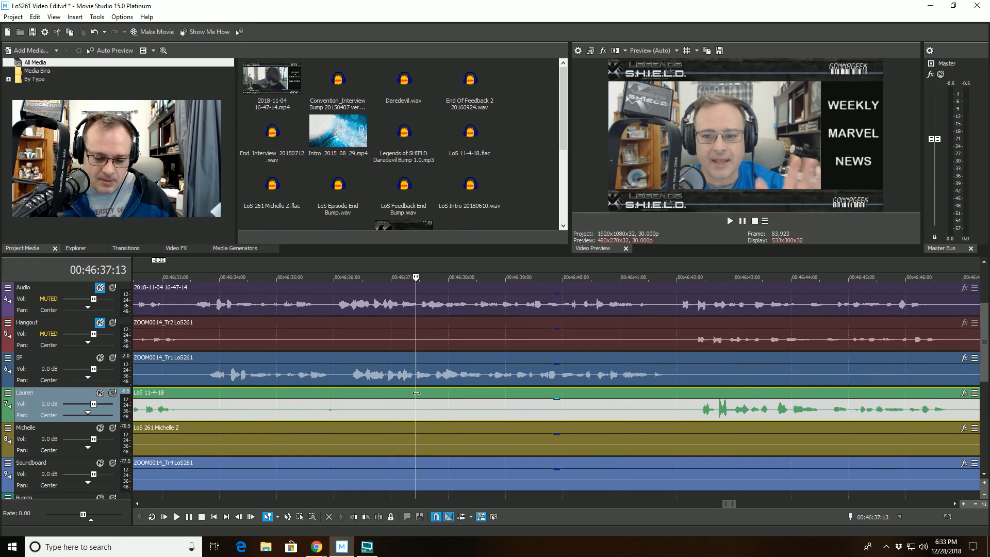
{"action": "key", "text": "space"}
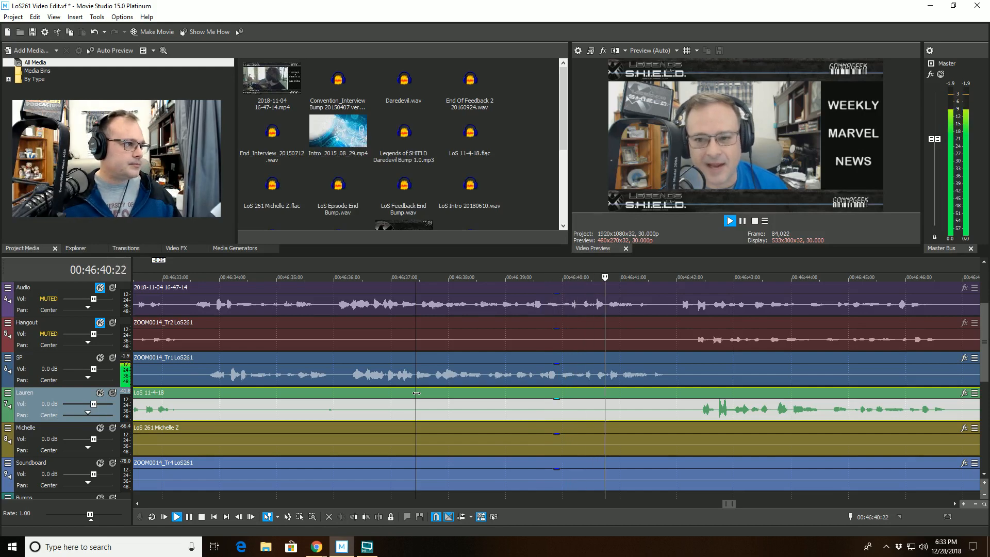
{"action": "scroll", "coordinate": [649, 418], "scroll_direction": "down", "scroll_amount": 2}
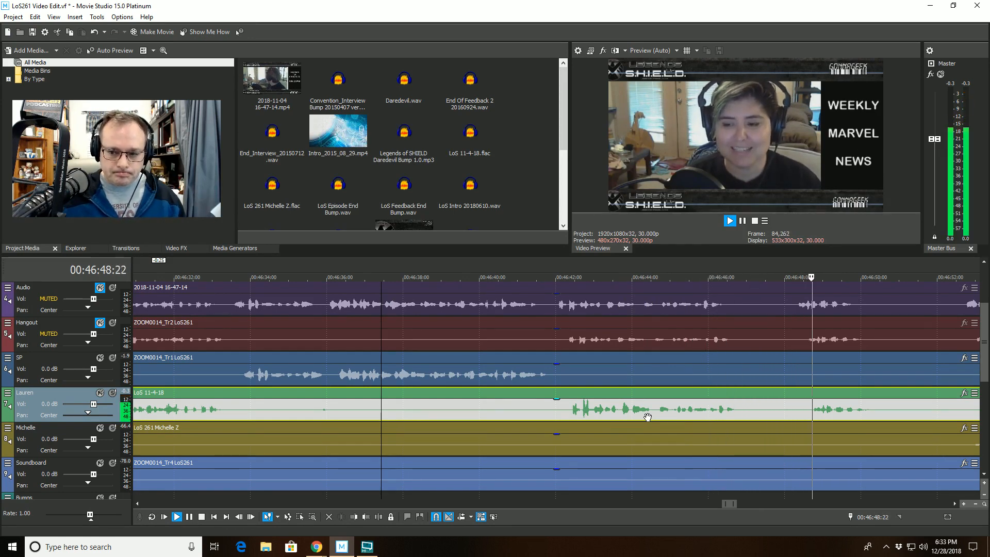
{"action": "scroll", "coordinate": [647, 417], "scroll_direction": "down", "scroll_amount": 2}
{"action": "scroll", "coordinate": [647, 417], "scroll_direction": "down", "scroll_amount": 2}
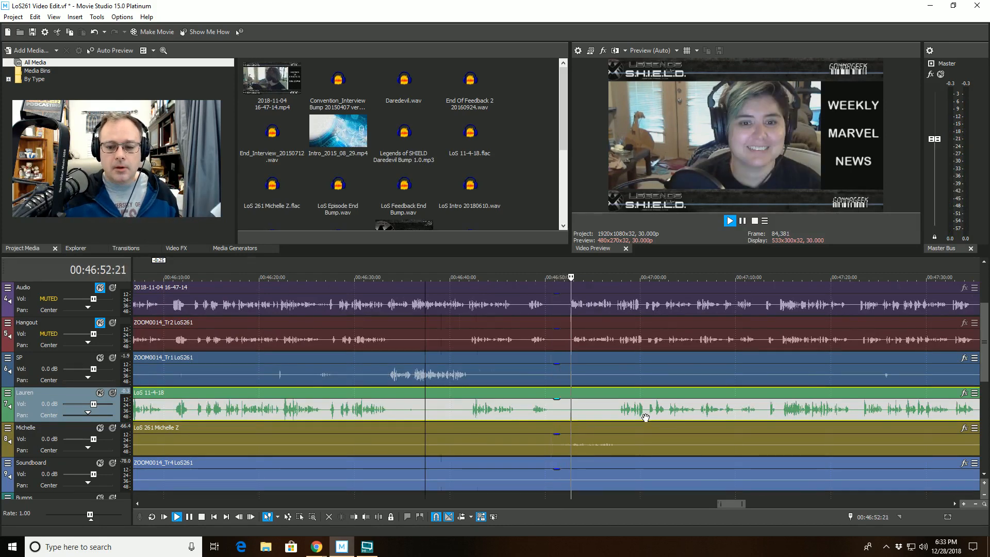
{"action": "scroll", "coordinate": [646, 417], "scroll_direction": "down", "scroll_amount": 2}
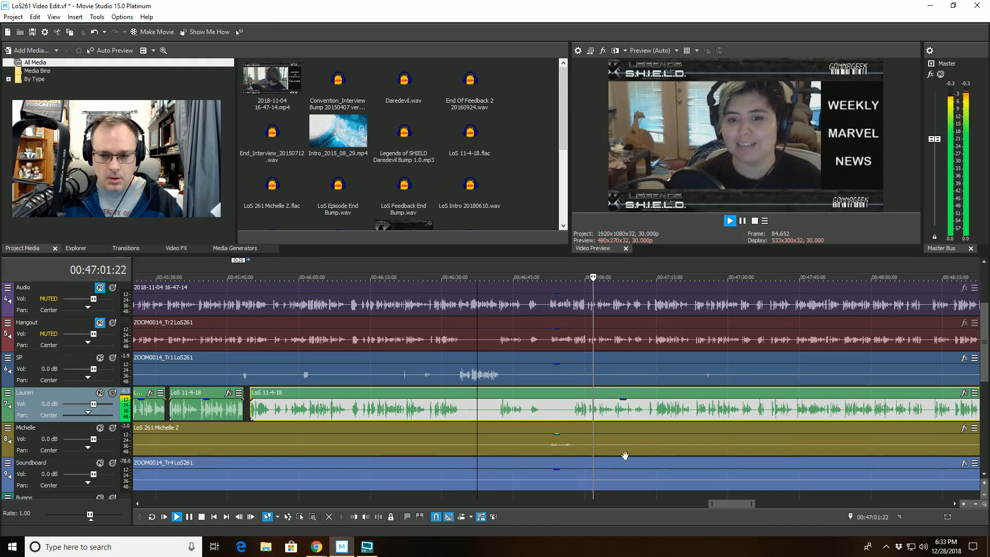
{"action": "left_click", "coordinate": [585, 416]}
{"action": "scroll", "coordinate": [583, 417], "scroll_direction": "up", "scroll_amount": 5}
- Split Lauren's clip at 47:00:24 and trim the right part's start to 47:01:12
{"action": "left_click", "coordinate": [626, 413]}
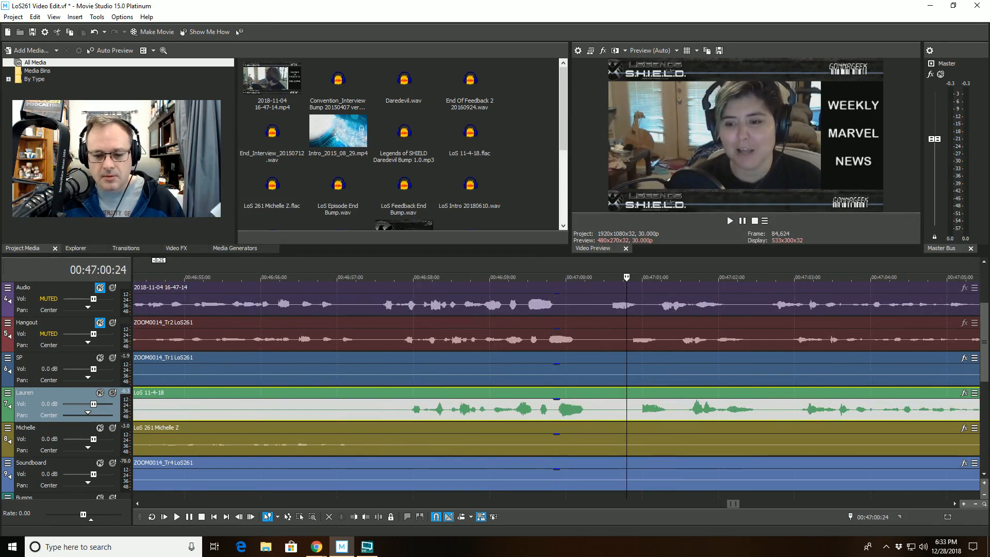
{"action": "left_click", "coordinate": [379, 516]}
{"action": "left_click", "coordinate": [671, 415]}
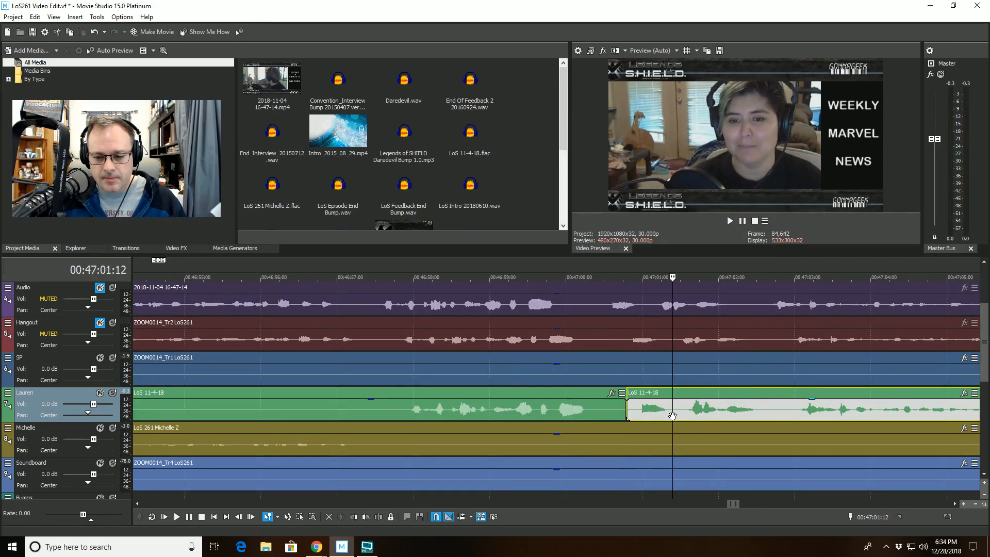
{"action": "left_click", "coordinate": [353, 517]}
- Trim the left clip's end back to 47:00:10 and play back across the new gap
{"action": "left_click", "coordinate": [487, 391]}
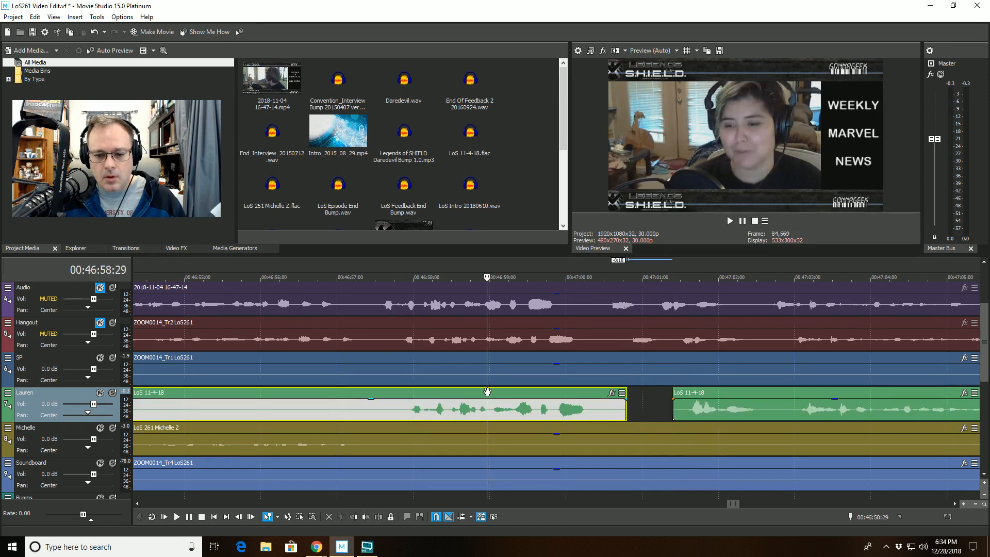
{"action": "key", "text": "space"}
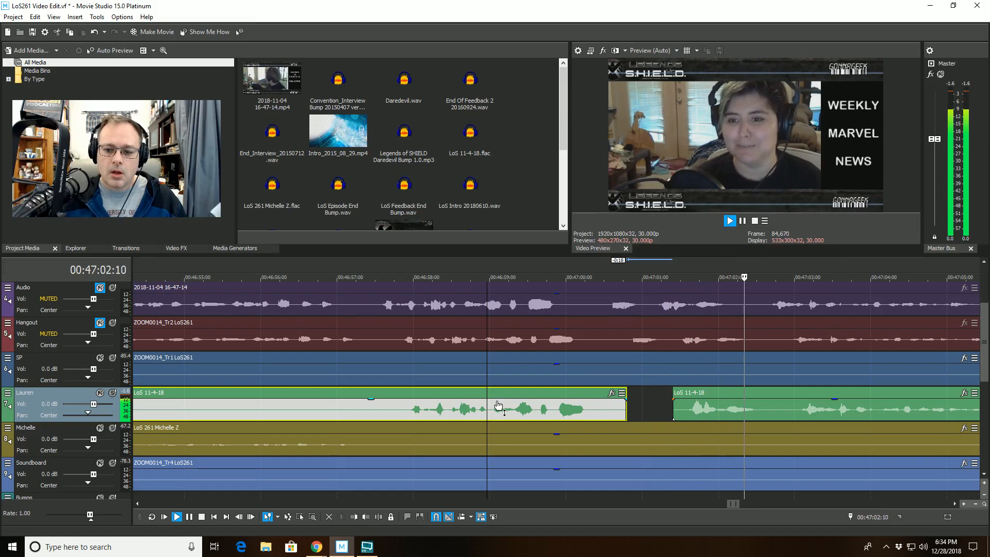
{"action": "key", "text": "space"}
{"action": "left_click", "coordinate": [590, 395]}
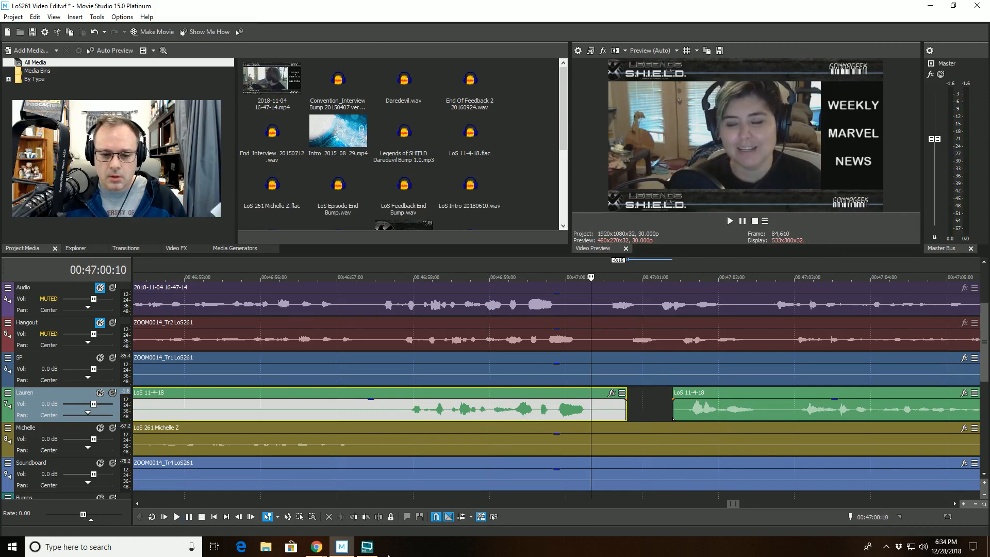
{"action": "left_click", "coordinate": [365, 517]}
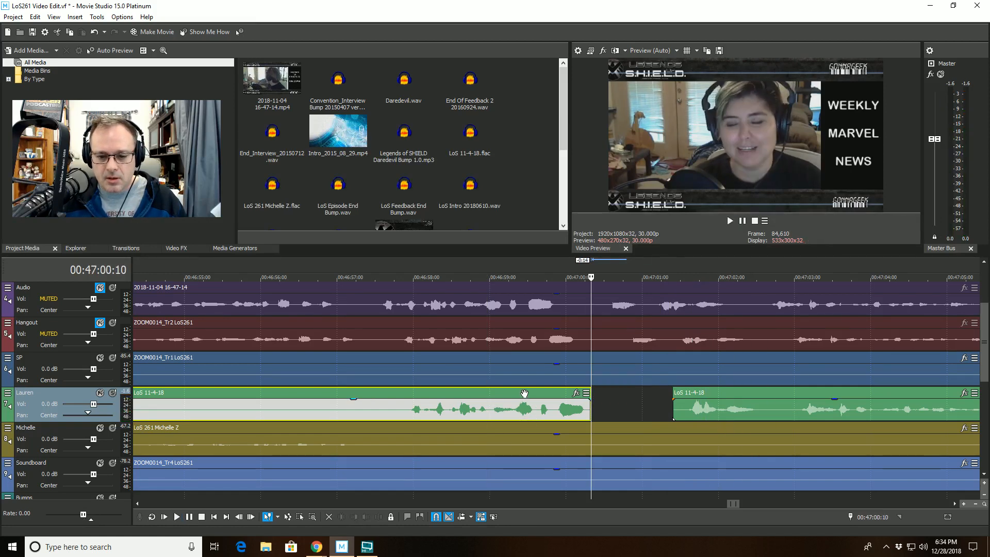
{"action": "left_click", "coordinate": [525, 393]}
{"action": "key", "text": "space"}
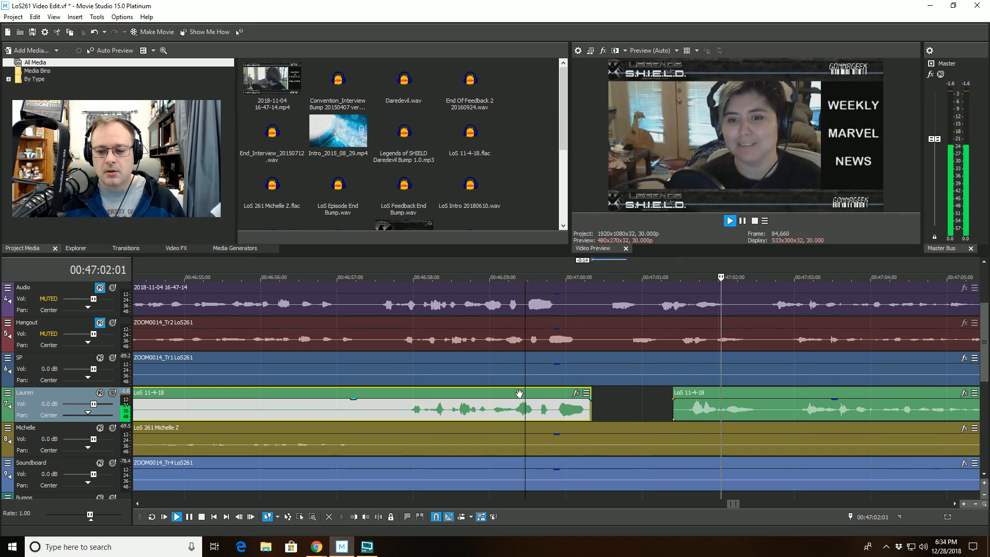
{"action": "scroll", "coordinate": [590, 368], "scroll_direction": "down", "scroll_amount": 1}
{"action": "scroll", "coordinate": [589, 368], "scroll_direction": "down", "scroll_amount": 5}
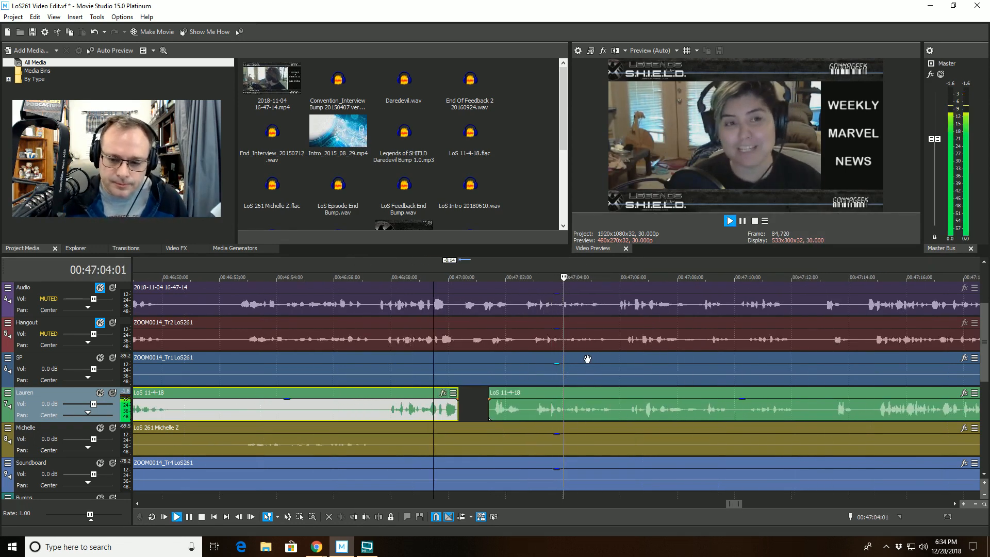
{"action": "scroll", "coordinate": [585, 359], "scroll_direction": "down", "scroll_amount": 4}
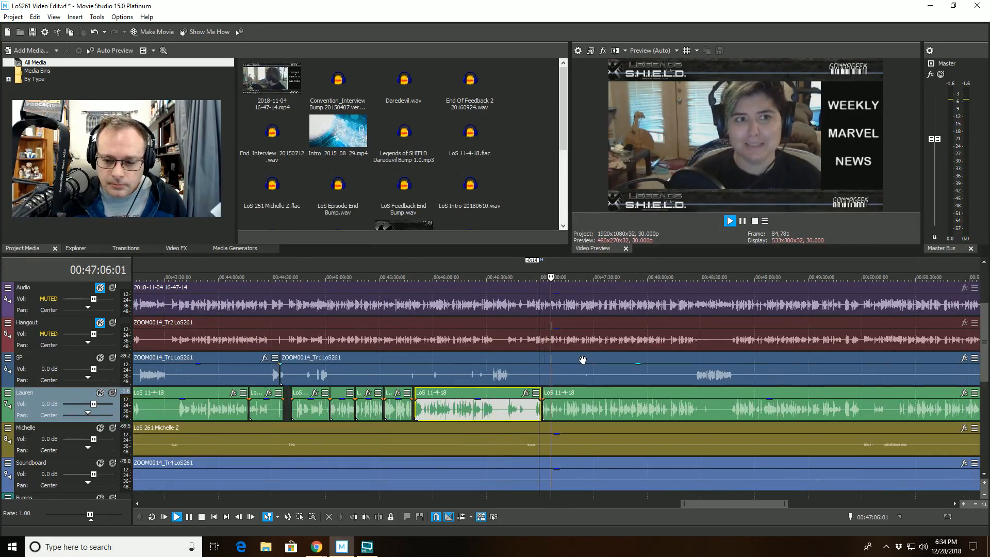
{"action": "scroll", "coordinate": [579, 361], "scroll_direction": "up", "scroll_amount": 8}
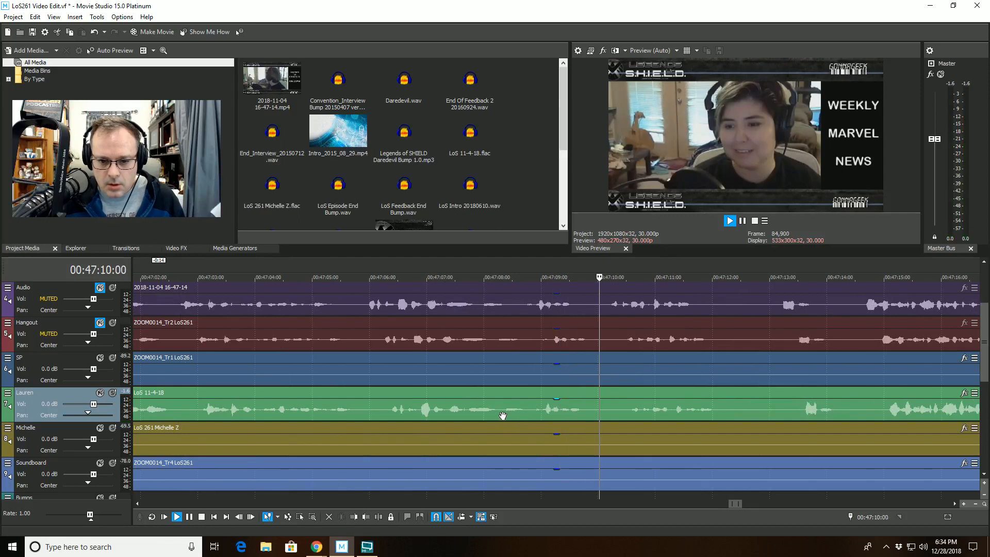
- Split Lauren's clip at 47:08:10, trim the right part to start at 47:08:24, and review
{"action": "left_click", "coordinate": [504, 413]}
{"action": "key", "text": "space"}
{"action": "left_click", "coordinate": [378, 517]}
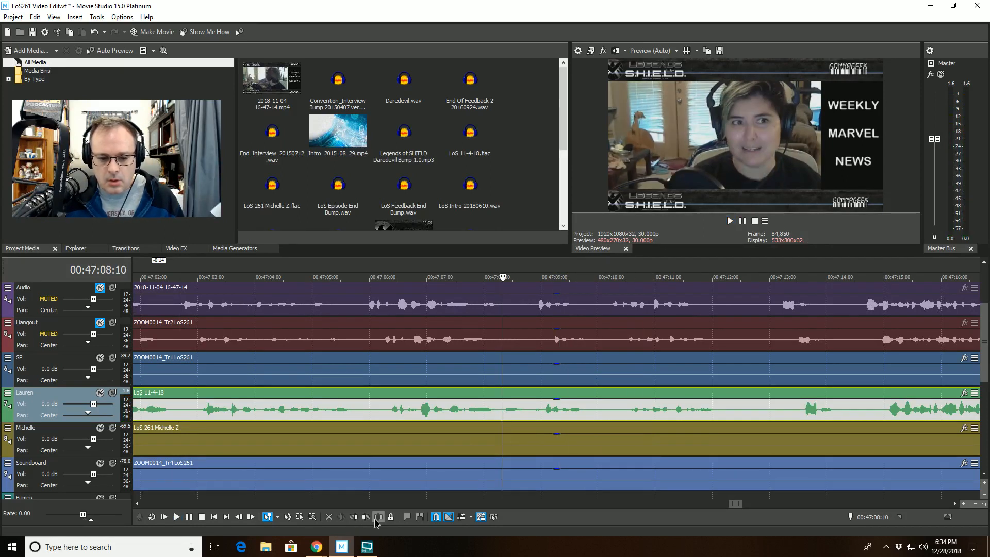
{"action": "left_click", "coordinate": [529, 418]}
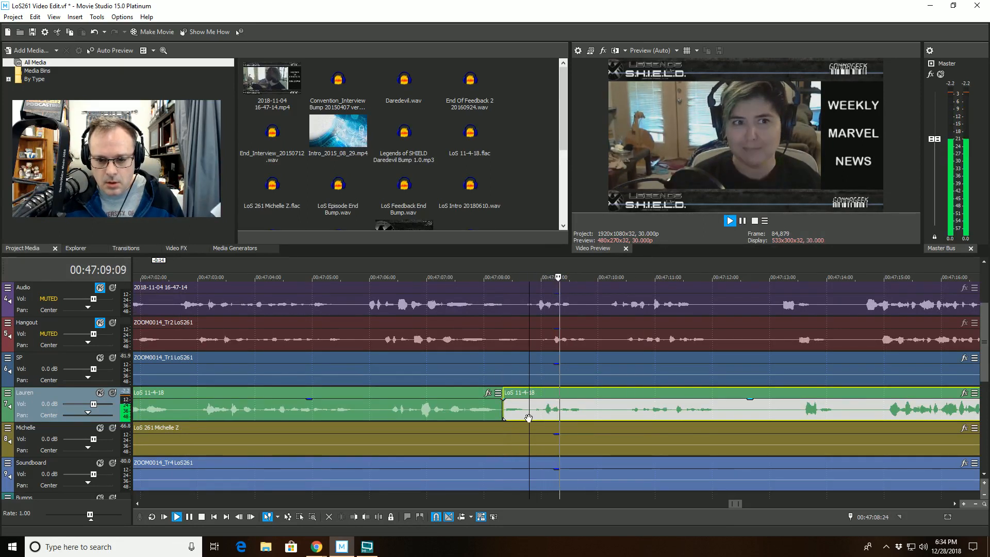
{"action": "key", "text": "space"}
{"action": "left_click", "coordinate": [359, 520]}
{"action": "left_click", "coordinate": [429, 415]}
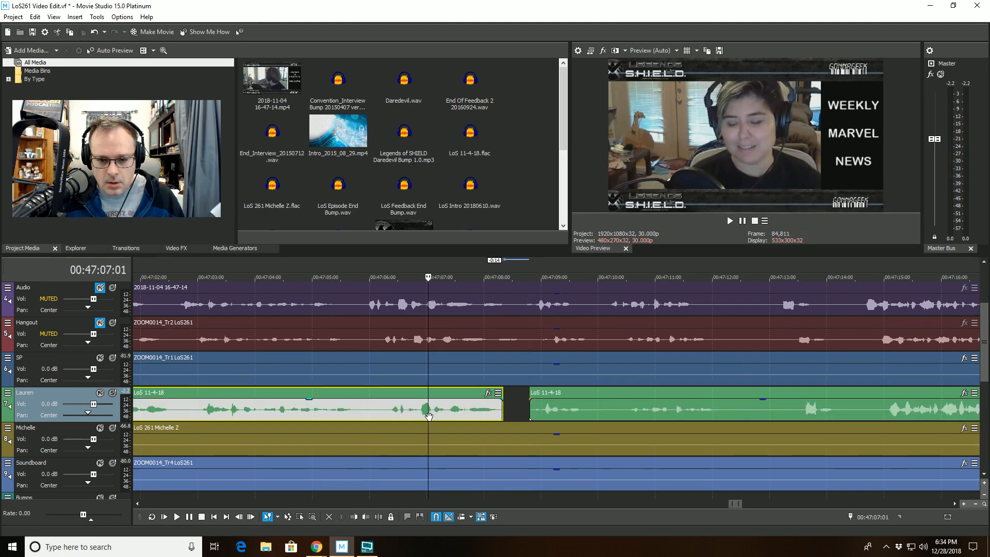
{"action": "key", "text": "space"}
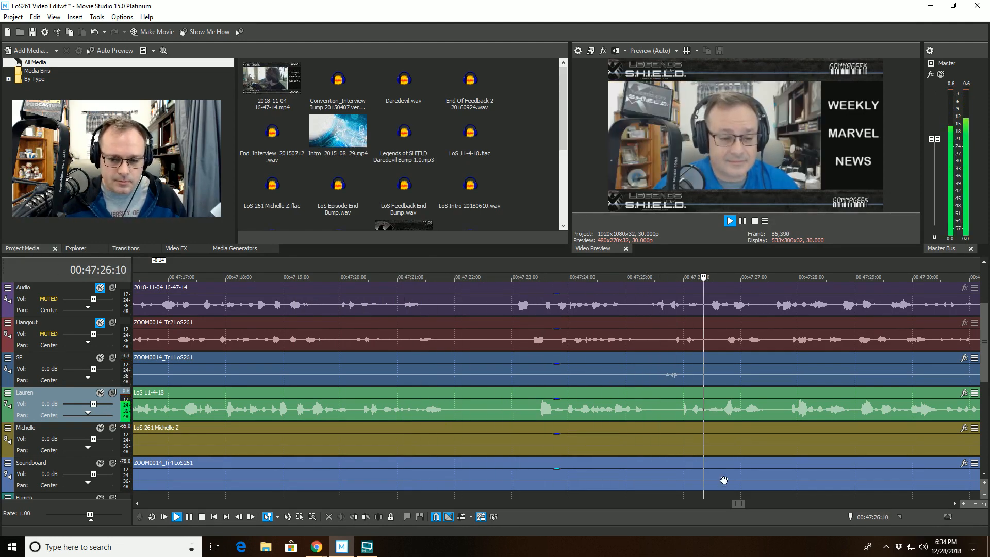
{"action": "scroll", "coordinate": [721, 480], "scroll_direction": "down", "scroll_amount": 2}
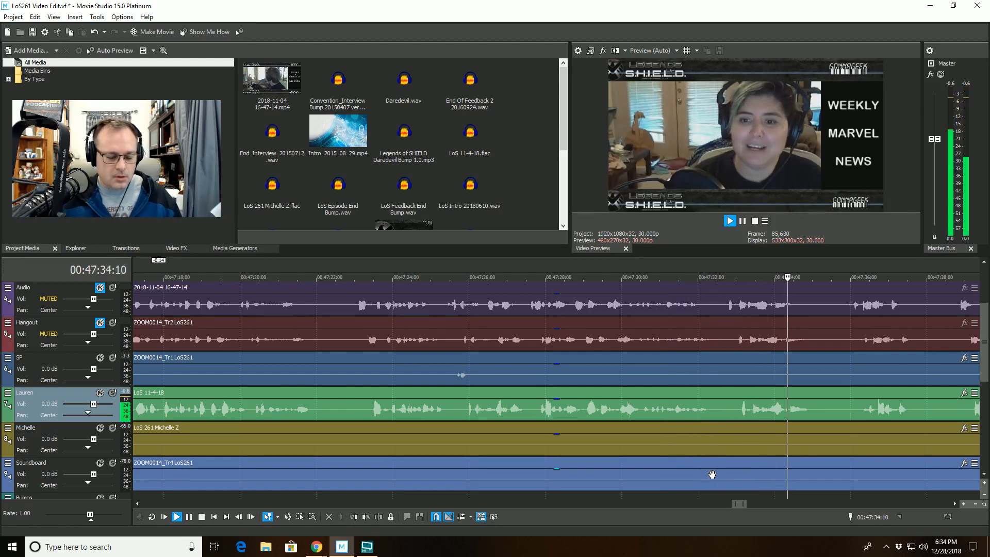
- Split Lauren's clip at 47:34:11 and trim the right part's start to 47:35:00
{"action": "left_click", "coordinate": [778, 415]}
{"action": "scroll", "coordinate": [762, 420], "scroll_direction": "up", "scroll_amount": 5}
{"action": "left_click", "coordinate": [642, 415]}
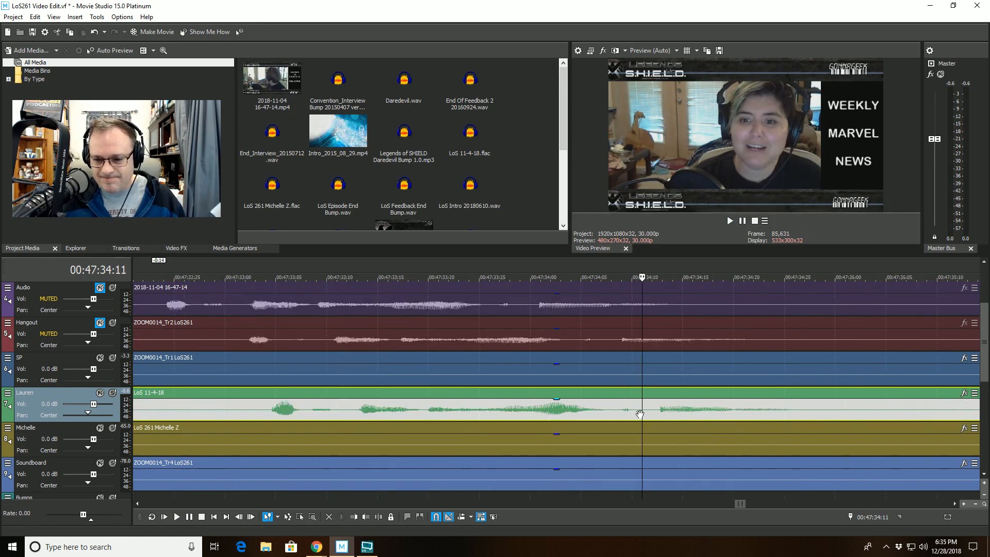
{"action": "left_click", "coordinate": [379, 517]}
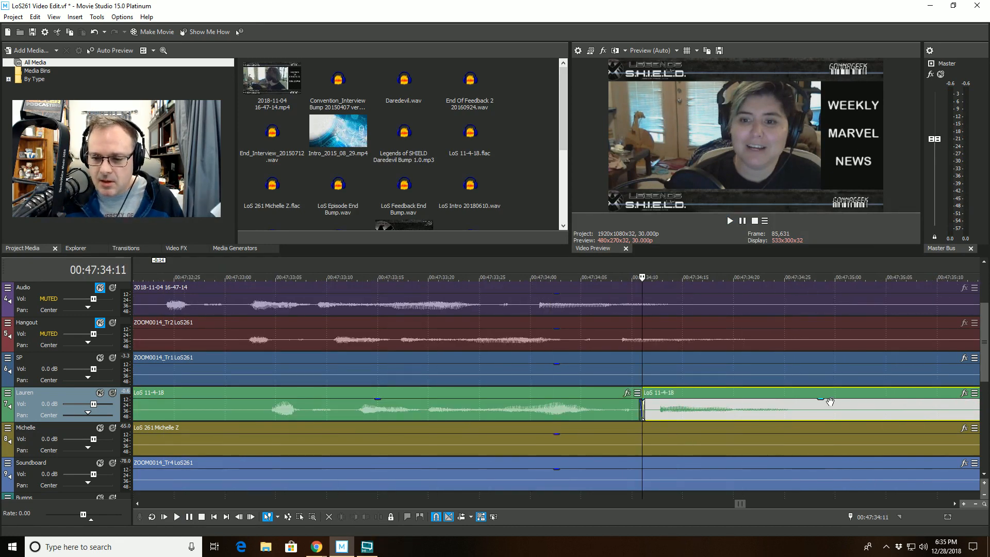
{"action": "scroll", "coordinate": [829, 401], "scroll_direction": "up", "scroll_amount": 2}
{"action": "left_click", "coordinate": [839, 405]}
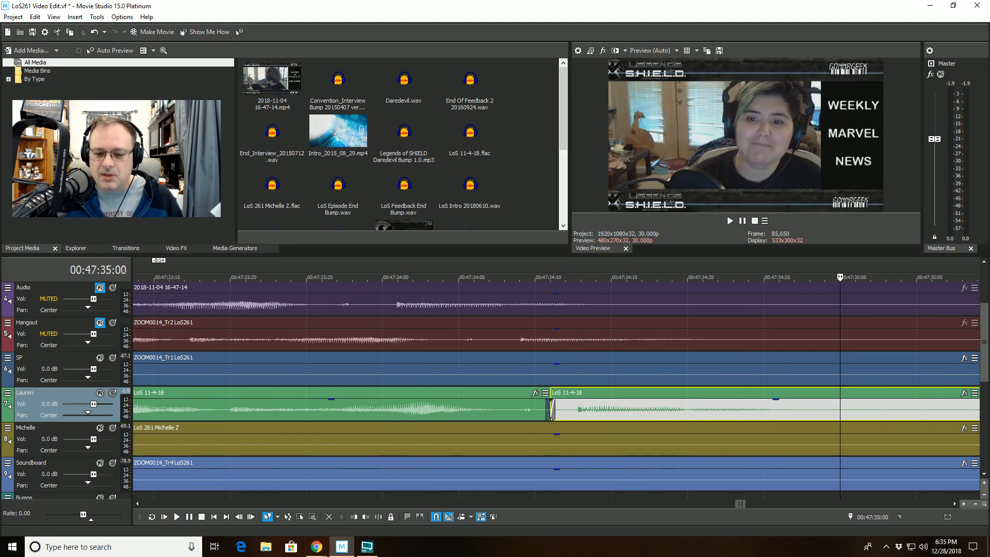
{"action": "left_click", "coordinate": [356, 517]}
- Play back from 47:31:24 to review the cut, then resume from 47:39:02
{"action": "scroll", "coordinate": [531, 466], "scroll_direction": "down", "scroll_amount": 5}
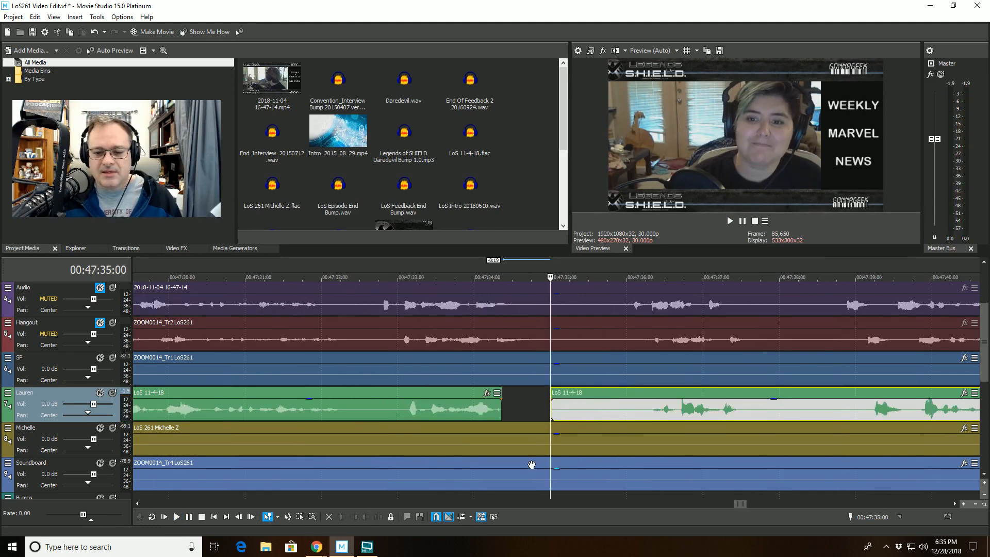
{"action": "left_click", "coordinate": [380, 366]}
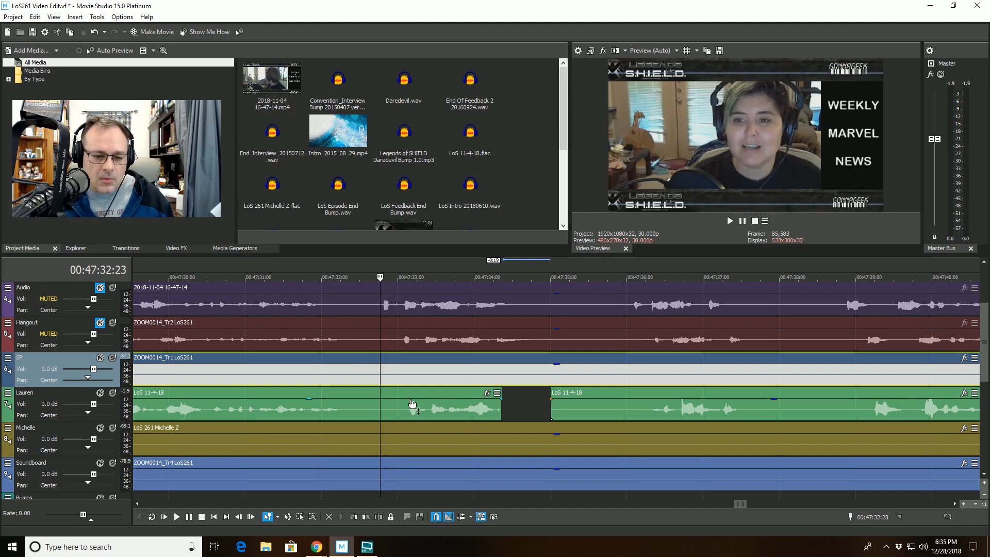
{"action": "left_click", "coordinate": [307, 328]}
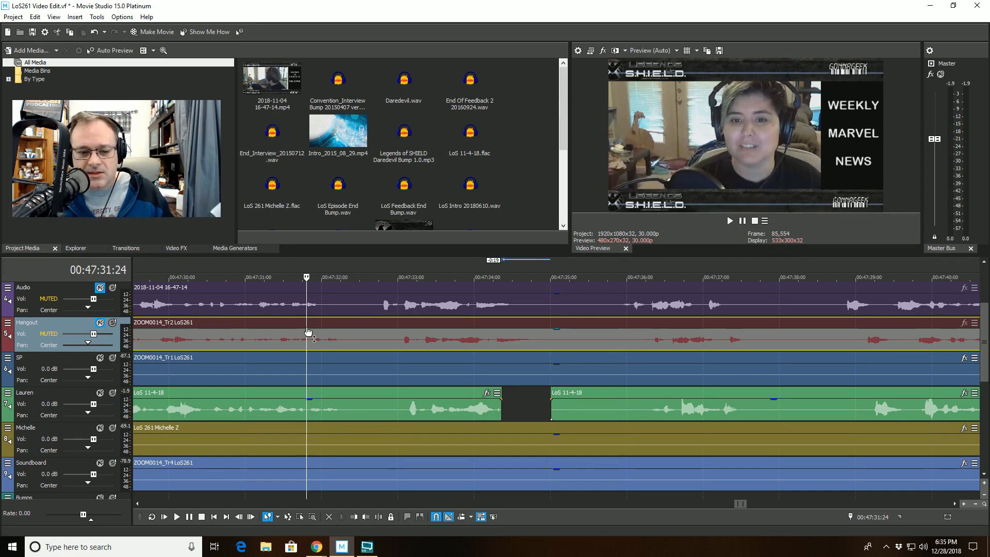
{"action": "key", "text": "space"}
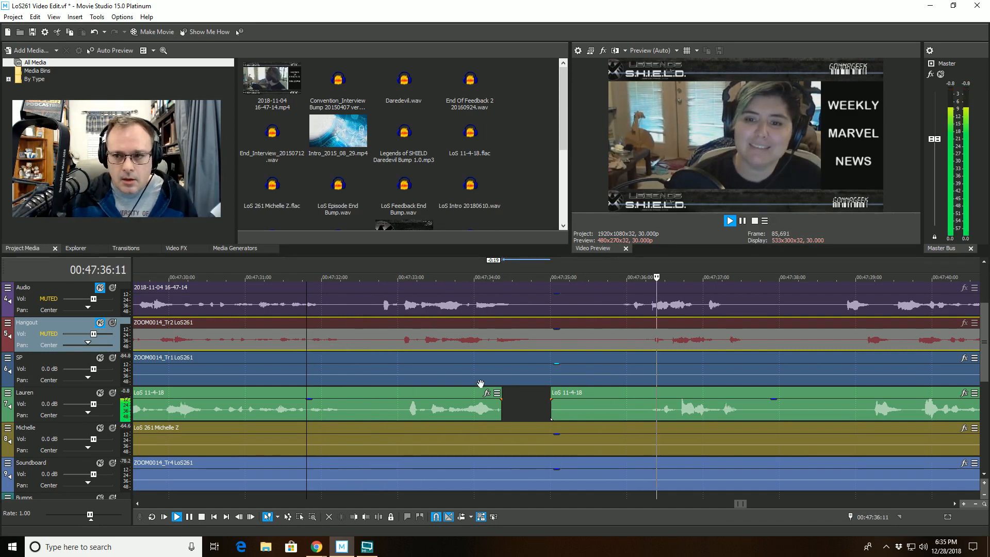
{"action": "scroll", "coordinate": [488, 383], "scroll_direction": "down", "scroll_amount": 3}
{"action": "scroll", "coordinate": [490, 384], "scroll_direction": "down", "scroll_amount": 2}
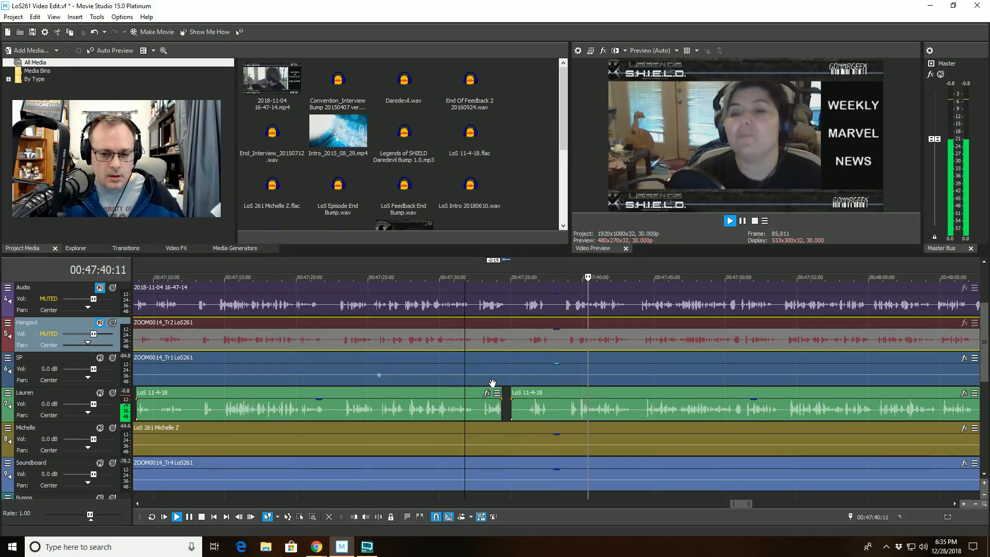
{"action": "left_click", "coordinate": [569, 416]}
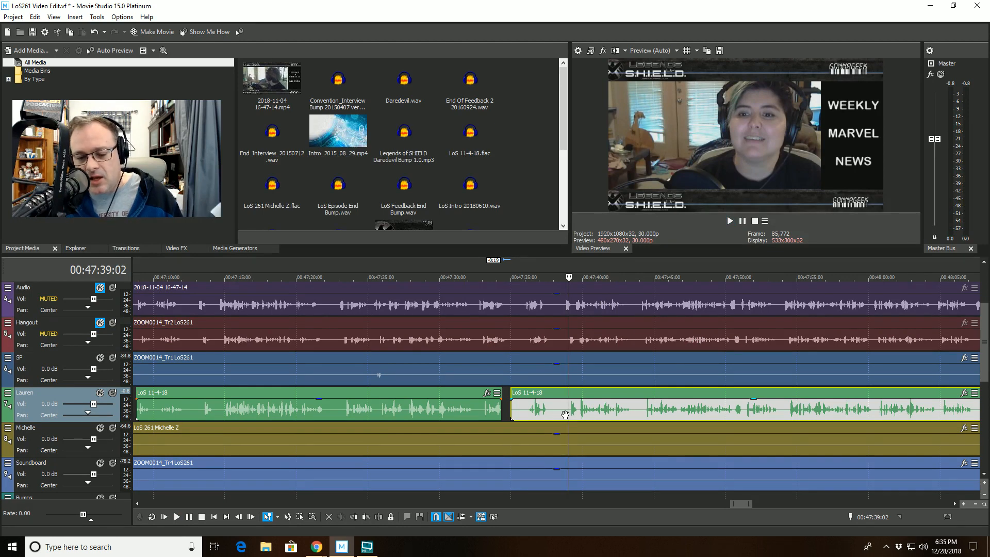
{"action": "key", "text": "space"}
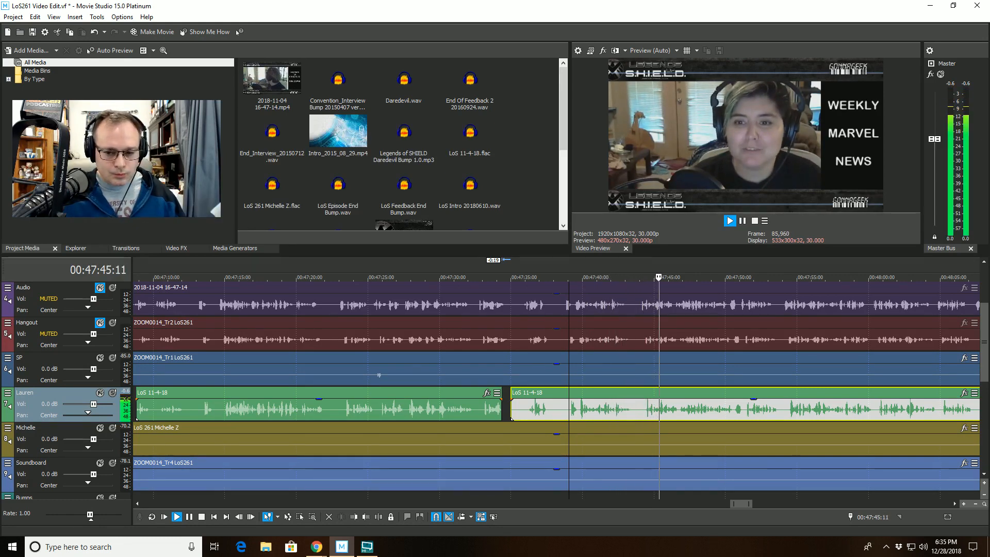
- Split the LoS 11-4-18 clip at 00:47:53:22 and trim the right part to start at 00:47:54:10
{"action": "scroll", "coordinate": [681, 389], "scroll_direction": "up", "scroll_amount": 3}
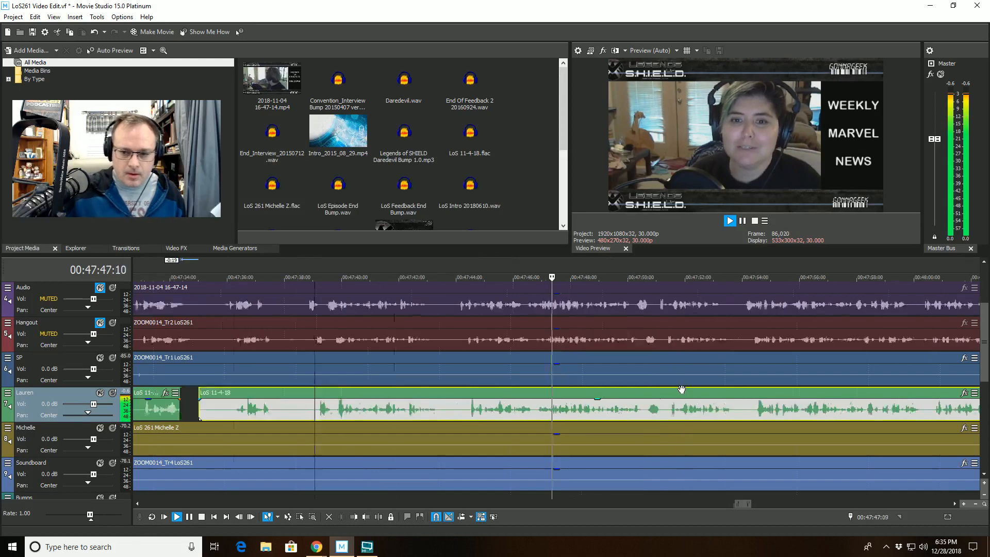
{"action": "scroll", "coordinate": [682, 389], "scroll_direction": "up", "scroll_amount": 1}
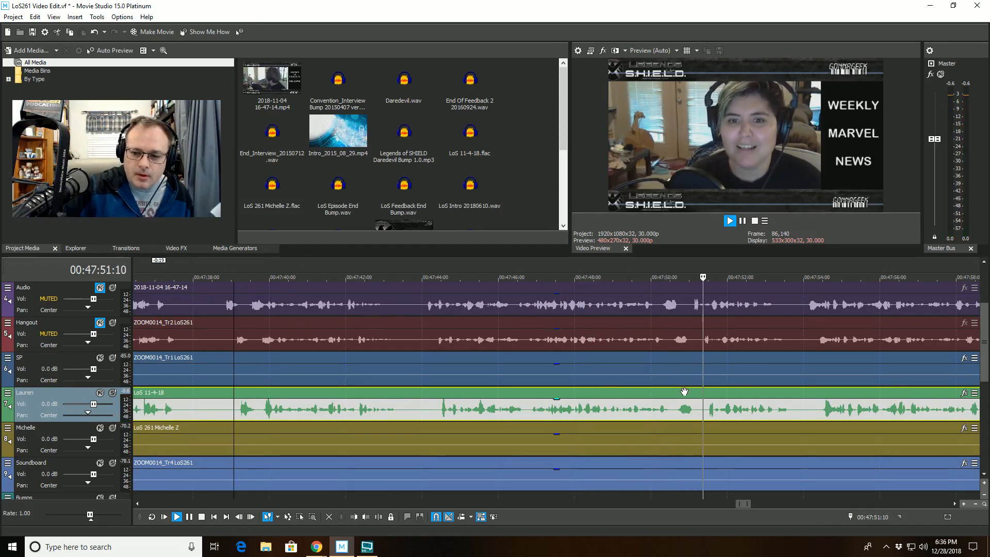
{"action": "scroll", "coordinate": [685, 392], "scroll_direction": "down", "scroll_amount": 2}
{"action": "scroll", "coordinate": [684, 392], "scroll_direction": "down", "scroll_amount": 1}
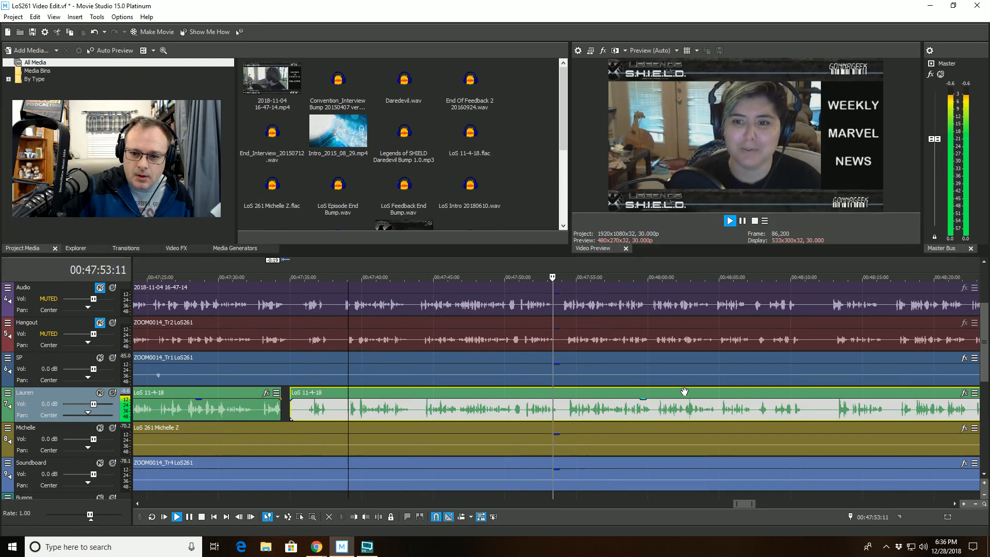
{"action": "left_click", "coordinate": [556, 391]}
{"action": "key", "text": "space"}
{"action": "scroll", "coordinate": [562, 400], "scroll_direction": "up", "scroll_amount": 7}
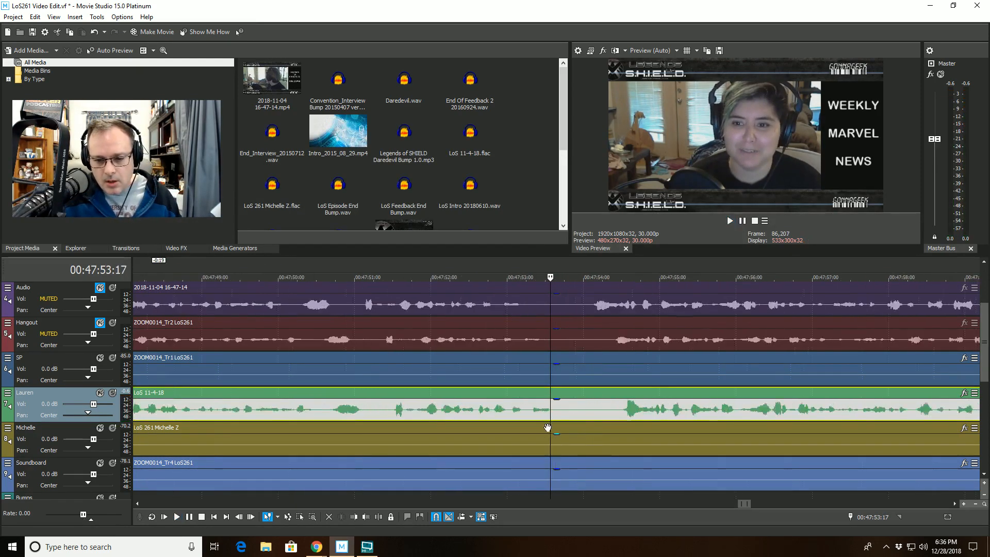
{"action": "left_click", "coordinate": [569, 390]}
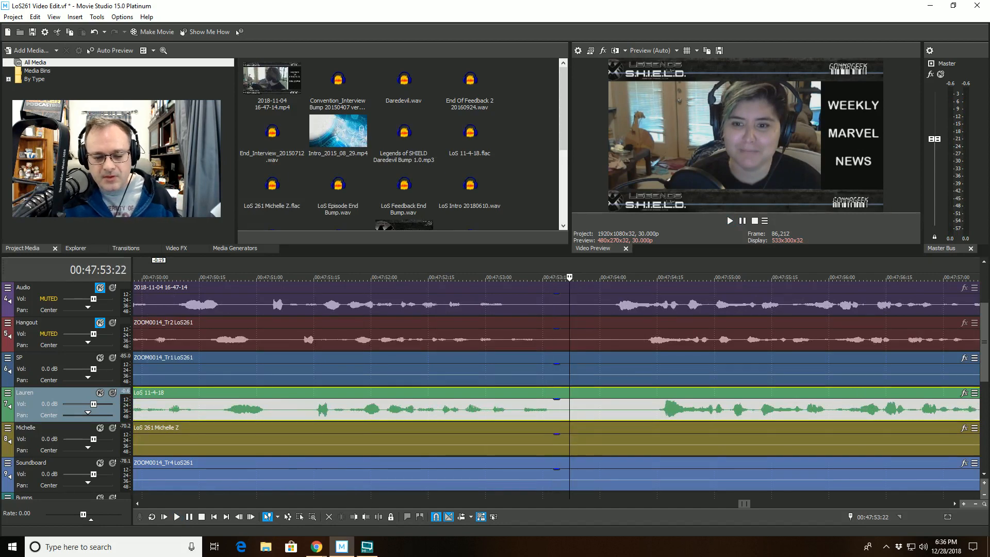
{"action": "left_click", "coordinate": [378, 517]}
{"action": "left_click", "coordinate": [639, 390]}
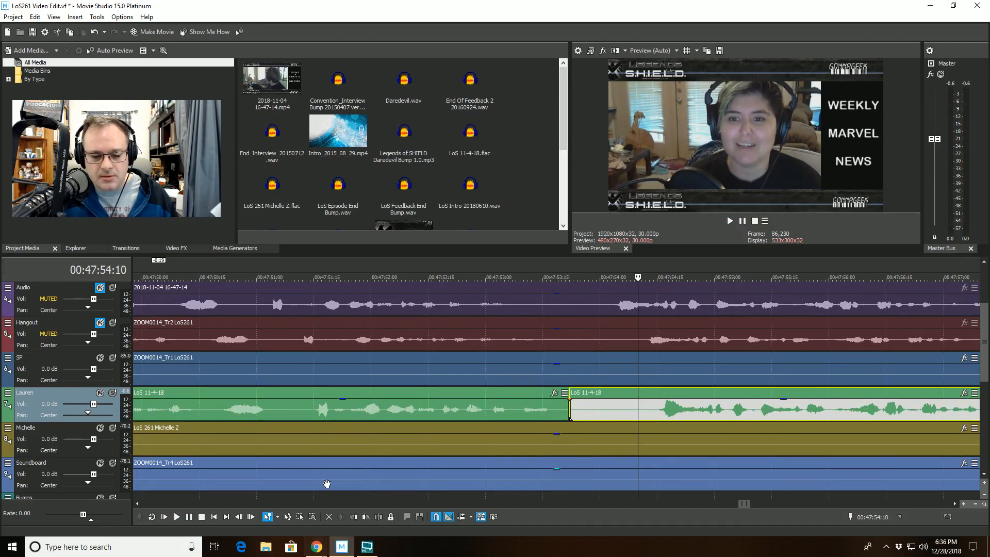
{"action": "left_click", "coordinate": [354, 517]}
- Play back from 00:47:52:13 to check the new gap
{"action": "left_click", "coordinate": [423, 367]}
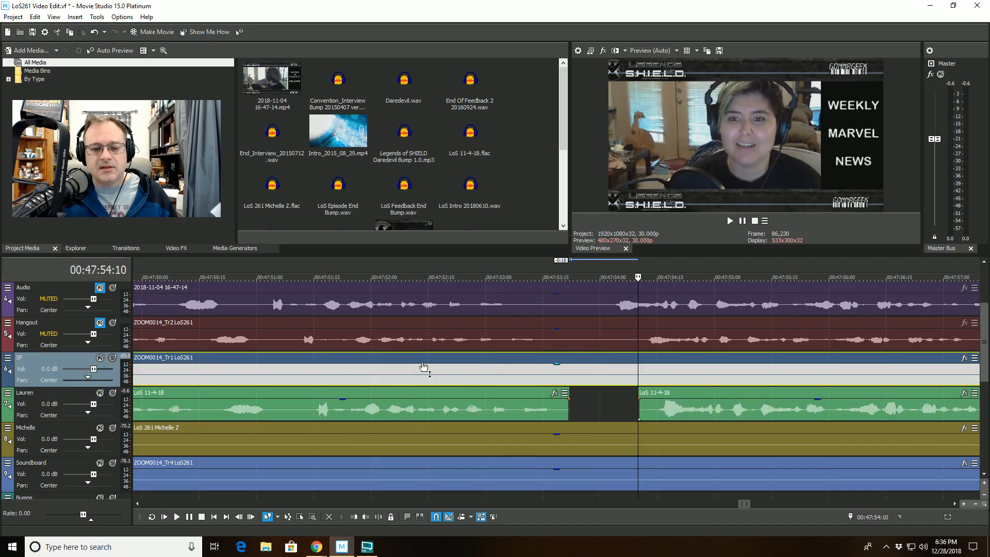
{"action": "left_click", "coordinate": [421, 357]}
{"action": "key", "text": "space"}
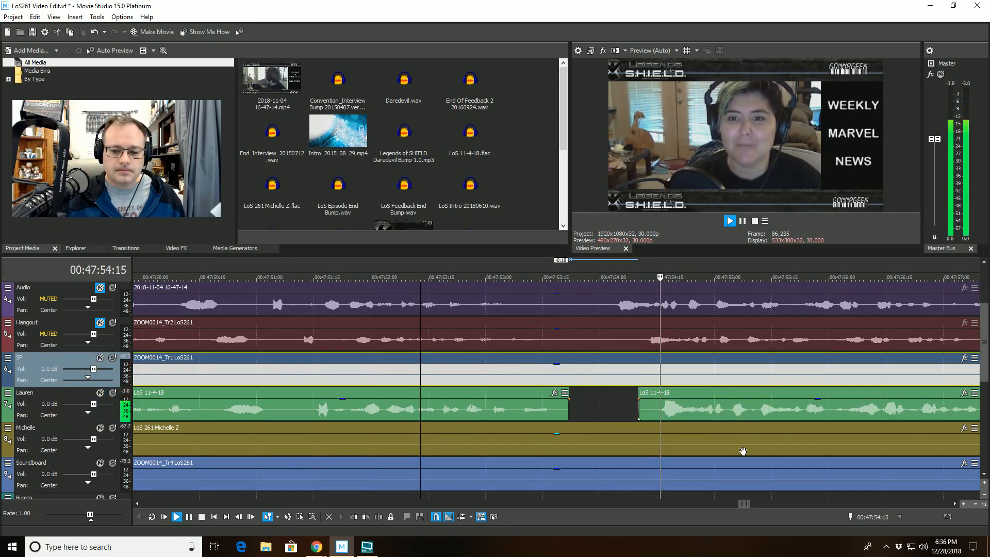
{"action": "scroll", "coordinate": [749, 442], "scroll_direction": "down", "scroll_amount": 10}
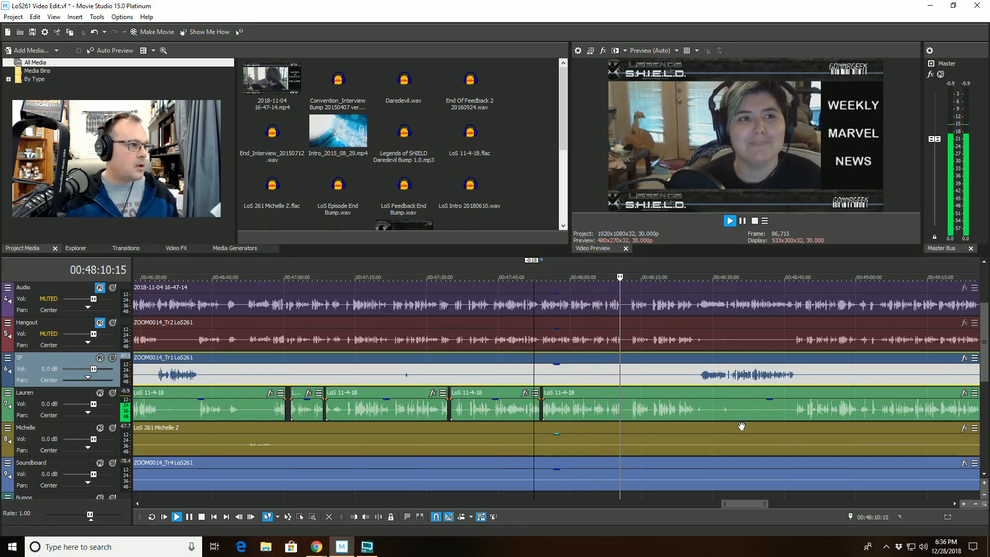
{"action": "left_click", "coordinate": [382, 477]}
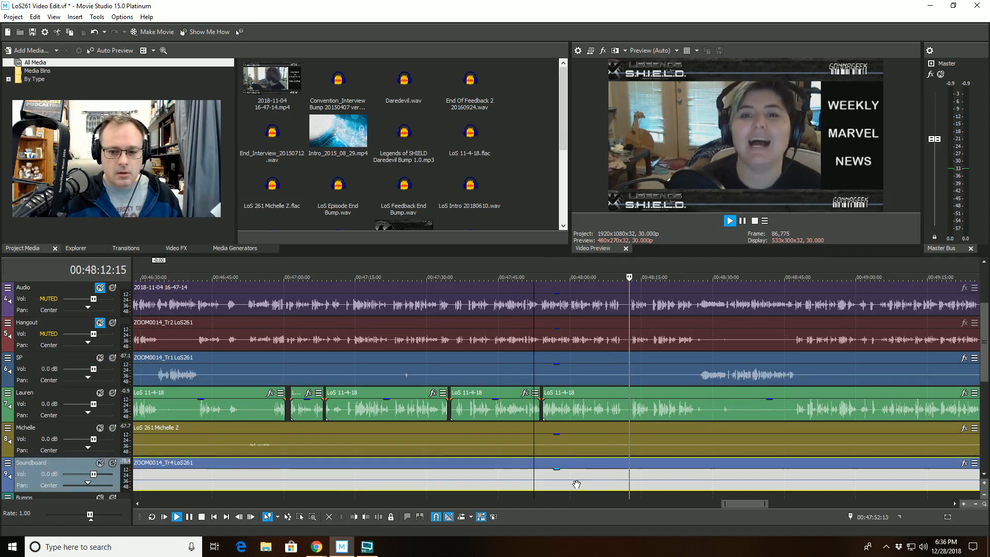
{"action": "scroll", "coordinate": [670, 431], "scroll_direction": "up", "scroll_amount": 3}
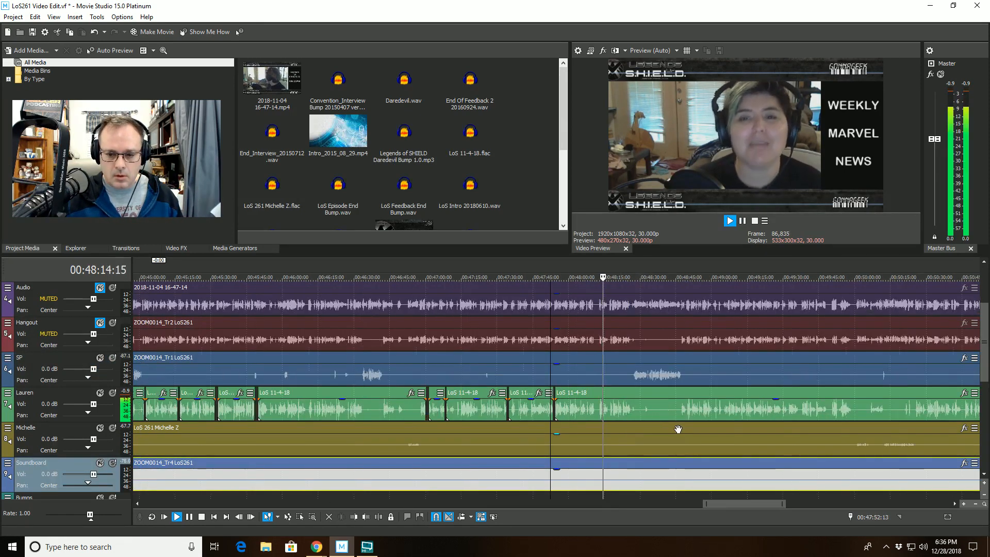
{"action": "scroll", "coordinate": [635, 438], "scroll_direction": "up", "scroll_amount": 2}
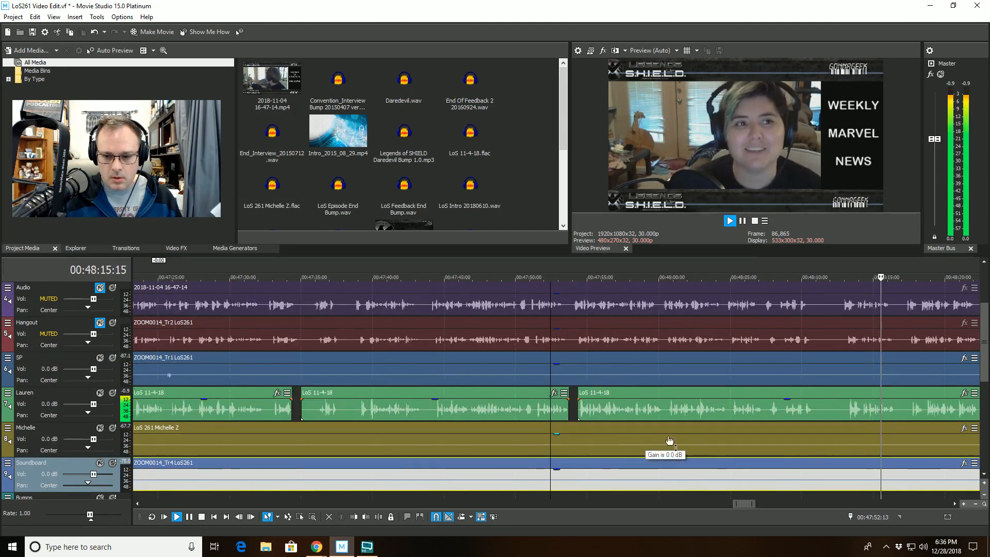
- Split the third LoS 11-4-18 clip at 00:48:10:24, trim its start to 00:48:13:05, and review from 00:48:06:22
{"action": "left_click", "coordinate": [725, 394]}
{"action": "scroll", "coordinate": [497, 482], "scroll_direction": "up", "scroll_amount": 5}
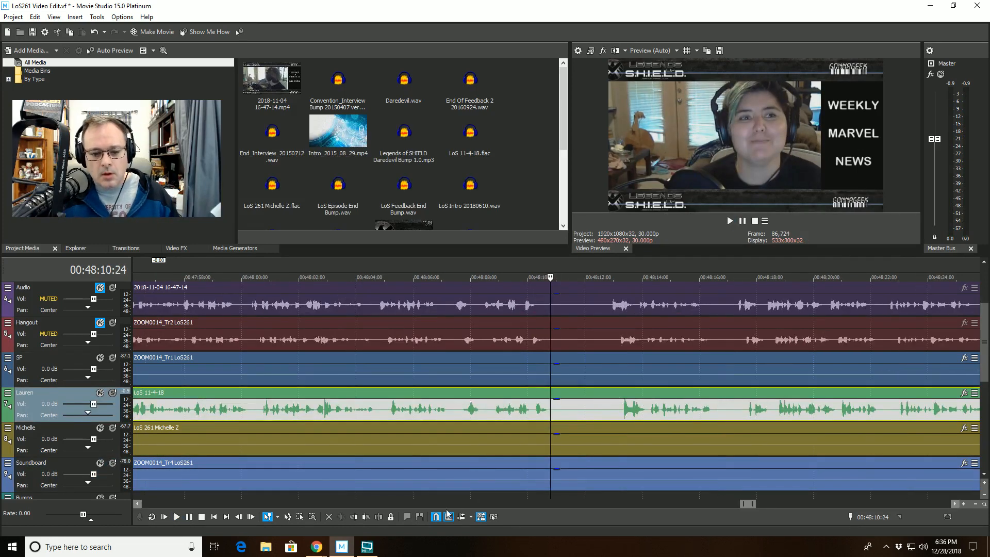
{"action": "key", "text": "s"}
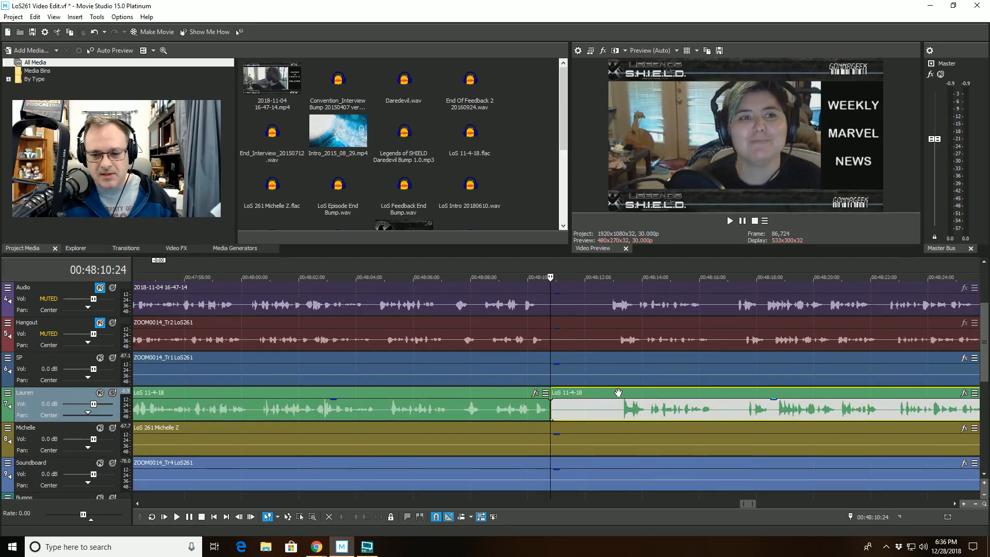
{"action": "left_click", "coordinate": [618, 393]}
{"action": "left_click", "coordinate": [358, 519]}
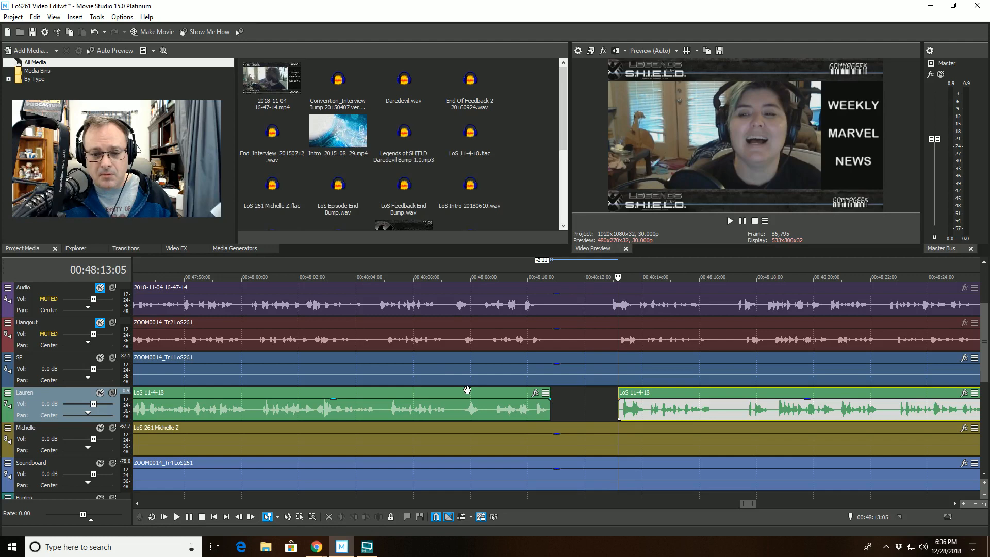
{"action": "left_click", "coordinate": [433, 361]}
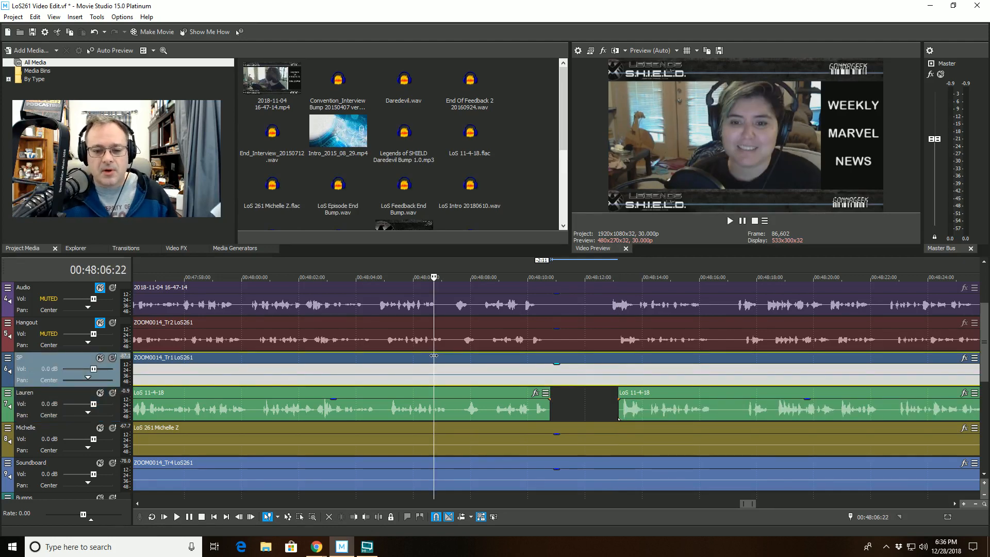
{"action": "key", "text": "space"}
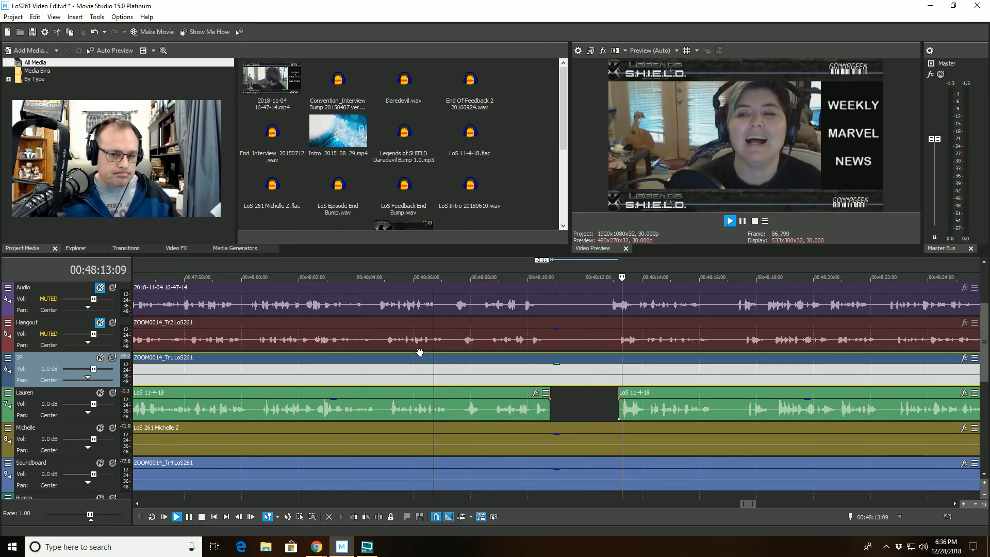
- Keep listening and stop the playhead at 00:48:30:16 on the LoS 11-4-18 clip
{"action": "scroll", "coordinate": [531, 428], "scroll_direction": "down", "scroll_amount": 2}
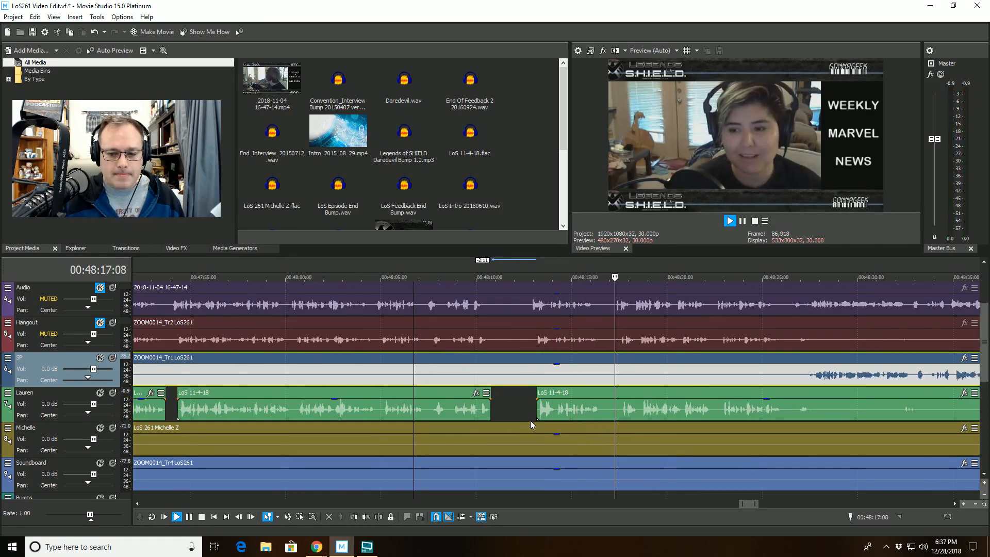
{"action": "scroll", "coordinate": [529, 420], "scroll_direction": "down", "scroll_amount": 1}
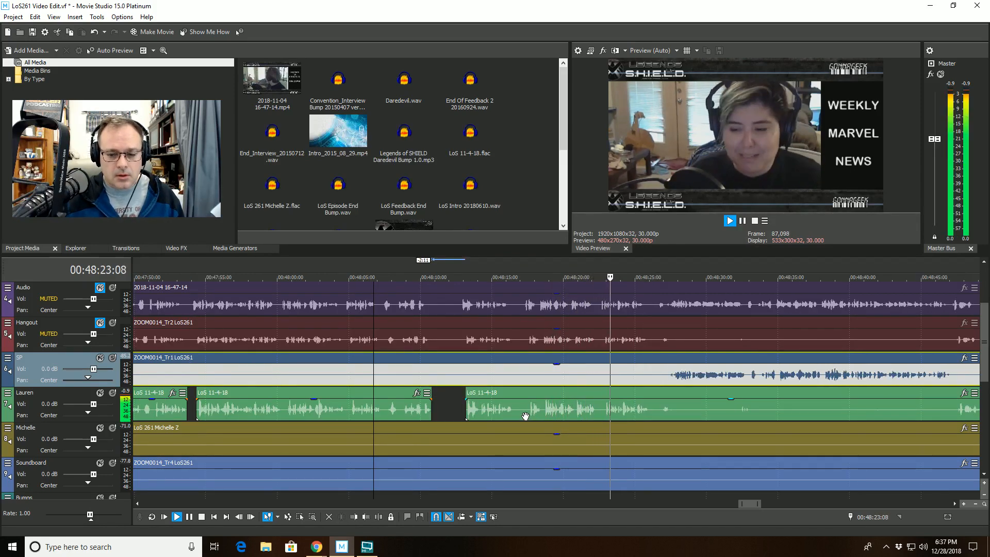
{"action": "scroll", "coordinate": [664, 387], "scroll_direction": "up", "scroll_amount": 3}
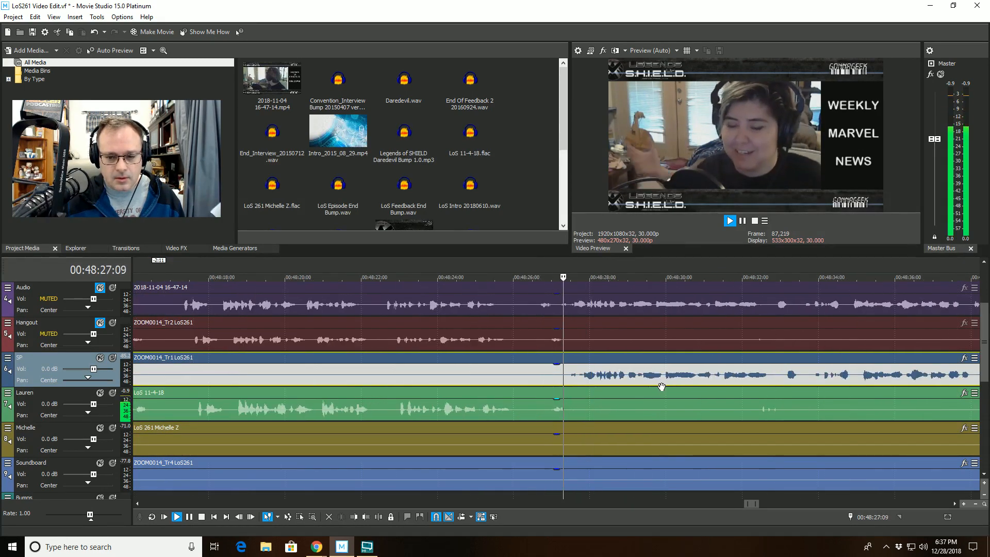
{"action": "scroll", "coordinate": [660, 386], "scroll_direction": "down", "scroll_amount": 3}
{"action": "scroll", "coordinate": [657, 387], "scroll_direction": "down", "scroll_amount": 1}
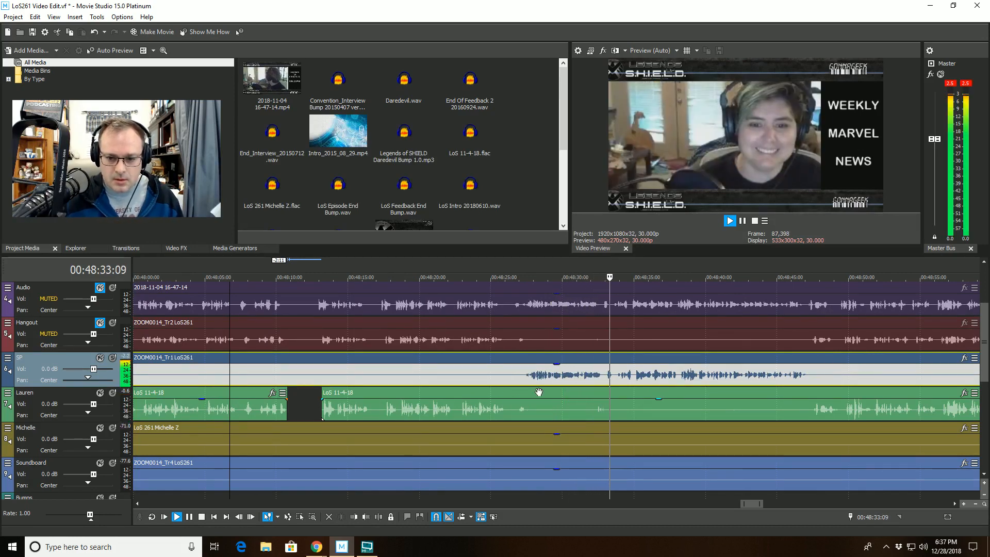
{"action": "left_click", "coordinate": [570, 392]}
{"action": "key", "text": "space"}
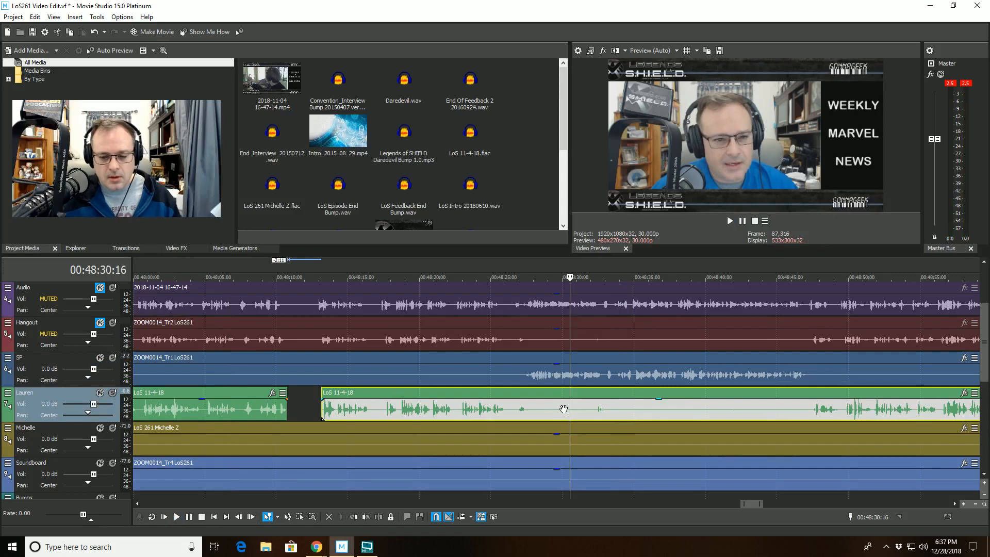
{"action": "scroll", "coordinate": [572, 415], "scroll_direction": "up", "scroll_amount": 5}
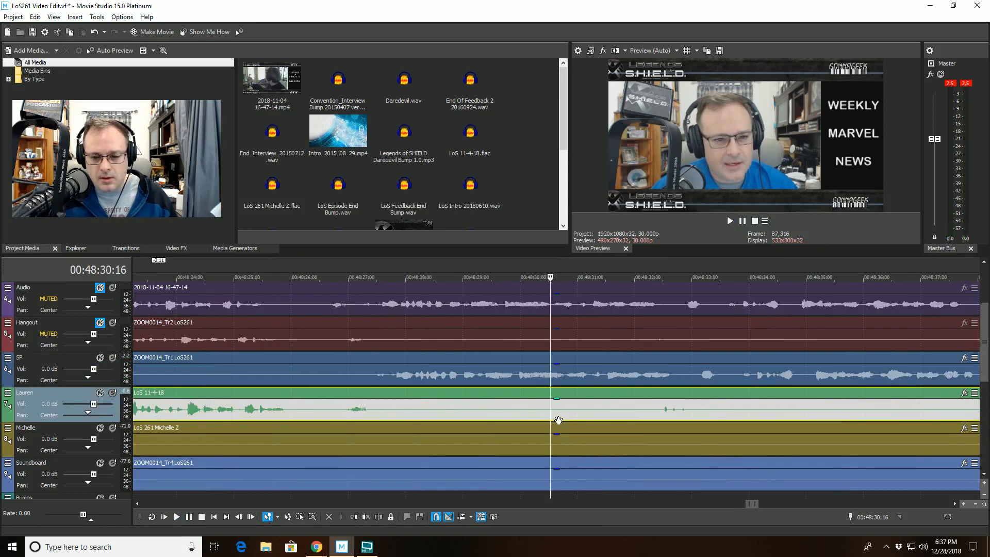
- Split the speaker clip at 00:48:30:16 and, with the track soloed, trim its start to 00:48:32:08
{"action": "left_click", "coordinate": [379, 517]}
{"action": "left_click", "coordinate": [112, 392]}
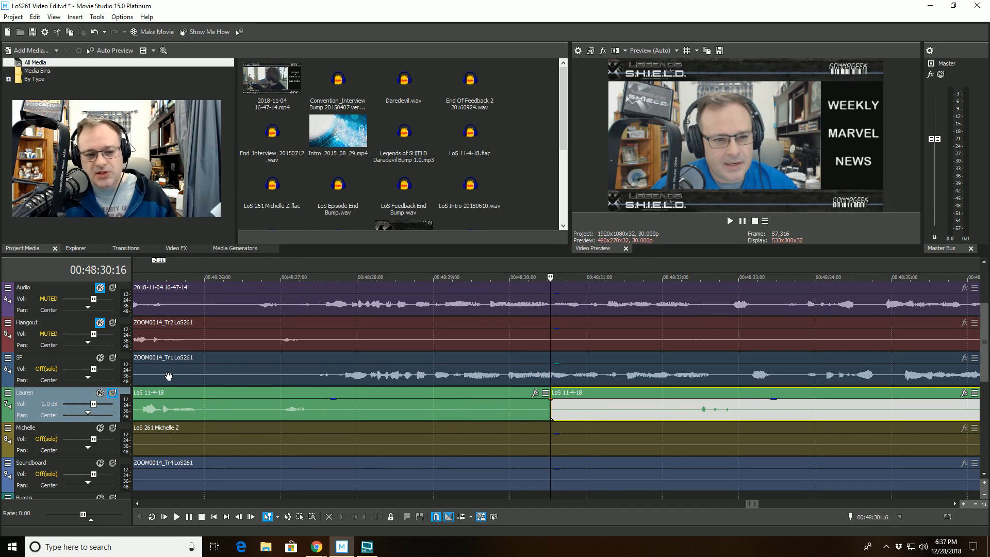
{"action": "left_click", "coordinate": [112, 358]}
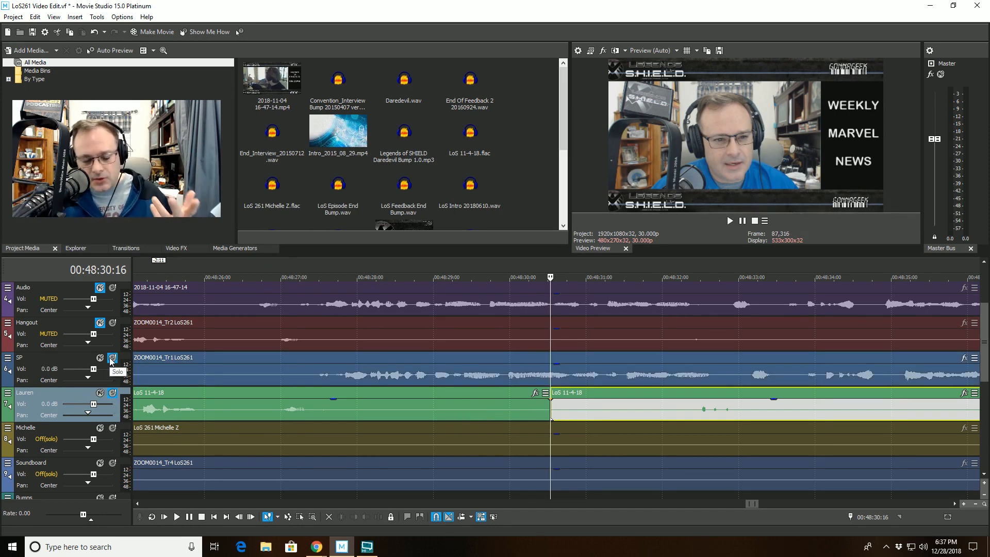
{"action": "left_click", "coordinate": [111, 359]}
{"action": "key", "text": "space"}
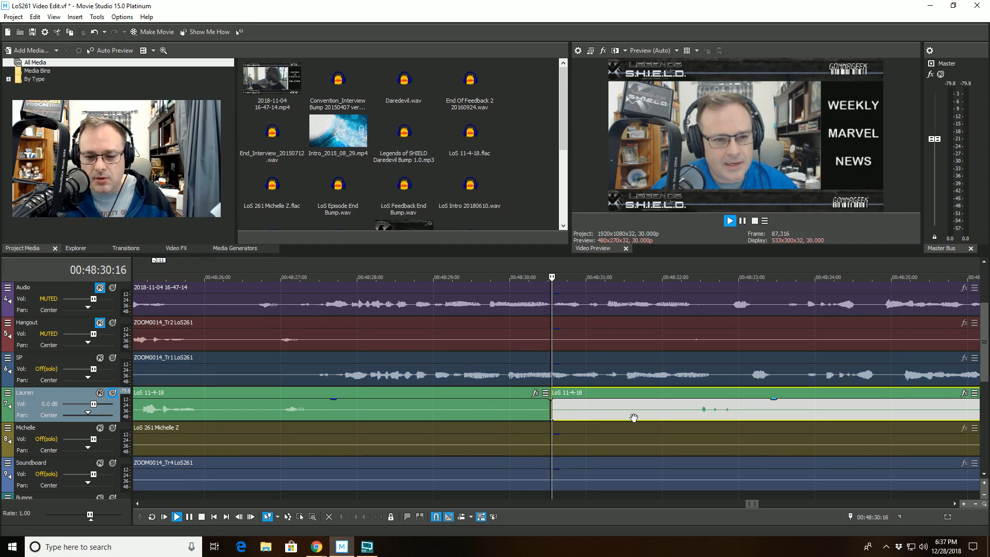
{"action": "key", "text": "space"}
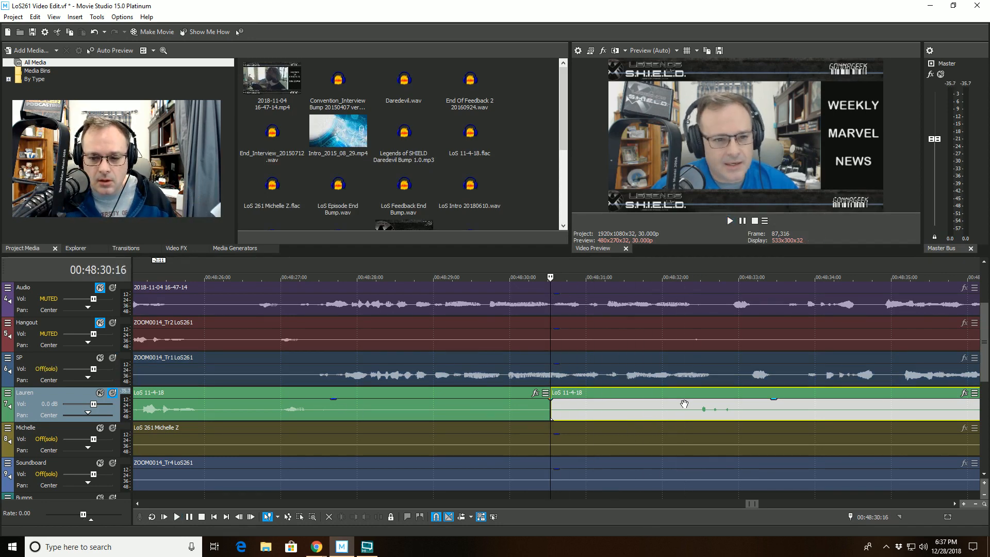
{"action": "left_click", "coordinate": [683, 395]}
{"action": "left_click", "coordinate": [353, 517]}
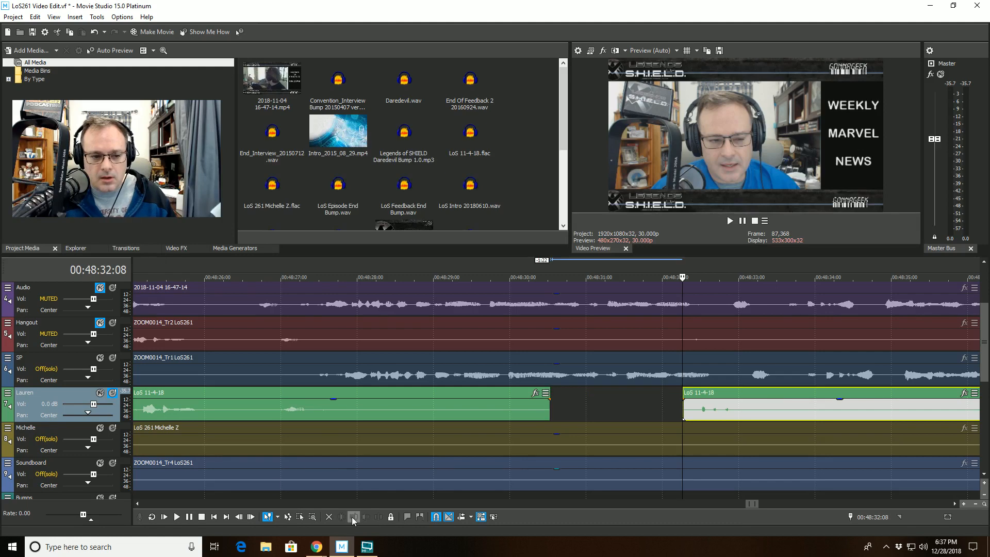
- Unsolo the speaker track, review from 00:48:27, and replay from 00:48:36:12
{"action": "left_click", "coordinate": [111, 394]}
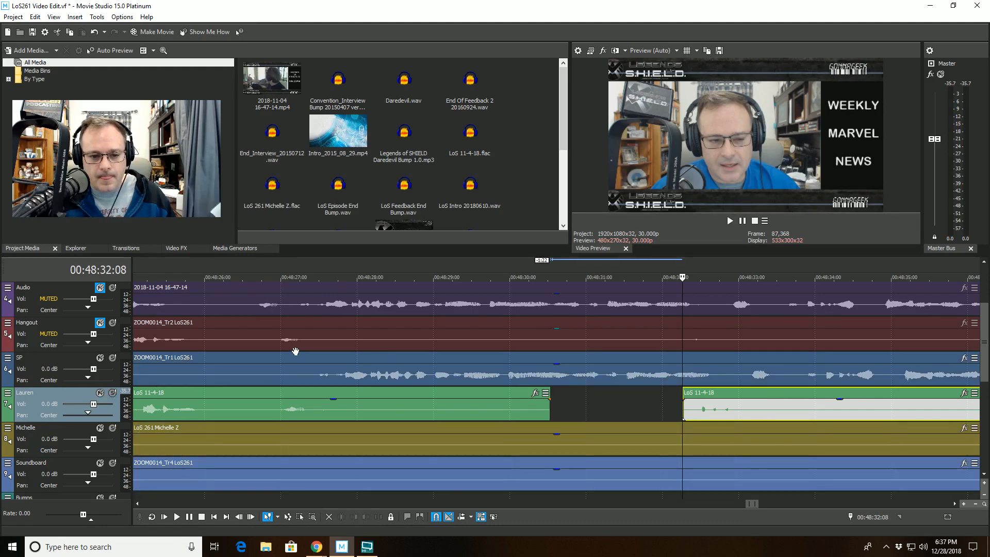
{"action": "left_click", "coordinate": [299, 362]}
{"action": "key", "text": "space"}
{"action": "scroll", "coordinate": [316, 389], "scroll_direction": "down", "scroll_amount": 8}
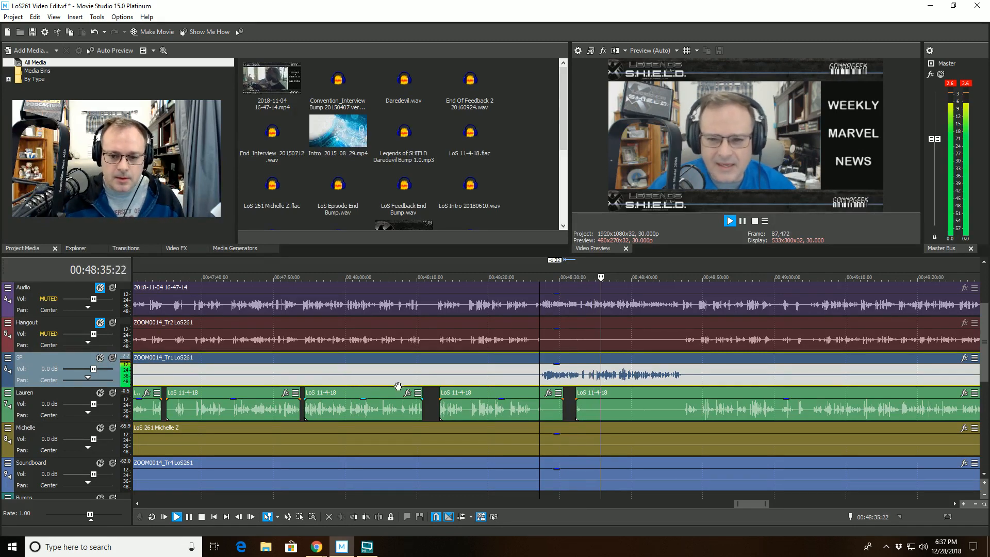
{"action": "scroll", "coordinate": [560, 407], "scroll_direction": "up", "scroll_amount": 3}
{"action": "scroll", "coordinate": [560, 407], "scroll_direction": "up", "scroll_amount": 3}
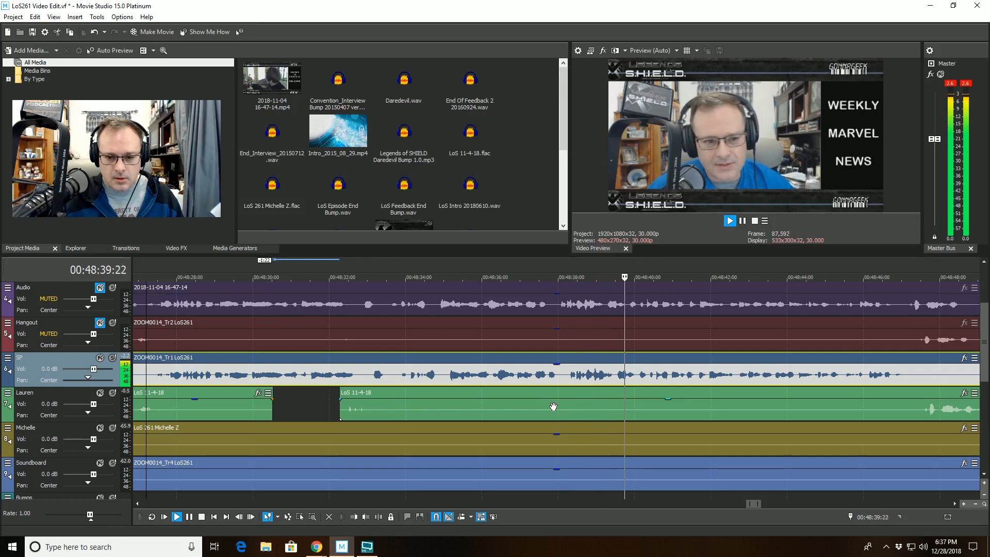
{"action": "left_click", "coordinate": [496, 357]}
{"action": "key", "text": "space"}
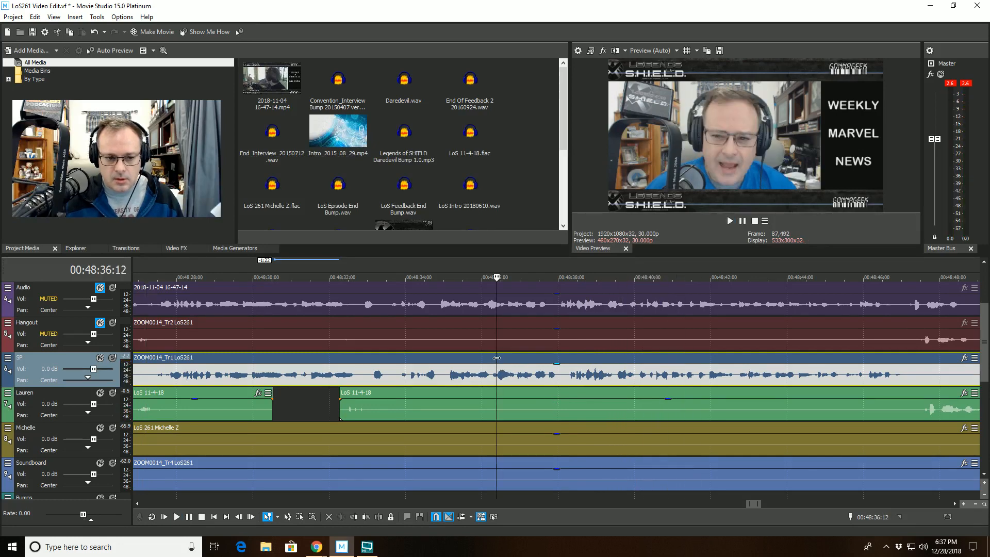
{"action": "key", "text": "space"}
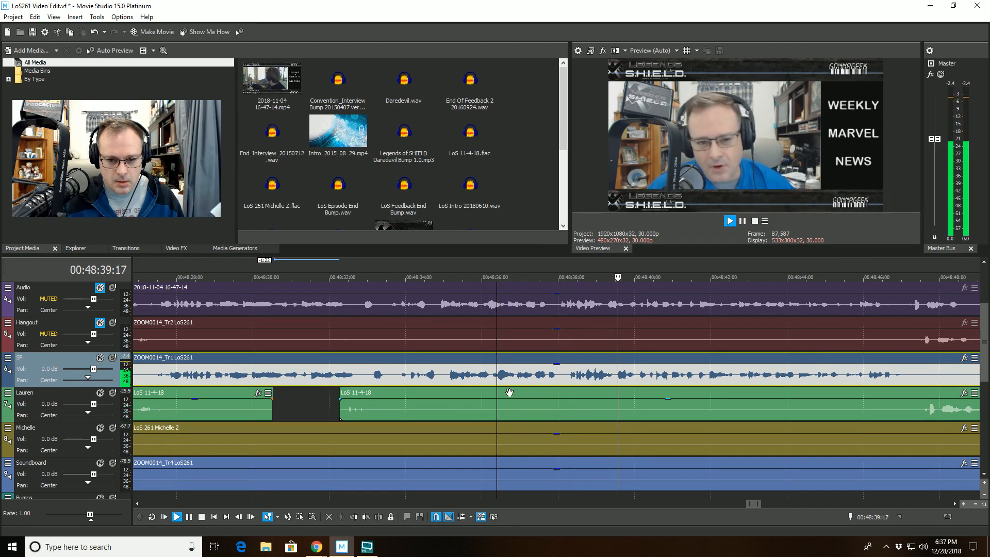
{"action": "key", "text": "space"}
- Split the green track's second LoS 11-4-18 clip at 00:48:36:12 and play on
{"action": "left_click", "coordinate": [497, 417]}
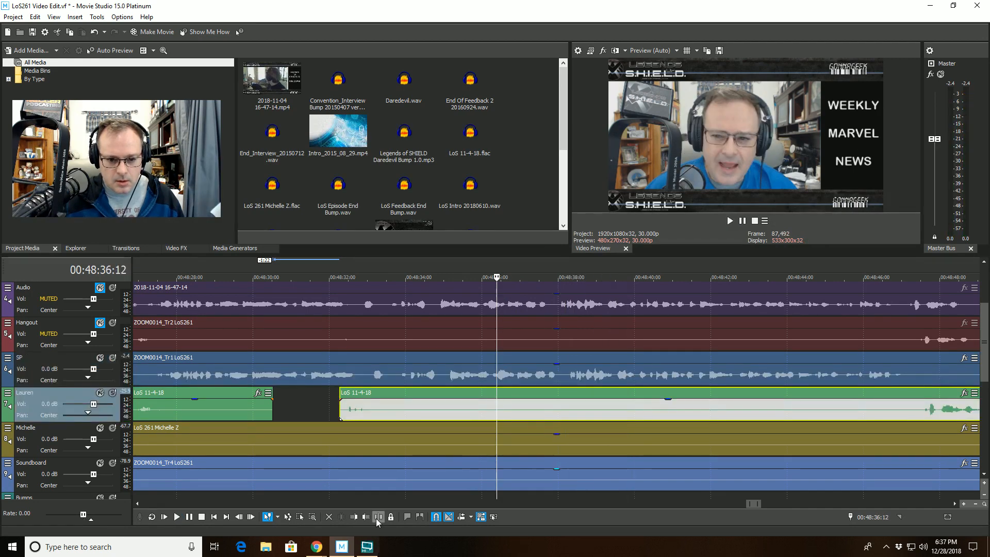
{"action": "key", "text": "s"}
{"action": "scroll", "coordinate": [577, 418], "scroll_direction": "down", "scroll_amount": 3}
{"action": "key", "text": "space"}
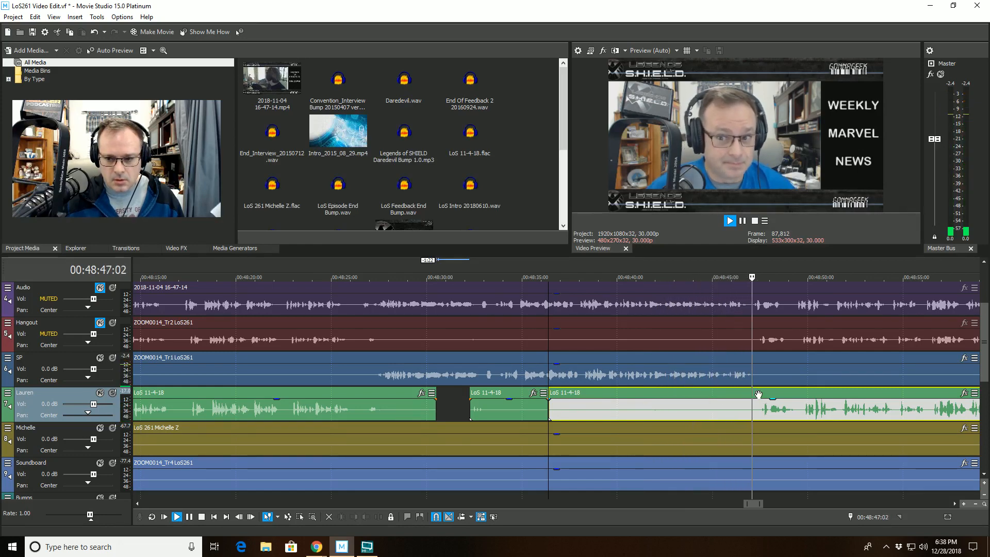
- Trim the green track's last clip to start at 00:48:47:07, then replay from 00:48:34:09
{"action": "left_click", "coordinate": [754, 394]}
{"action": "key", "text": "space"}
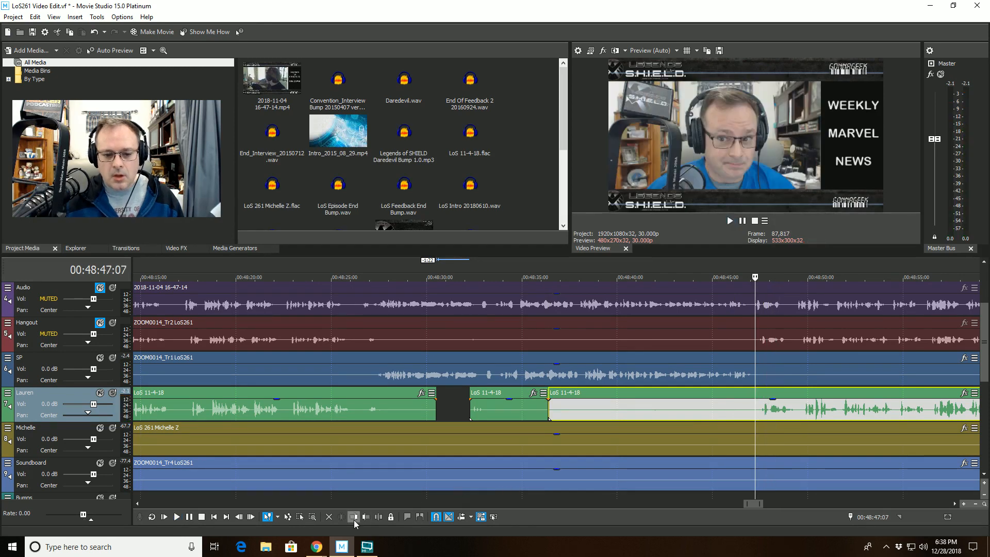
{"action": "left_click", "coordinate": [353, 519]}
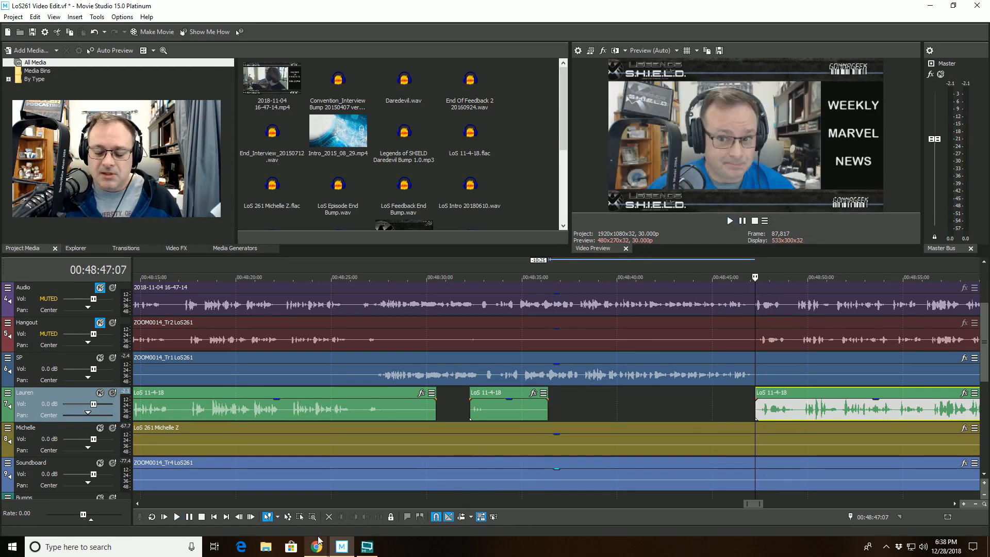
{"action": "left_click", "coordinate": [509, 326]}
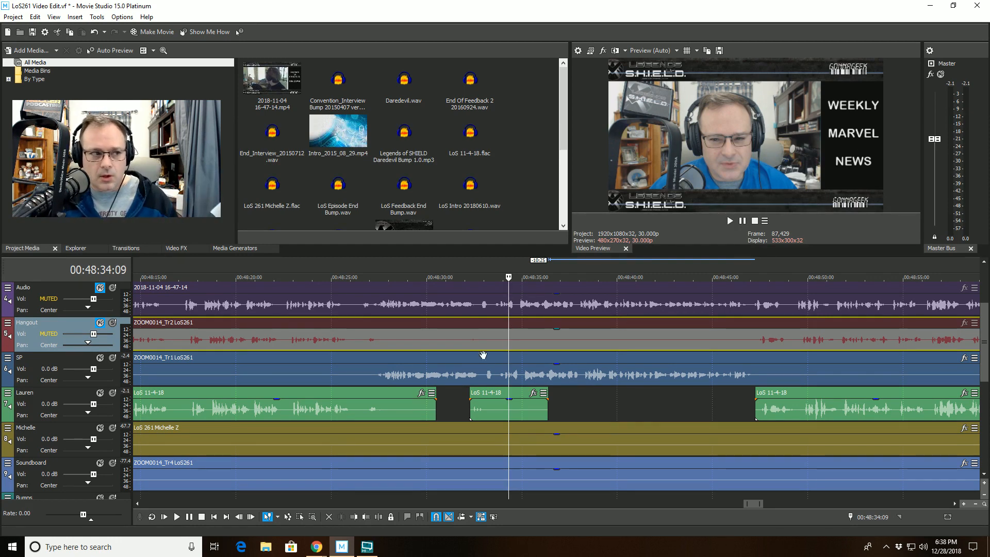
{"action": "key", "text": "space"}
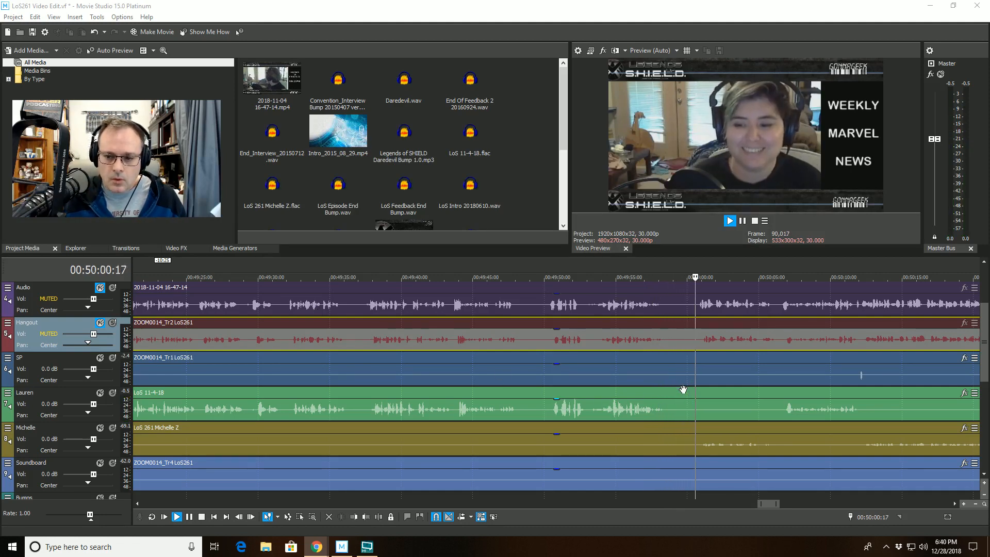
- Split the SP clip at 00:50:11:20 and trim the right part to start at 00:50:12:29
{"action": "scroll", "coordinate": [683, 390], "scroll_direction": "down", "scroll_amount": 3}
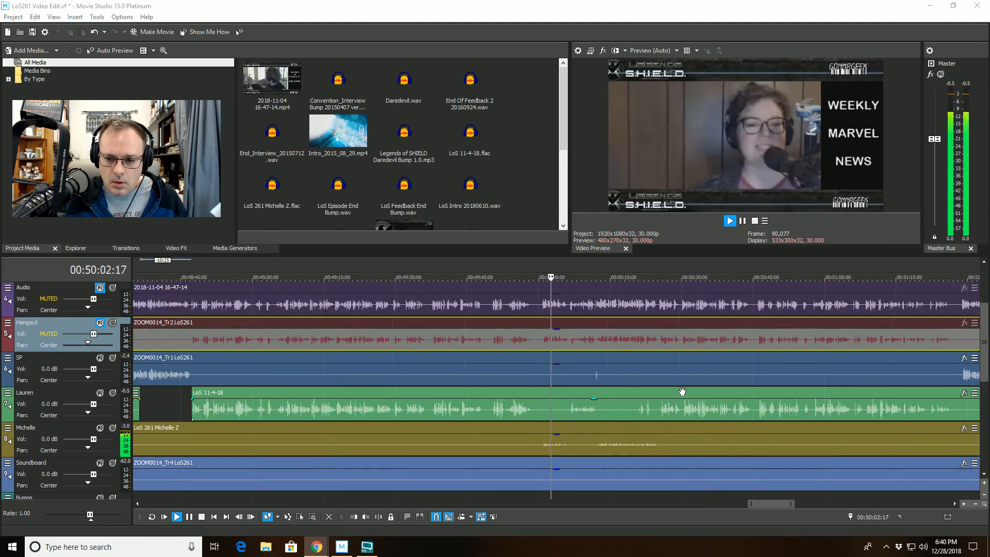
{"action": "scroll", "coordinate": [683, 392], "scroll_direction": "down", "scroll_amount": 3}
{"action": "scroll", "coordinate": [682, 393], "scroll_direction": "up", "scroll_amount": 7}
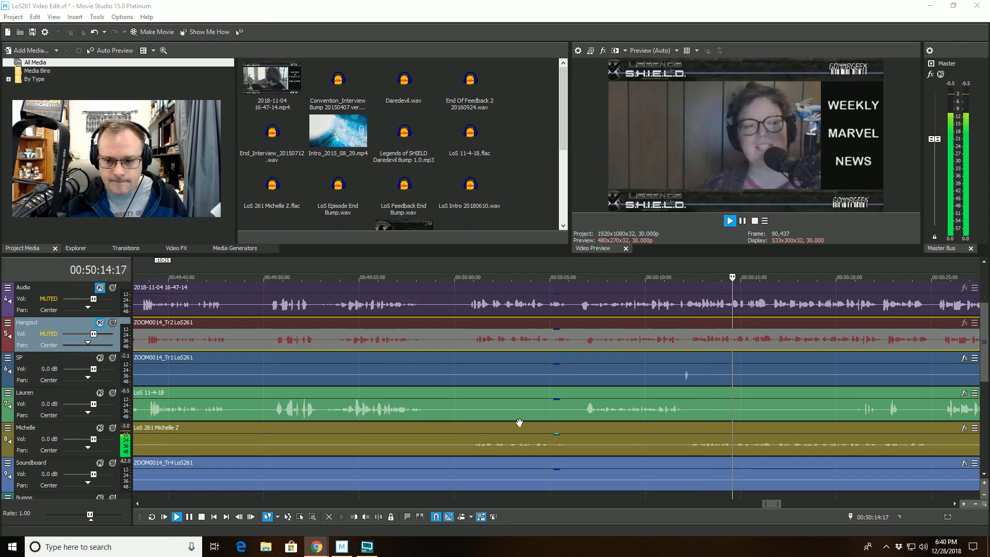
{"action": "left_click", "coordinate": [677, 367]}
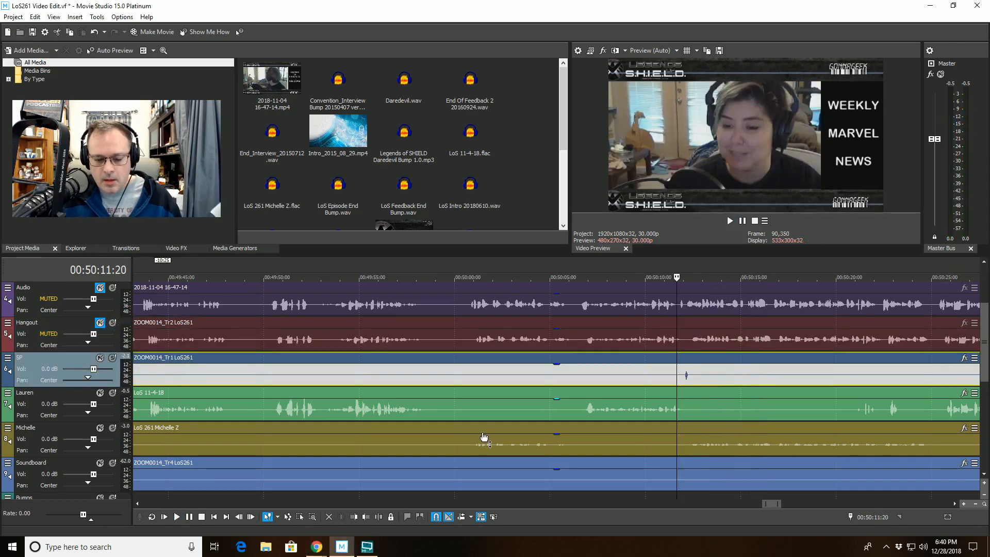
{"action": "left_click", "coordinate": [379, 516]}
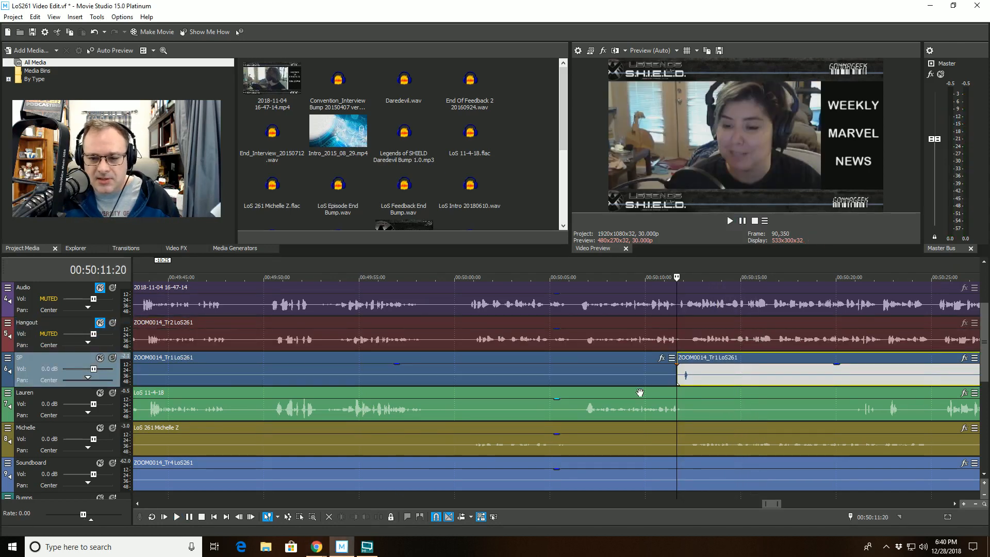
{"action": "left_click", "coordinate": [701, 360]}
{"action": "left_click", "coordinate": [354, 516]}
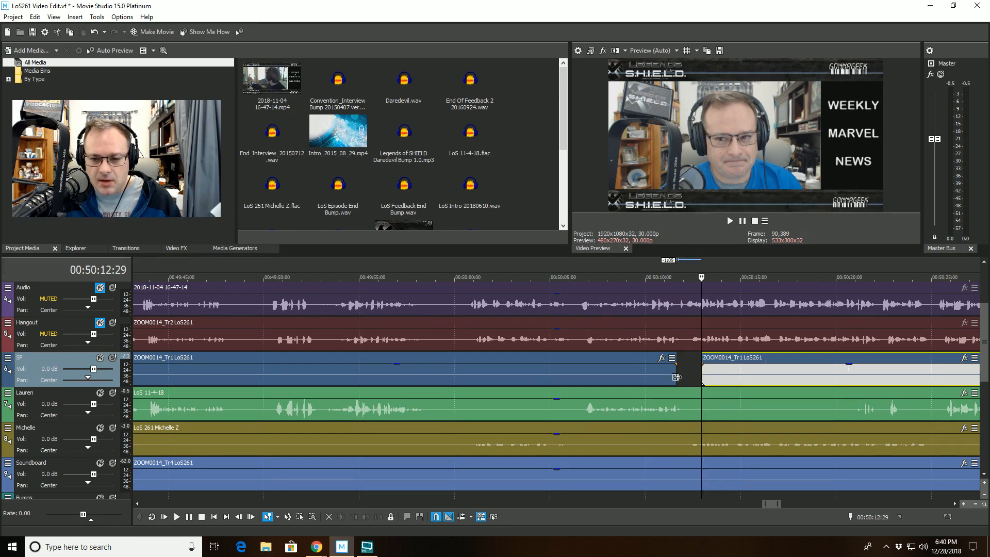
{"action": "left_click", "coordinate": [634, 360]}
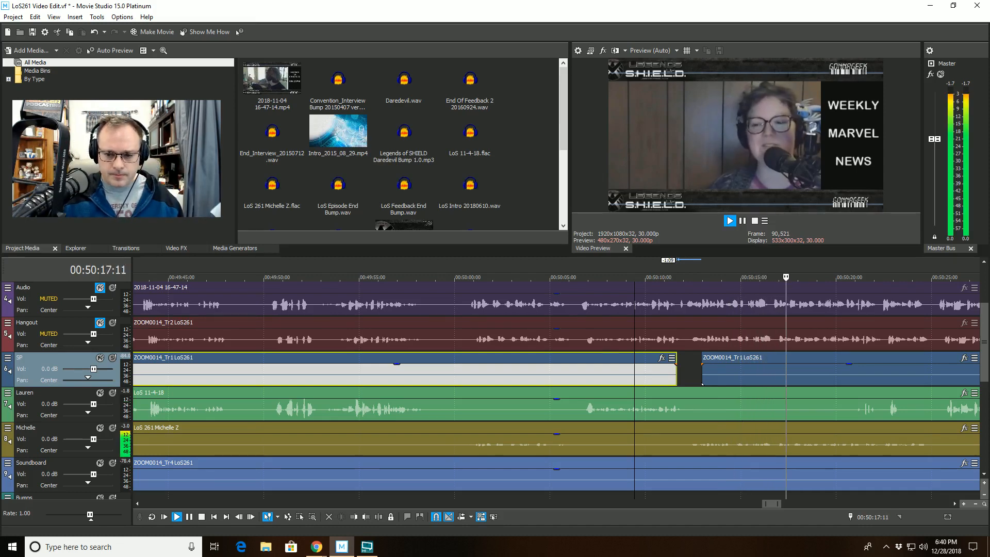
- With the green track soloed, split its clip at 00:50:12:03 and trim the start to 00:50:20:04
{"action": "left_click", "coordinate": [113, 401]}
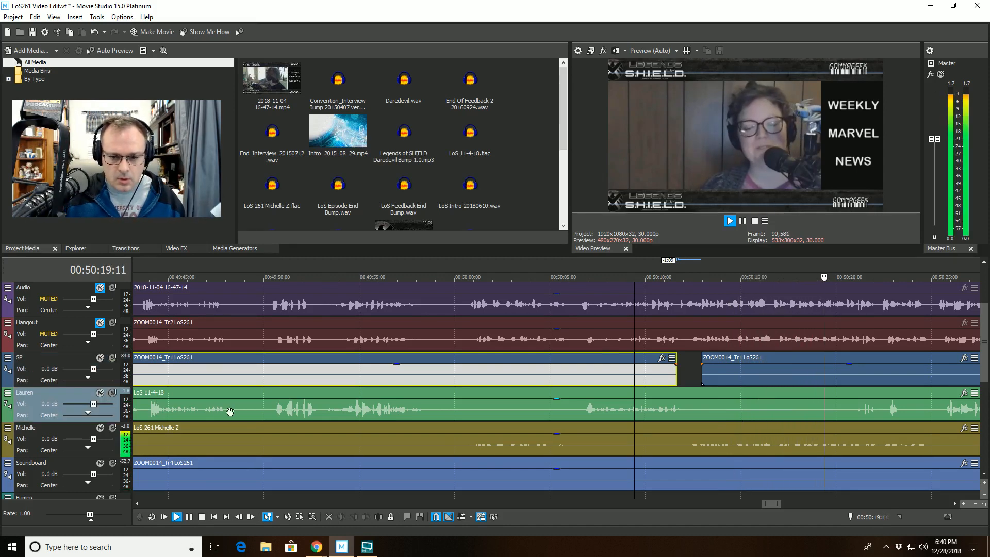
{"action": "left_click", "coordinate": [112, 393]}
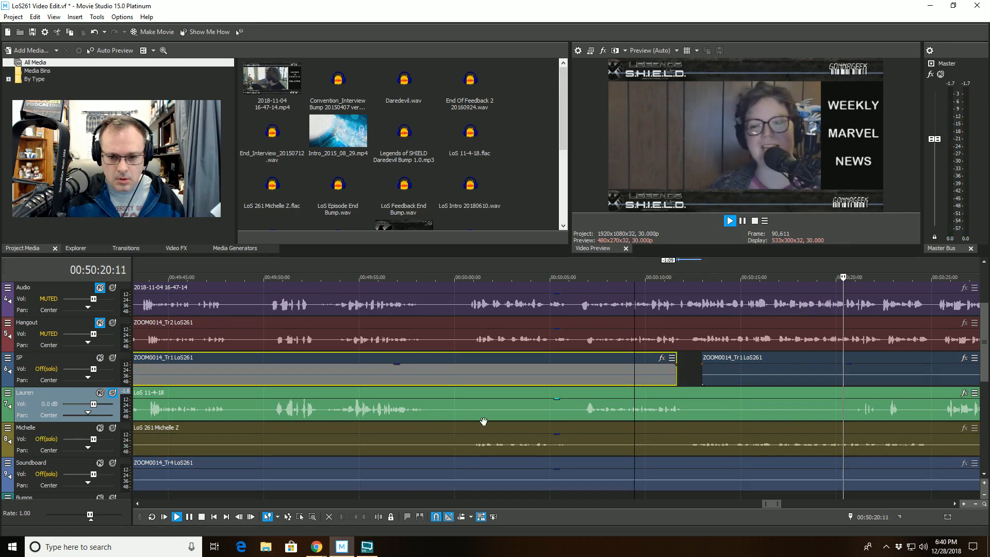
{"action": "left_click", "coordinate": [683, 403]}
{"action": "key", "text": "space"}
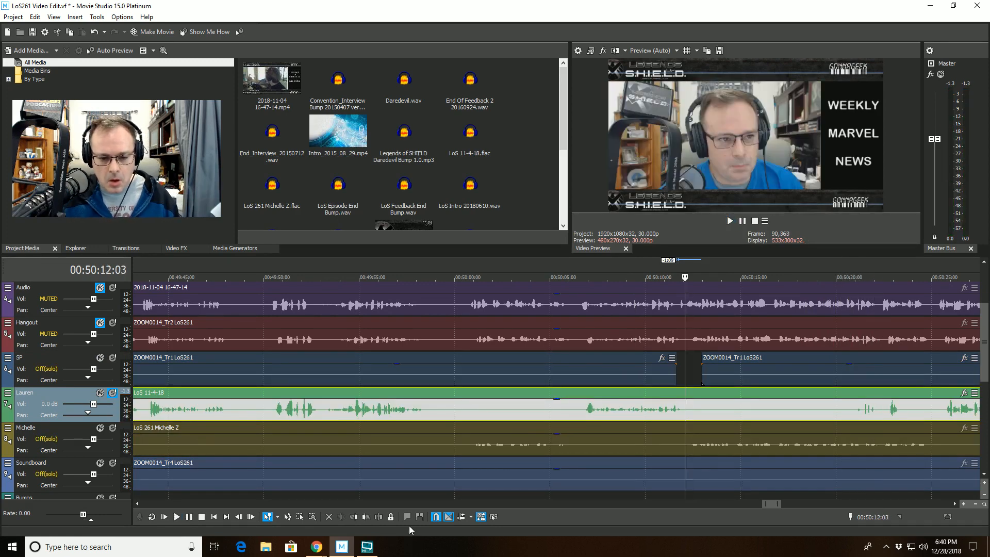
{"action": "left_click", "coordinate": [378, 517]}
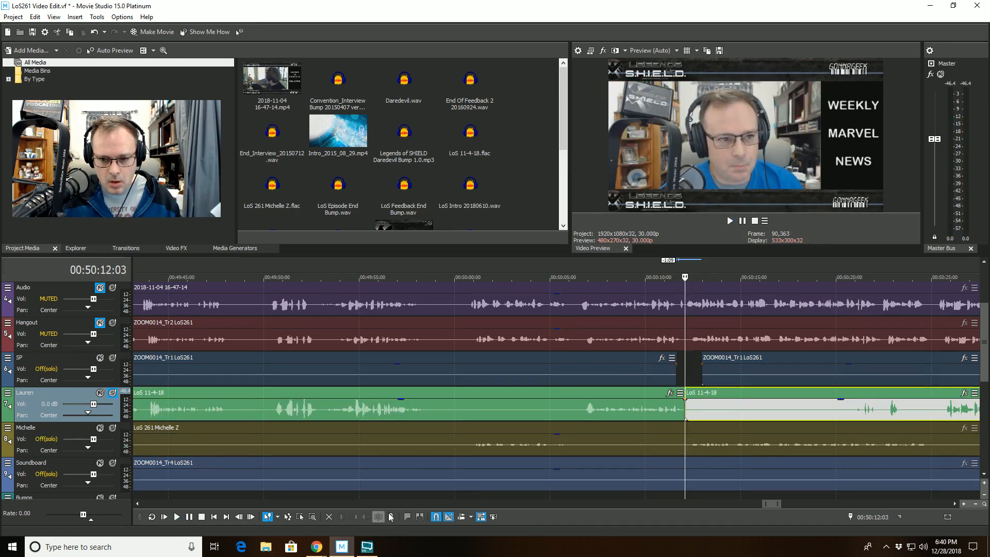
{"action": "key", "text": "space"}
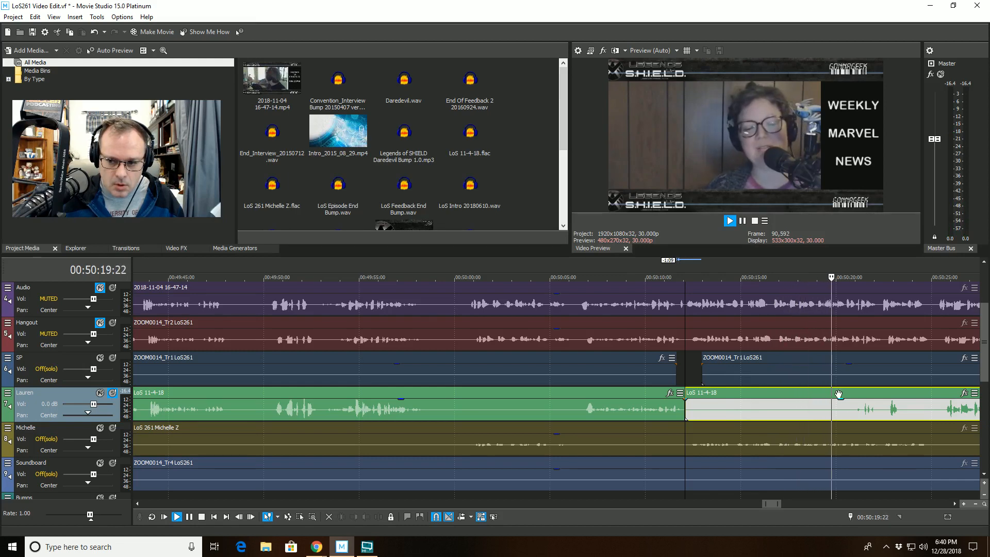
{"action": "key", "text": "space"}
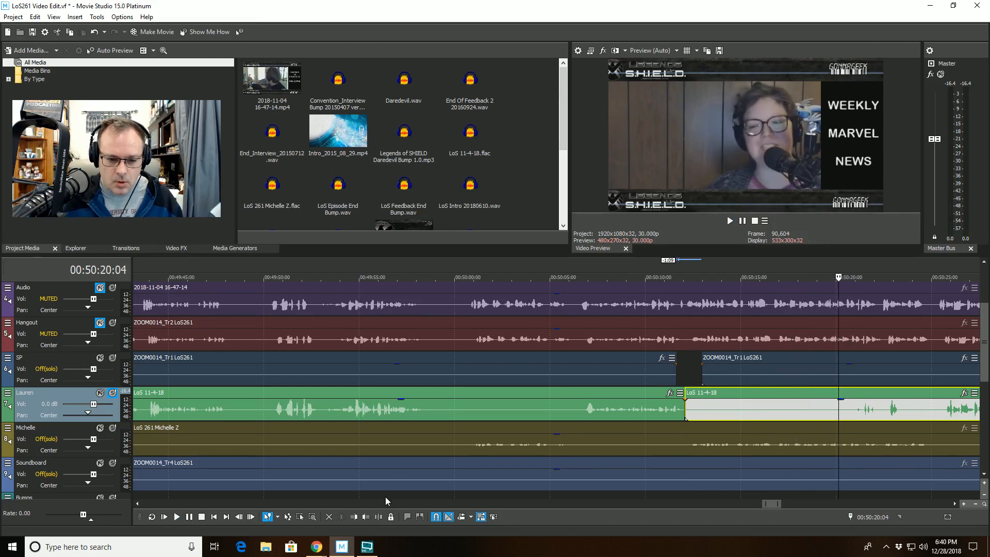
{"action": "left_click", "coordinate": [358, 520]}
{"action": "left_click", "coordinate": [113, 393]}
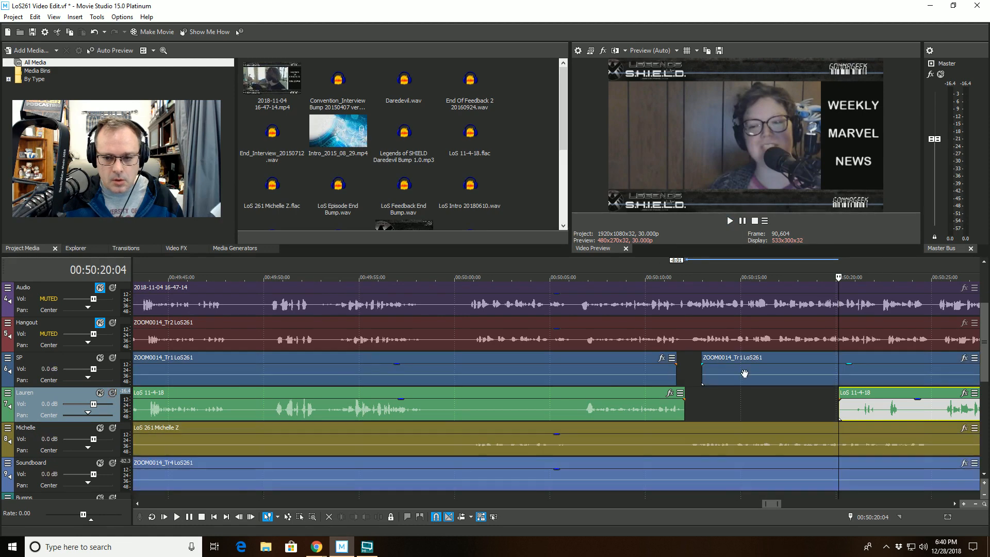
- Play back from 00:50:10:16 to check both edits
{"action": "left_click", "coordinate": [655, 372]}
{"action": "key", "text": "space"}
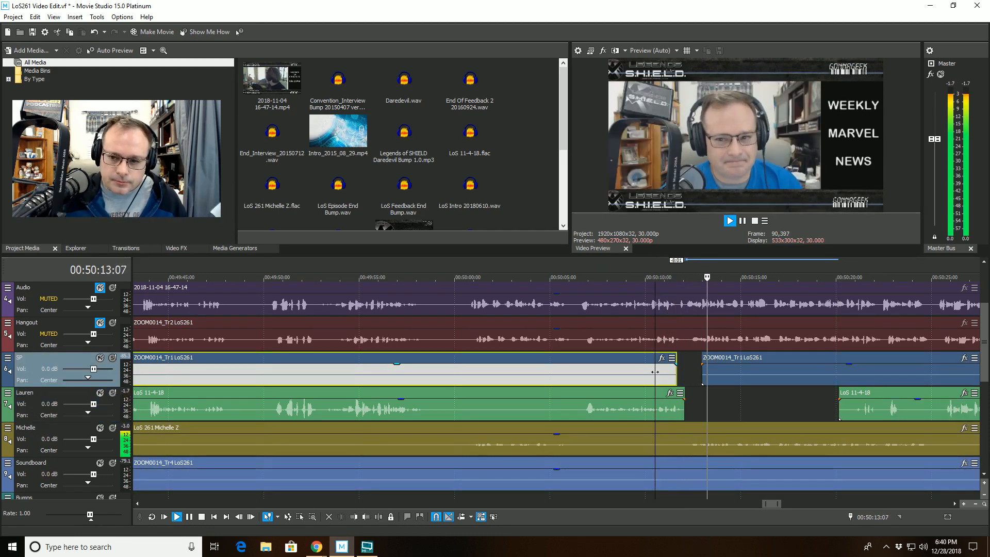
{"action": "scroll", "coordinate": [697, 388], "scroll_direction": "down", "scroll_amount": 4}
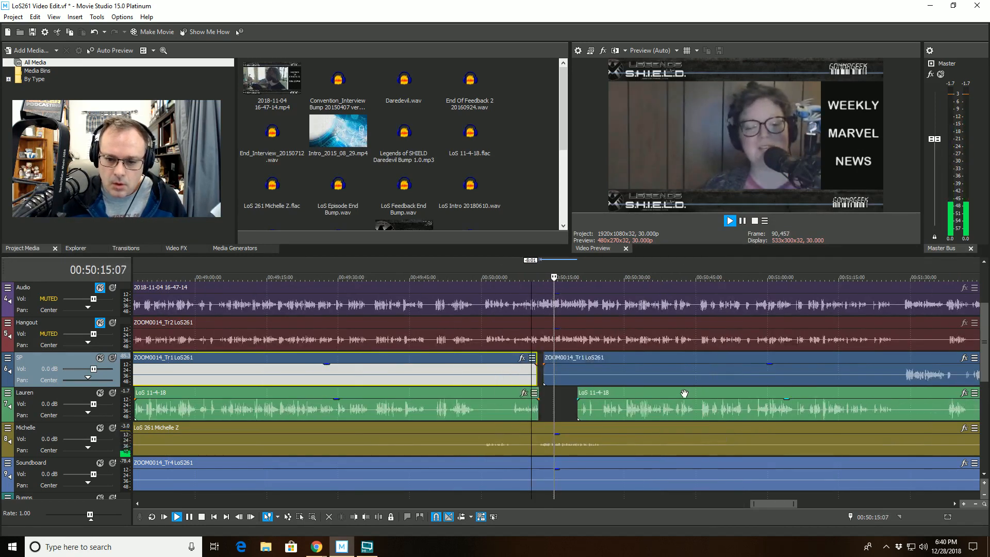
{"action": "scroll", "coordinate": [589, 439], "scroll_direction": "up", "scroll_amount": 6}
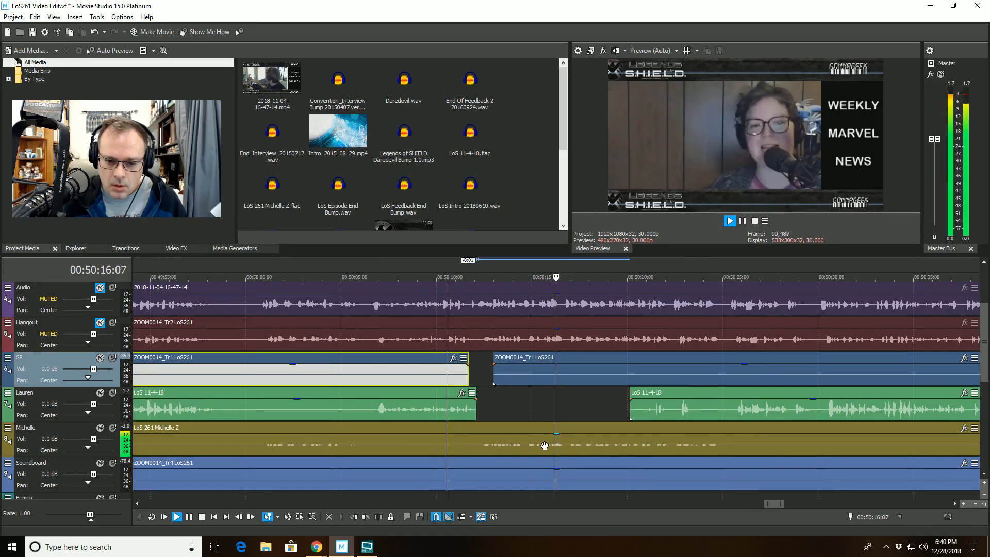
- Split the mustard clip at 00:50:14:22, then undo the misplaced split
{"action": "left_click", "coordinate": [489, 426]}
{"action": "key", "text": "space"}
{"action": "scroll", "coordinate": [489, 425], "scroll_direction": "up", "scroll_amount": 3}
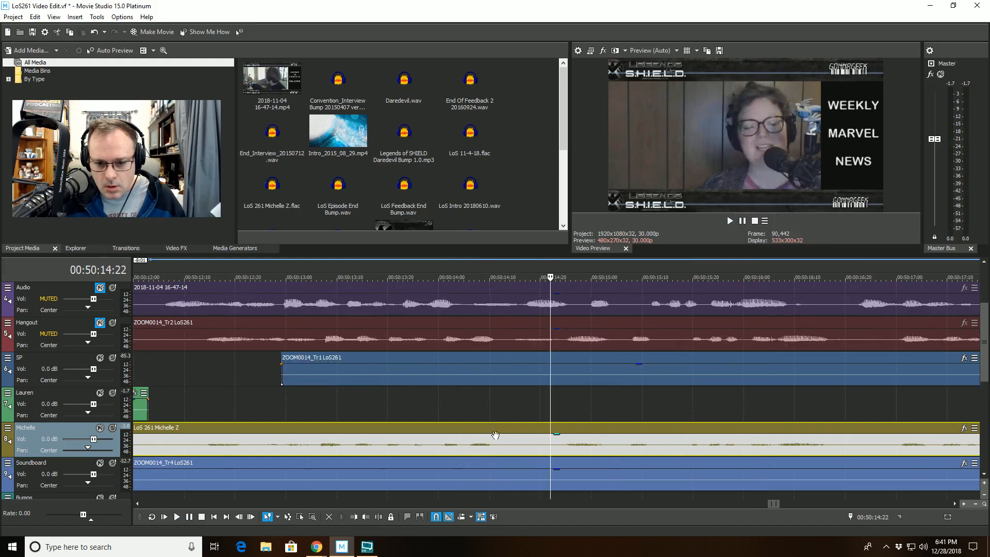
{"action": "key", "text": "s"}
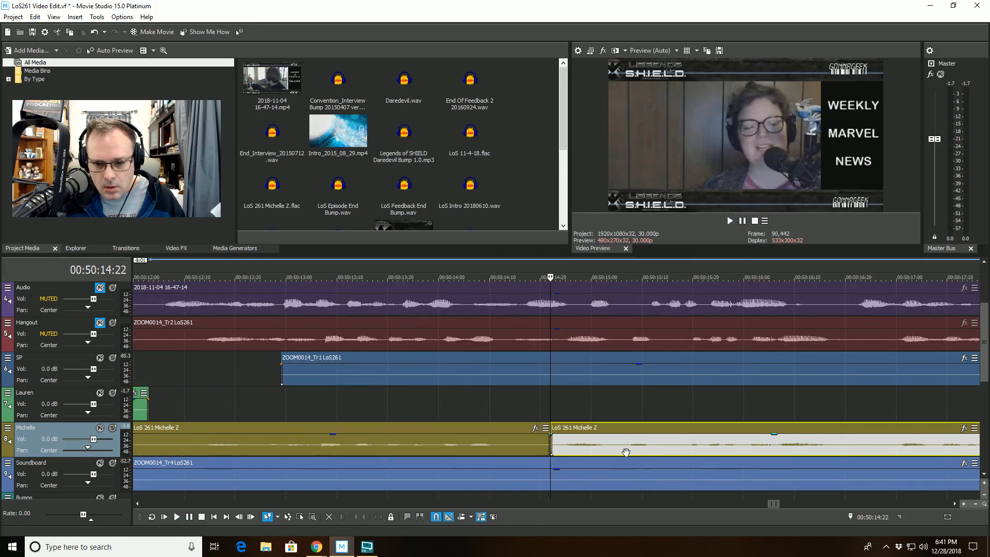
{"action": "key", "text": "space"}
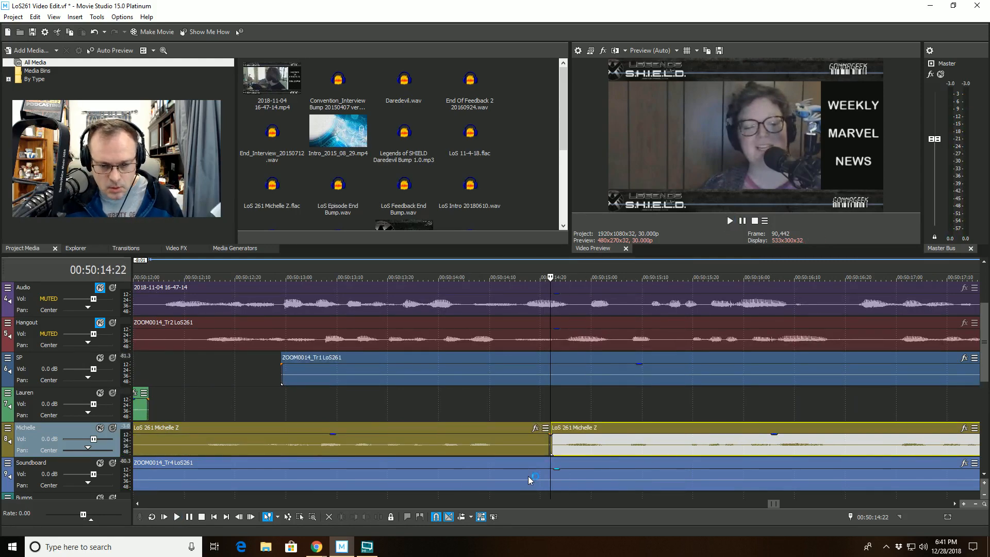
{"action": "key", "text": "ctrl+z"}
- Split the mustard clip at 00:50:14:25, trim the right piece to start at 00:50:15:03, and play back
{"action": "left_click", "coordinate": [564, 426]}
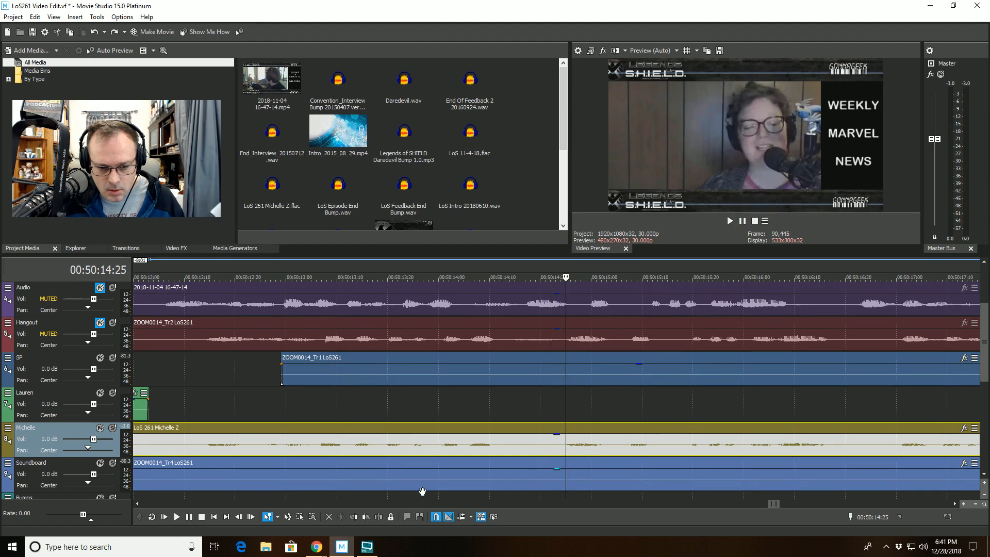
{"action": "left_click", "coordinate": [378, 516]}
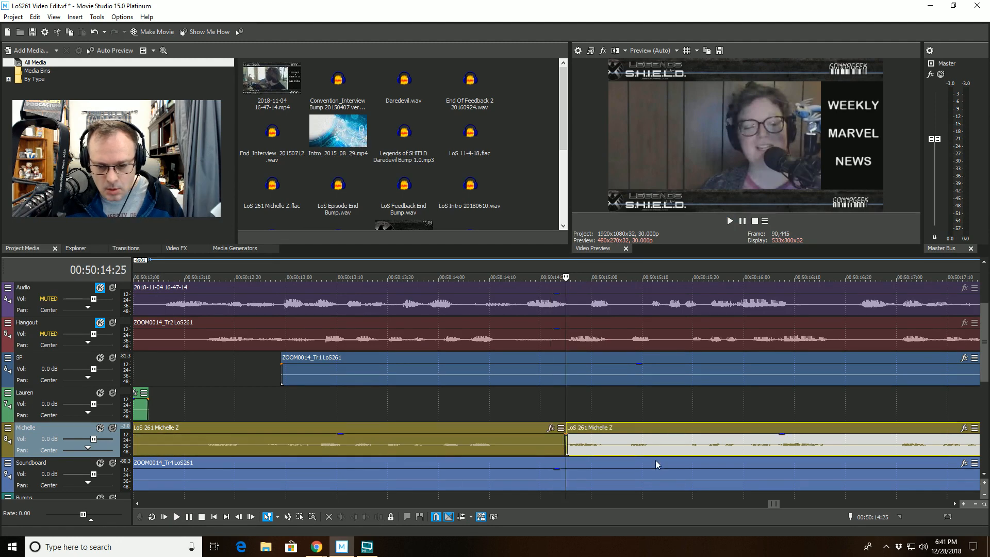
{"action": "left_click", "coordinate": [606, 427]}
{"action": "left_click", "coordinate": [354, 517]}
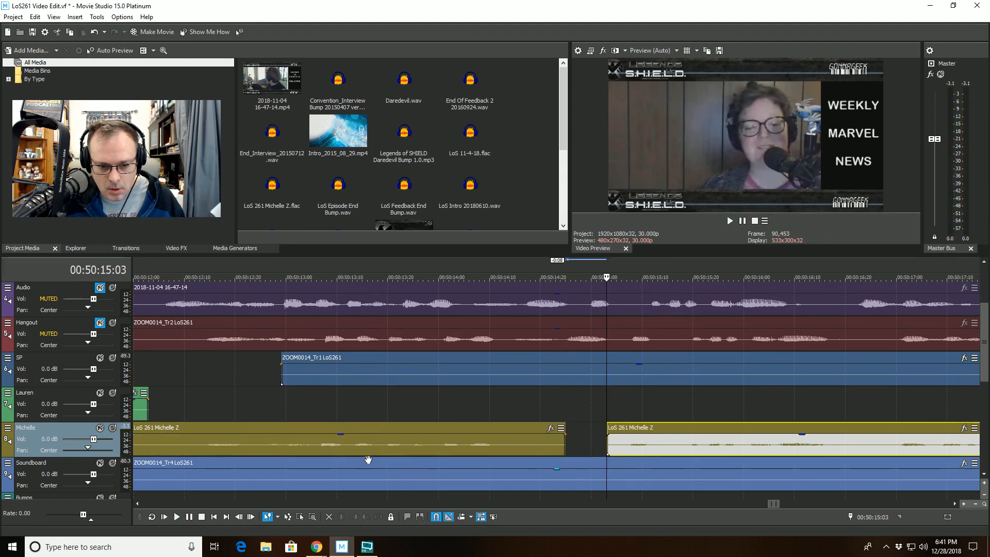
{"action": "left_click", "coordinate": [377, 427]}
{"action": "key", "text": "space"}
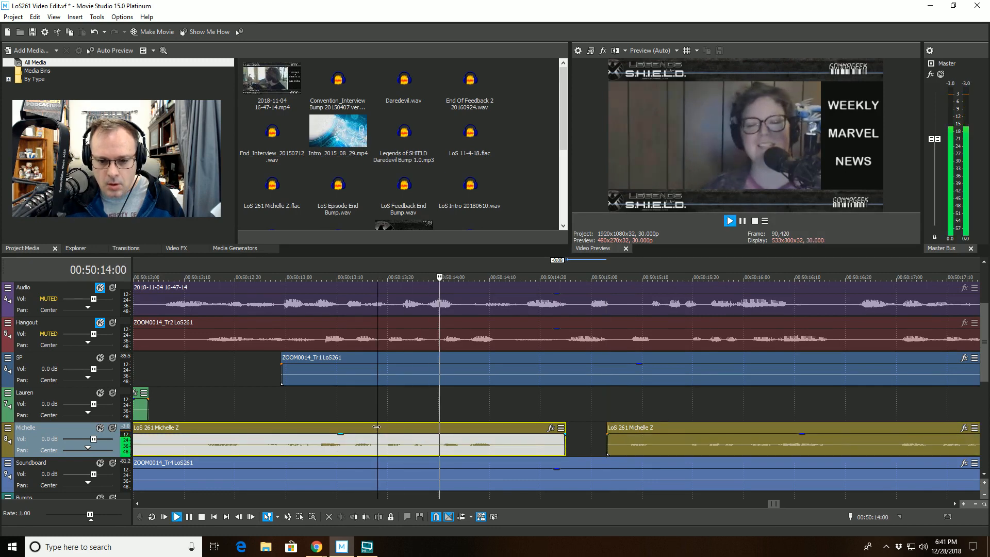
{"action": "scroll", "coordinate": [377, 427], "scroll_direction": "down", "scroll_amount": 6}
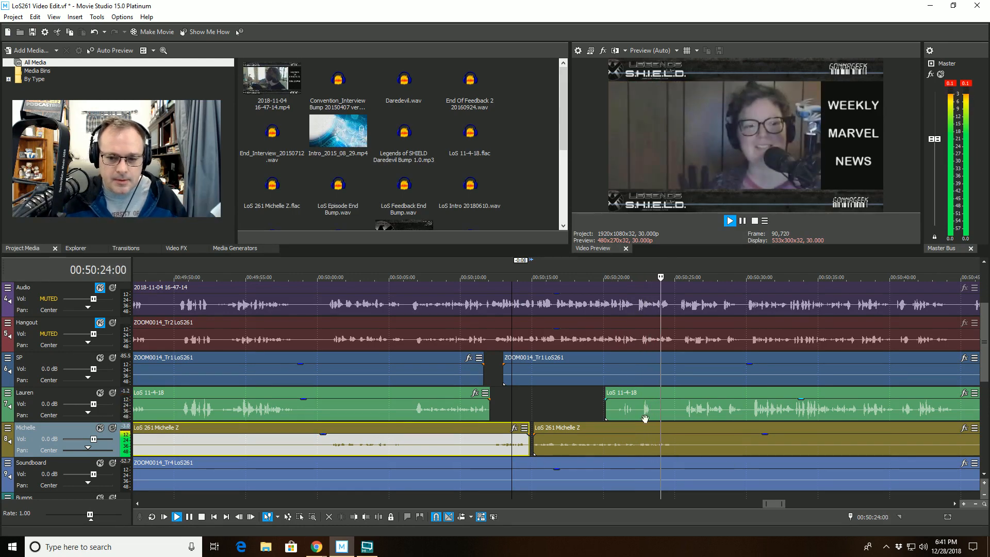
- Split the green track's second clip at the edit cursor, trim its start, and preview the audio
{"action": "left_click", "coordinate": [640, 393]}
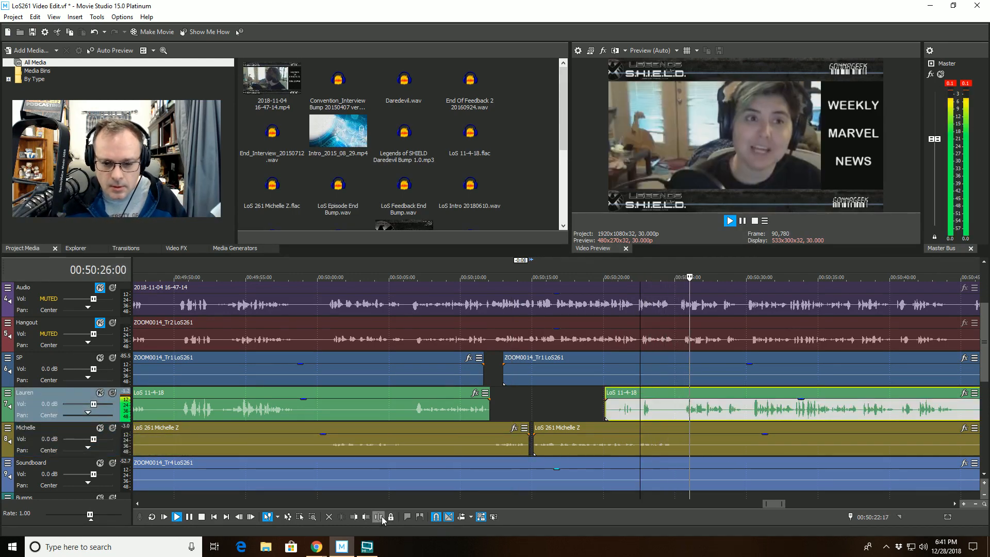
{"action": "key", "text": "s"}
{"action": "left_click", "coordinate": [682, 392]}
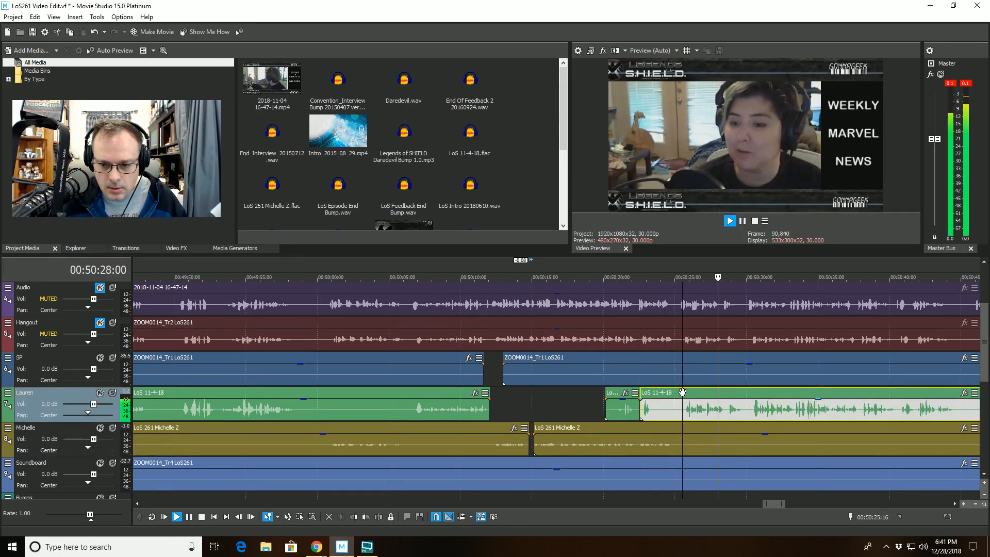
{"action": "left_click", "coordinate": [357, 517]}
{"action": "key", "text": "space"}
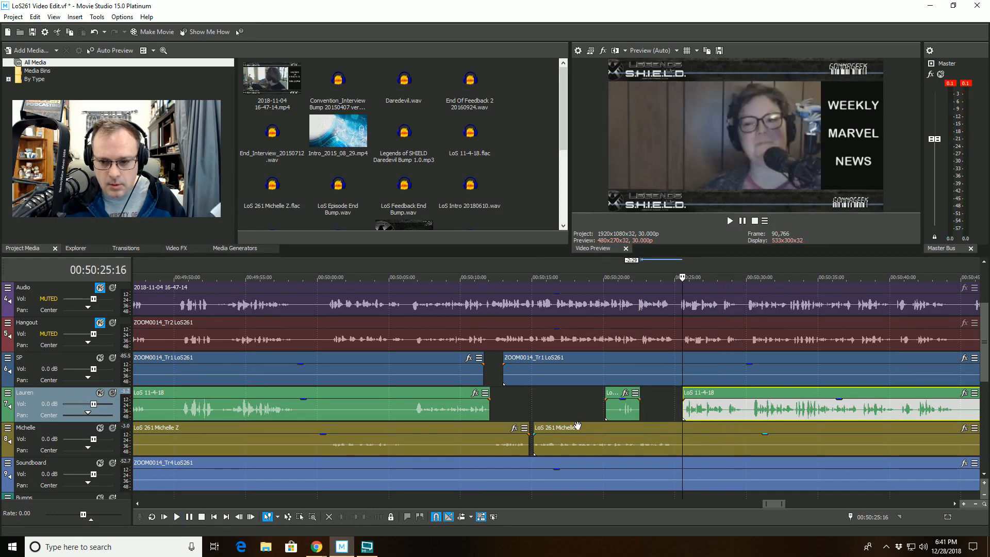
{"action": "key", "text": "space"}
{"action": "key", "text": "space"}
{"action": "scroll", "coordinate": [668, 420], "scroll_direction": "up", "scroll_amount": 3}
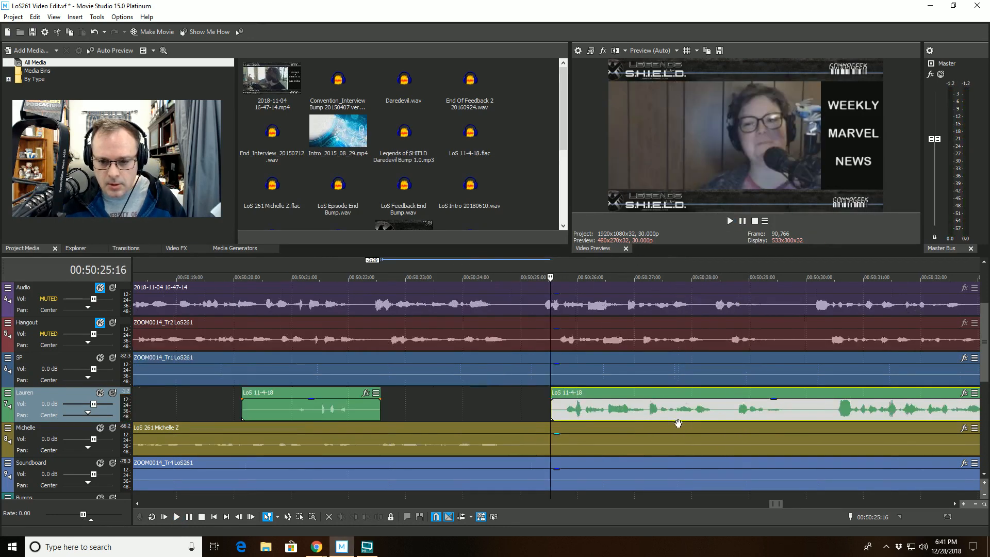
- Trim the Lauren clip's start to 00:50:25:23 and play back from 00:50:24:13
{"action": "left_click", "coordinate": [577, 393]}
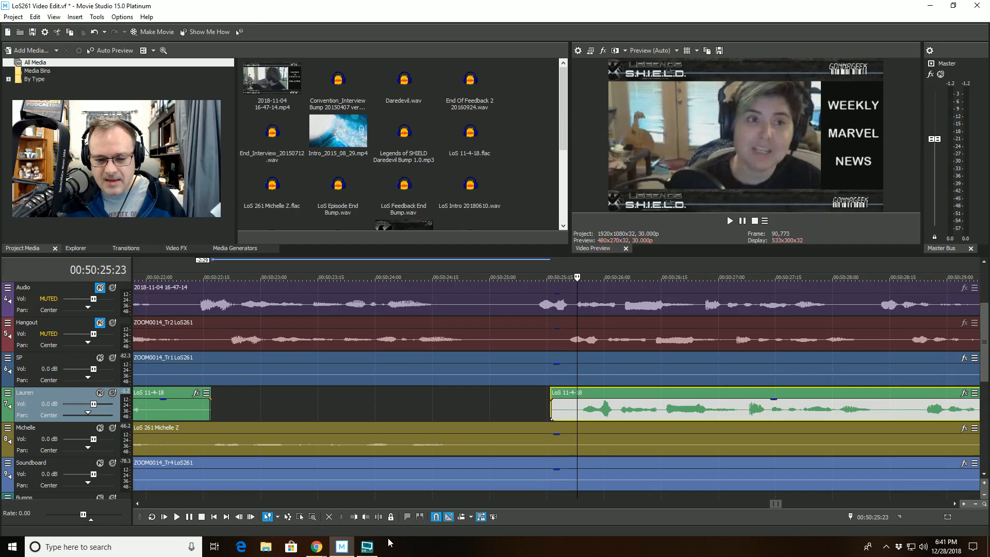
{"action": "left_click", "coordinate": [354, 517]}
{"action": "left_click", "coordinate": [424, 394]}
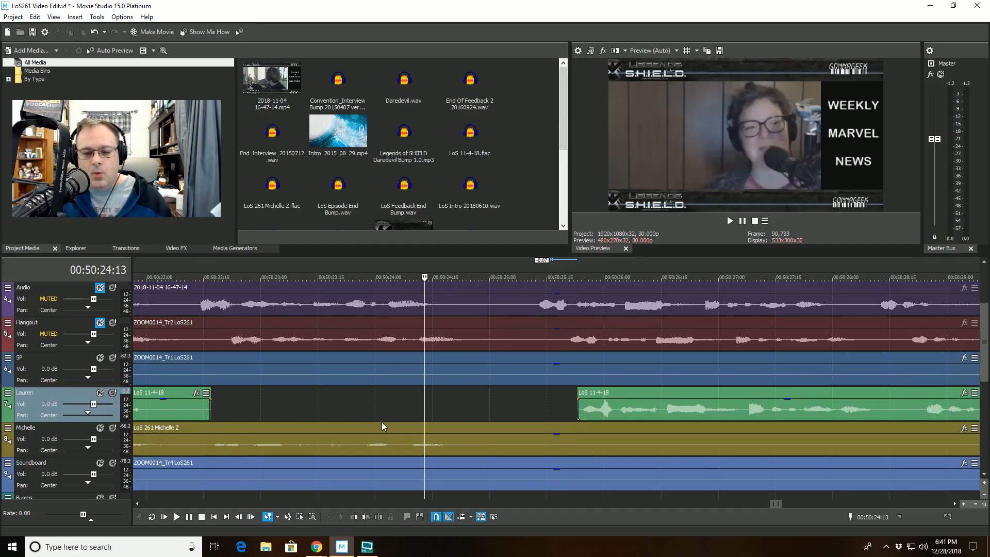
{"action": "key", "text": "space"}
{"action": "scroll", "coordinate": [464, 407], "scroll_direction": "down", "scroll_amount": 4}
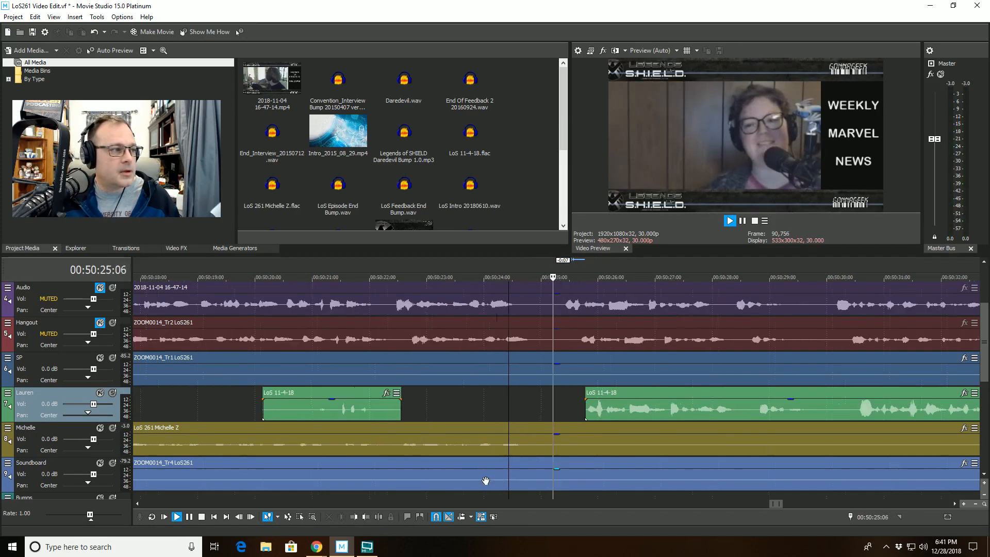
{"action": "scroll", "coordinate": [453, 406], "scroll_direction": "down", "scroll_amount": 2}
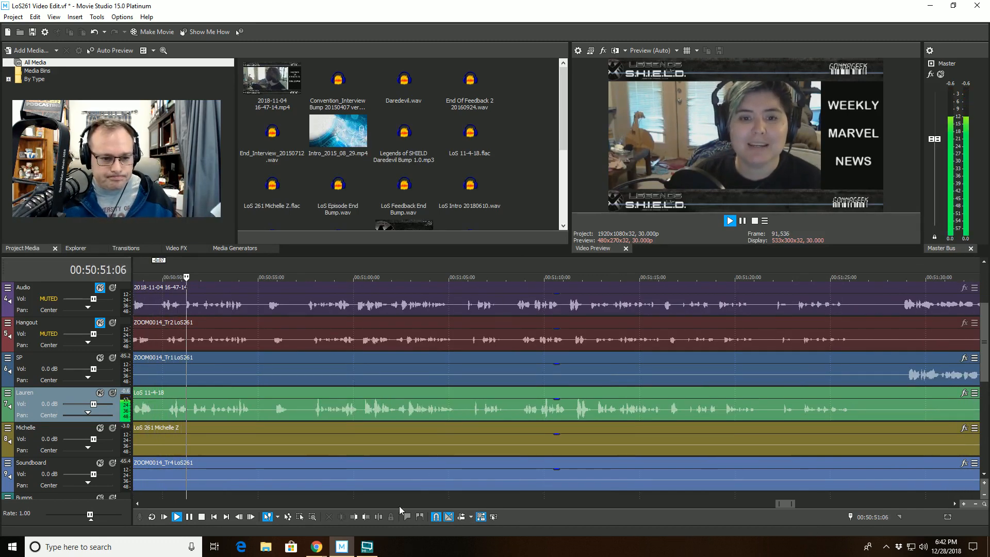
{"action": "left_click", "coordinate": [142, 377]}
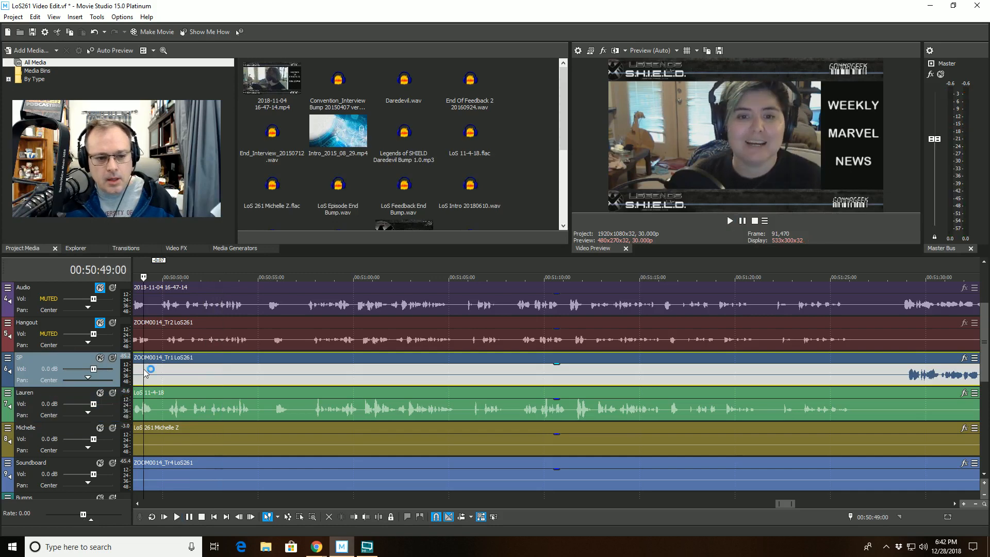
{"action": "scroll", "coordinate": [318, 411], "scroll_direction": "up", "scroll_amount": 4}
{"action": "scroll", "coordinate": [418, 418], "scroll_direction": "up", "scroll_amount": 4}
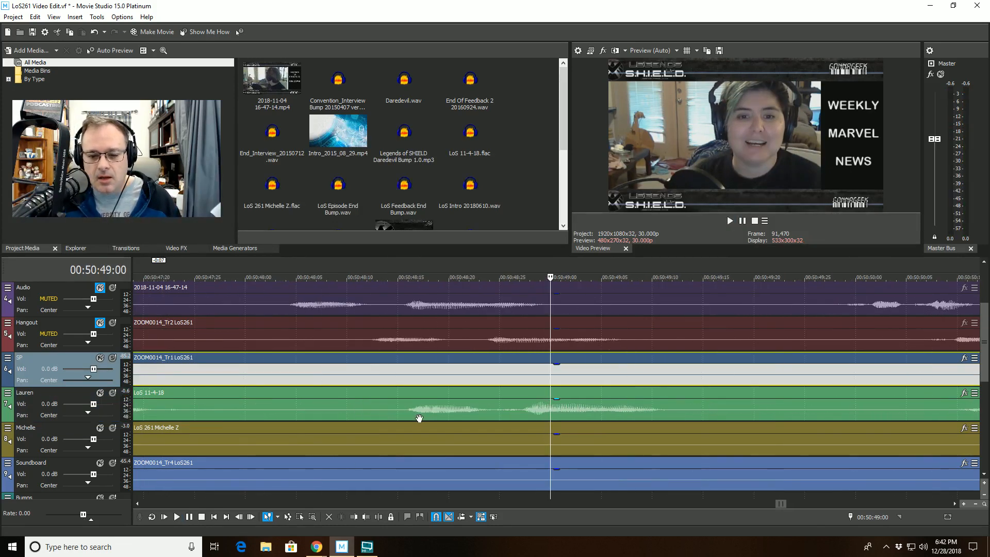
{"action": "scroll", "coordinate": [419, 418], "scroll_direction": "up", "scroll_amount": 2}
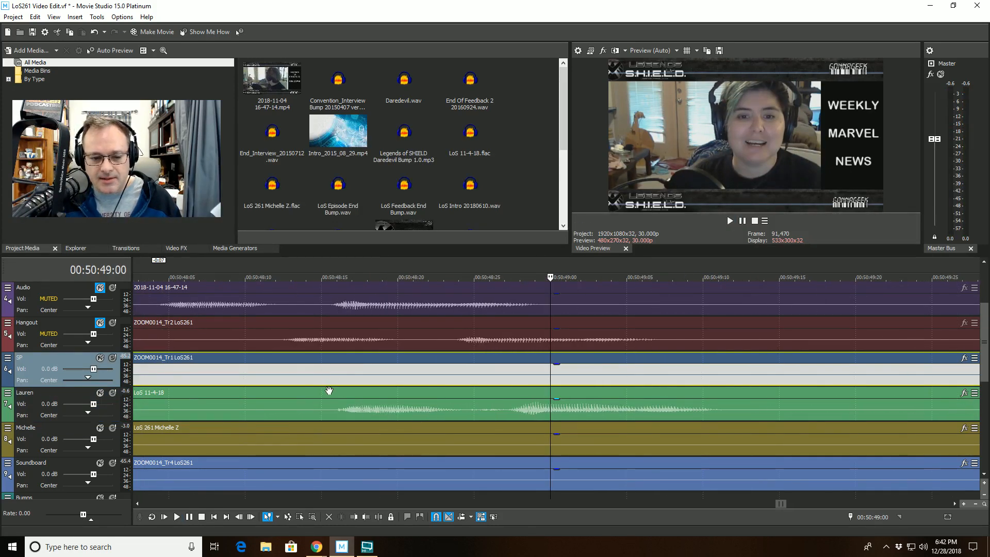
{"action": "left_click", "coordinate": [329, 392]}
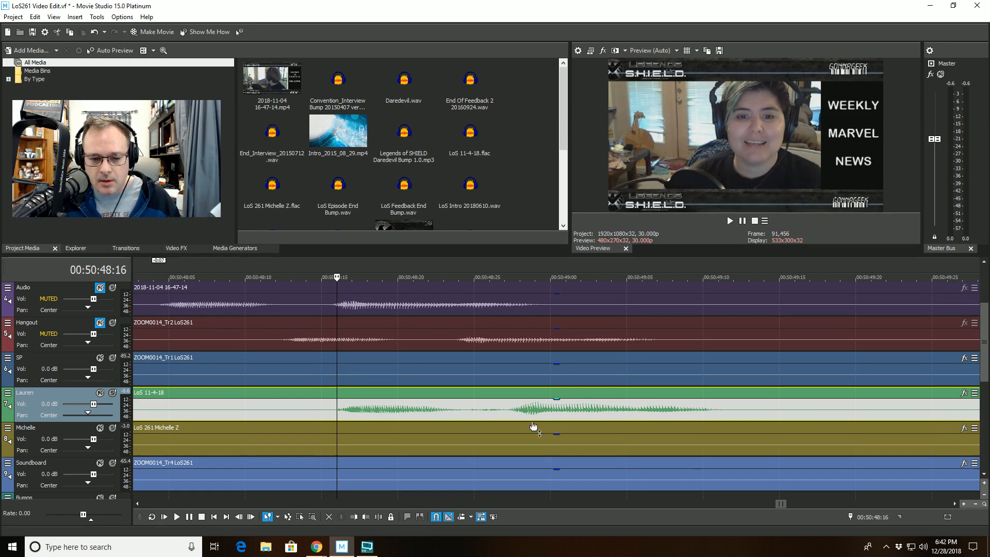
{"action": "left_click", "coordinate": [505, 393]}
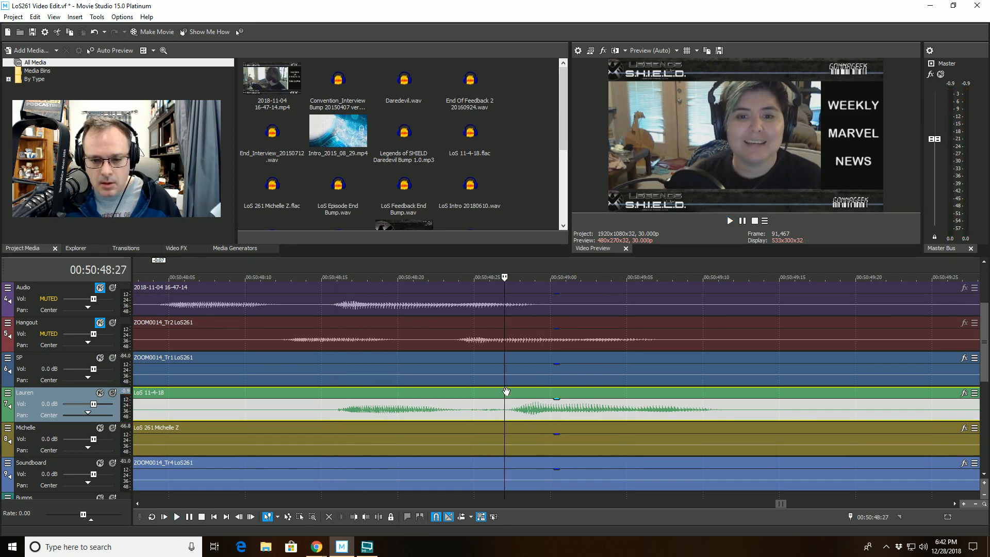
{"action": "key", "text": "space"}
{"action": "key", "text": "space"}
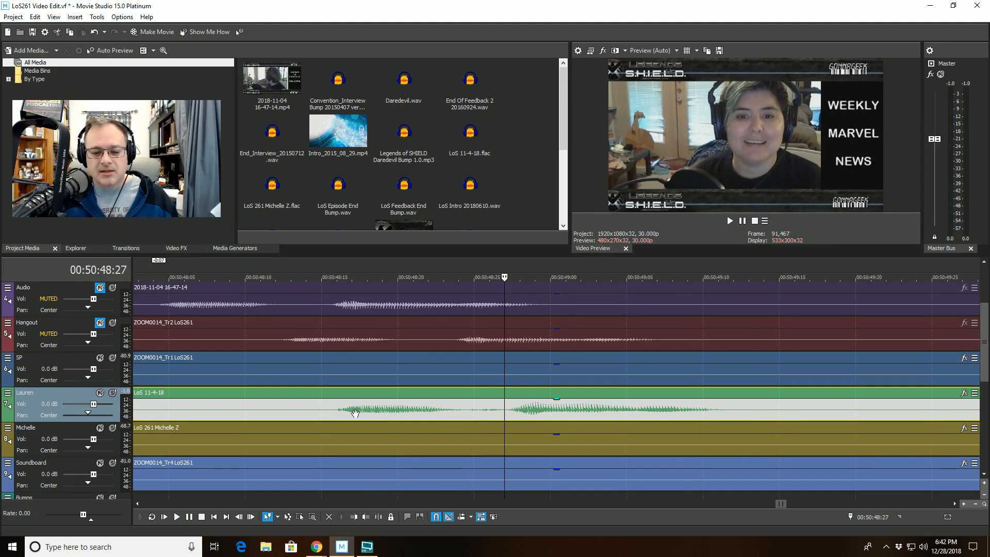
{"action": "scroll", "coordinate": [355, 413], "scroll_direction": "up", "scroll_amount": 1}
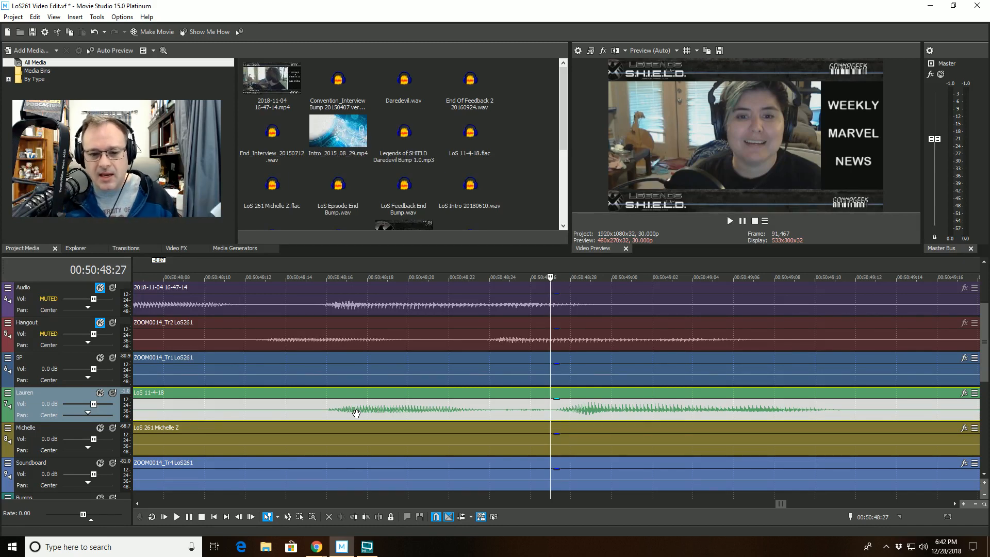
{"action": "scroll", "coordinate": [538, 403], "scroll_direction": "down", "scroll_amount": 5}
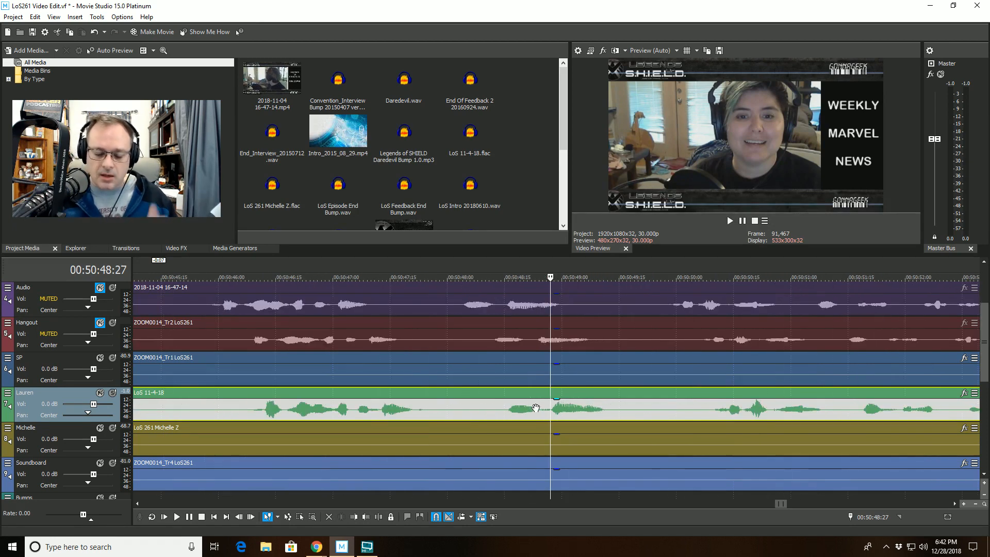
{"action": "scroll", "coordinate": [535, 408], "scroll_direction": "down", "scroll_amount": 2}
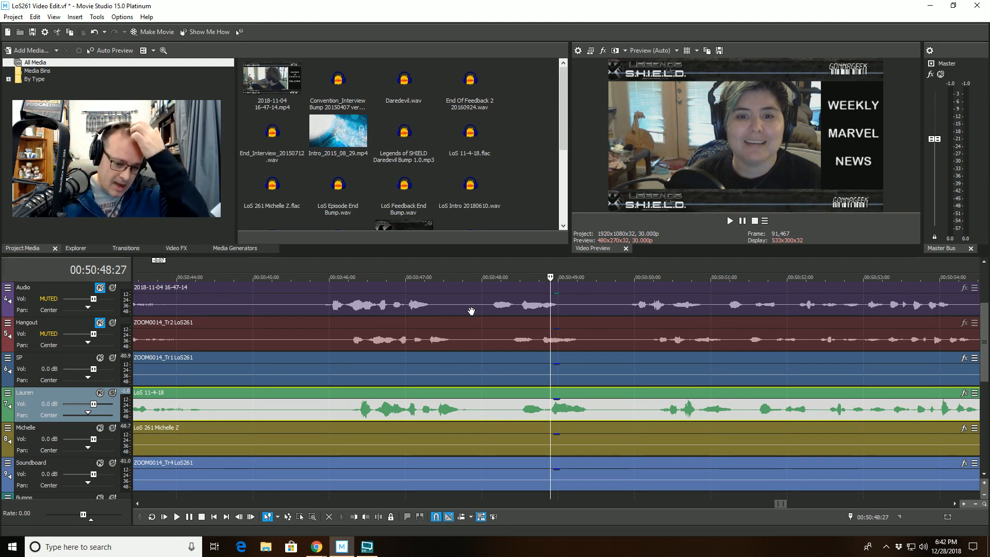
{"action": "left_click", "coordinate": [458, 279]}
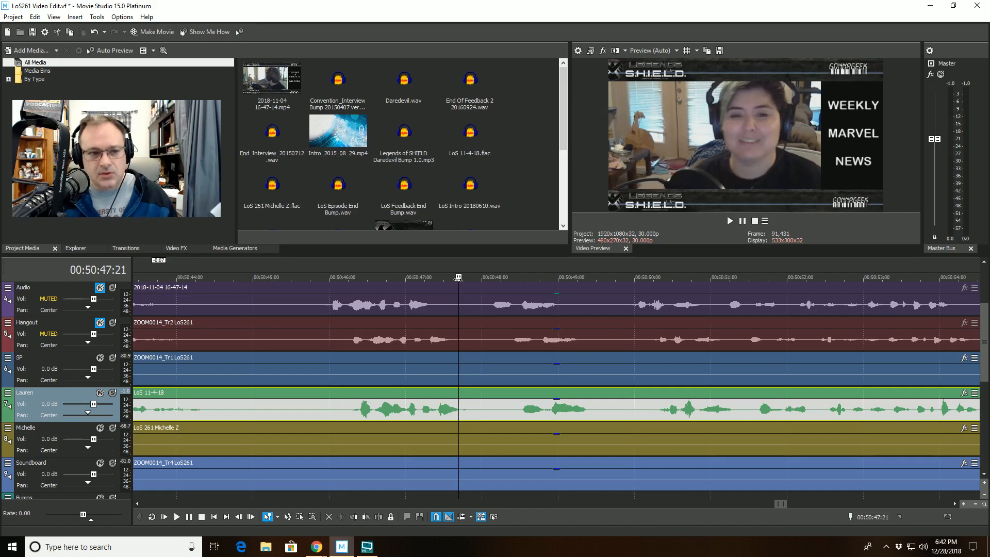
{"action": "key", "text": "space"}
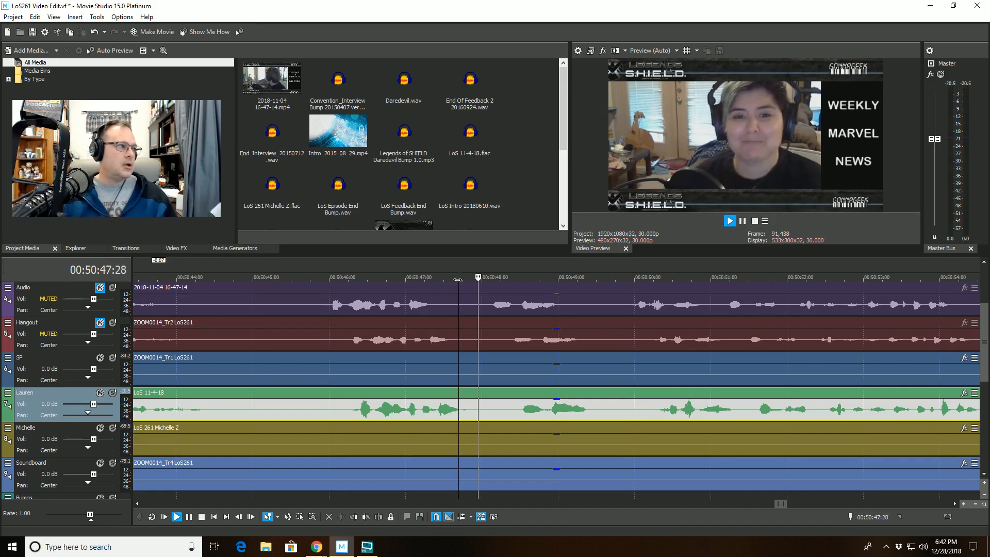
{"action": "scroll", "coordinate": [535, 323], "scroll_direction": "down", "scroll_amount": 3}
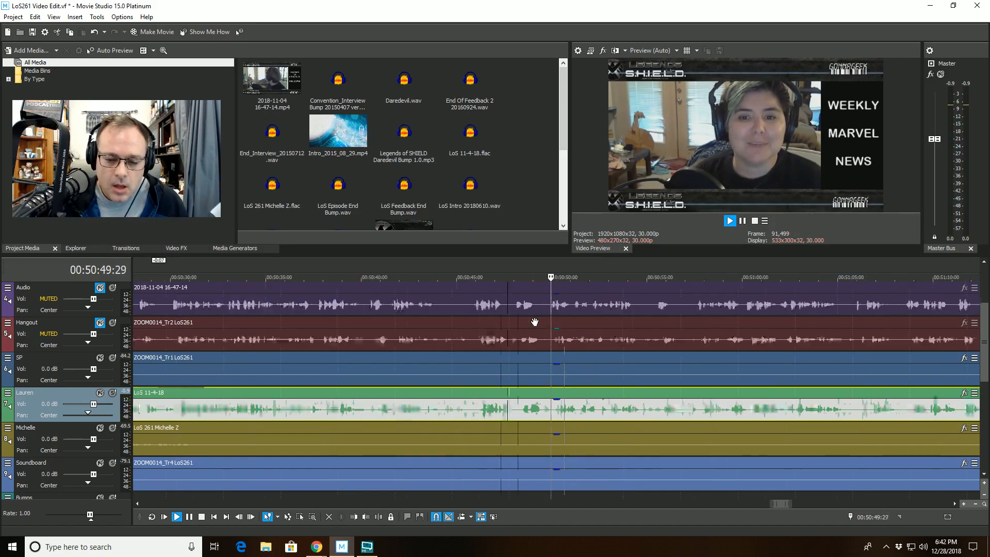
{"action": "scroll", "coordinate": [534, 322], "scroll_direction": "down", "scroll_amount": 3}
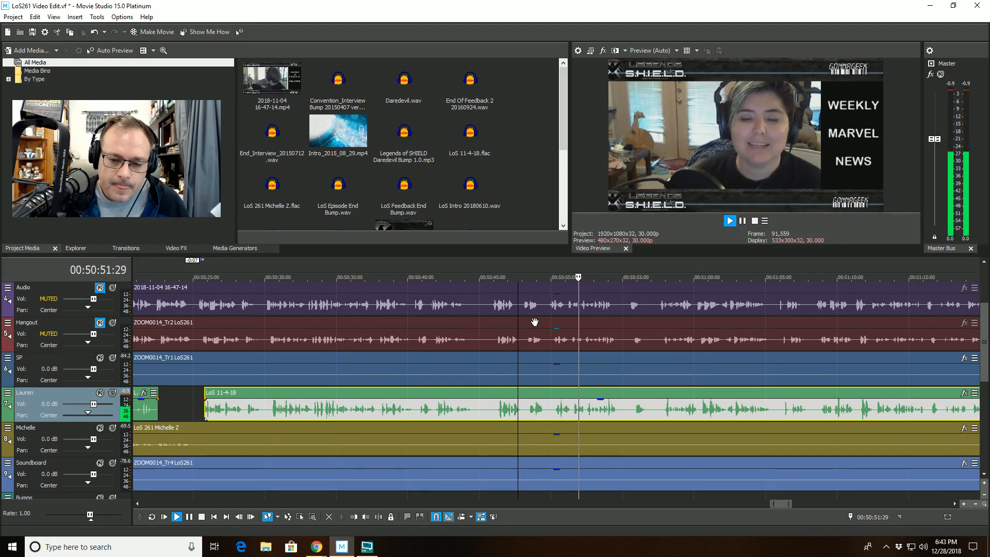
- Split Lauren's clip at 00:50:54:24, trim the right piece's start, and play across the gap
{"action": "left_click", "coordinate": [619, 393]}
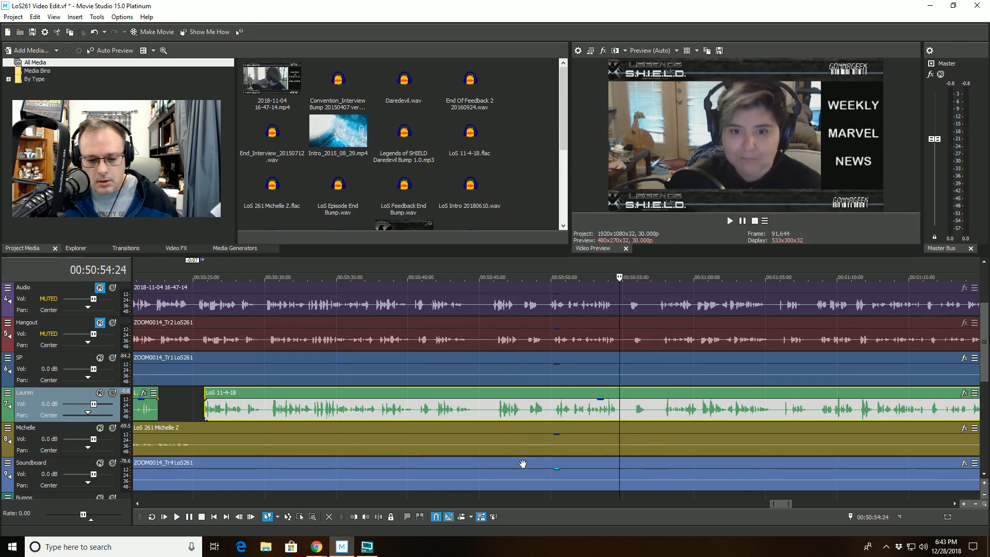
{"action": "key", "text": "s"}
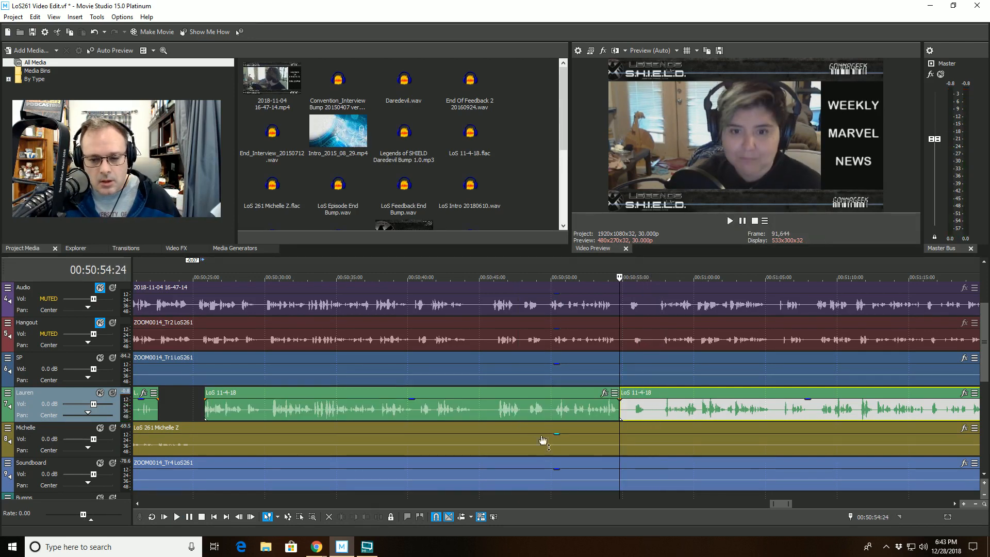
{"action": "left_click", "coordinate": [630, 393]}
{"action": "left_click", "coordinate": [354, 517]}
{"action": "left_click", "coordinate": [585, 394]}
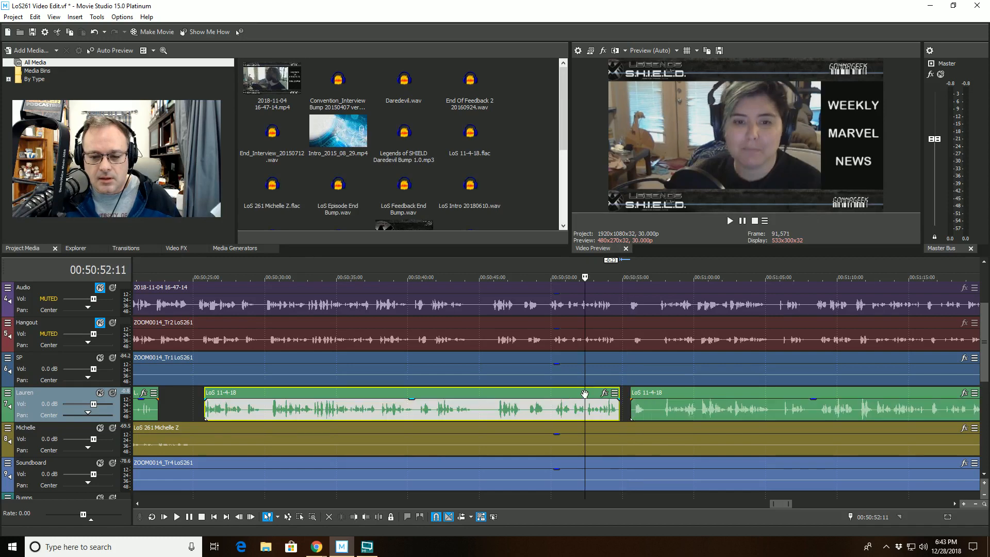
{"action": "key", "text": "space"}
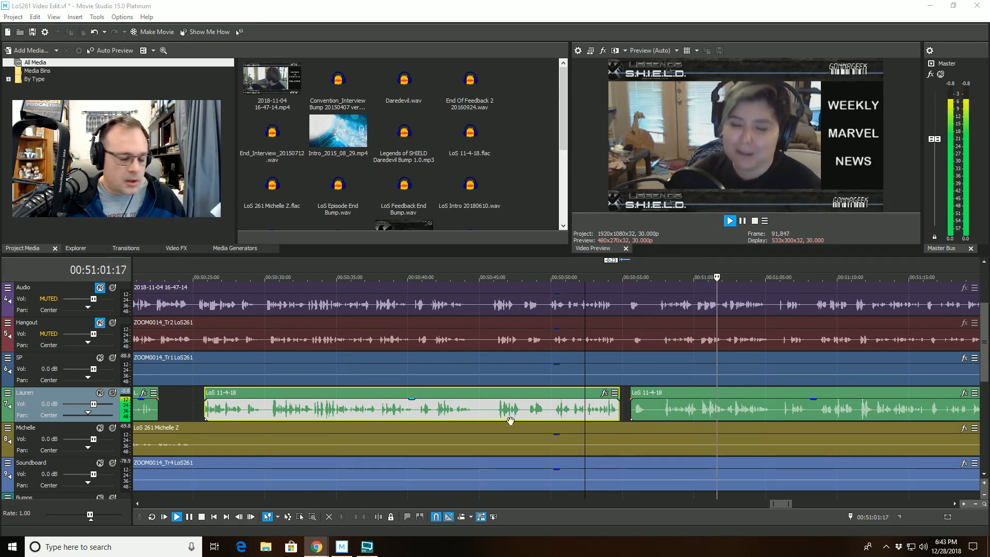
- Split Lauren's clip at 00:51:02:08, trim the right piece to start at 00:51:02:24, and play back
{"action": "left_click", "coordinate": [722, 395]}
{"action": "key", "text": "space"}
{"action": "scroll", "coordinate": [722, 409], "scroll_direction": "up", "scroll_amount": 5}
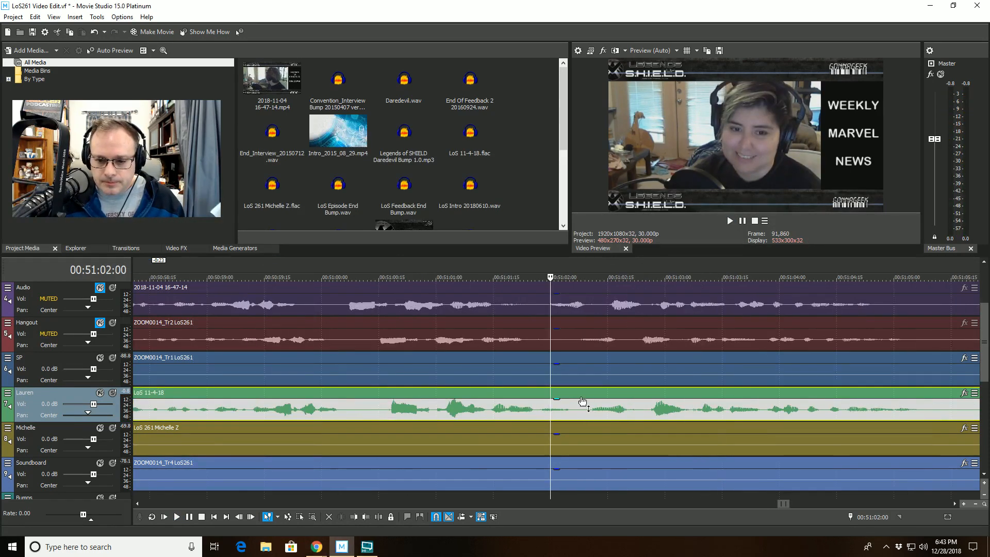
{"action": "left_click", "coordinate": [580, 391]}
{"action": "left_click", "coordinate": [379, 517]}
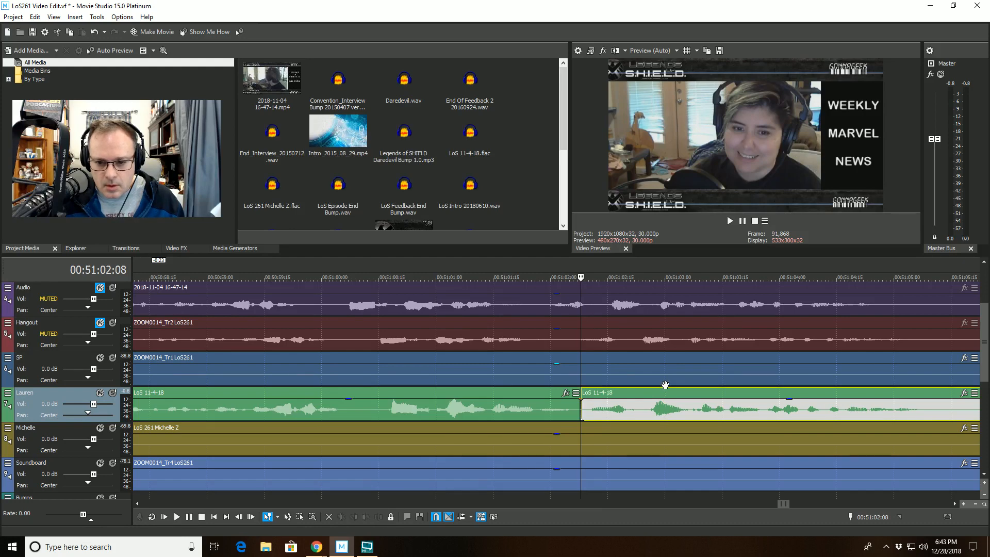
{"action": "key", "text": "space"}
{"action": "left_click", "coordinate": [355, 518]}
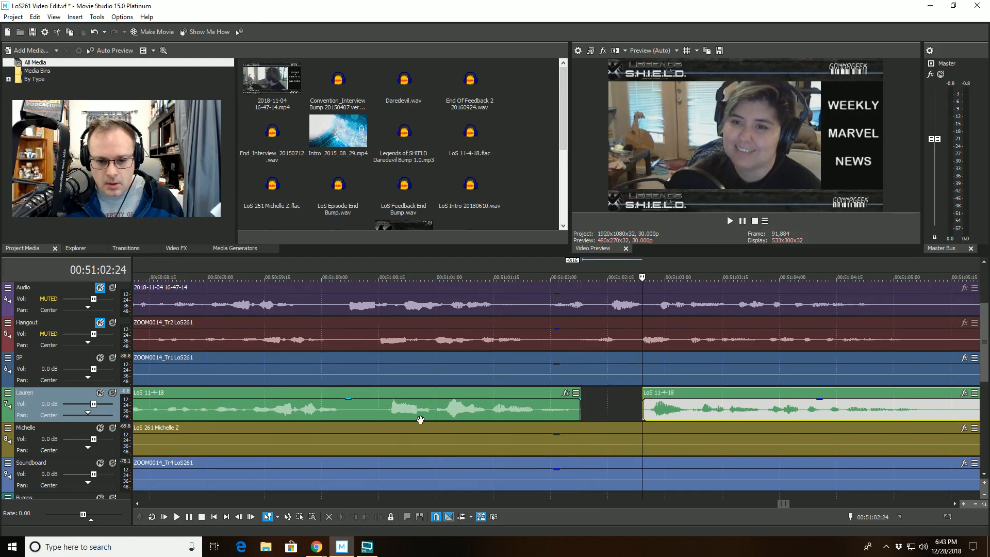
{"action": "left_click", "coordinate": [424, 392]}
{"action": "key", "text": "space"}
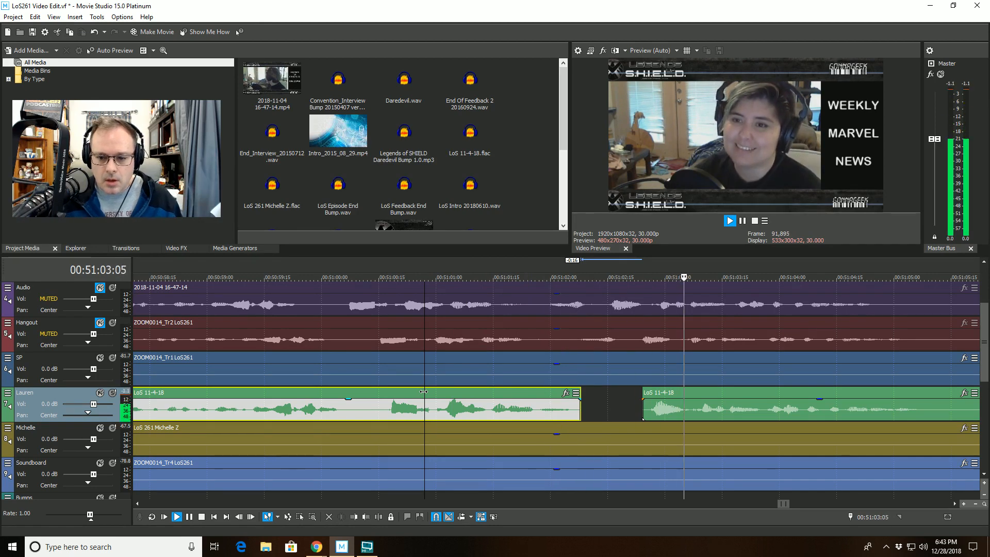
{"action": "scroll", "coordinate": [421, 400], "scroll_direction": "down", "scroll_amount": 4}
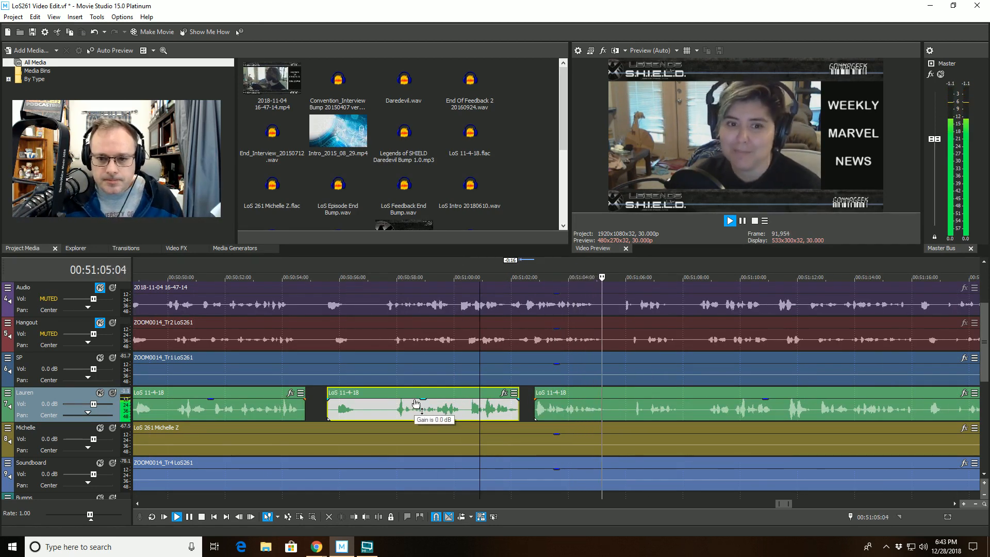
{"action": "scroll", "coordinate": [416, 403], "scroll_direction": "down", "scroll_amount": 2}
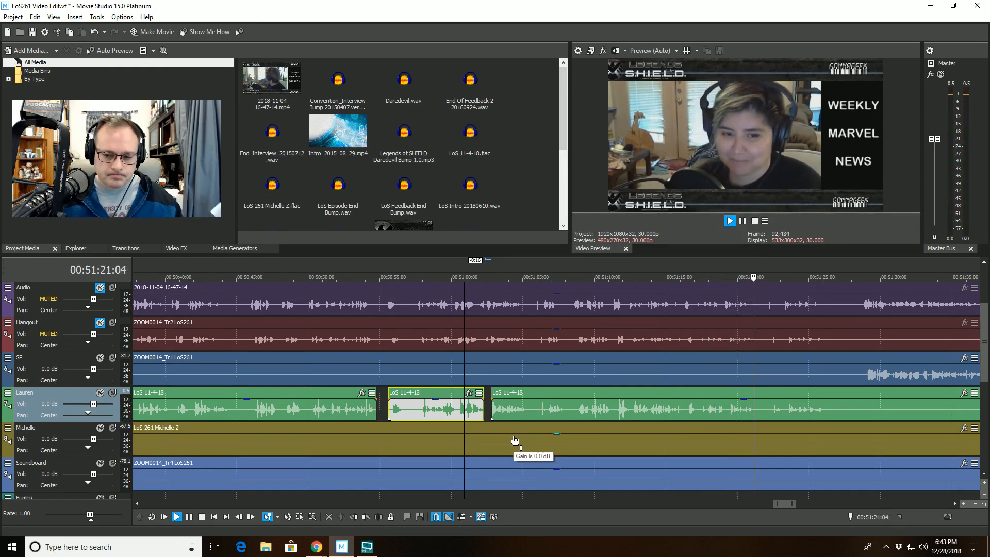
- Cut a gap in Lauren's clip at 00:51:21:06 and play back, zooming out to review the cuts
{"action": "left_click", "coordinate": [755, 405]}
{"action": "key", "text": "s"}
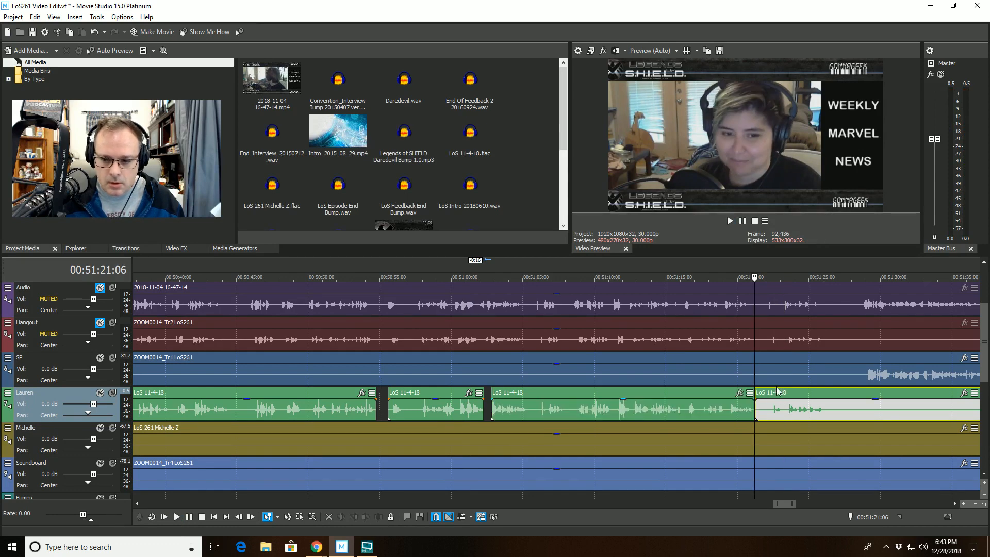
{"action": "key", "text": "space"}
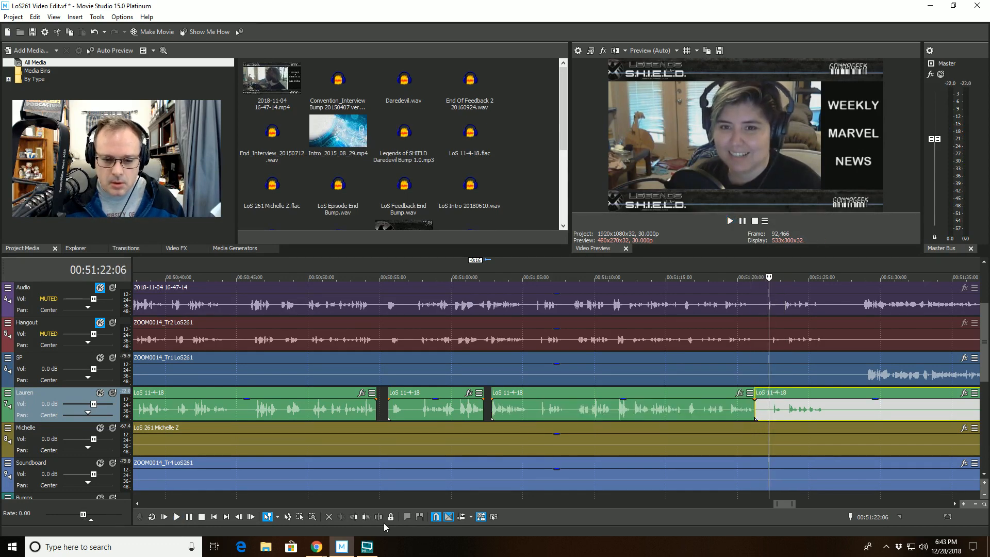
{"action": "left_click", "coordinate": [355, 517]}
{"action": "key", "text": "space"}
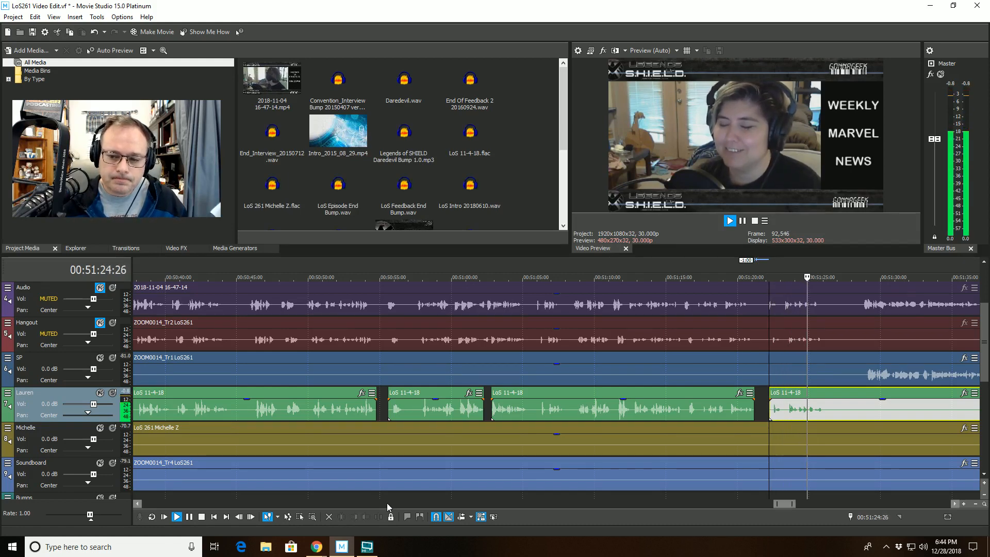
{"action": "key", "text": "Down"}
{"action": "key", "text": "Down"}
{"action": "key", "text": "Down"}
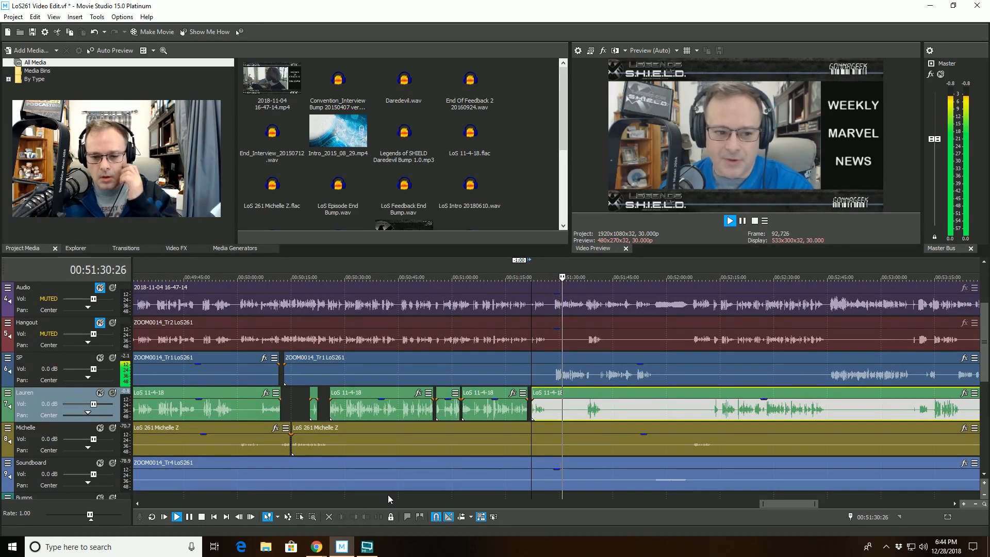
{"action": "key", "text": "Up"}
{"action": "key", "text": "Up"}
{"action": "key", "text": "Up"}
{"action": "key", "text": "Up"}
{"action": "key", "text": "Up"}
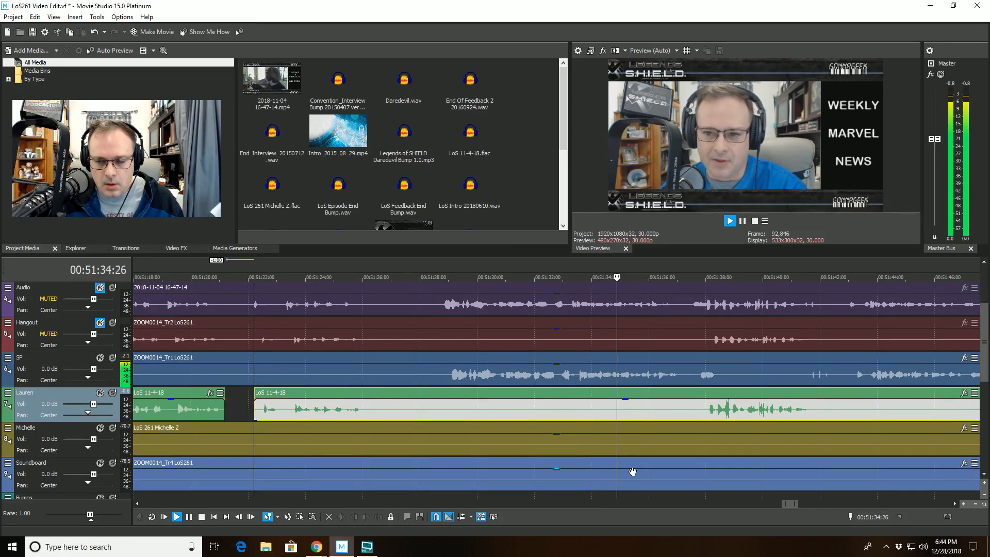
- Split the SP clip at the playback point and trim the next piece's start further along
{"action": "left_click", "coordinate": [690, 361]}
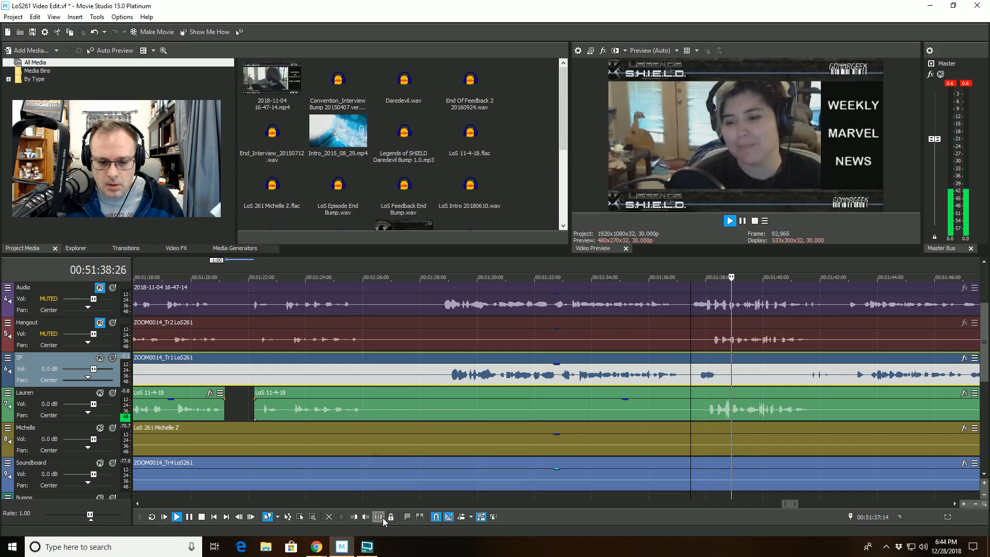
{"action": "key", "text": "s"}
{"action": "left_click", "coordinate": [729, 359]}
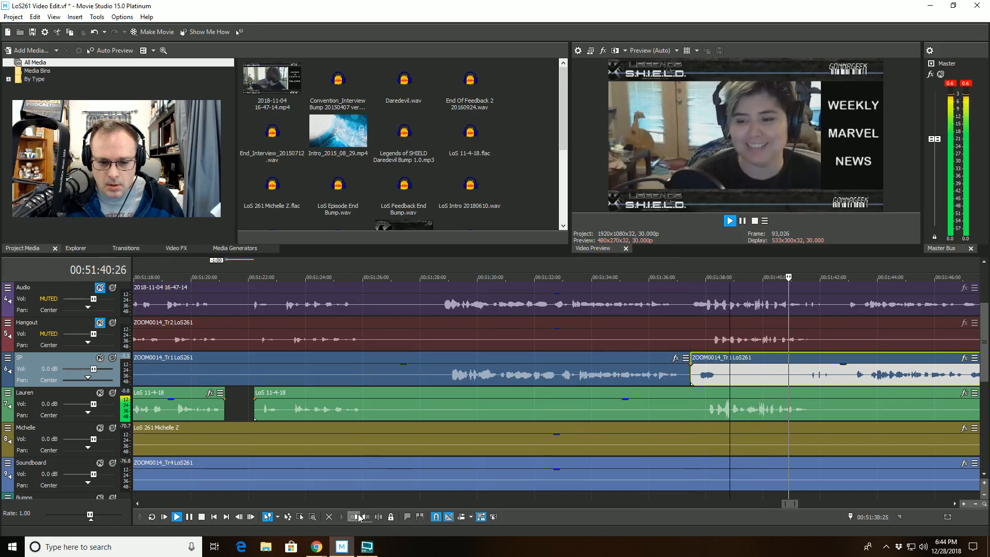
{"action": "key", "text": "alt+["}
{"action": "scroll", "coordinate": [671, 462], "scroll_direction": "down", "scroll_amount": 1}
{"action": "scroll", "coordinate": [671, 462], "scroll_direction": "down", "scroll_amount": 1}
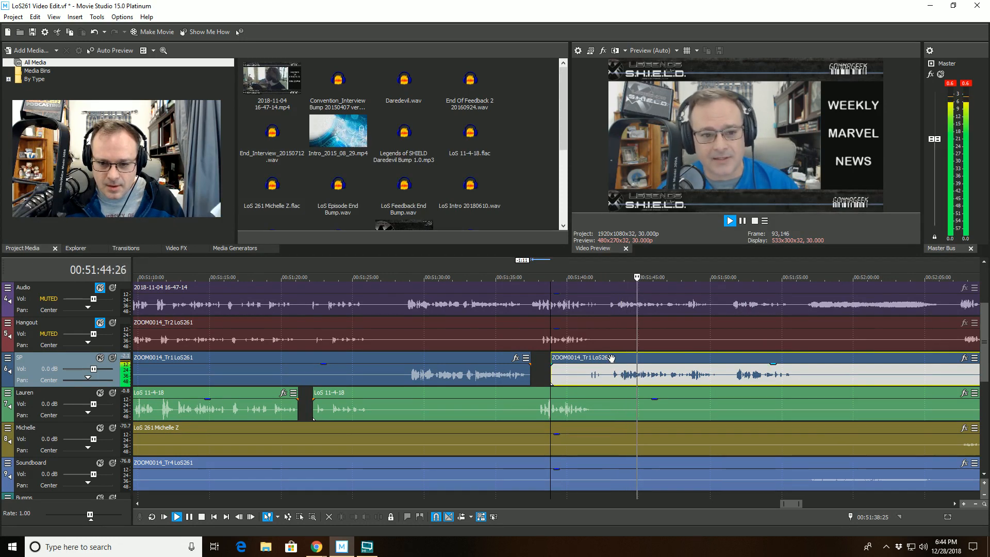
- Split the SP clip at 00:51:43:00 and trim the right piece to start at the cursor
{"action": "left_click", "coordinate": [610, 359]}
{"action": "left_click", "coordinate": [378, 517]}
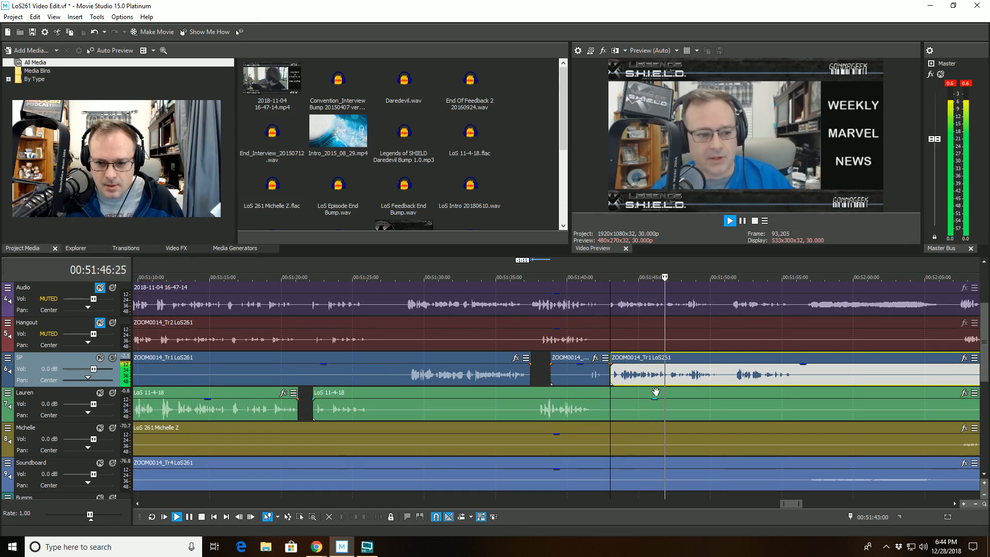
{"action": "key", "text": "space"}
{"action": "scroll", "coordinate": [636, 378], "scroll_direction": "up", "scroll_amount": 3}
{"action": "key", "text": "space"}
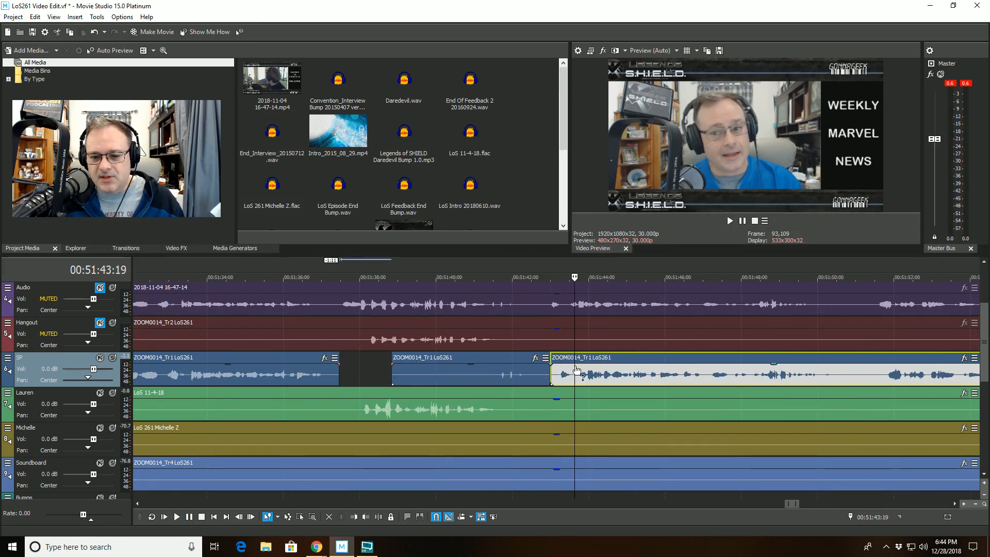
{"action": "left_click", "coordinate": [353, 516]}
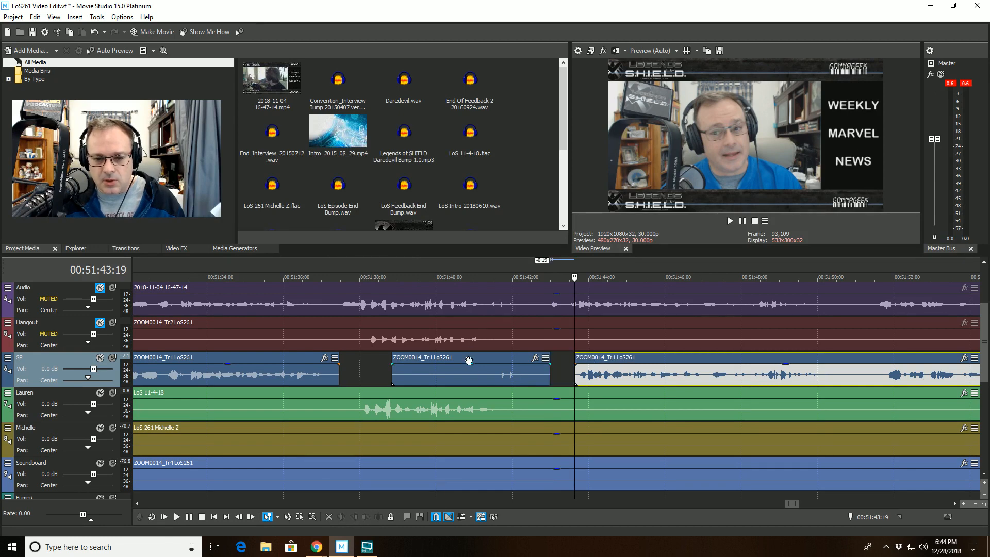
- Play back from inside the short middle SP clip to hear the cuts
{"action": "left_click", "coordinate": [470, 367]}
{"action": "left_click", "coordinate": [468, 367]}
{"action": "key", "text": "space"}
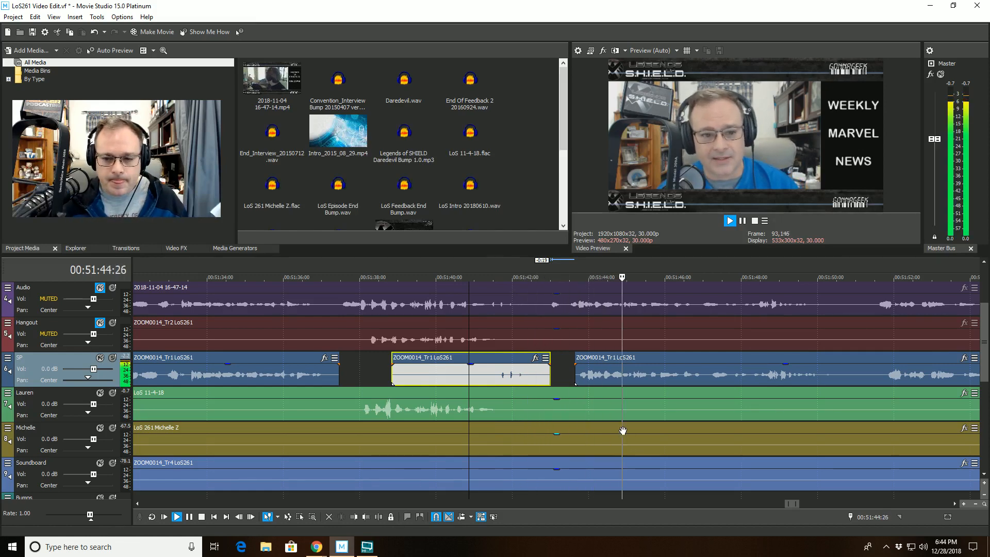
{"action": "scroll", "coordinate": [621, 432], "scroll_direction": "down", "scroll_amount": 2}
{"action": "scroll", "coordinate": [621, 433], "scroll_direction": "down", "scroll_amount": 2}
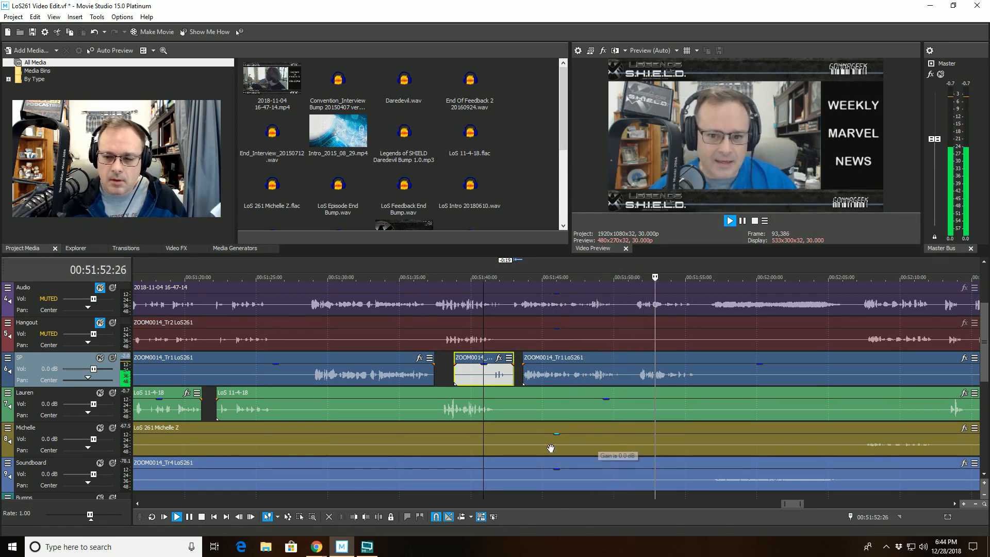
{"action": "scroll", "coordinate": [610, 415], "scroll_direction": "down", "scroll_amount": 2}
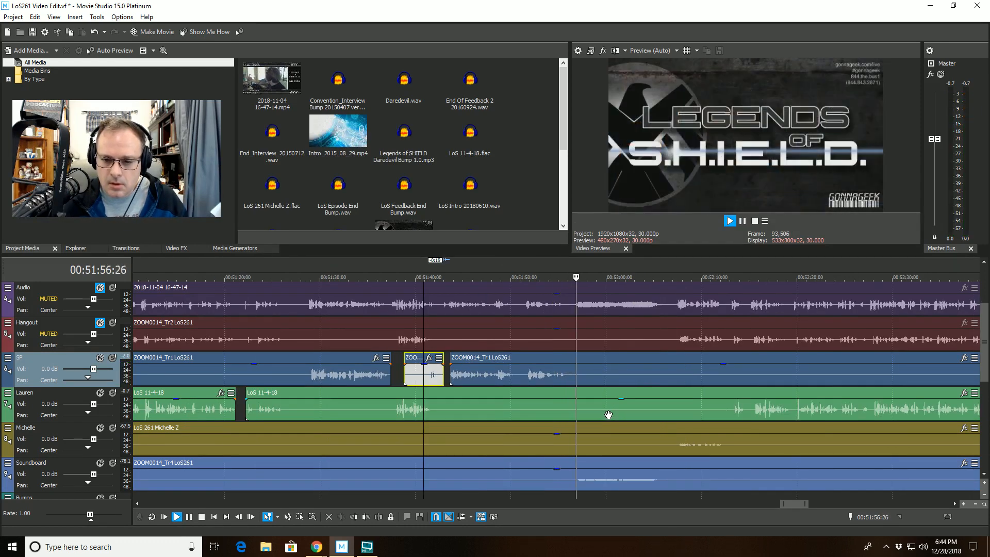
- Trim the Soundboard clip at 00:52:08:28 and place LoS News End Bump.wav, then undo both
{"action": "key", "text": "space"}
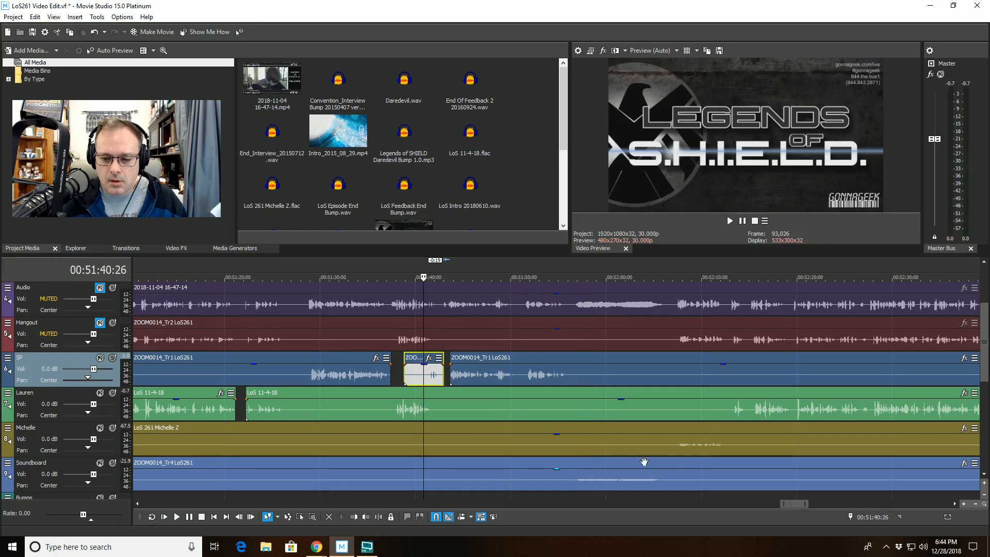
{"action": "left_click", "coordinate": [689, 462]}
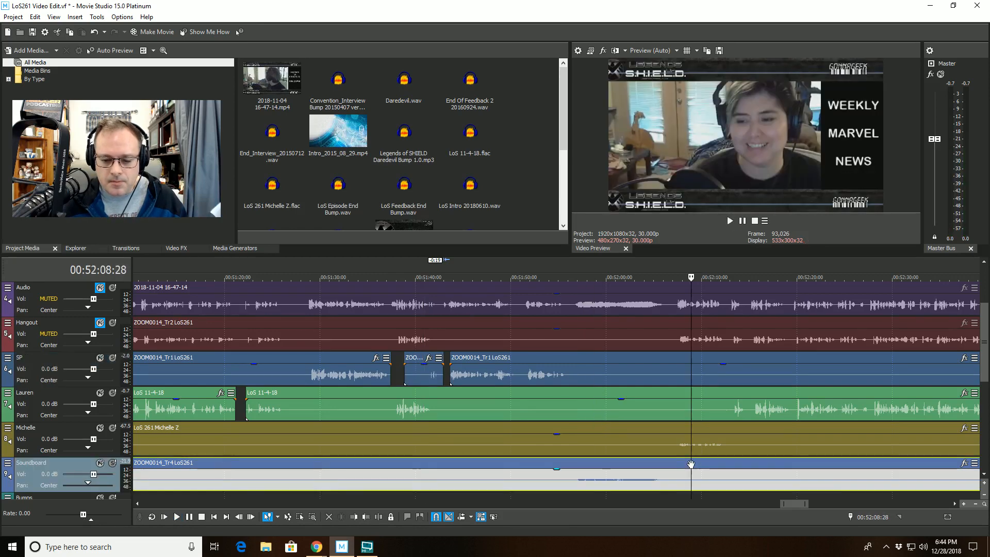
{"action": "left_click", "coordinate": [356, 517]}
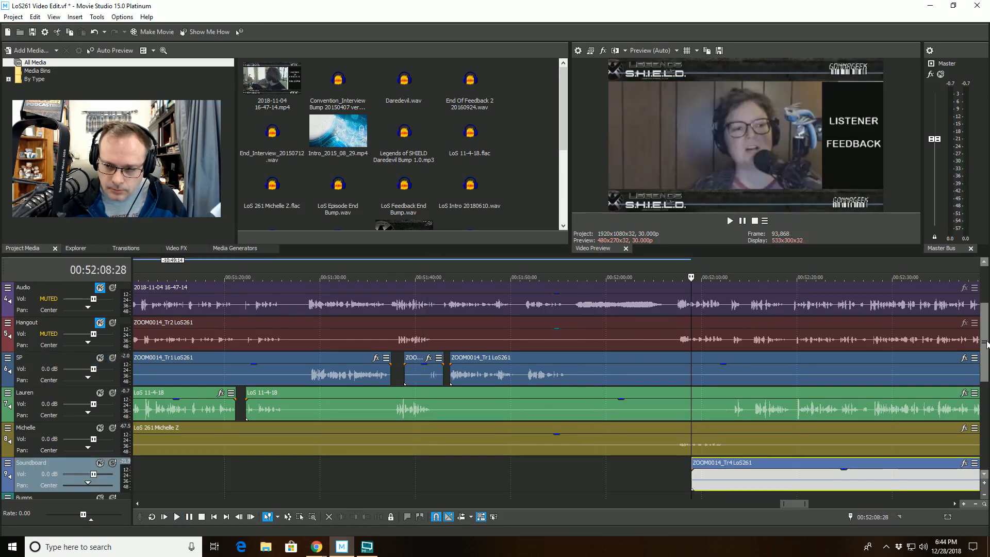
{"action": "scroll", "coordinate": [986, 359], "scroll_direction": "down", "scroll_amount": 2}
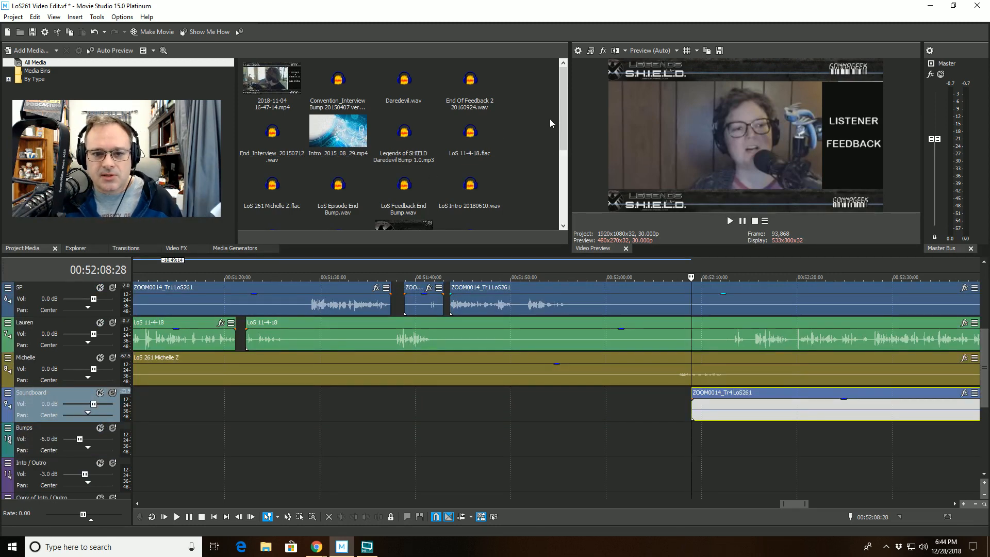
{"action": "left_click_drag", "start_coordinate": [558, 126], "coordinate": [552, 175]}
{"action": "left_click_drag", "start_coordinate": [269, 150], "coordinate": [581, 425]}
{"action": "key", "text": "ctrl+z"}
{"action": "key", "text": "ctrl+z"}
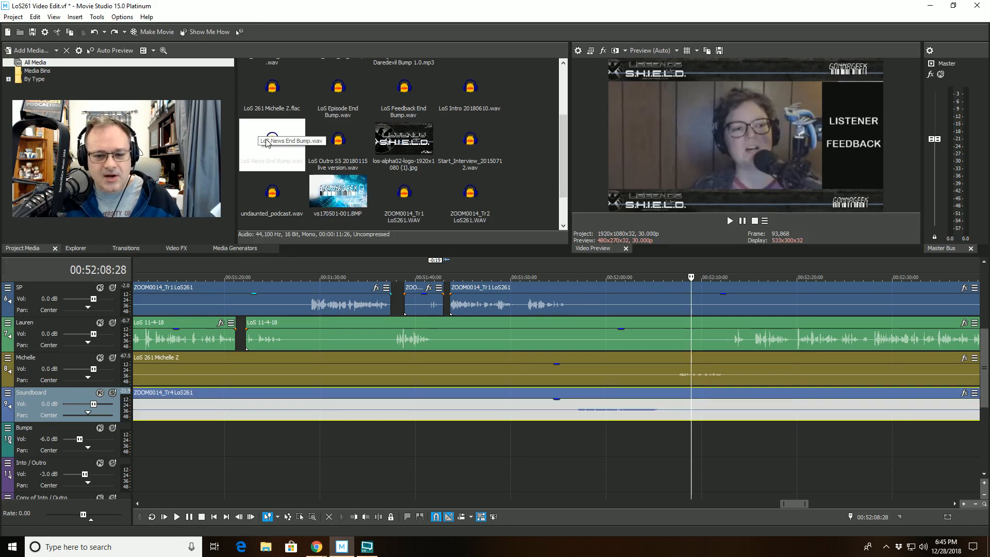
- Place LoS News End Bump.wav on the Bumps track and nudge it into position near 51:56
{"action": "left_click_drag", "start_coordinate": [292, 130], "coordinate": [572, 440]}
{"action": "scroll", "coordinate": [571, 431], "scroll_direction": "up", "scroll_amount": 3}
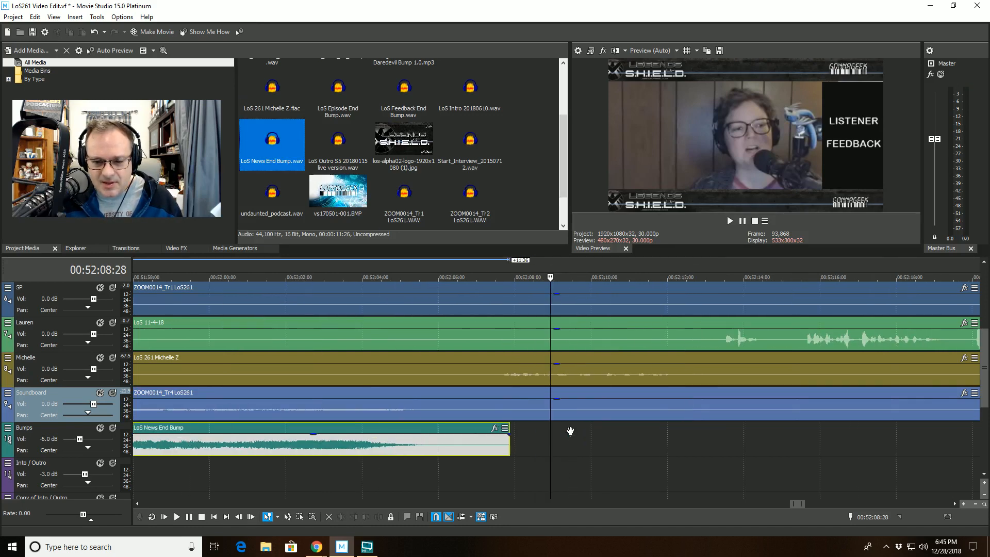
{"action": "mouse_move", "coordinate": [391, 444]}
{"action": "left_mouse_down"}
{"action": "mouse_move", "coordinate": [418, 446]}
{"action": "mouse_move", "coordinate": [410, 447]}
{"action": "left_mouse_up"}
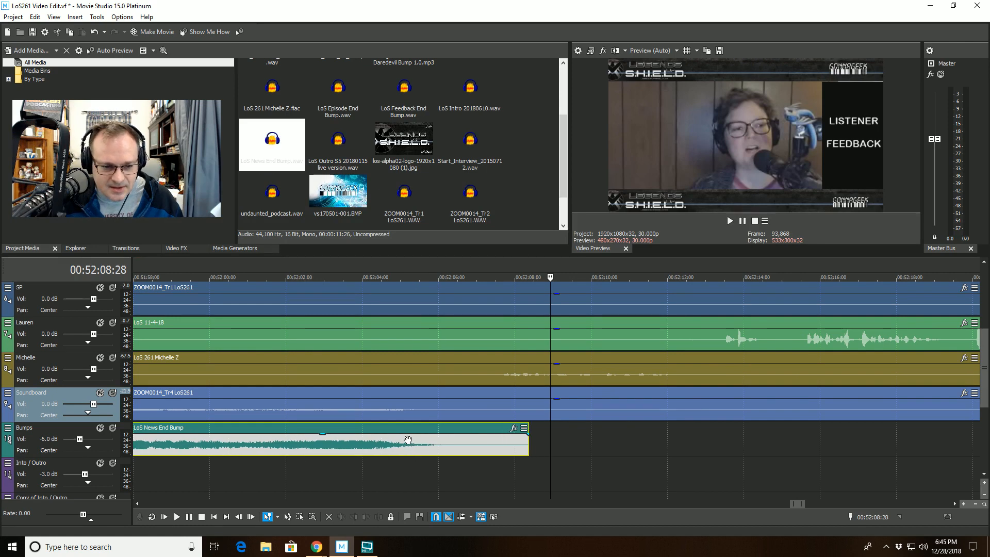
{"action": "left_click", "coordinate": [244, 332]}
{"action": "scroll", "coordinate": [260, 332], "scroll_direction": "down", "scroll_amount": 1}
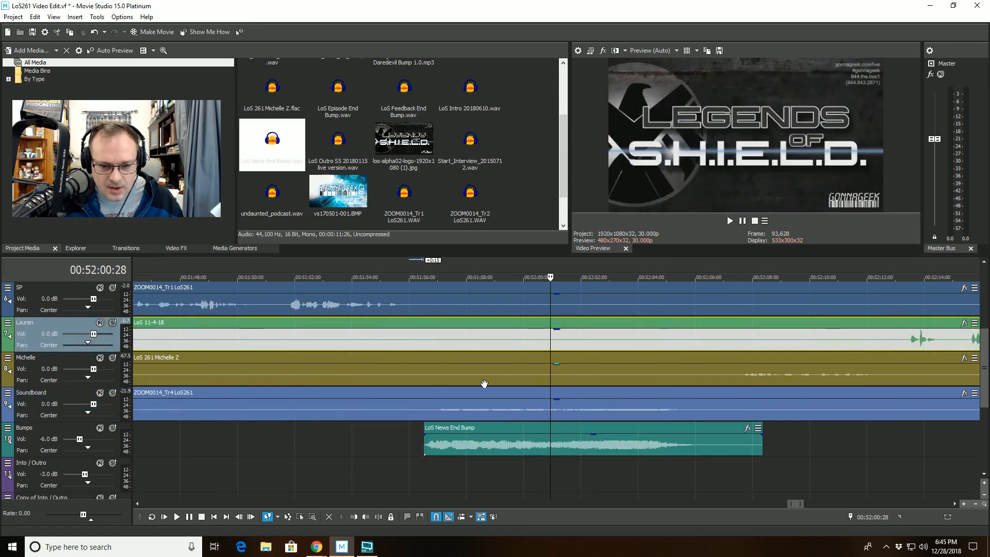
{"action": "left_click_drag", "start_coordinate": [515, 444], "coordinate": [528, 446]}
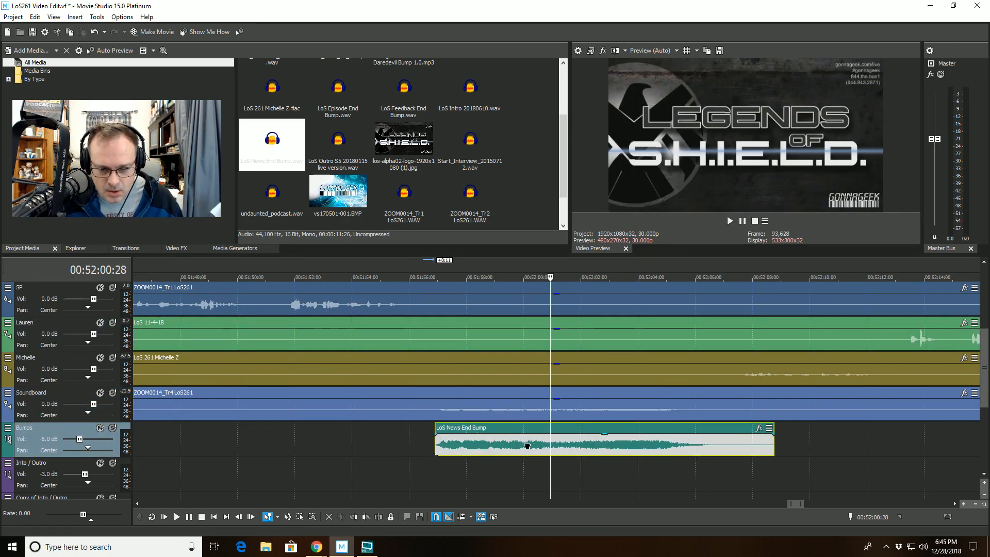
{"action": "left_click", "coordinate": [460, 356]}
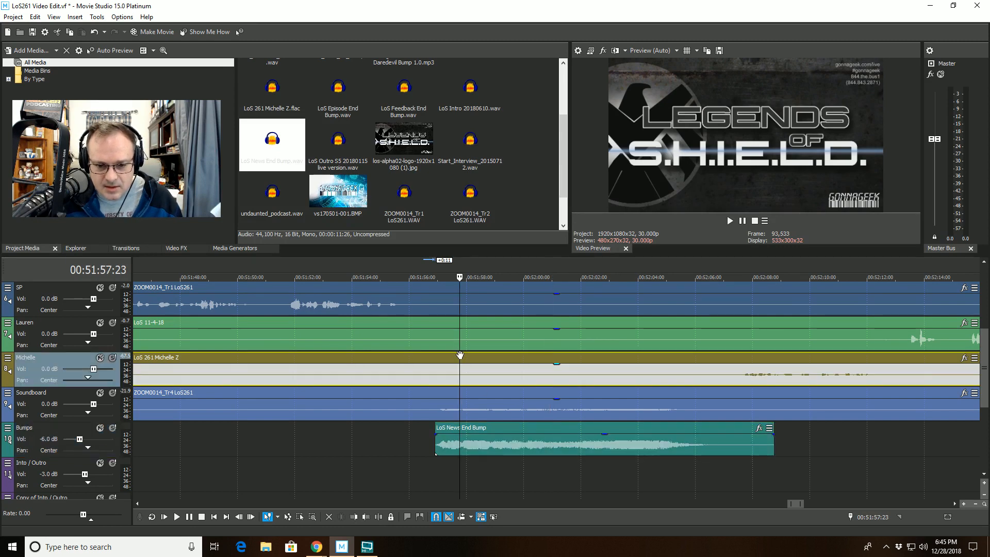
{"action": "scroll", "coordinate": [460, 354], "scroll_direction": "up", "scroll_amount": 4}
{"action": "scroll", "coordinate": [460, 355], "scroll_direction": "up", "scroll_amount": 2}
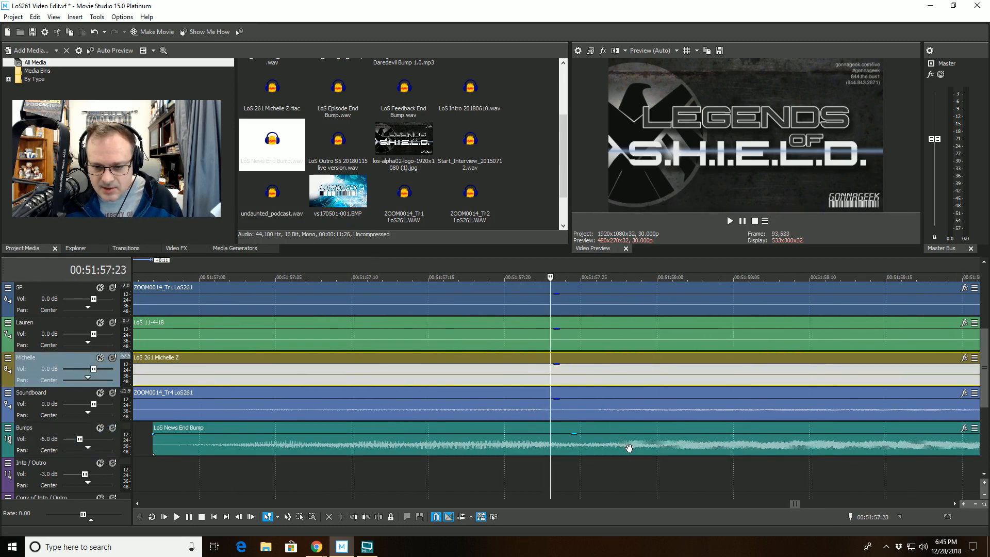
{"action": "left_click_drag", "start_coordinate": [628, 447], "coordinate": [613, 447]}
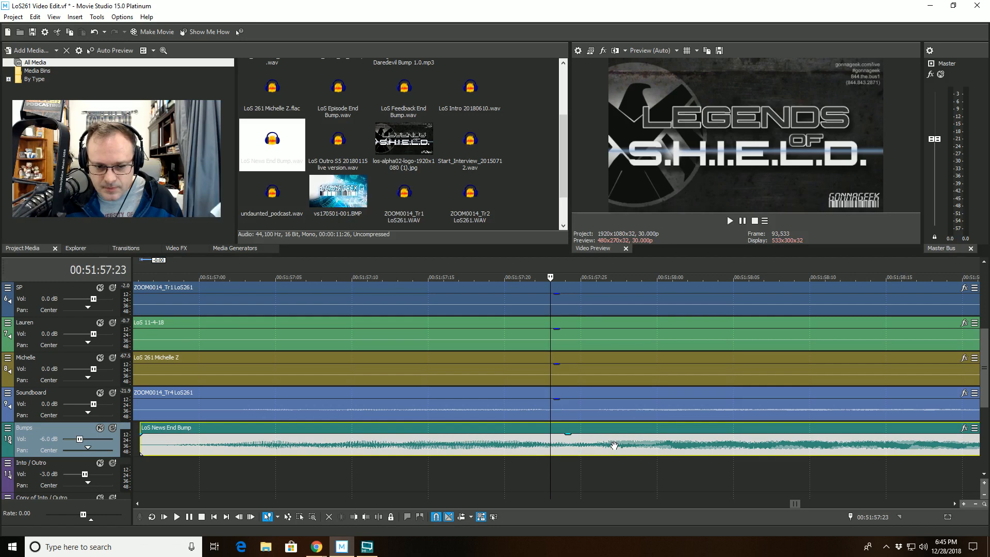
{"action": "scroll", "coordinate": [613, 446], "scroll_direction": "down", "scroll_amount": 6}
- Play the bump in context from 00:51:54, then trim the Soundboard clip to start at 00:52:14:10
{"action": "left_click", "coordinate": [524, 359]}
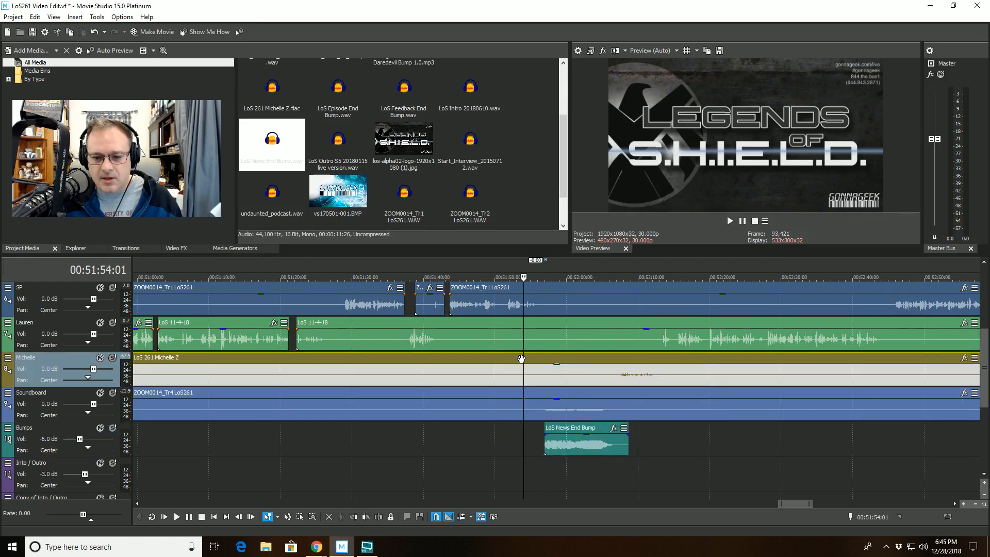
{"action": "key", "text": "space"}
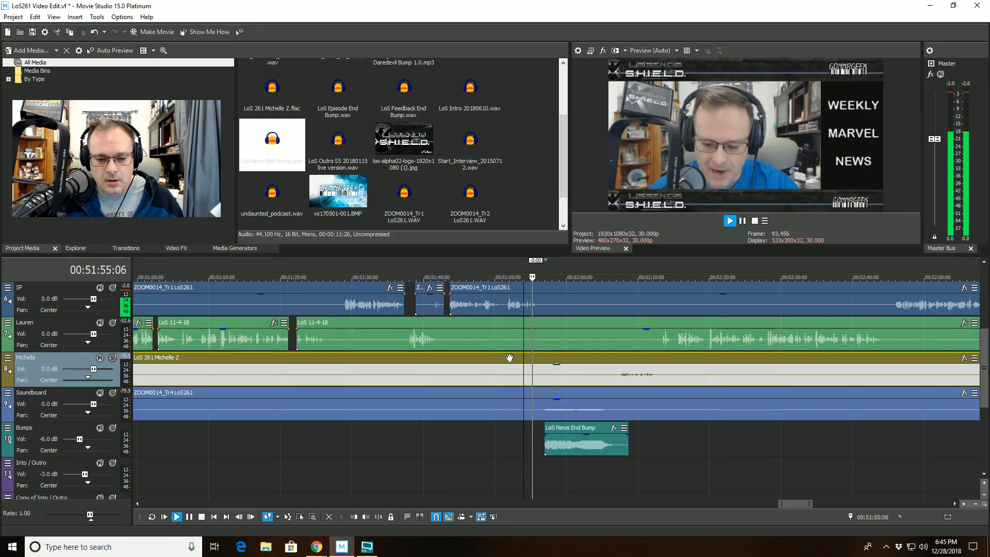
{"action": "left_click", "coordinate": [668, 403]}
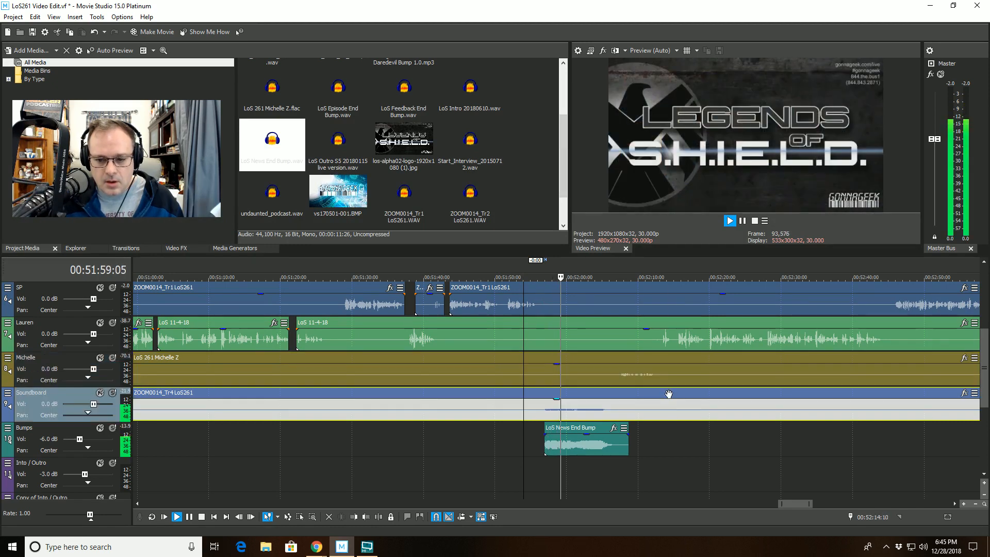
{"action": "left_click", "coordinate": [353, 516]}
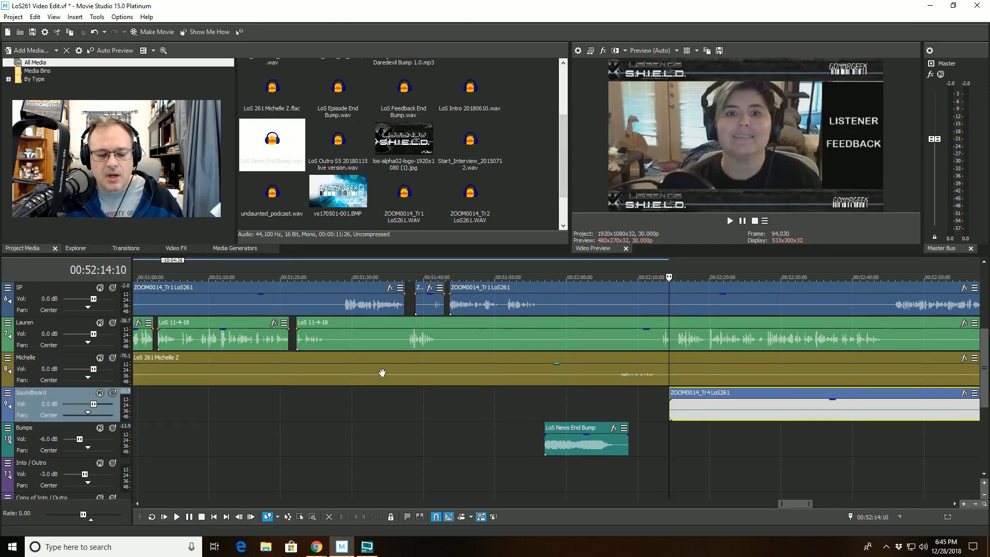
- Save the LoS261 project and scroll the timeline to view the edited tracks
{"action": "left_click", "coordinate": [10, 17]}
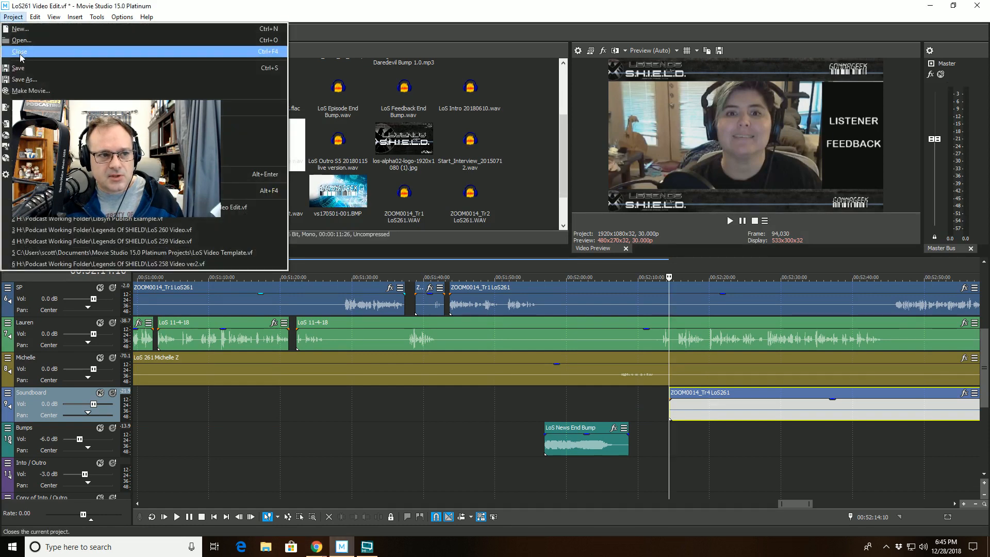
{"action": "left_click", "coordinate": [20, 67]}
{"action": "scroll", "coordinate": [589, 346], "scroll_direction": "down", "scroll_amount": 10}
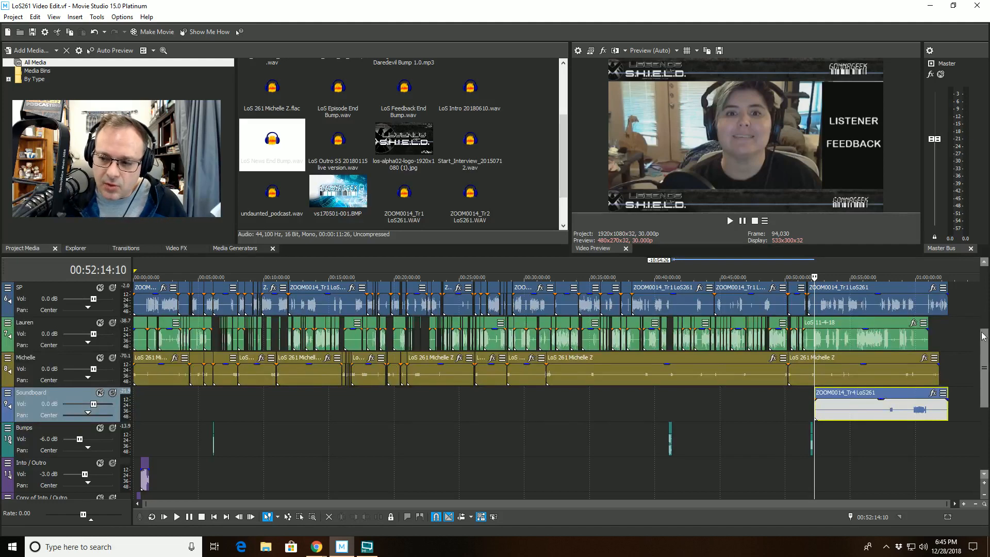
{"action": "mouse_move", "coordinate": [984, 351]}
{"action": "left_mouse_down"}
{"action": "mouse_move", "coordinate": [984, 326]}
{"action": "mouse_move", "coordinate": [985, 347]}
{"action": "mouse_move", "coordinate": [986, 334]}
{"action": "left_mouse_up"}
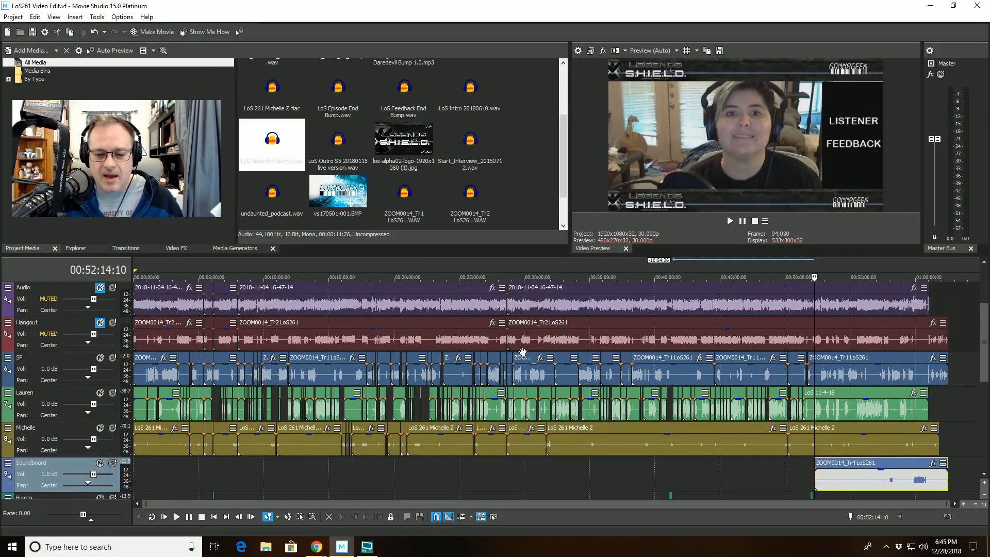